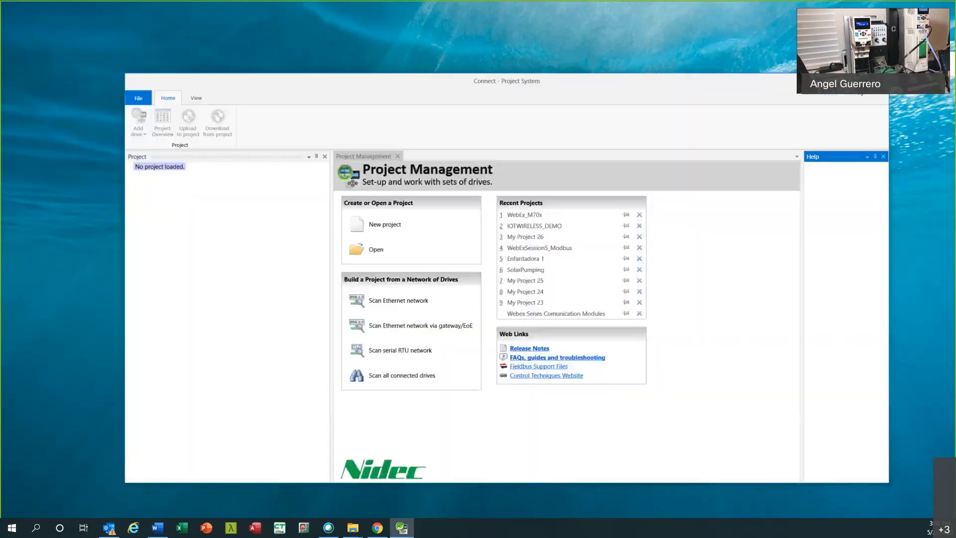
- Maximize the Connect window and narrow the Project pane to widen the Project Management page
double_click(574, 79)
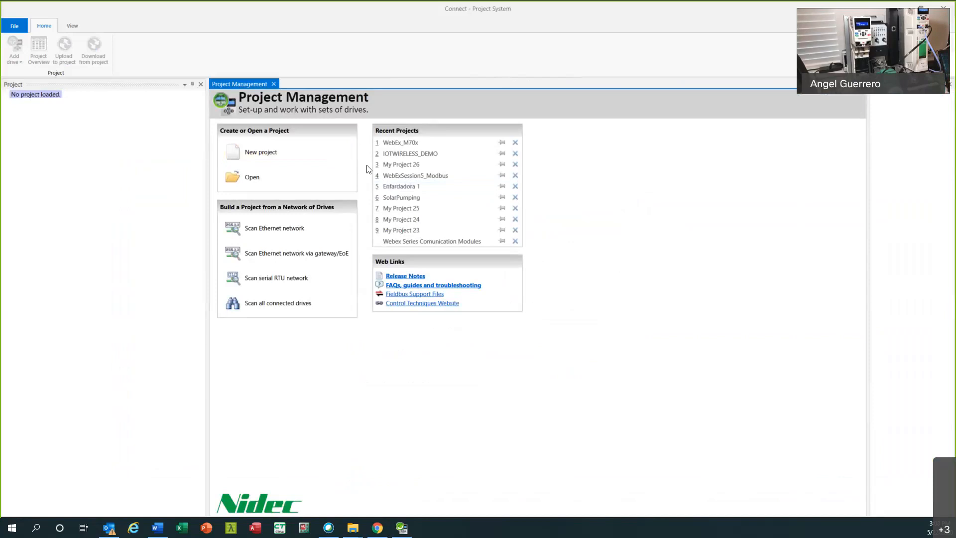
left_click_drag(206, 320, 169, 320)
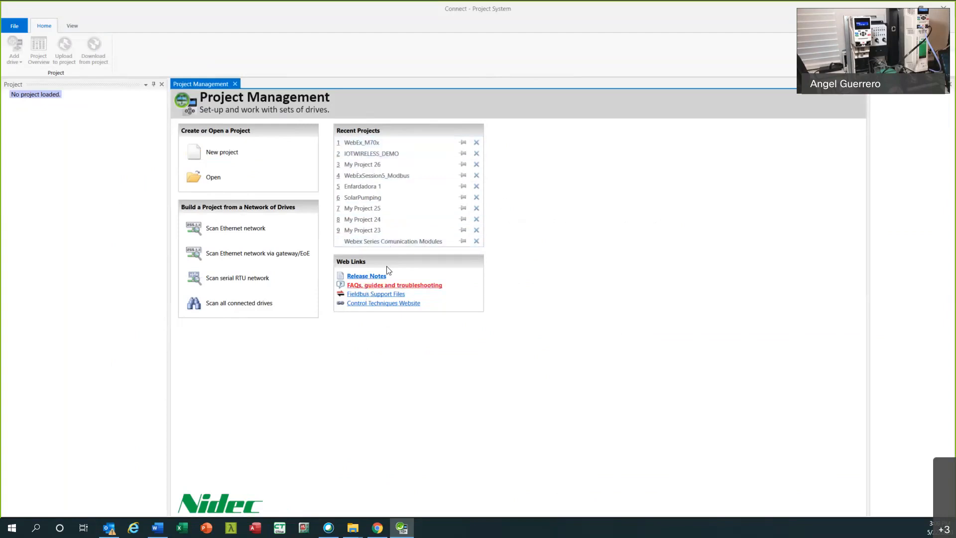
left_click(374, 277)
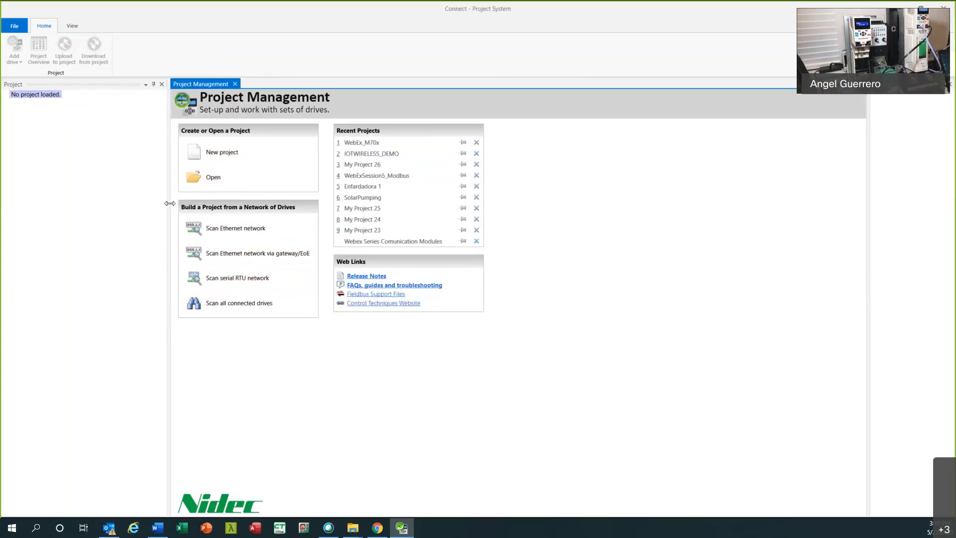
left_click_drag(170, 203, 180, 204)
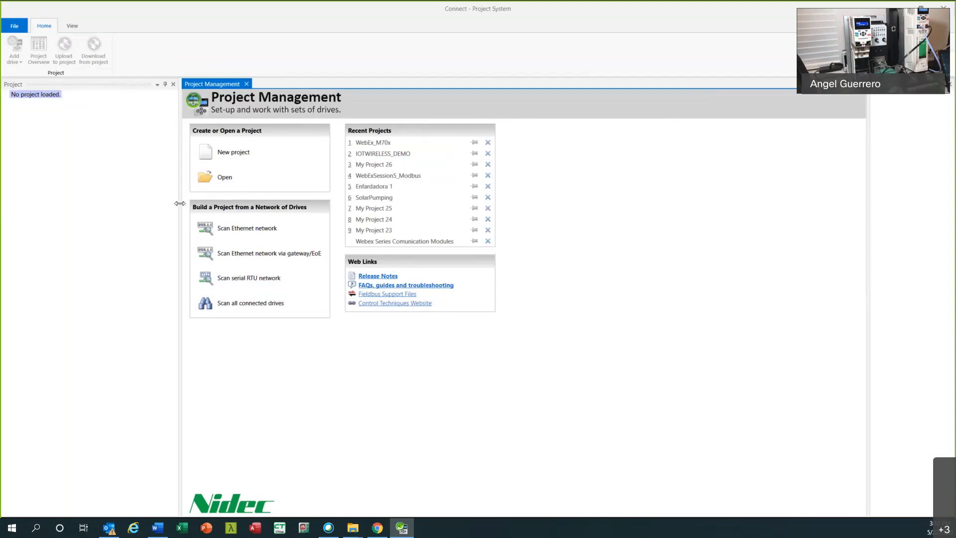
left_click_drag(179, 205, 142, 194)
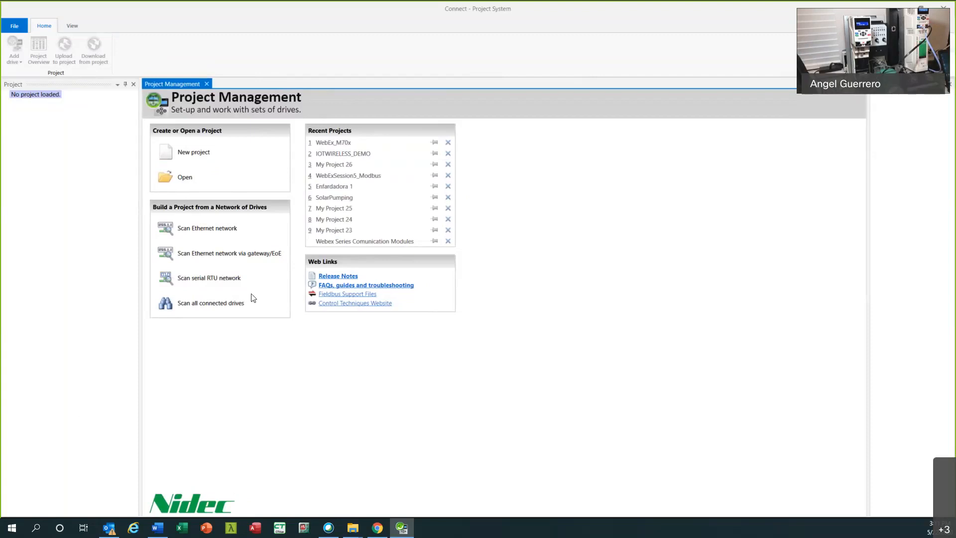
- Create a new project named Connect_webex from the Empty Project template
left_click(198, 152)
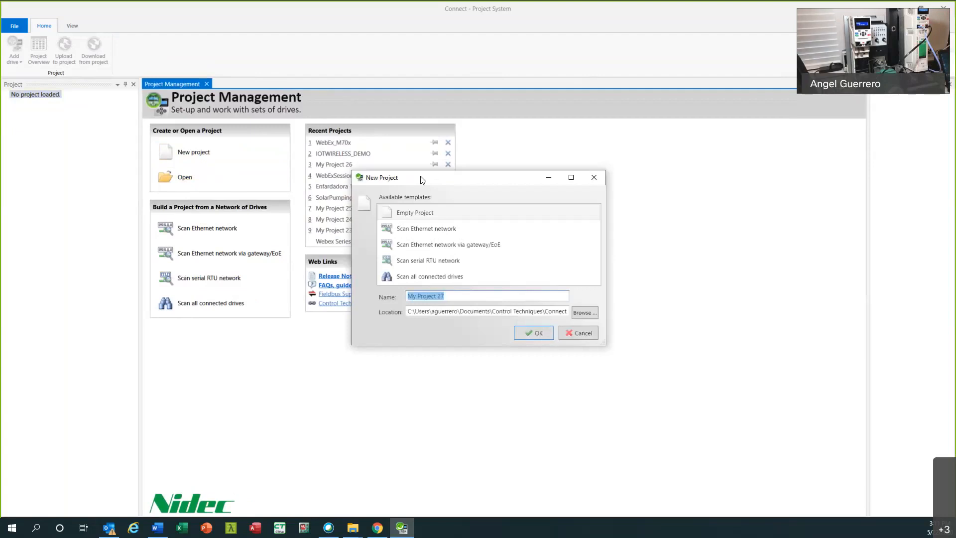
left_click_drag(438, 182, 297, 143)
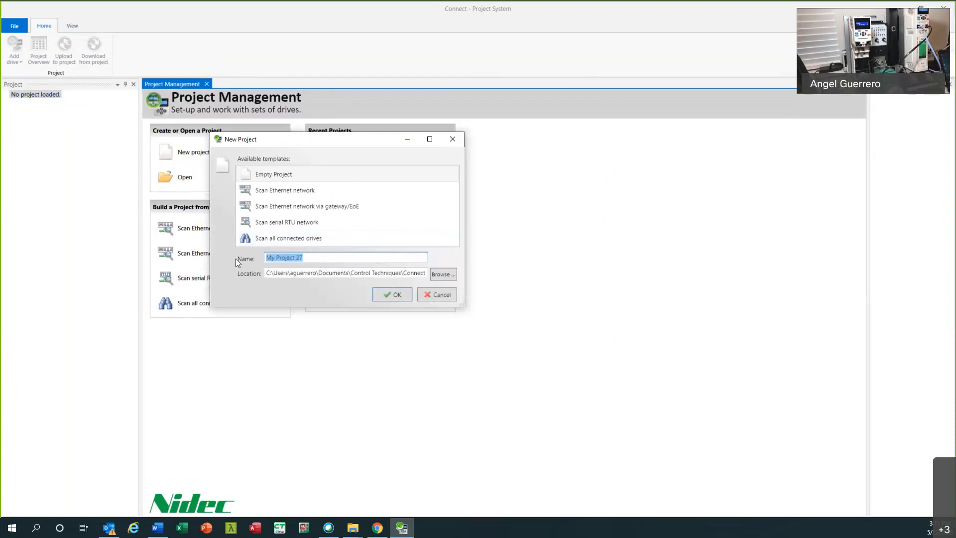
left_click_drag(409, 139, 495, 164)
left_click_drag(398, 285, 333, 272)
type("Con")
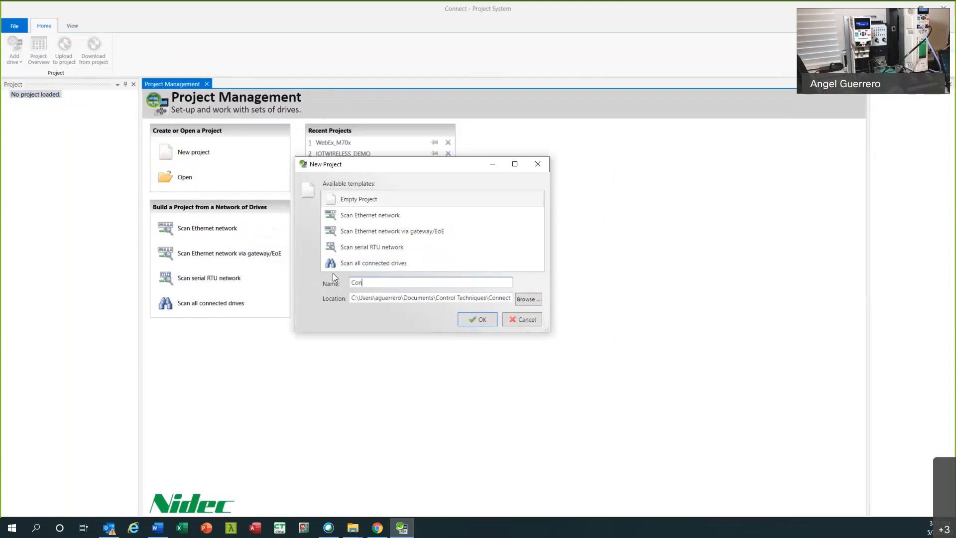
type("nect_webex")
left_click(367, 202)
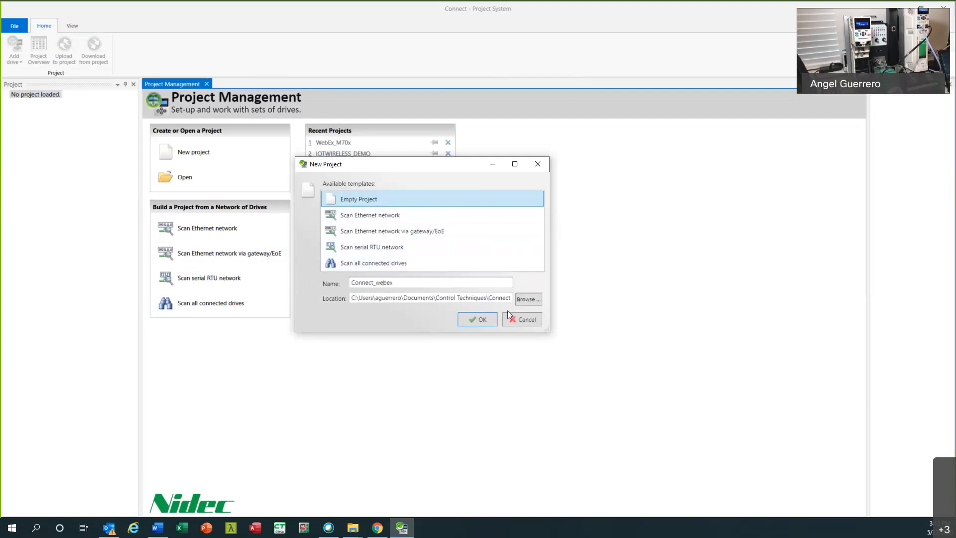
left_click(483, 319)
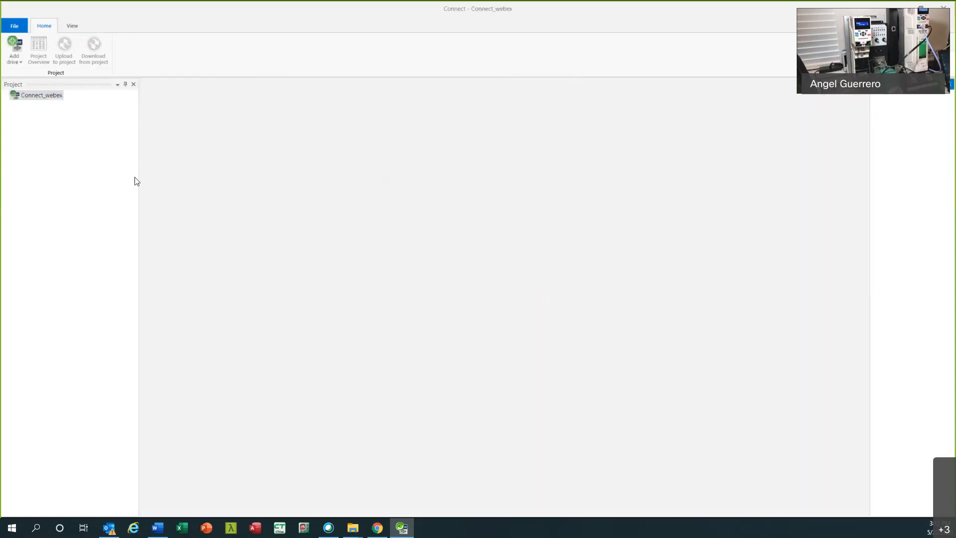
- Start adding a drive named Mi_m700 to the project, with range Unidrive and type Unidrive M700
left_click_drag(139, 177, 158, 180)
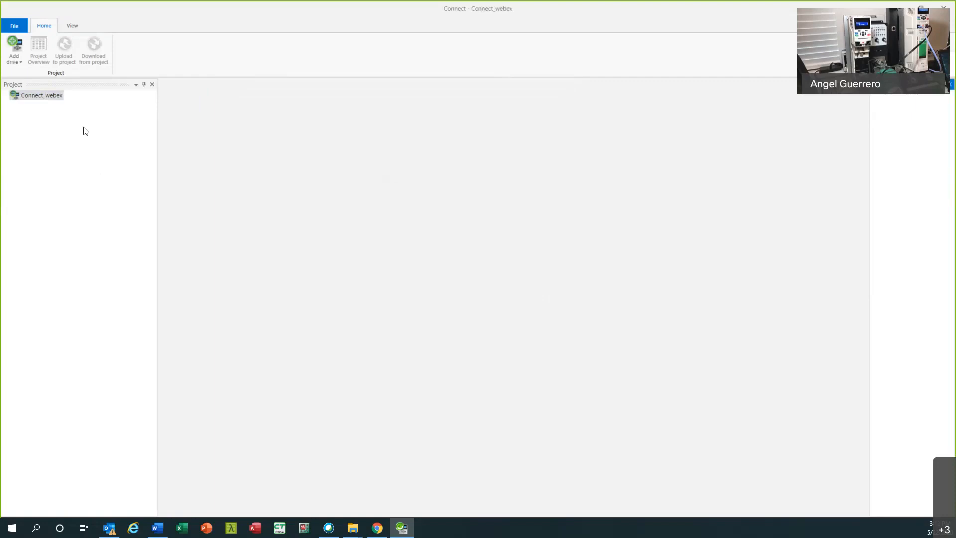
left_click(20, 62)
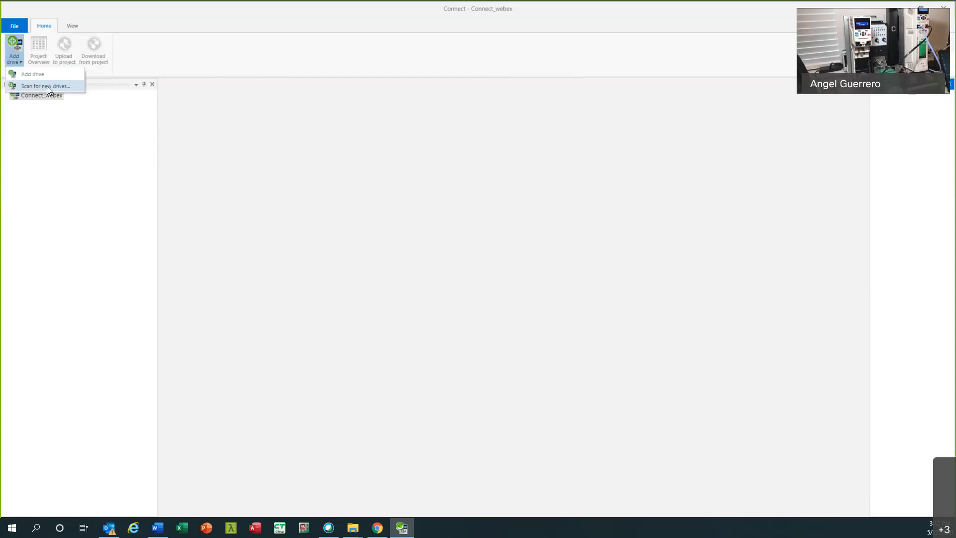
left_click(37, 75)
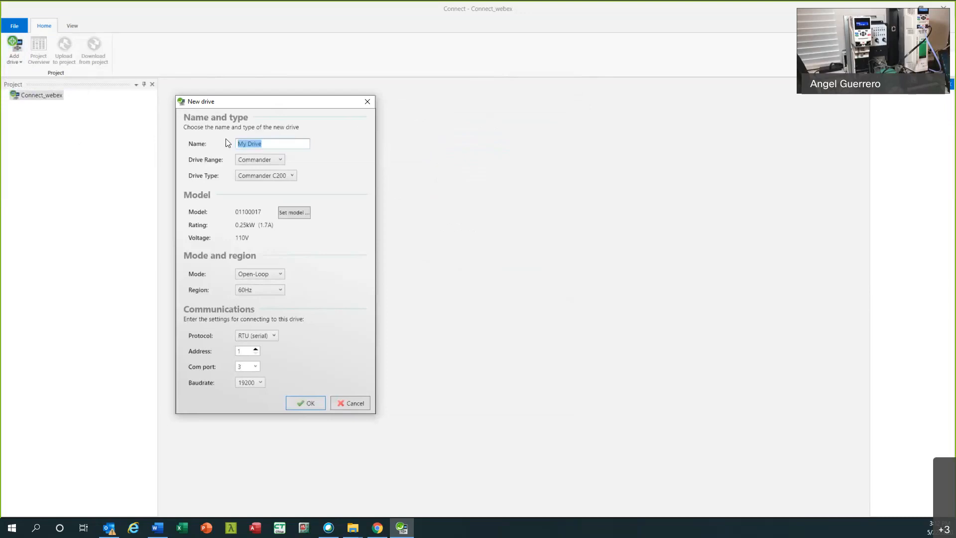
type("Mi_m700")
left_click(279, 160)
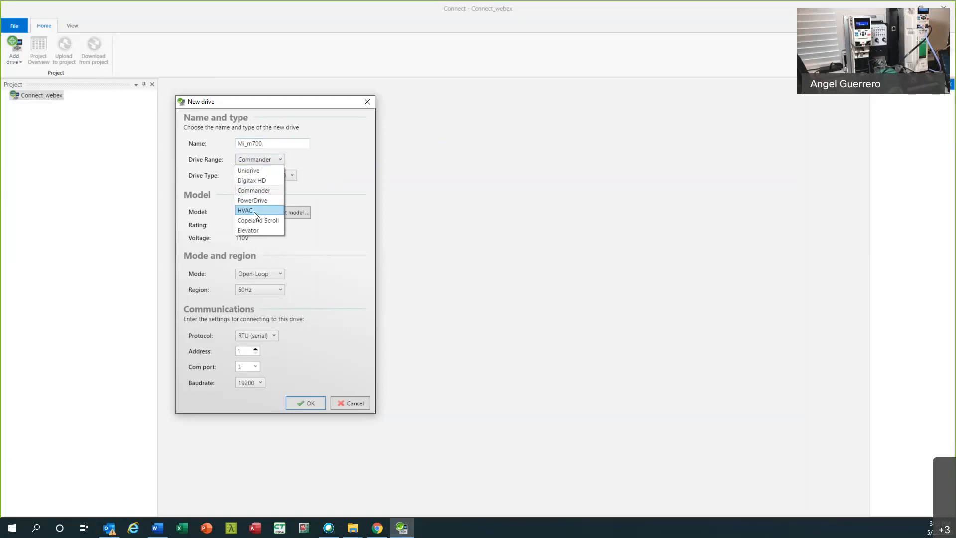
left_click(252, 171)
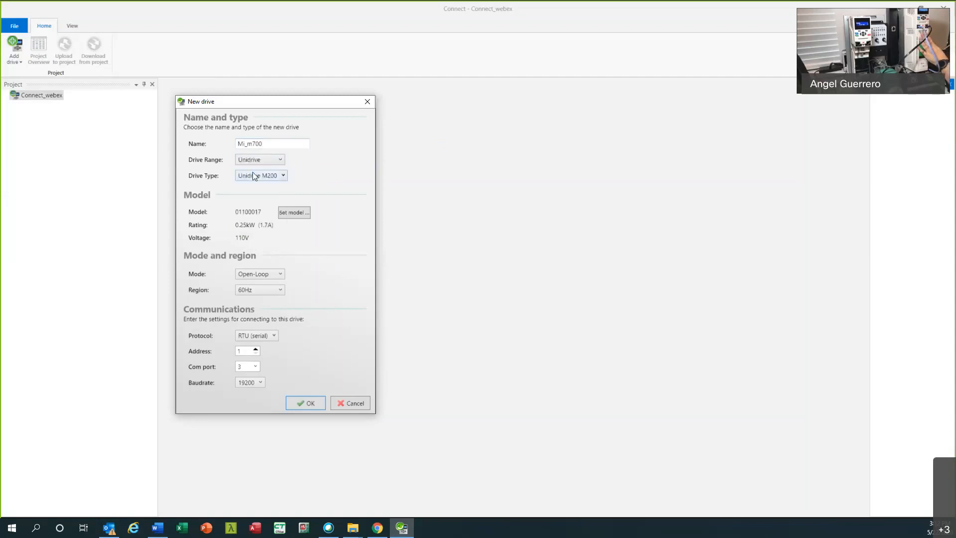
left_click(284, 177)
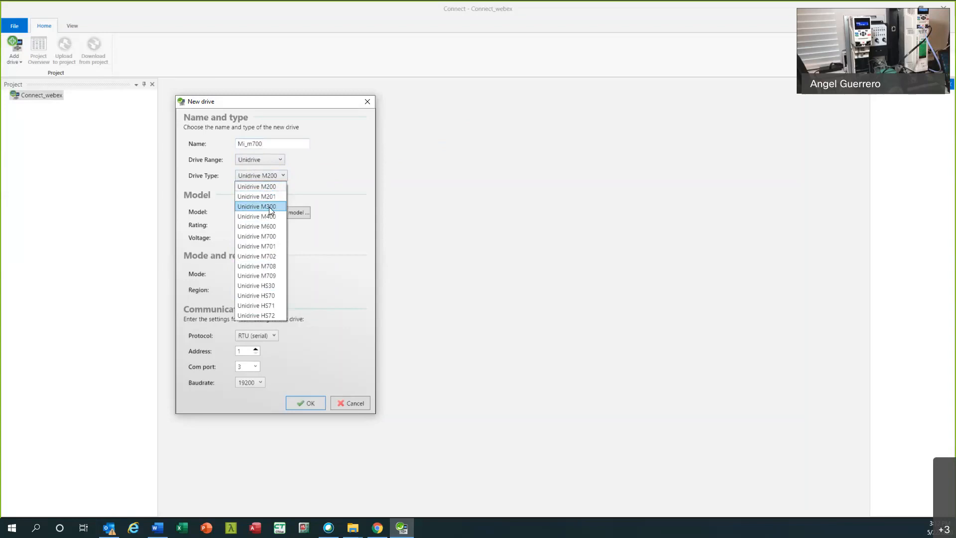
left_click(267, 236)
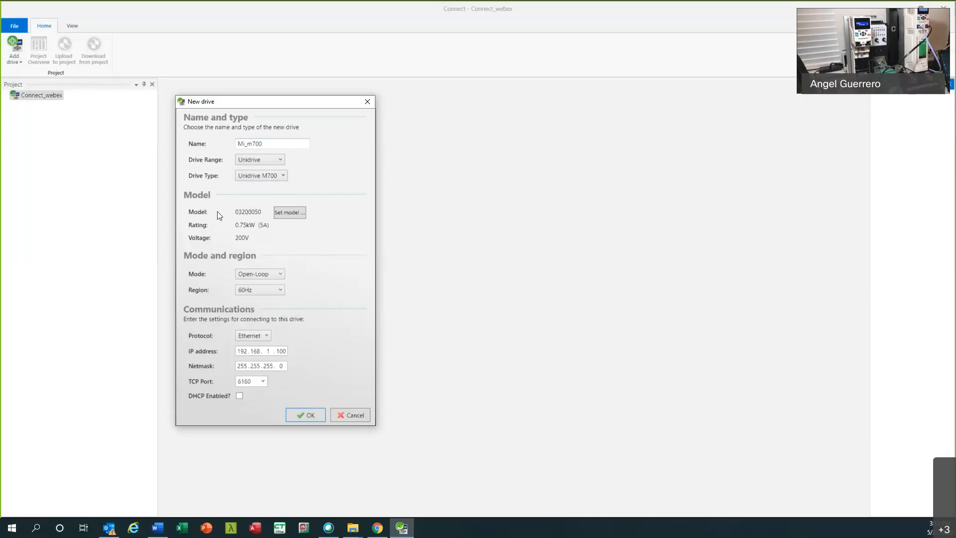
- Set the new drive's model to 03400100 (4 kW, 10 A, 400 V) and its mode to RFC-A
left_click(281, 212)
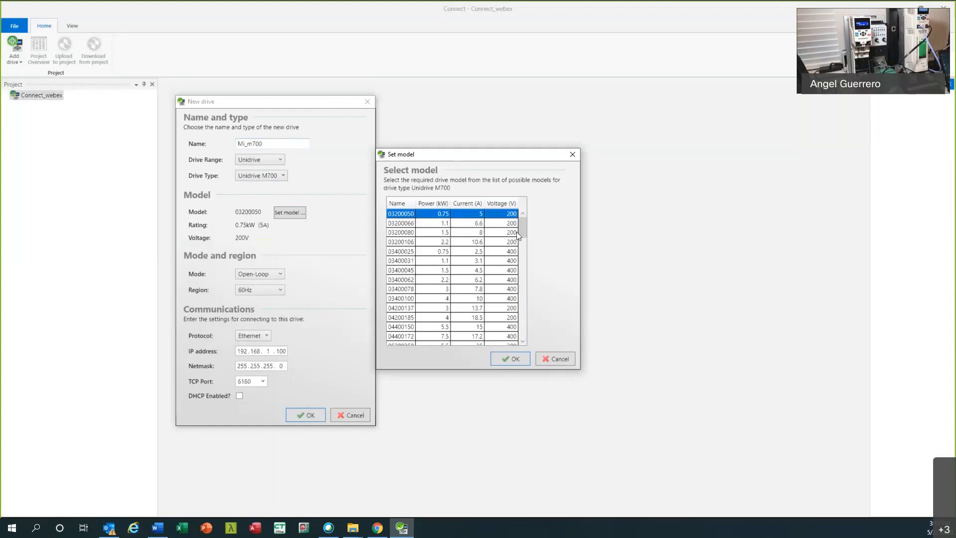
left_click_drag(524, 227, 524, 231)
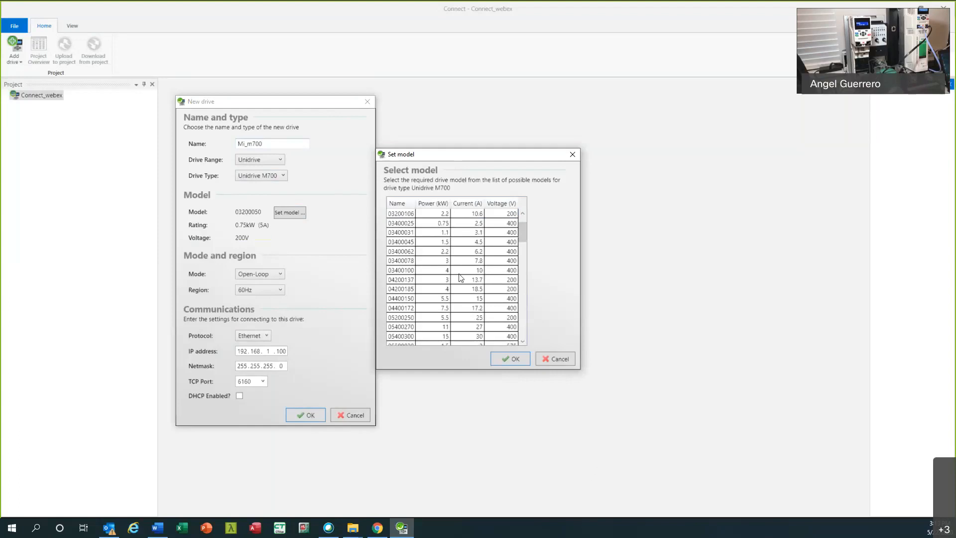
left_click(472, 269)
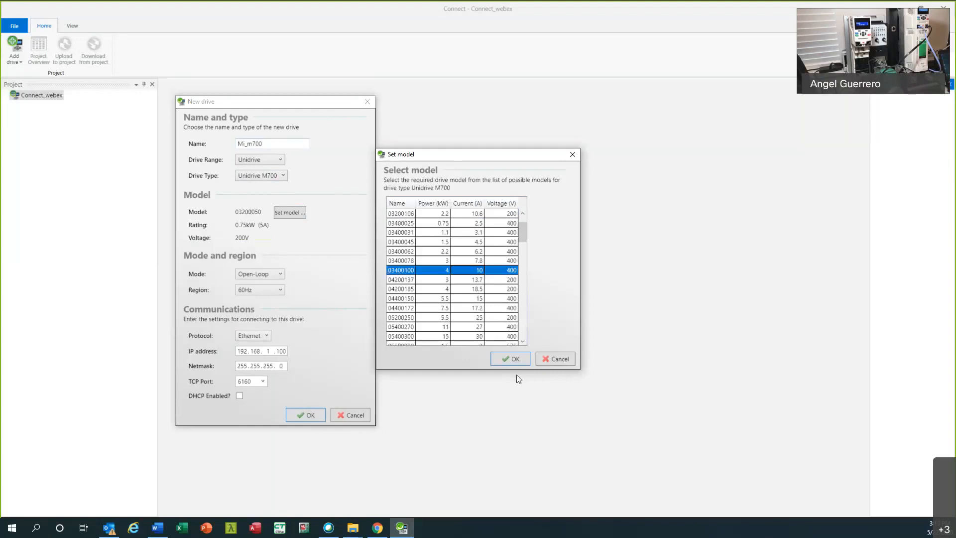
left_click(515, 359)
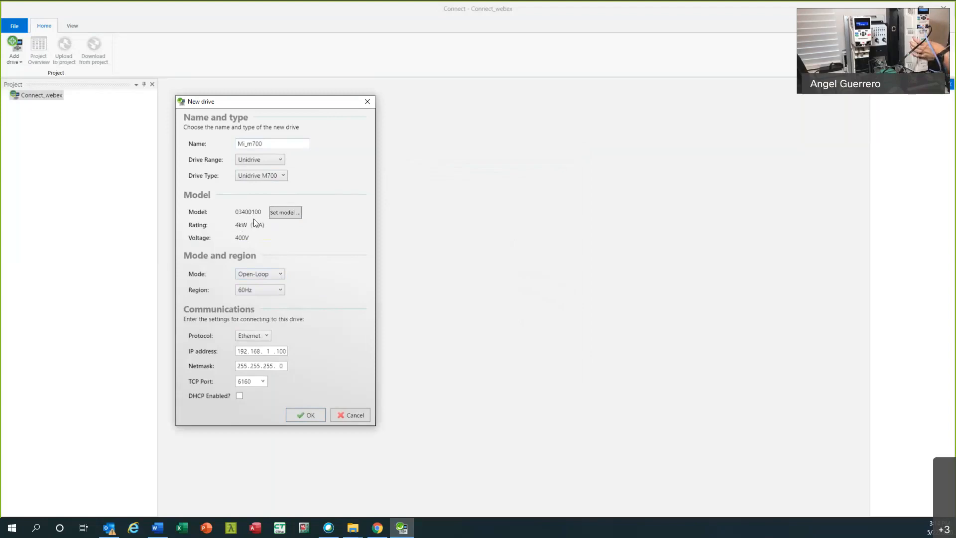
left_click(276, 273)
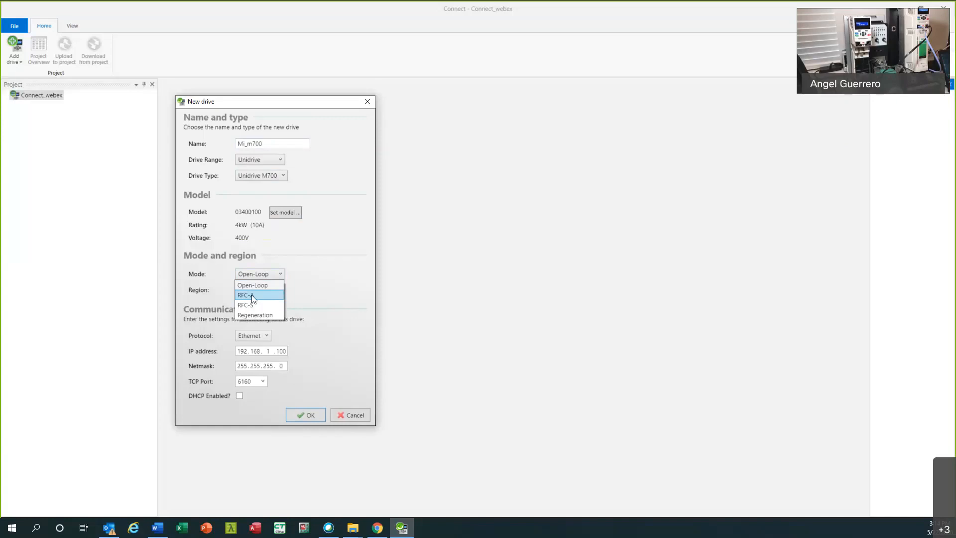
left_click(249, 296)
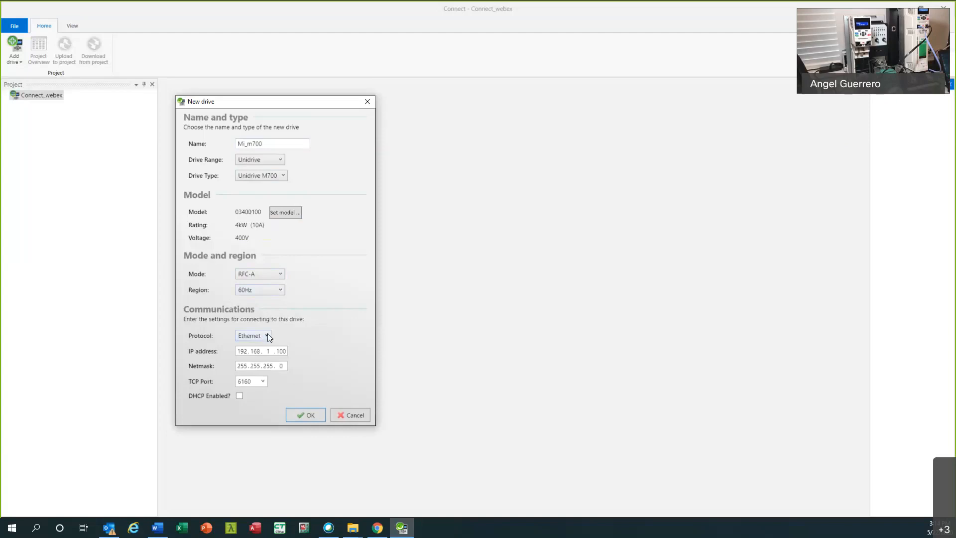
- Set the new drive's IP address to 192.168.7.3 and add the drive to the project
left_click(267, 351)
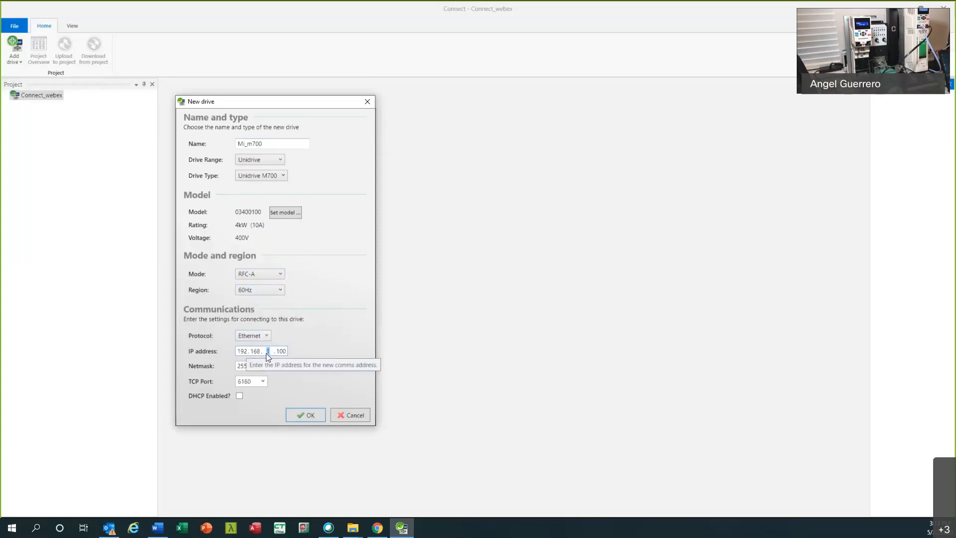
type("7")
left_click_drag(278, 350, 287, 351)
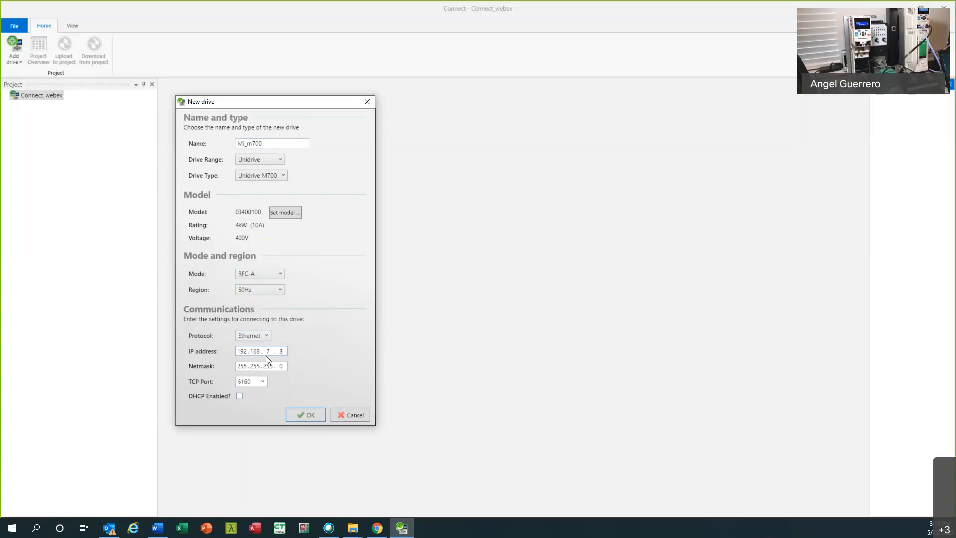
left_click_drag(236, 351, 248, 352)
left_click(310, 416)
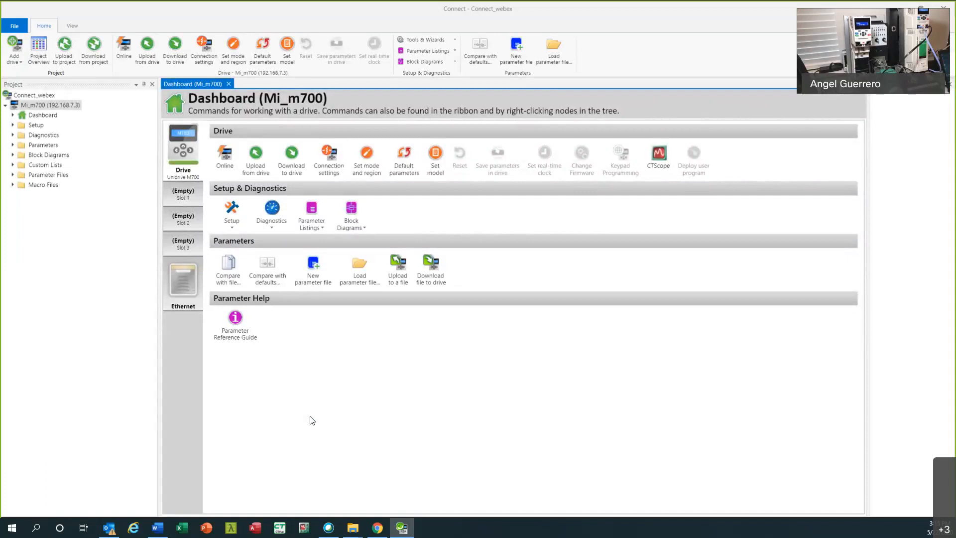
left_click_drag(160, 299, 127, 294)
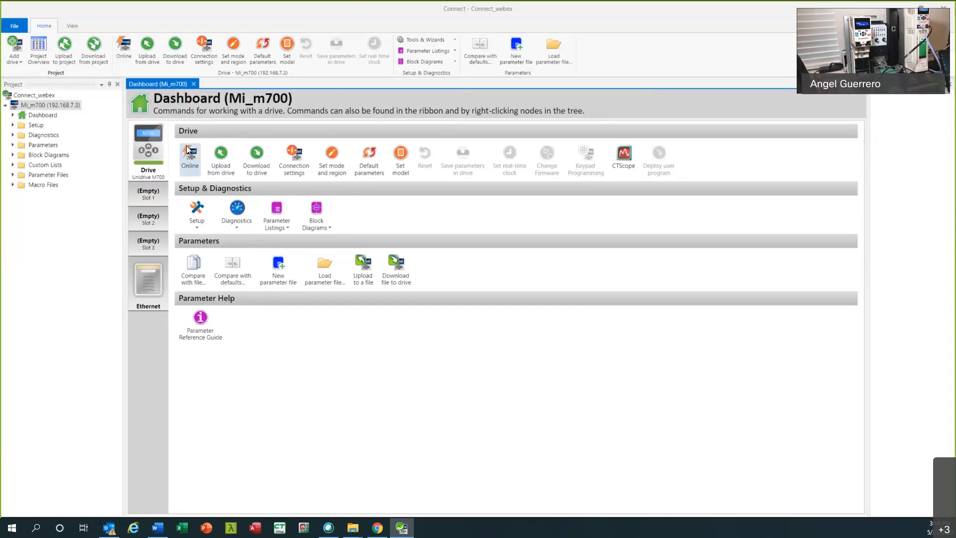
- Review the Mi_m700 drive's connection settings, mode and region settings, and model list from its dashboard
left_click(196, 162)
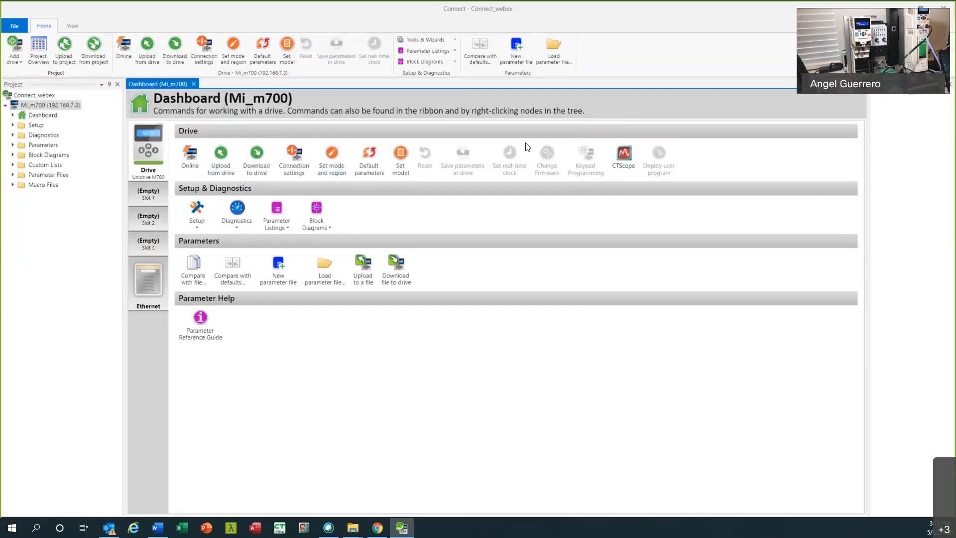
left_click(298, 156)
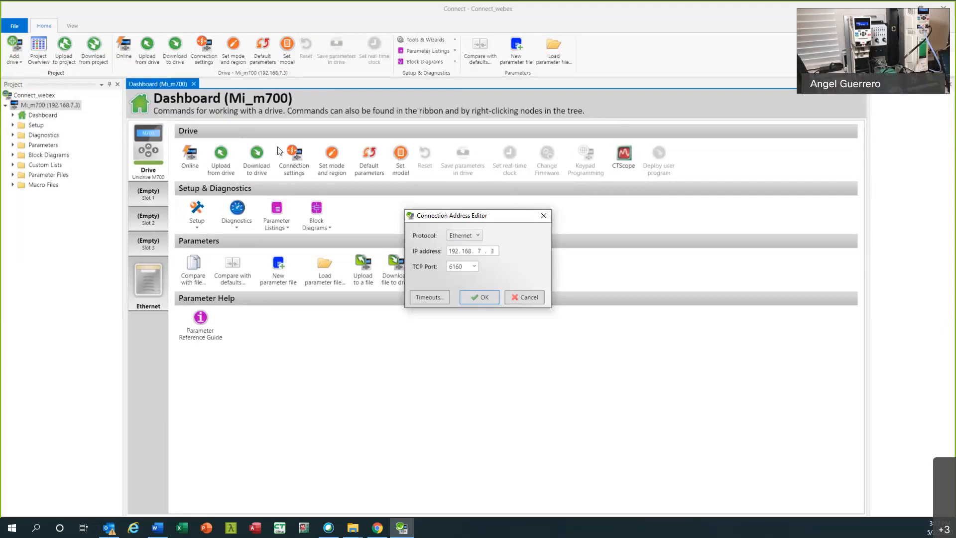
left_click(546, 216)
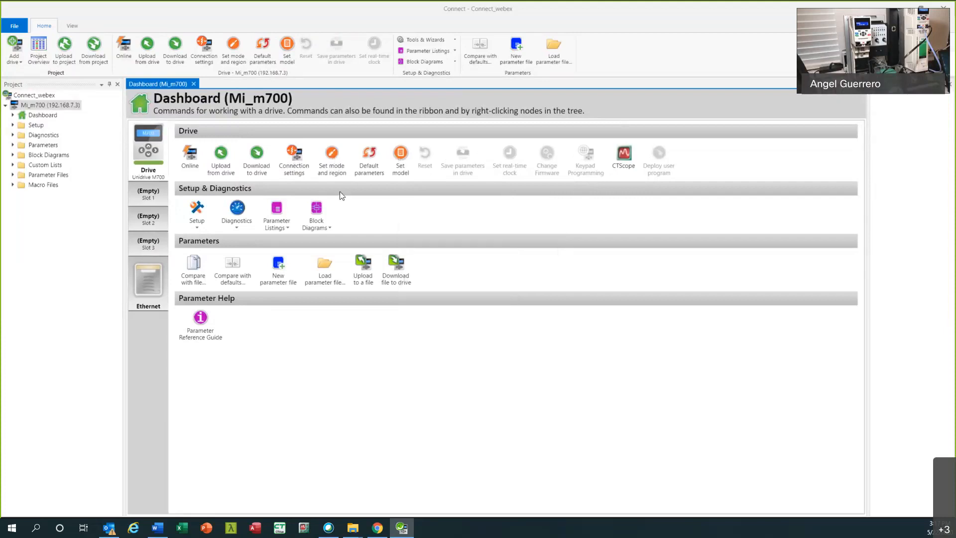
left_click(335, 159)
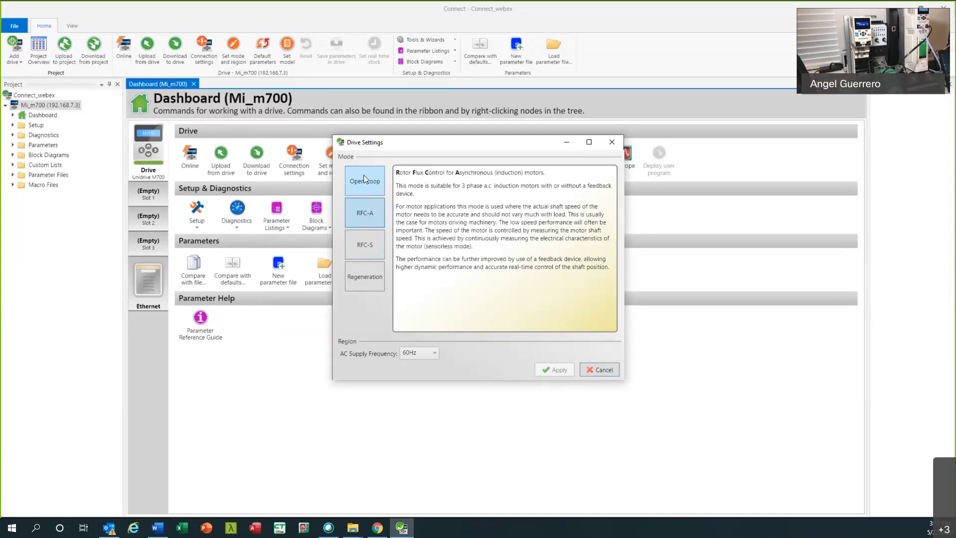
left_click(604, 369)
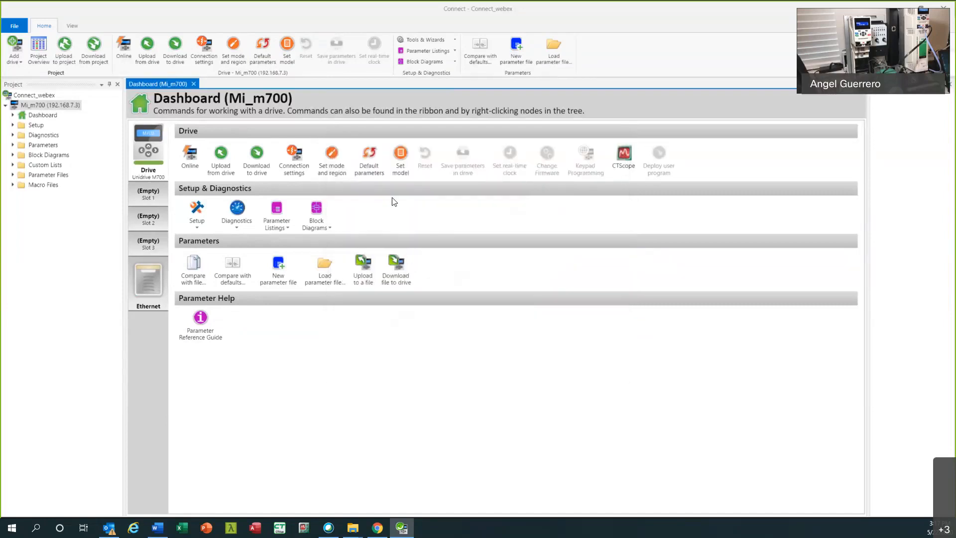
left_click(399, 157)
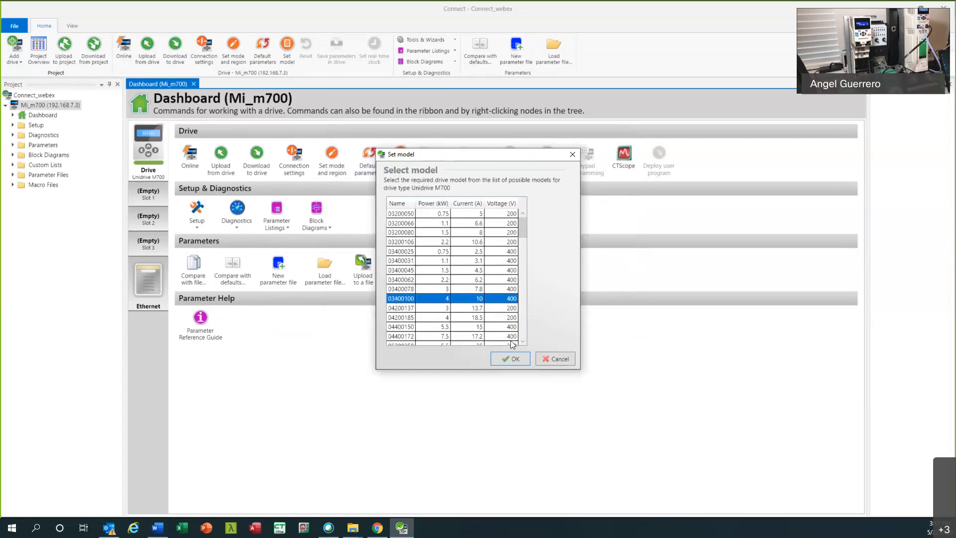
left_click(560, 359)
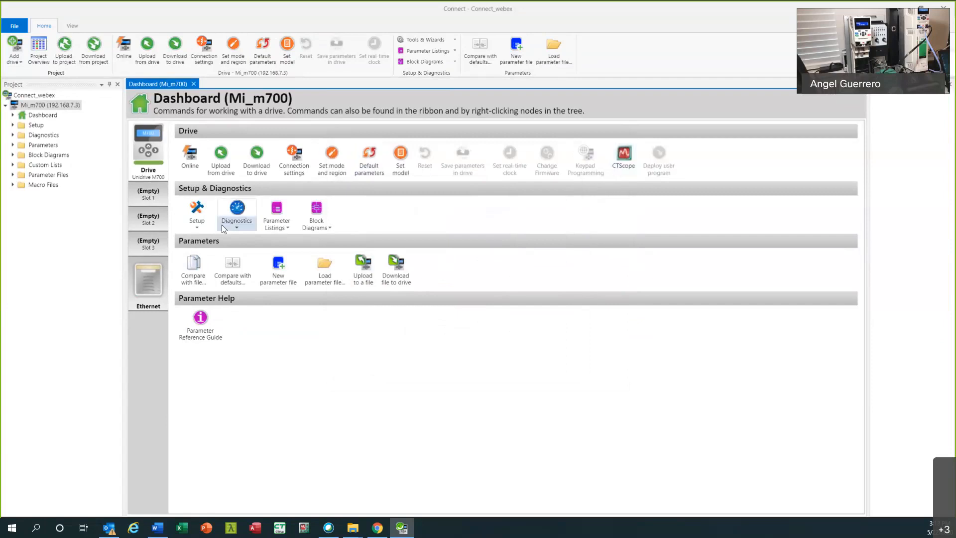
- Open Motor & Position Feedback Setup for the drive and display the manual motor configuration
left_click(197, 225)
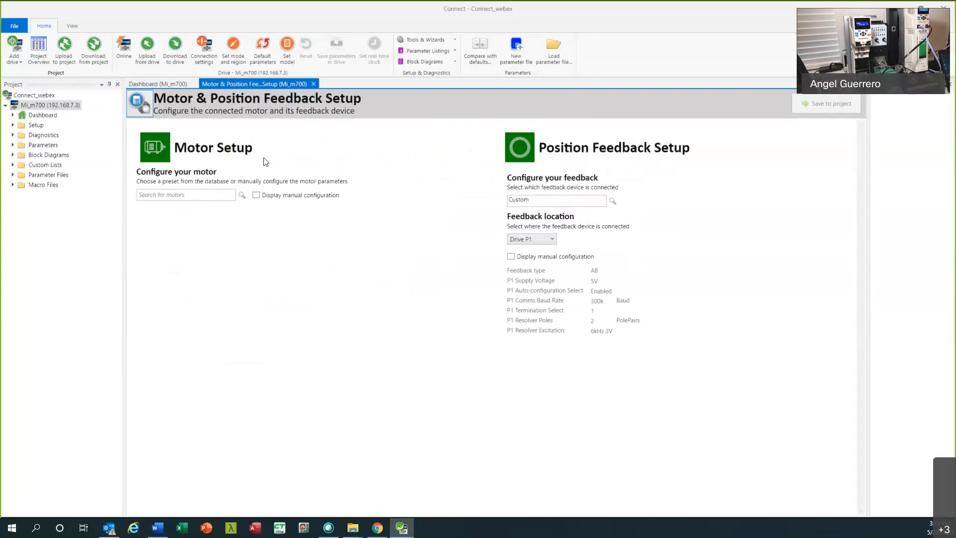
left_click(256, 196)
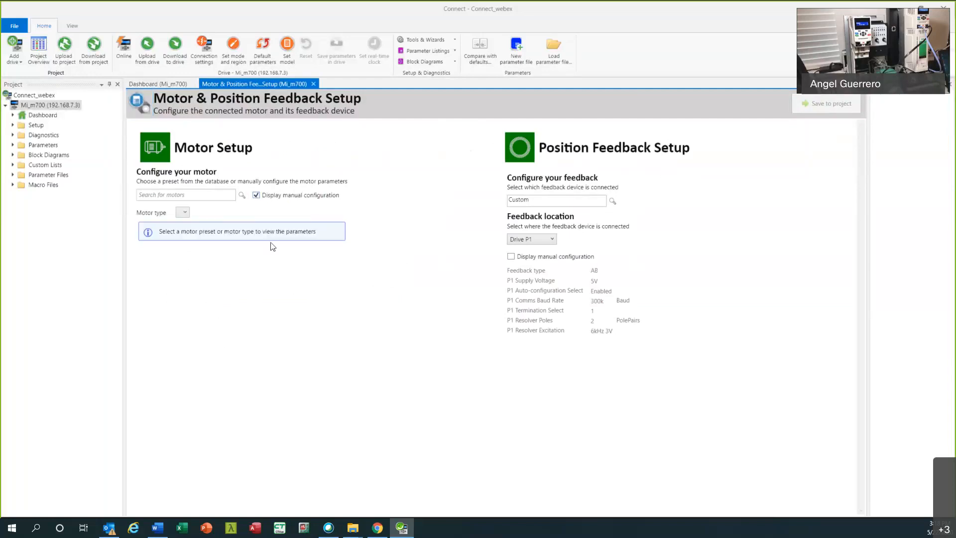
left_click(184, 213)
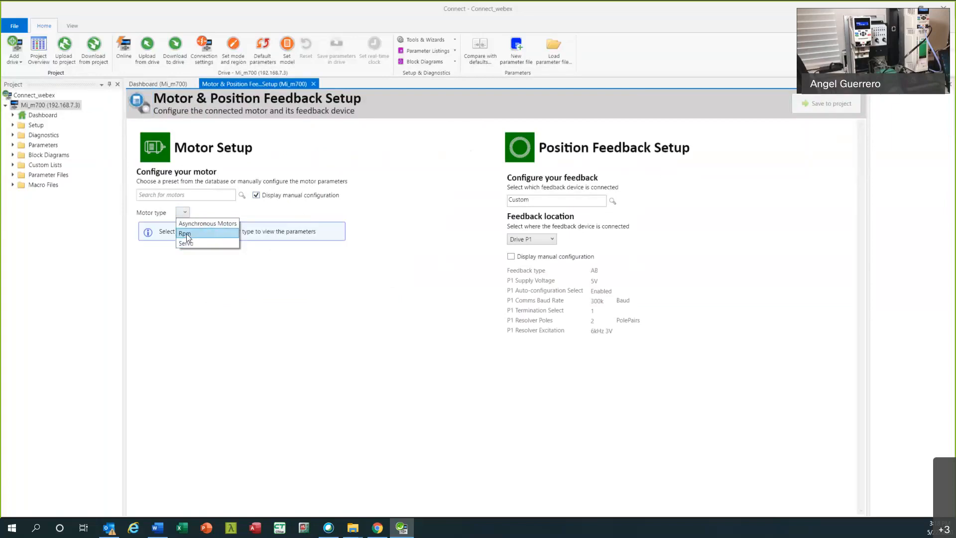
left_click(188, 233)
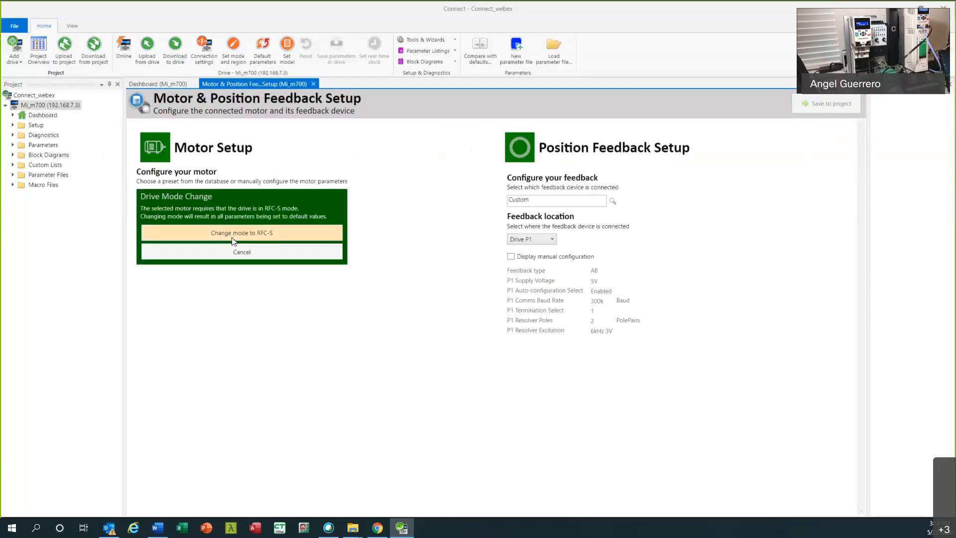
left_click(234, 252)
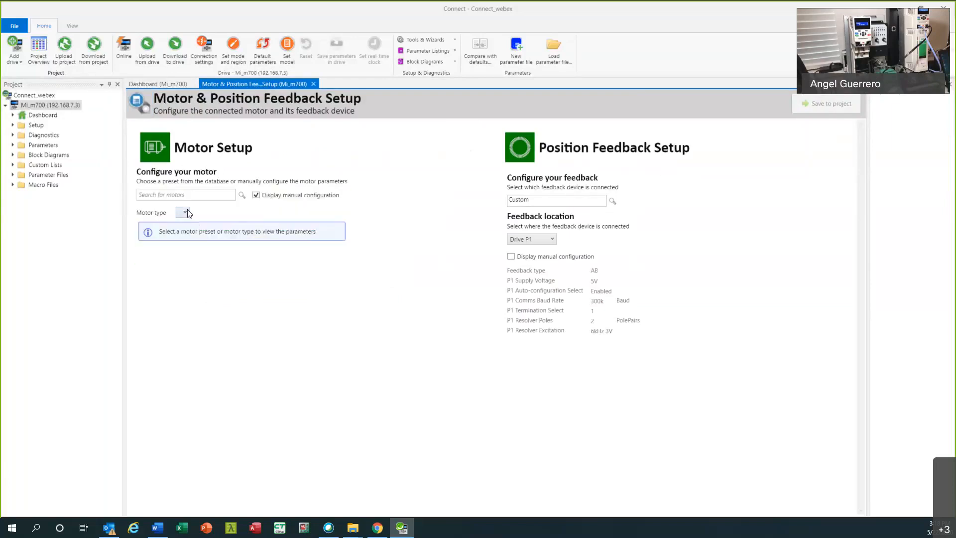
- Set the motor type to Asynchronous Motors and continue using RFC-A mode
left_click(184, 211)
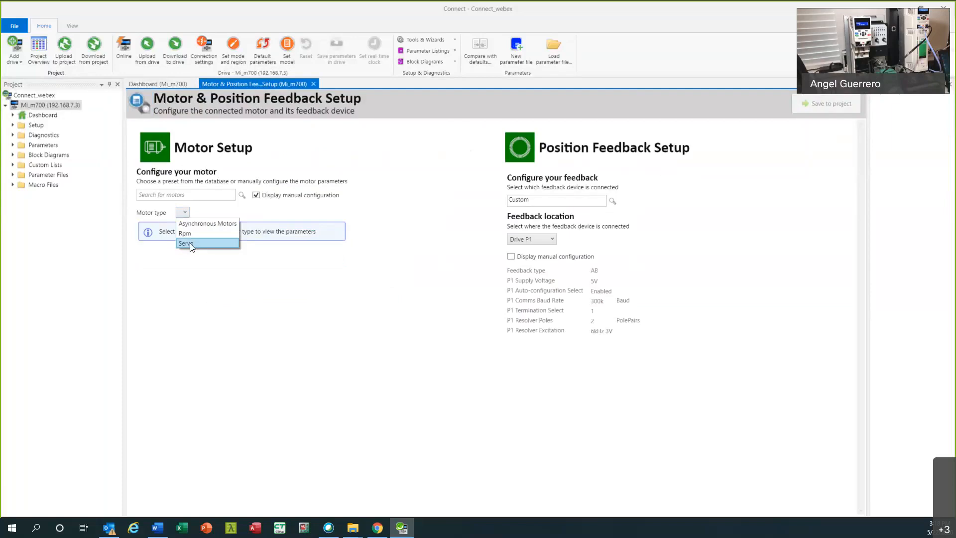
left_click(198, 222)
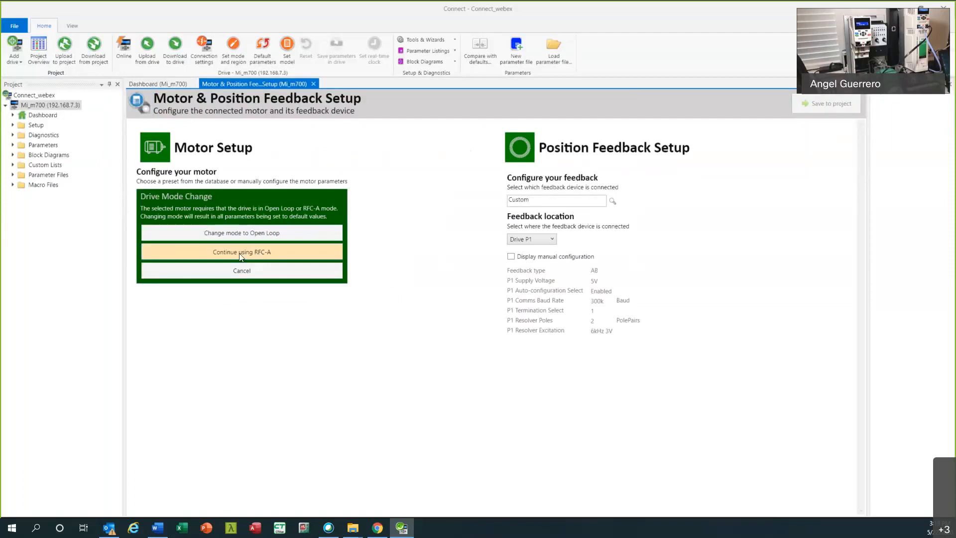
left_click(275, 251)
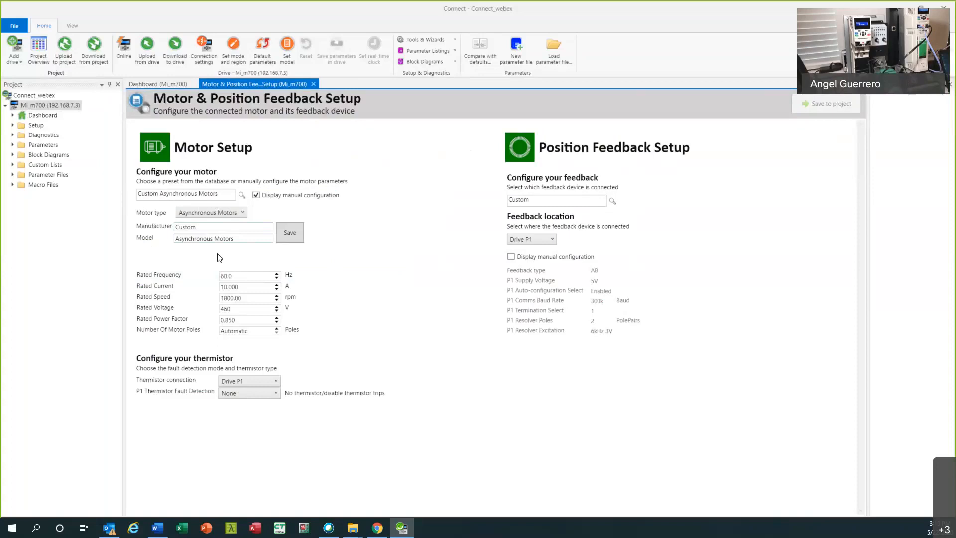
- Review the motor's rated frequency, current, speed, voltage and power factor settings
left_click_drag(232, 277, 222, 278)
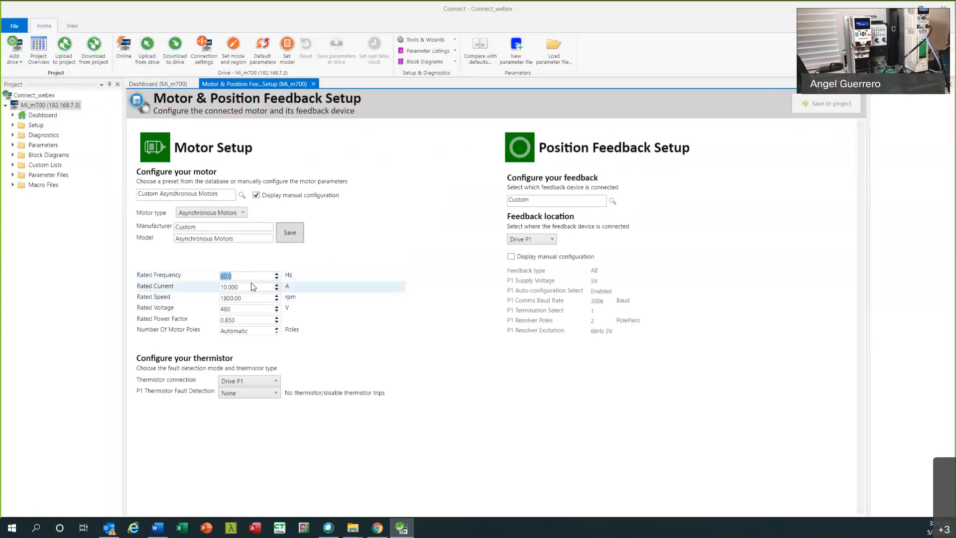
left_click(243, 287)
left_click(251, 298)
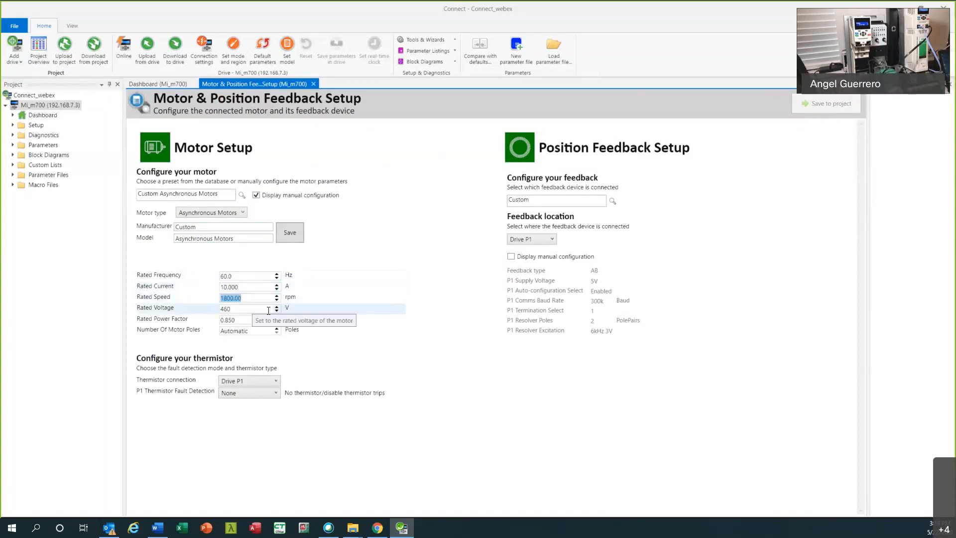
left_click(242, 308)
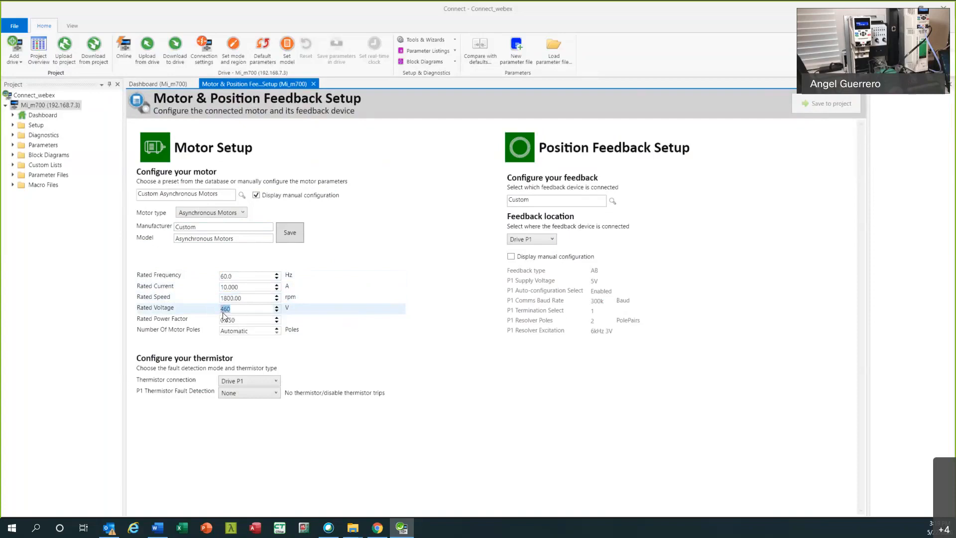
left_click(239, 320)
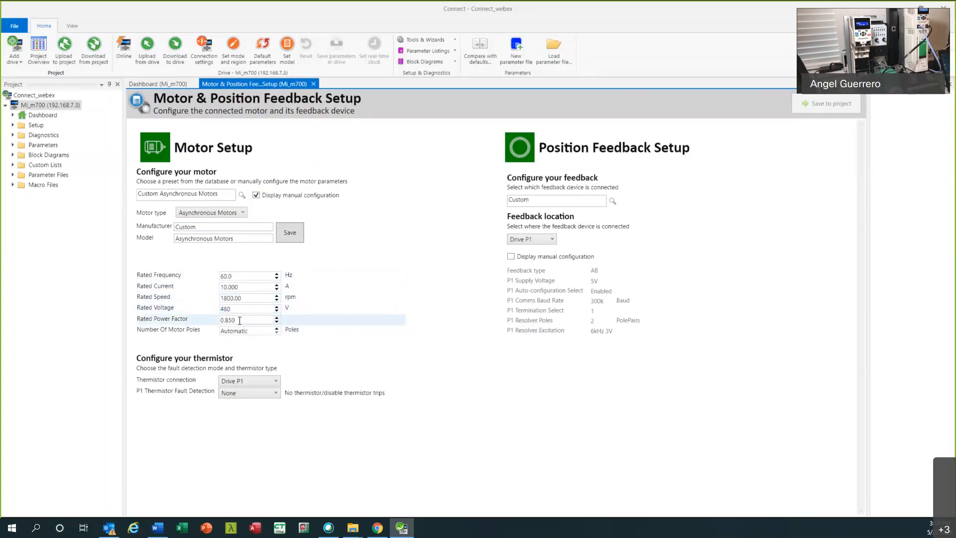
left_click(196, 321)
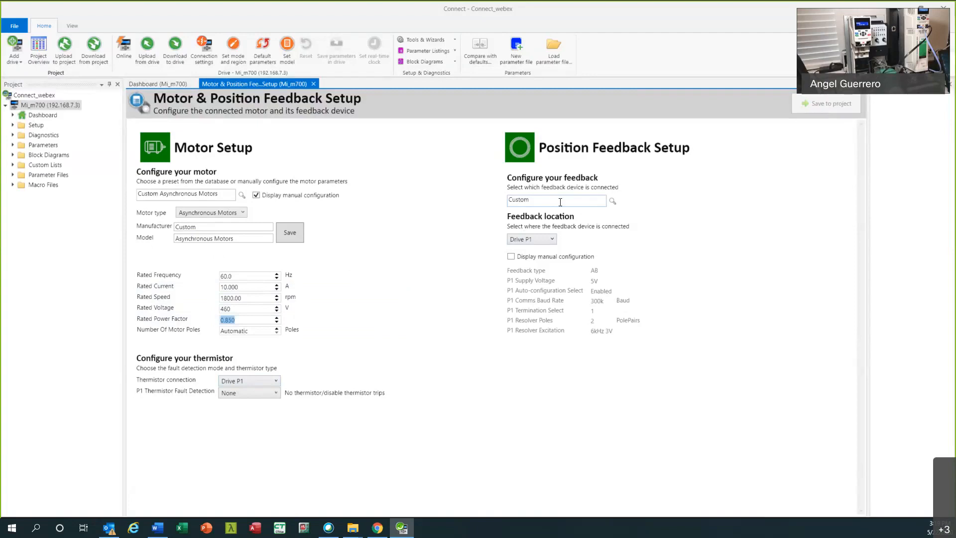
- Review the manual position feedback configuration for Drive P1, including its device types, and close the motor and feedback setup
left_click(538, 239)
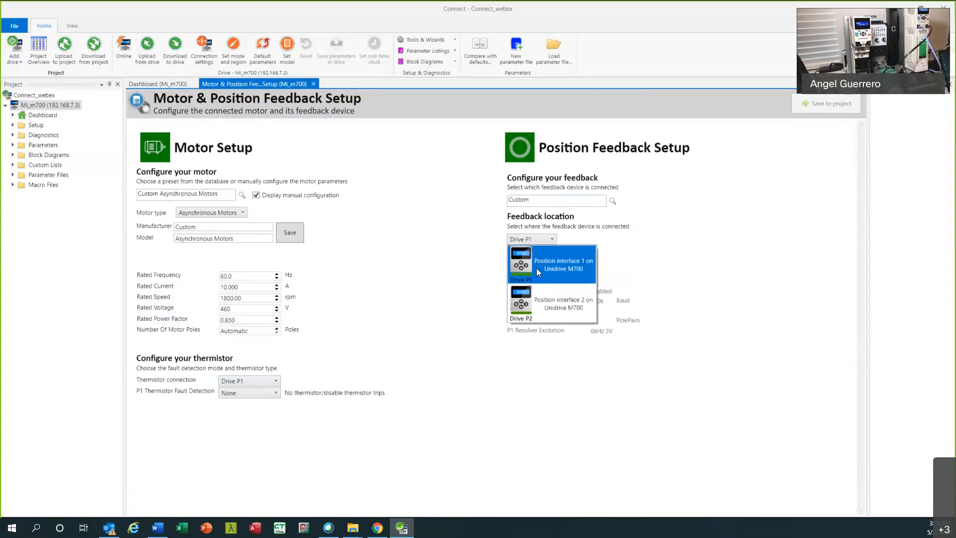
left_click(546, 262)
left_click(511, 257)
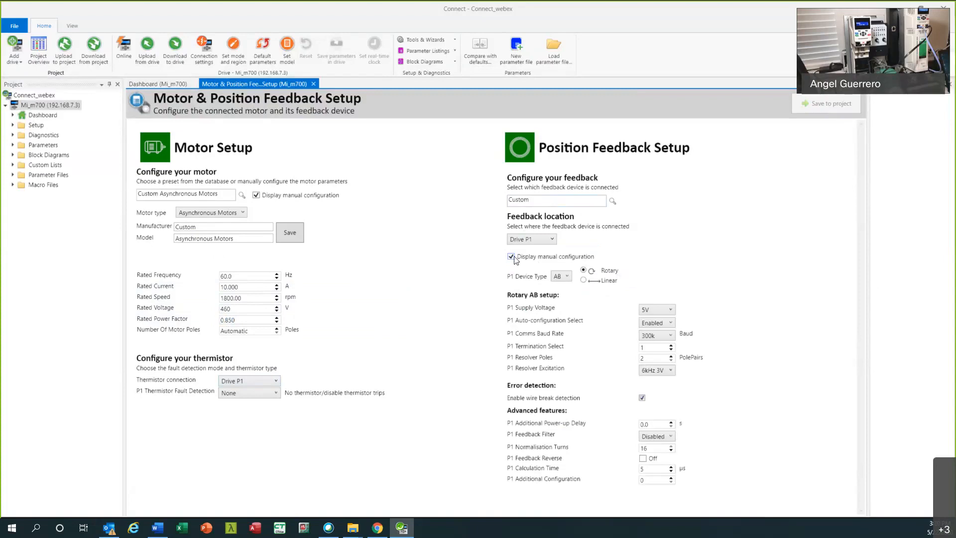
left_click(560, 277)
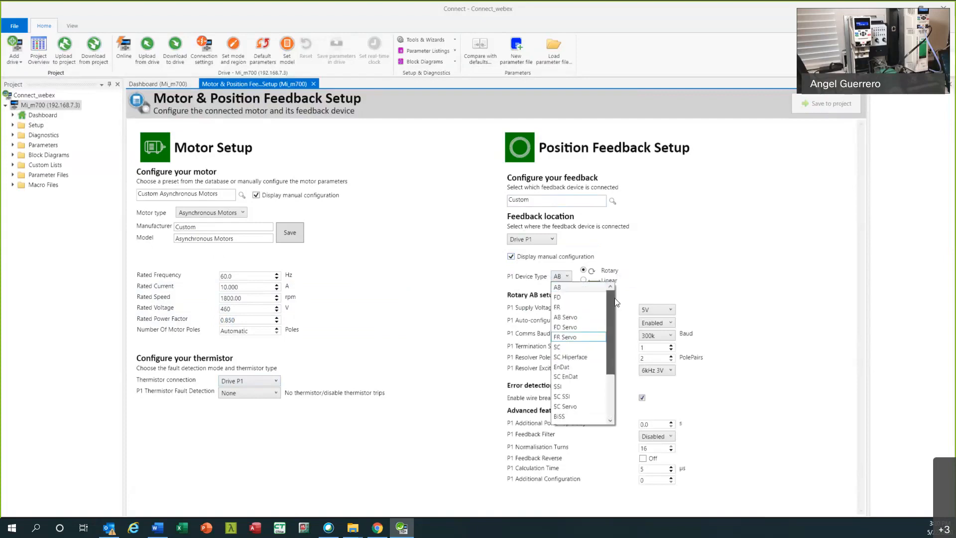
left_click(583, 271)
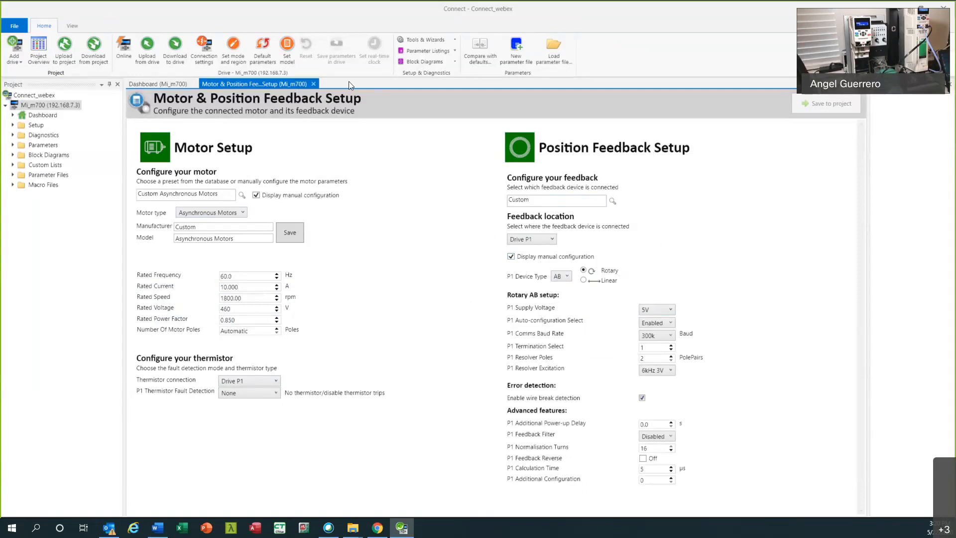
left_click(314, 84)
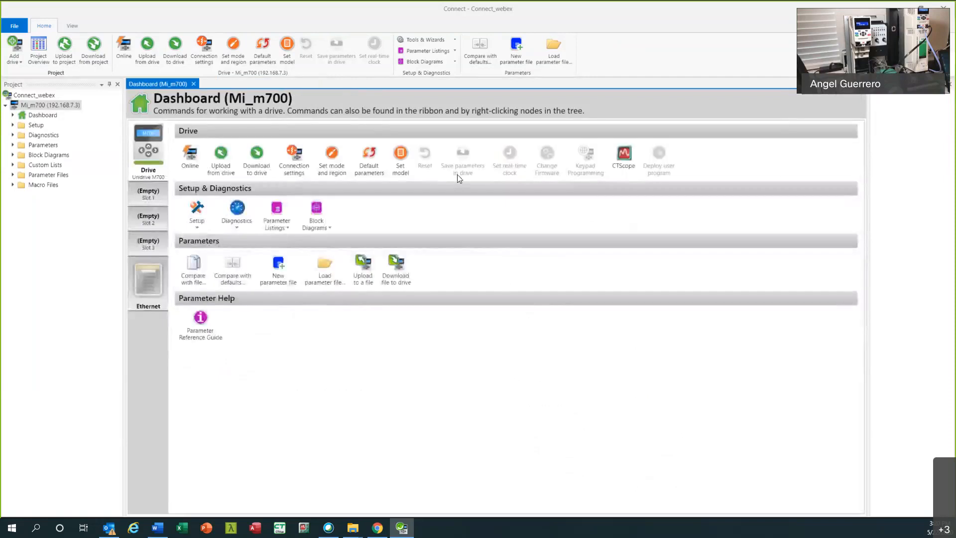
- Examine the terminal mappings in I/O Setup and the destination menus for terminal T2, and close the I/O setup
left_click(201, 225)
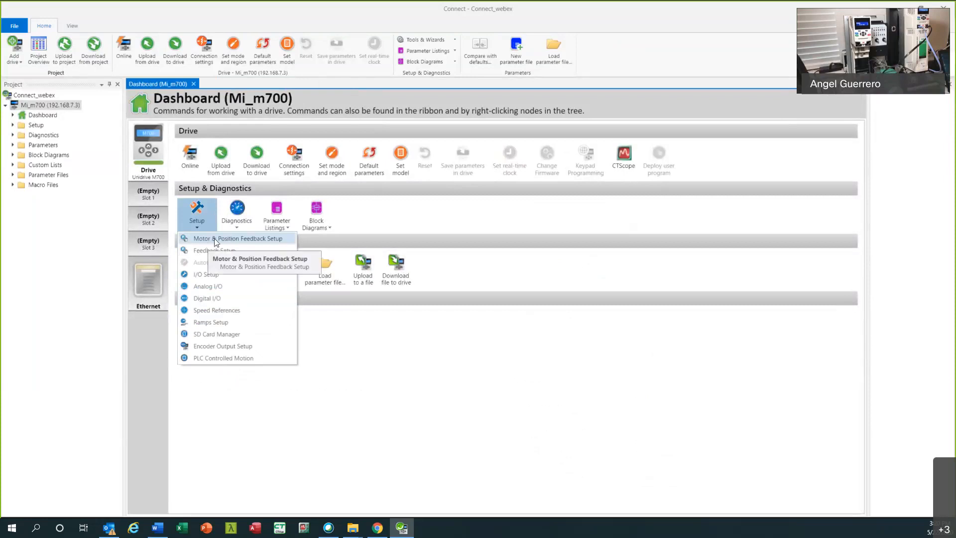
left_click(204, 275)
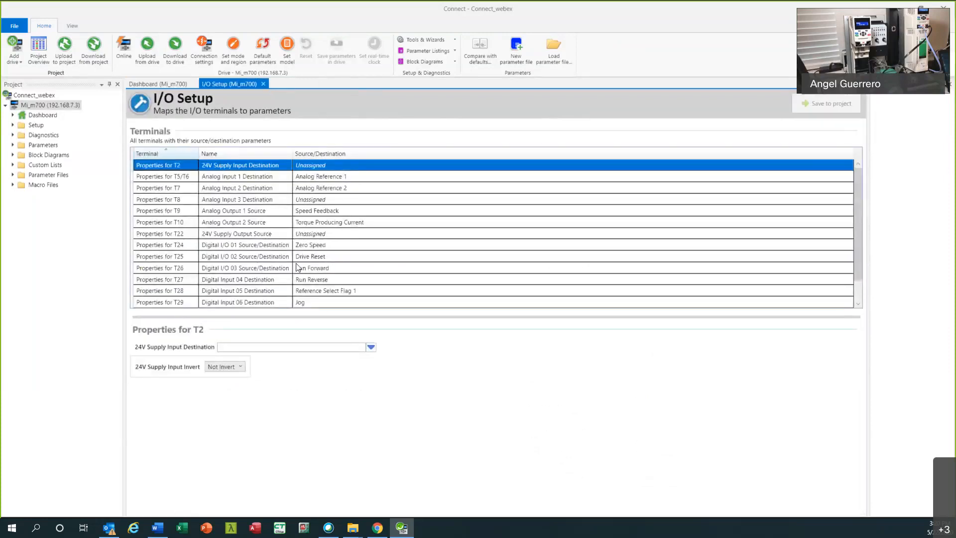
scroll(298, 267, "down", 1)
scroll(254, 224, "up", 1)
left_click_drag(857, 199, 860, 243)
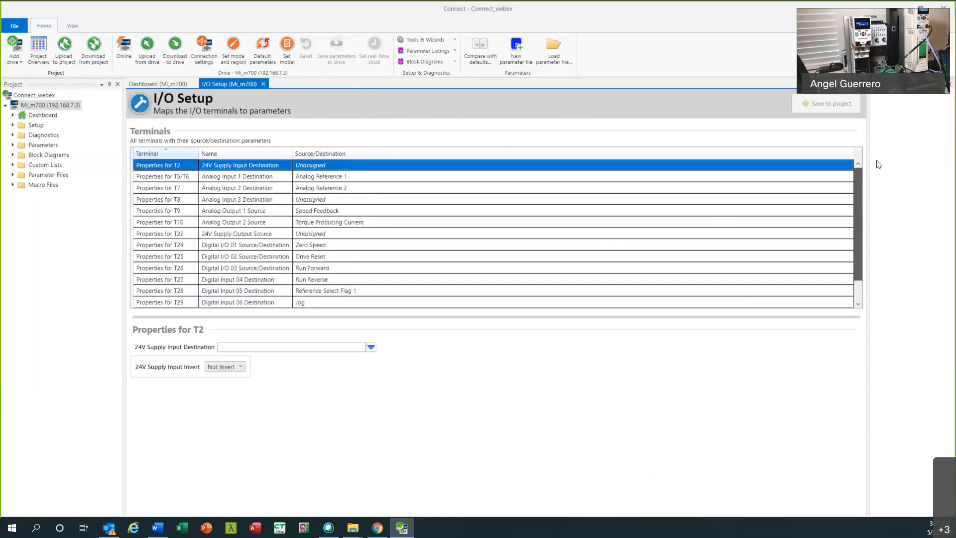
mouse_move(253, 193)
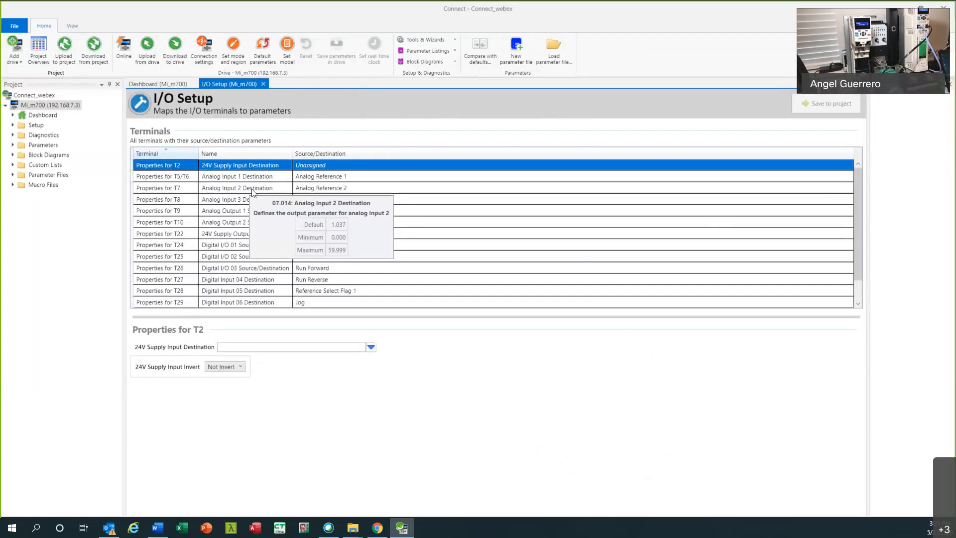
left_click(370, 346)
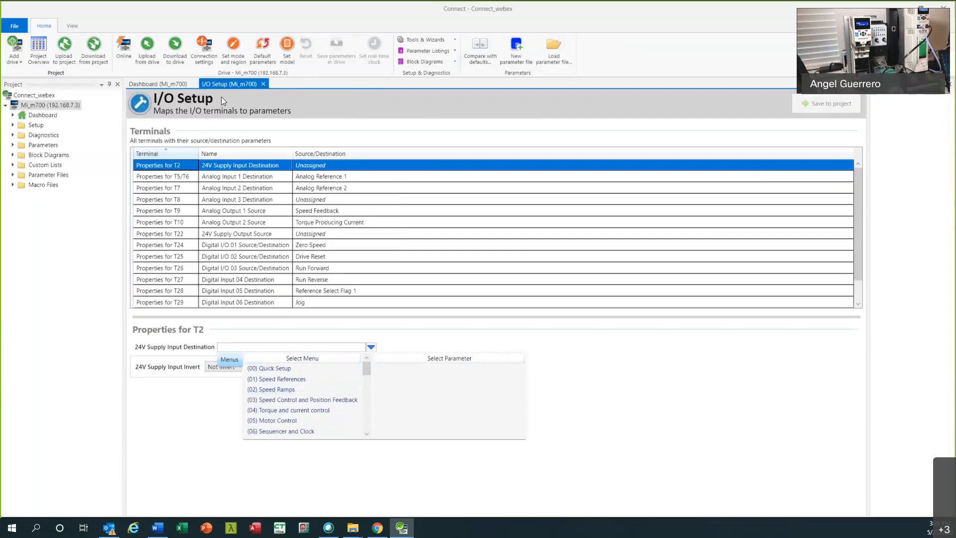
left_click(263, 84)
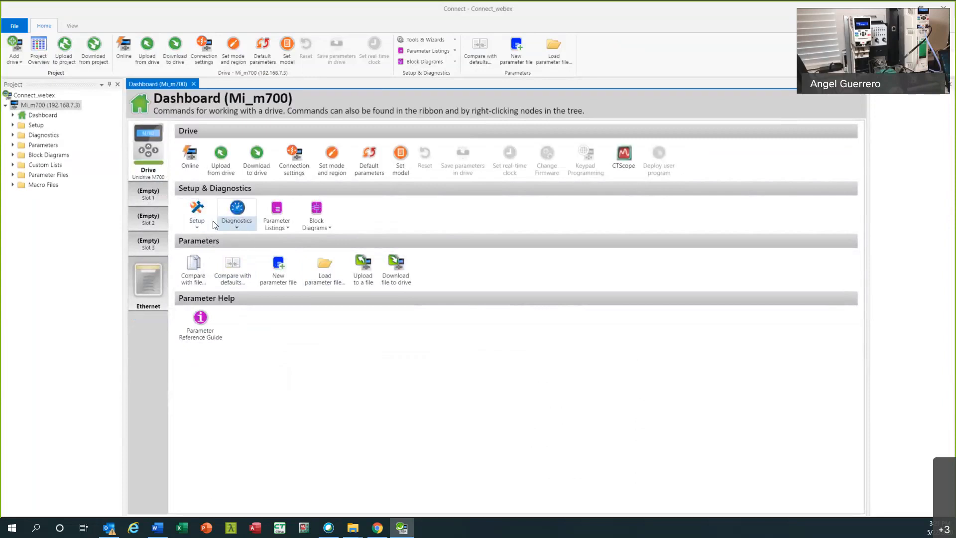
- Review the setup and diagnostics tools available on the drive's dashboard
left_click(198, 225)
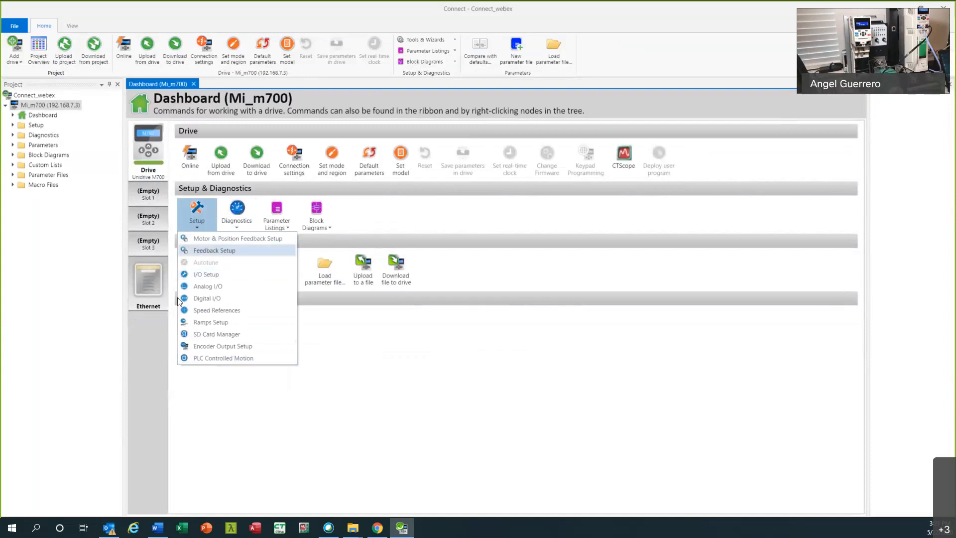
left_click(235, 226)
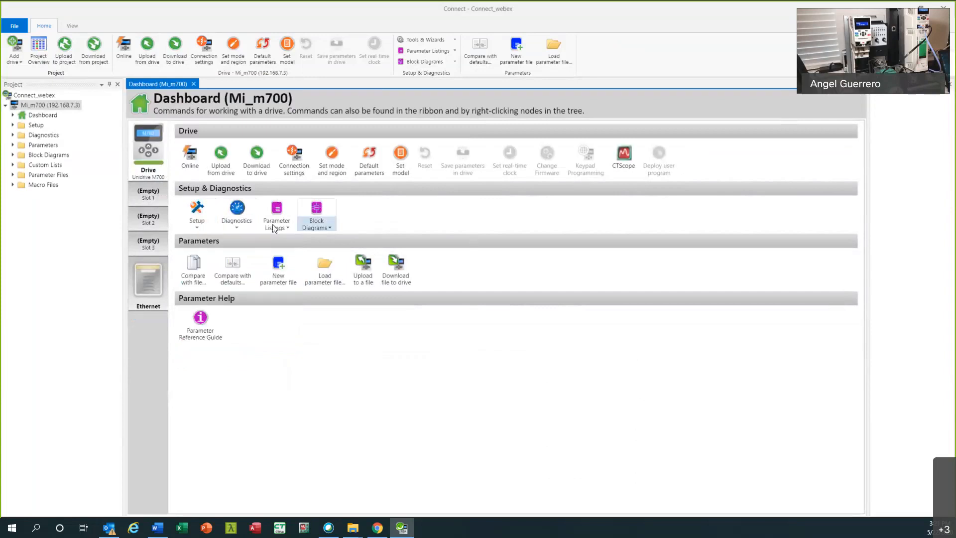
left_click(235, 225)
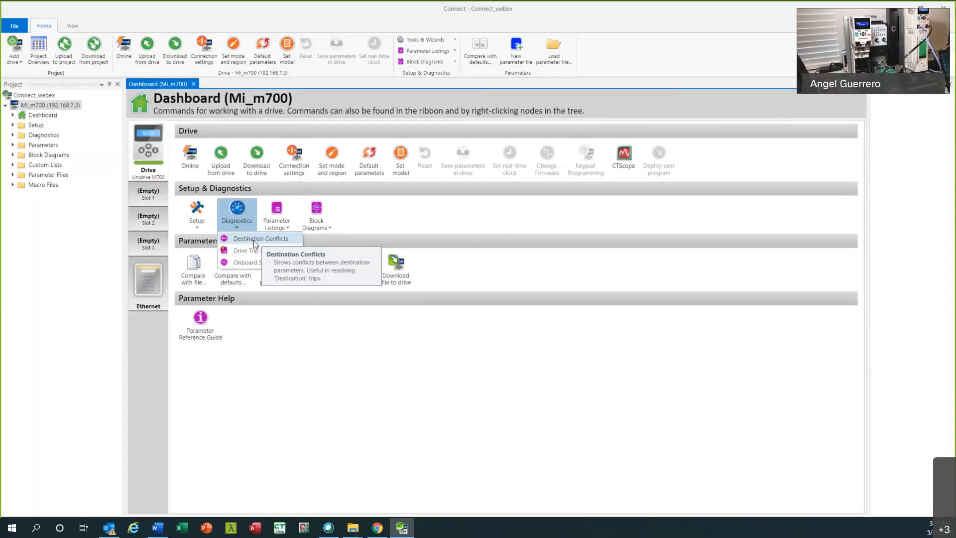
- Expand the drive's Parameters folder in the project tree and widen the tree to show the full menu names
left_click(289, 227)
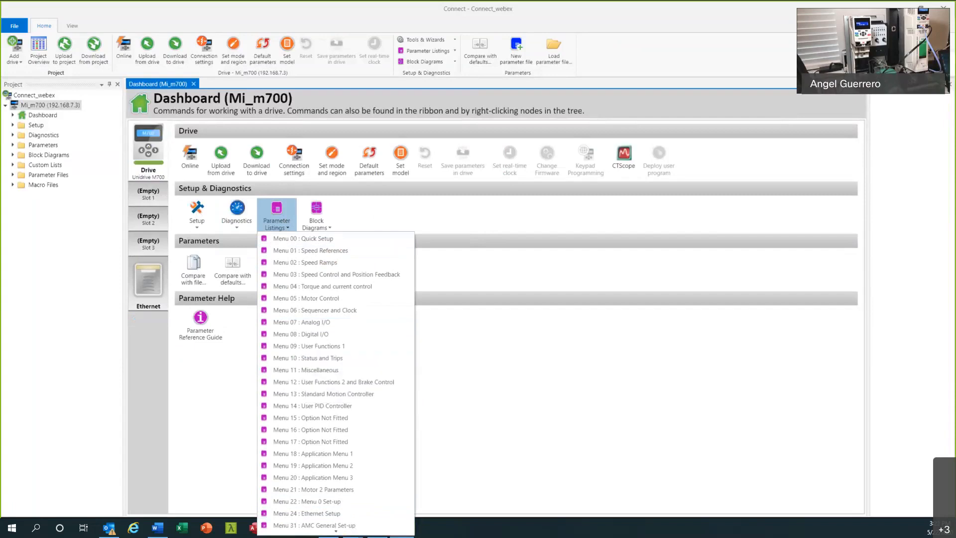
left_click(12, 145)
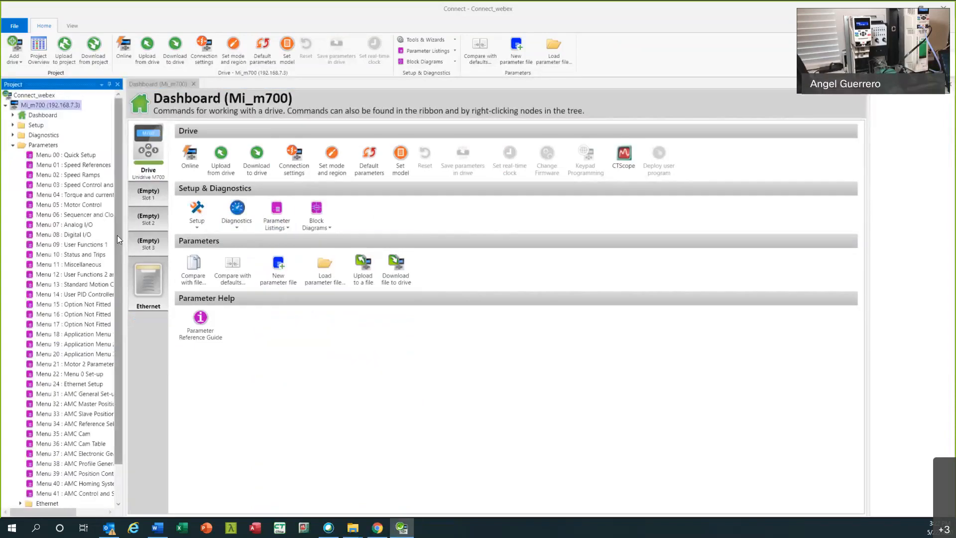
left_click_drag(118, 228, 115, 281)
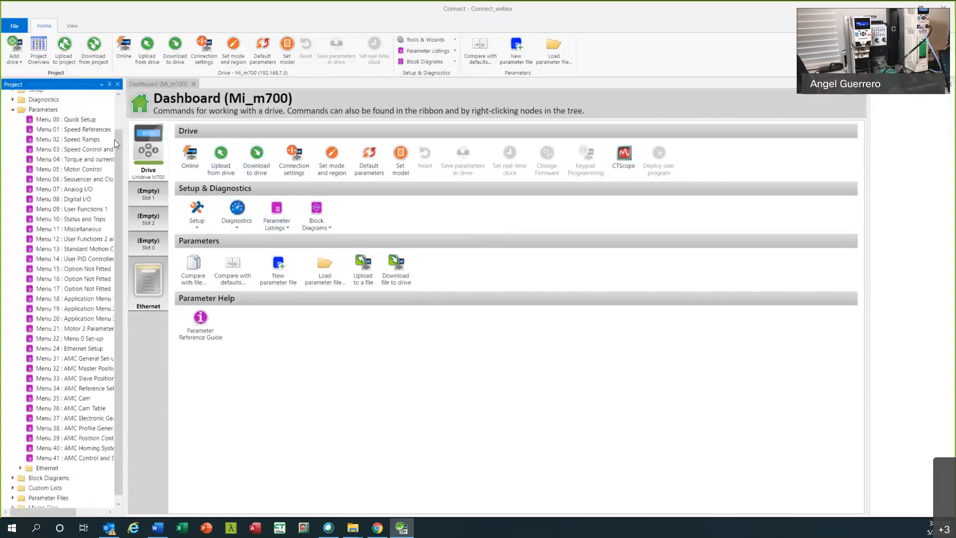
scroll(100, 164, "up", 2)
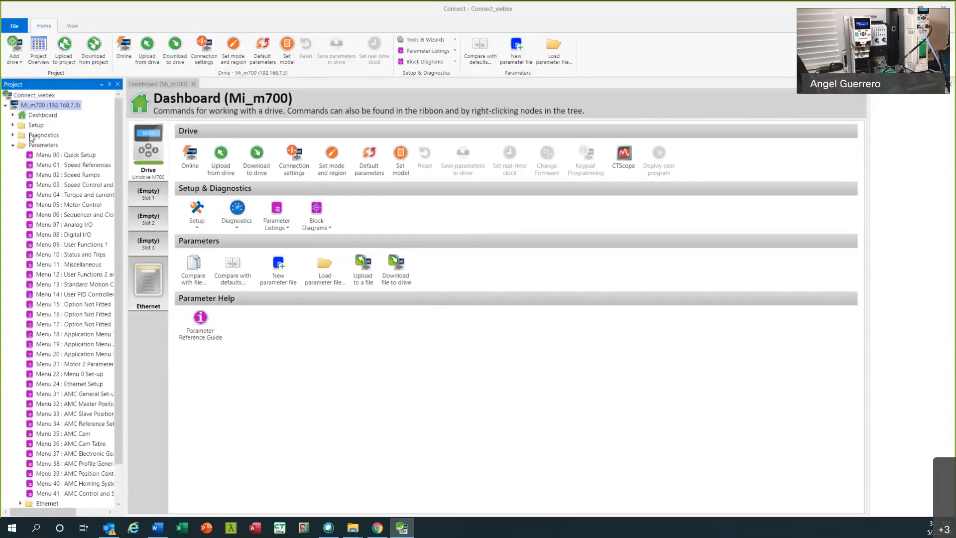
left_click_drag(124, 196, 172, 198)
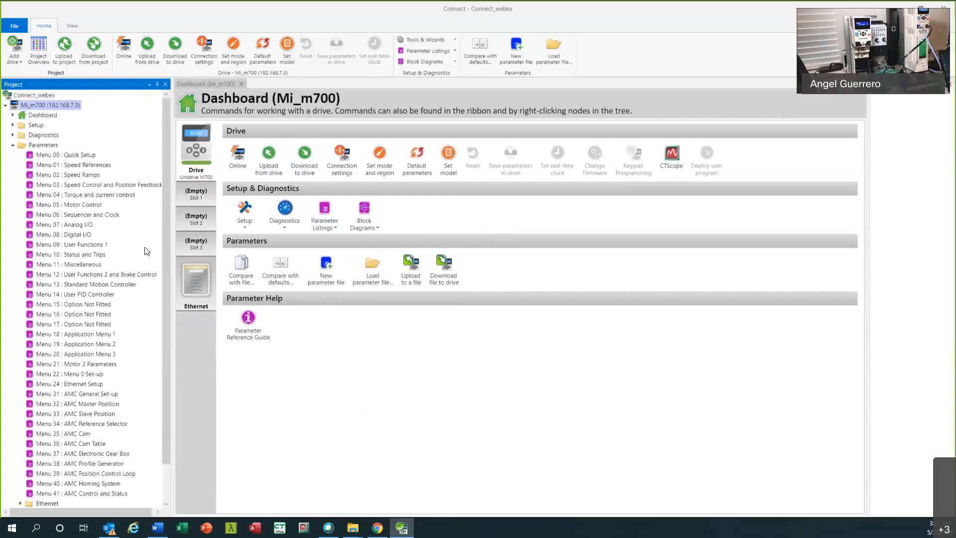
- Browse the dashboard's parameter listings from Menu 00 Quick Setup through Menu 41 AMC Control and Status
left_click(332, 226)
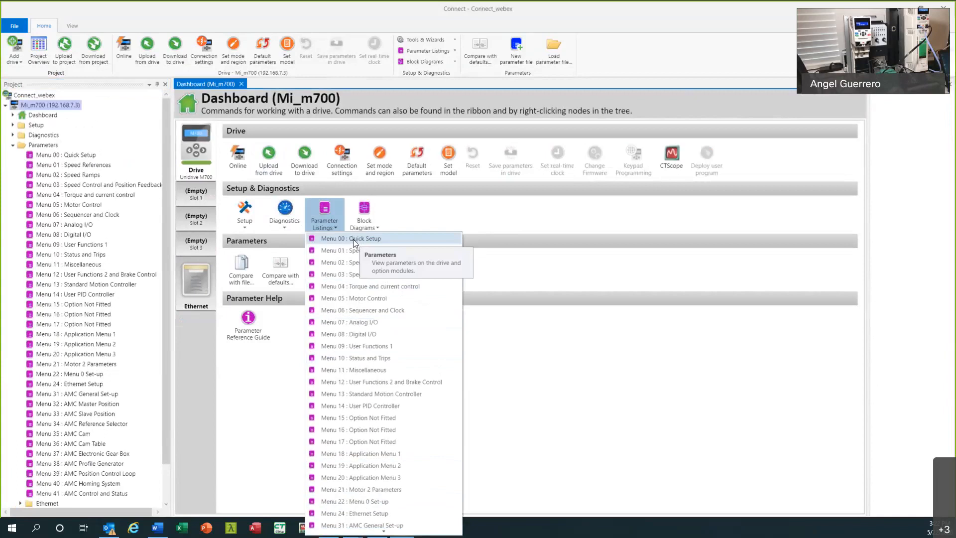
scroll(361, 398, "down", 3)
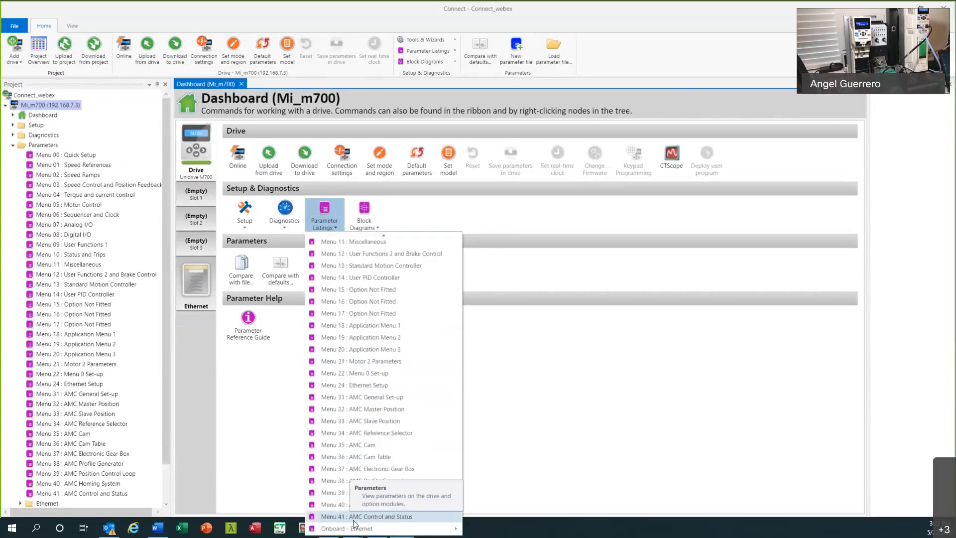
scroll(359, 438, "up", 4)
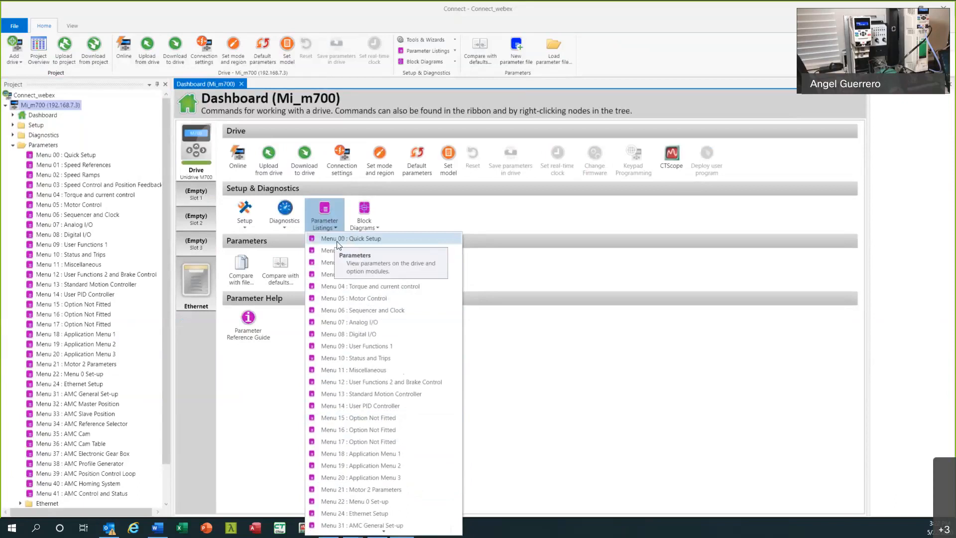
- View the Menu 08 Digital I/O block diagram of the drive and close it
left_click(523, 216)
left_click(377, 227)
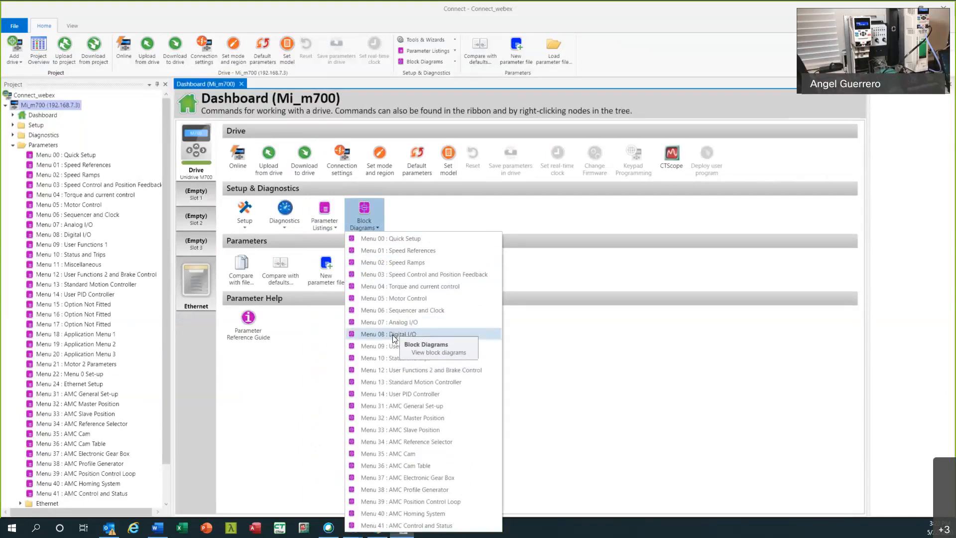
left_click(393, 335)
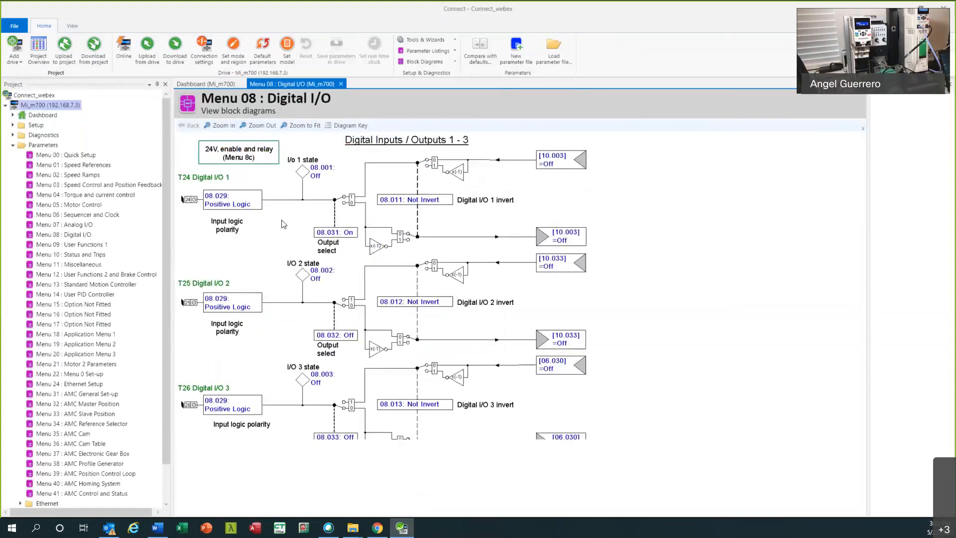
left_click(341, 84)
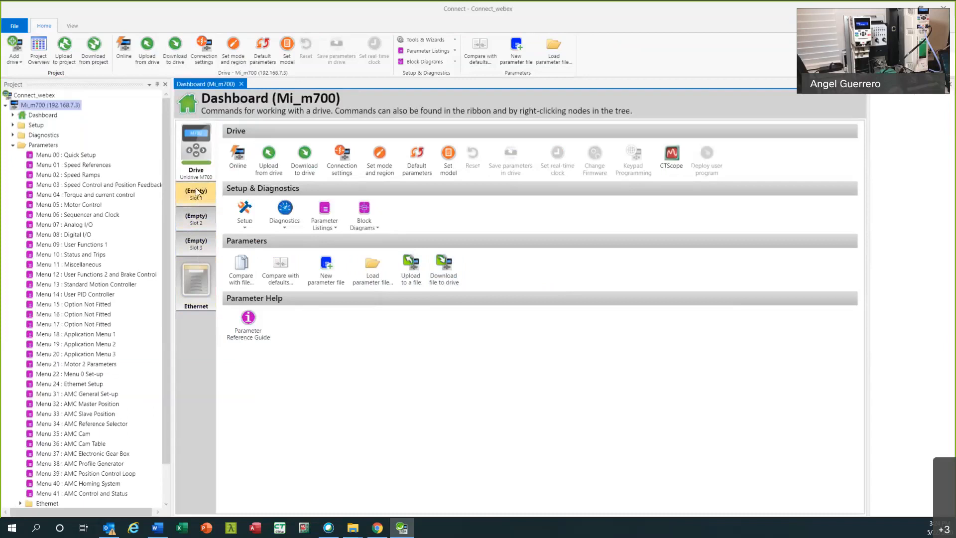
- Add an SI-IO option module to the drive's empty option slot 3
left_click(199, 244)
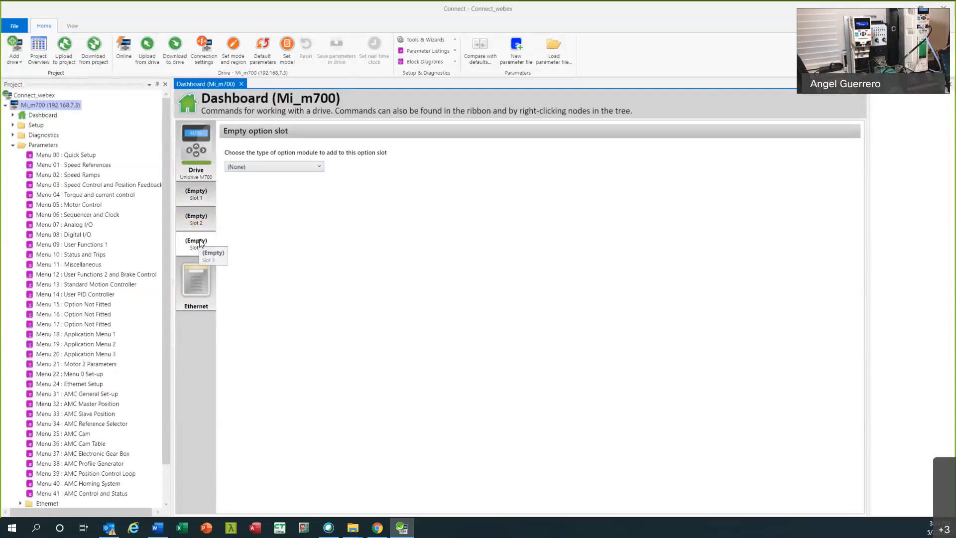
left_click(297, 168)
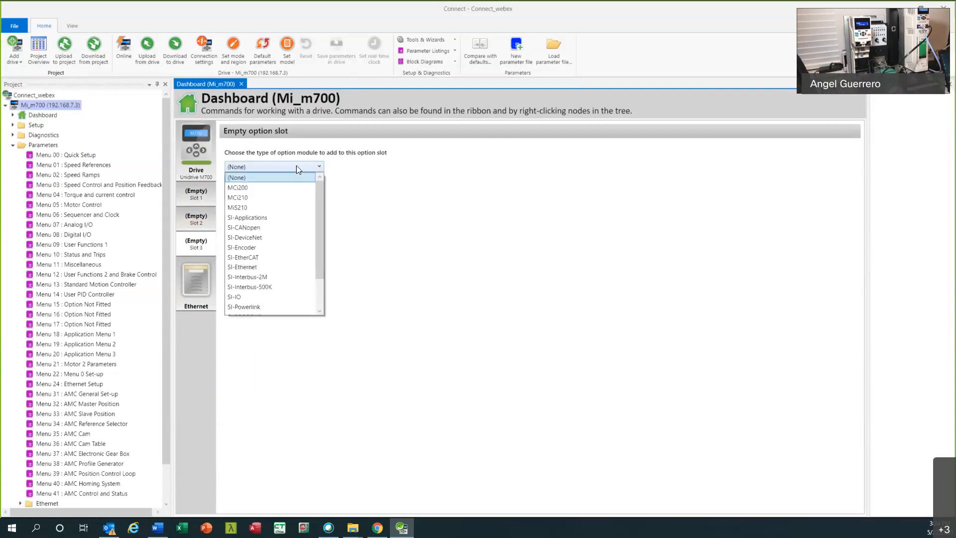
left_click(195, 256)
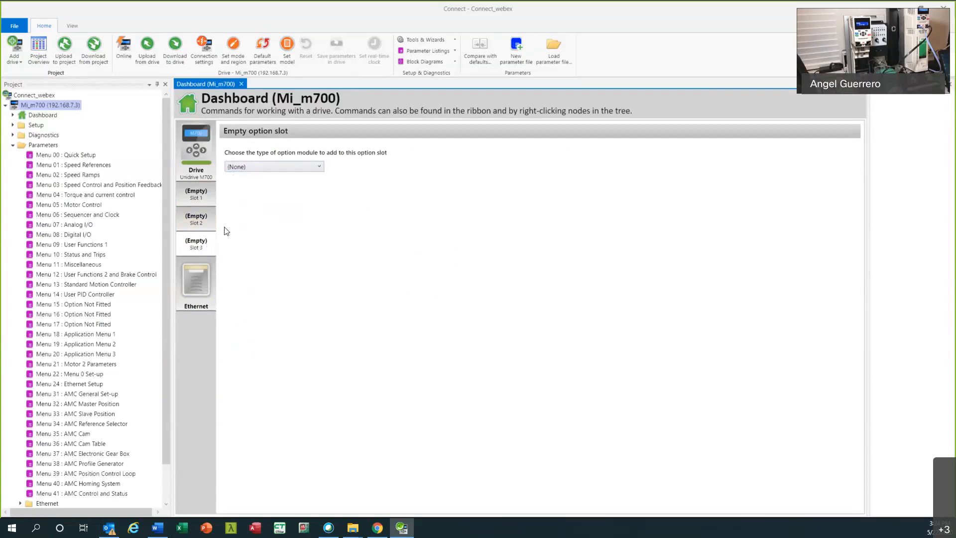
left_click(305, 166)
scroll(320, 214, "down", 1)
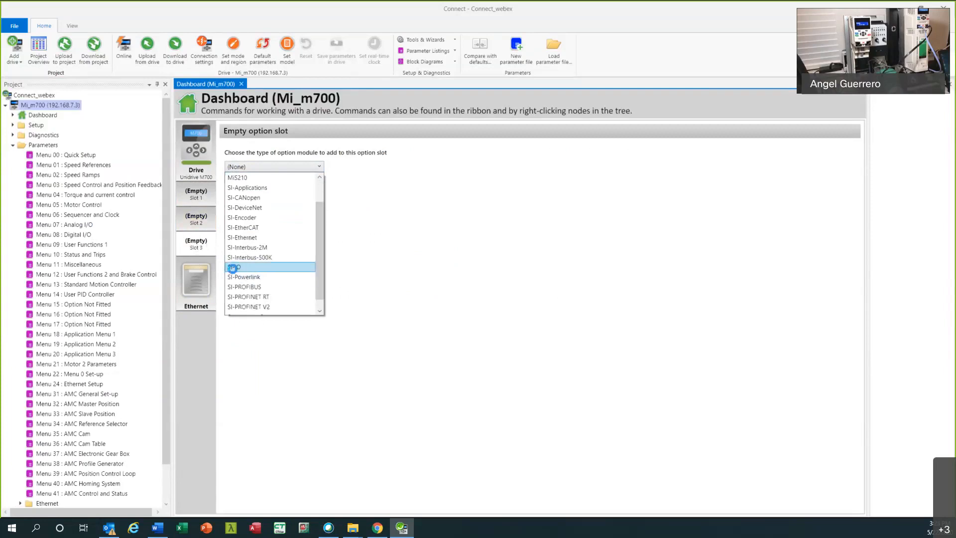
left_click(234, 268)
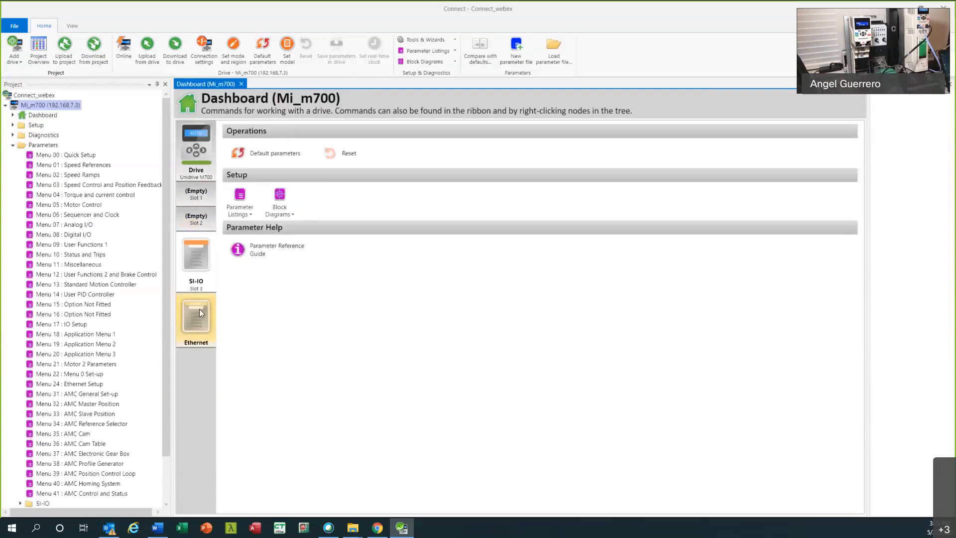
- Review the SI-IO module's parameter listings and block diagrams, and expand the SI-IO and Ethernet folders under Parameters in the project tree
left_click(245, 212)
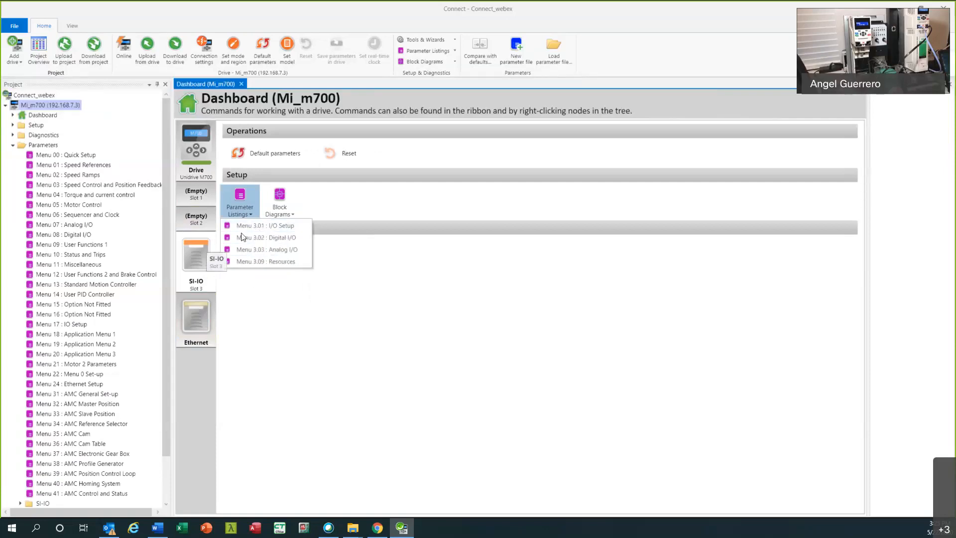
left_click(292, 214)
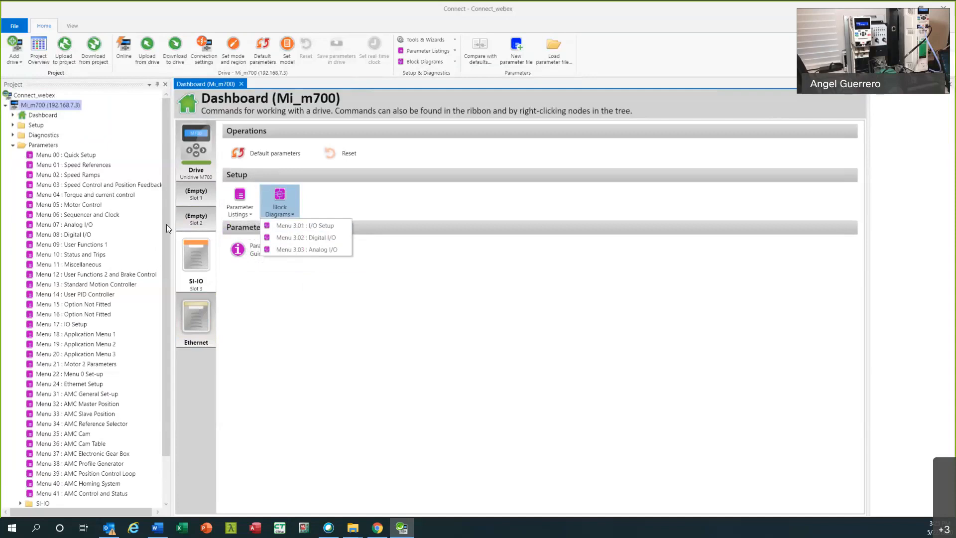
left_click(13, 145)
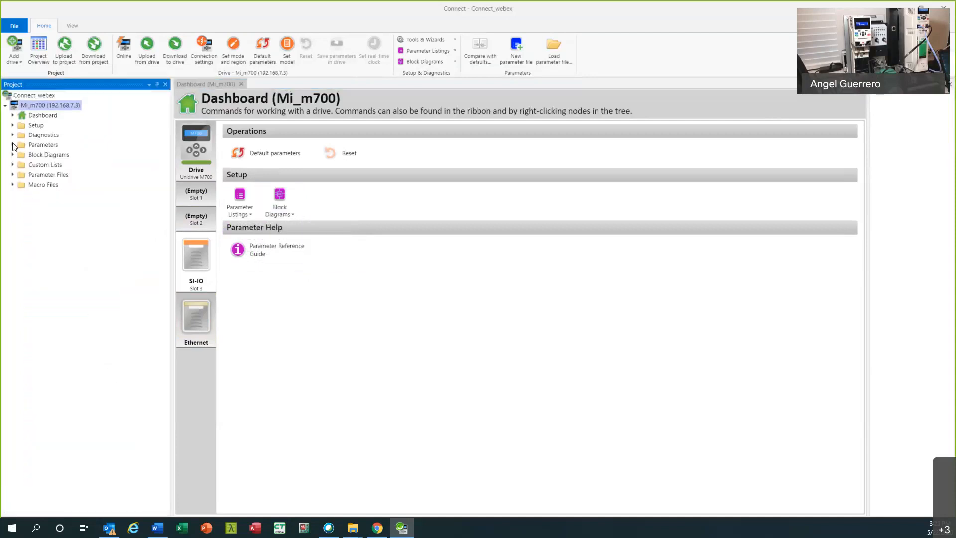
left_click(13, 145)
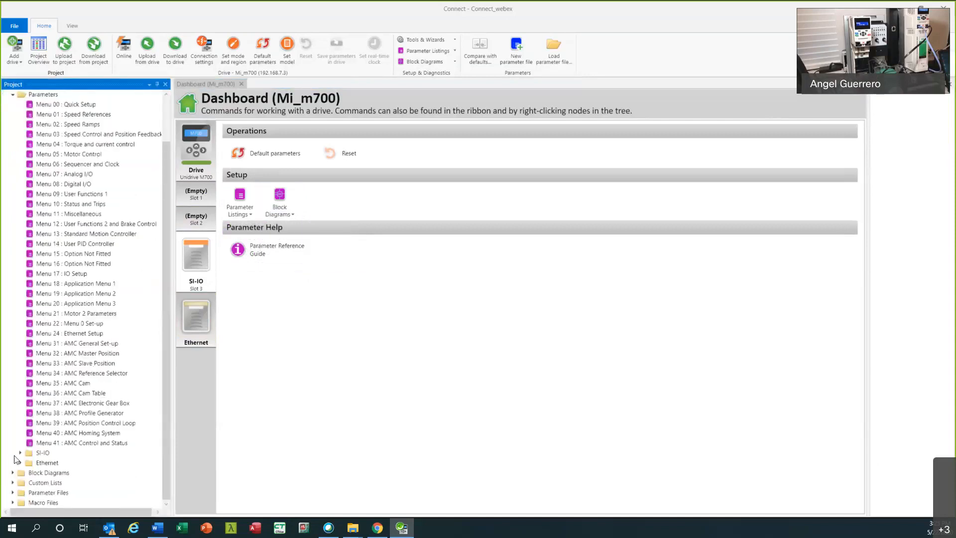
left_click(20, 453)
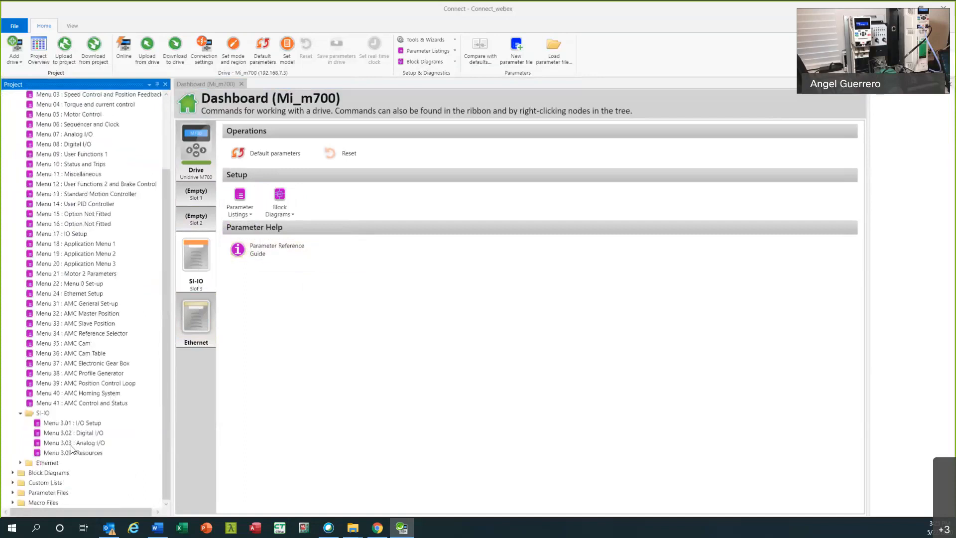
left_click(21, 462)
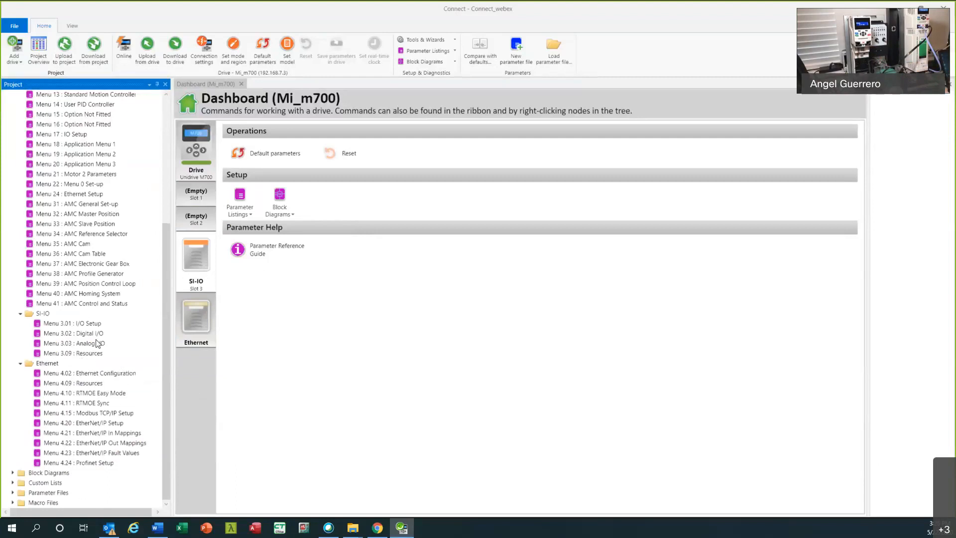
scroll(100, 336, "up", 6)
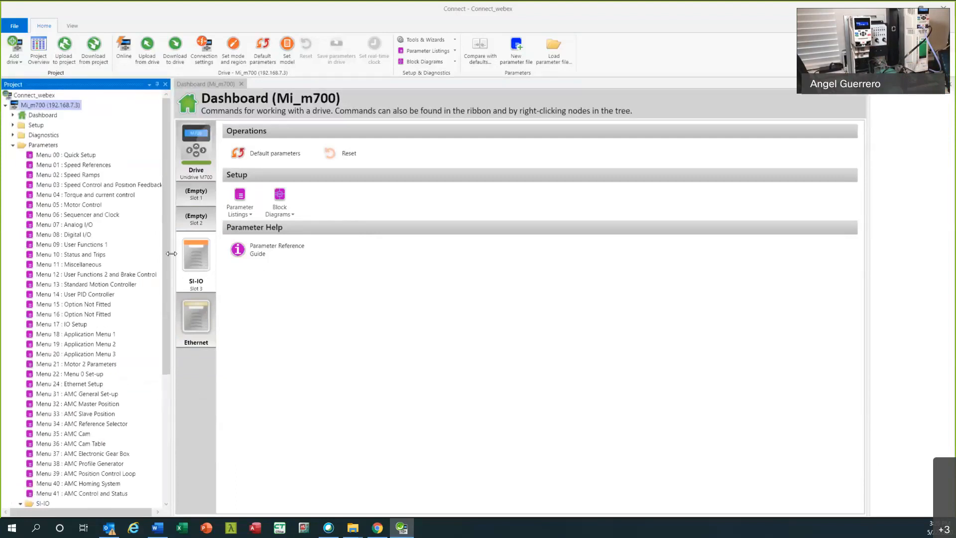
- Collapse the Parameters folder and check the drive and option modules listed under the Dashboard node in the project tree
left_click(14, 145)
left_click(13, 115)
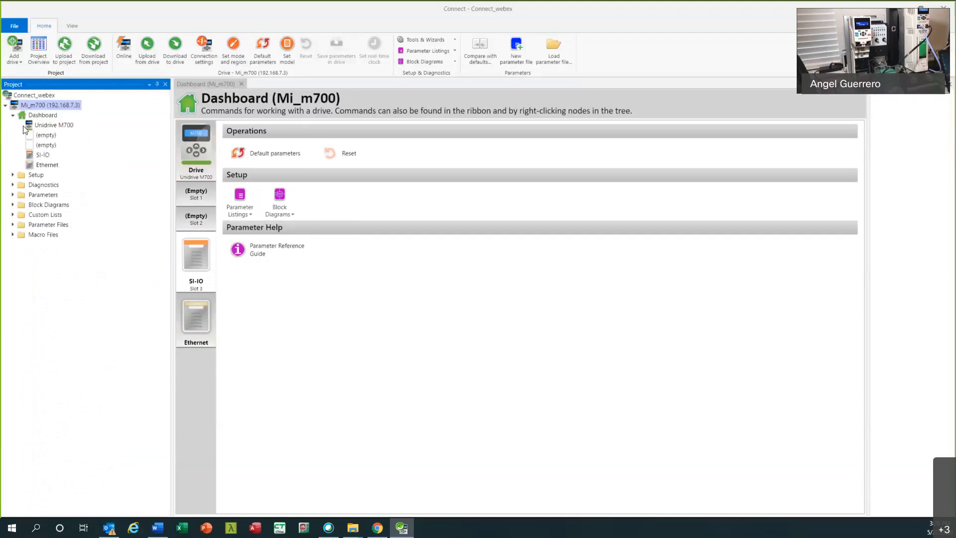
left_click(13, 115)
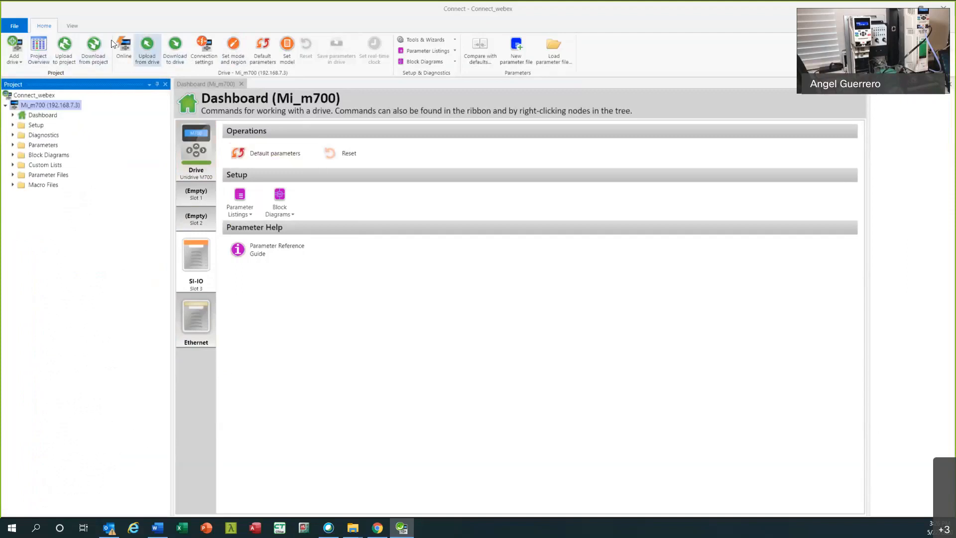
left_click(20, 61)
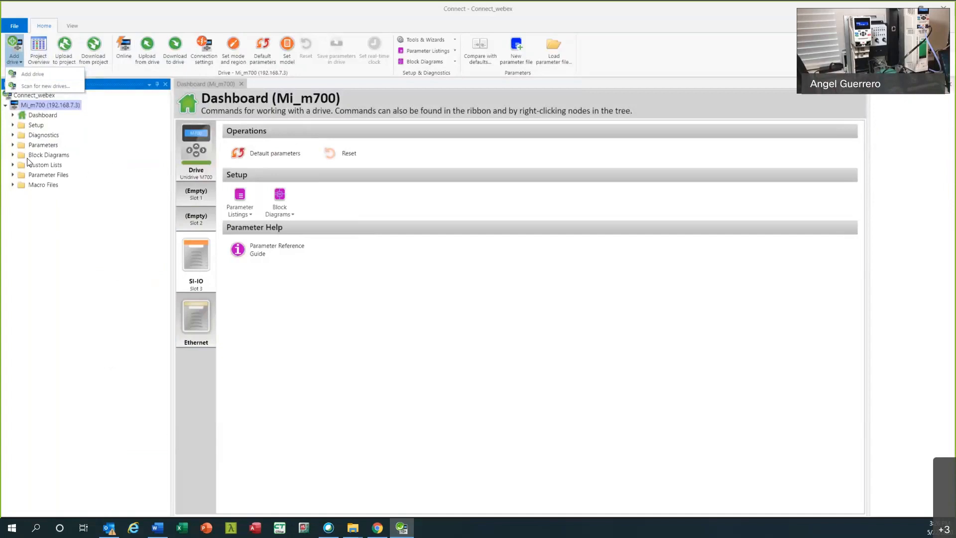
- Open the Menu 00 Quick Setup parameters and widen the Caption column until the full parameter names fit
left_click(12, 145)
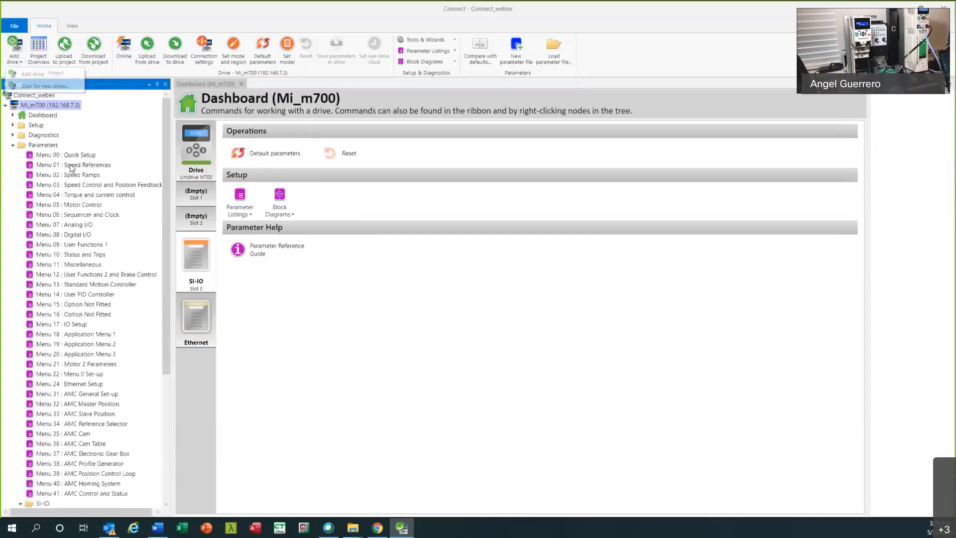
double_click(66, 156)
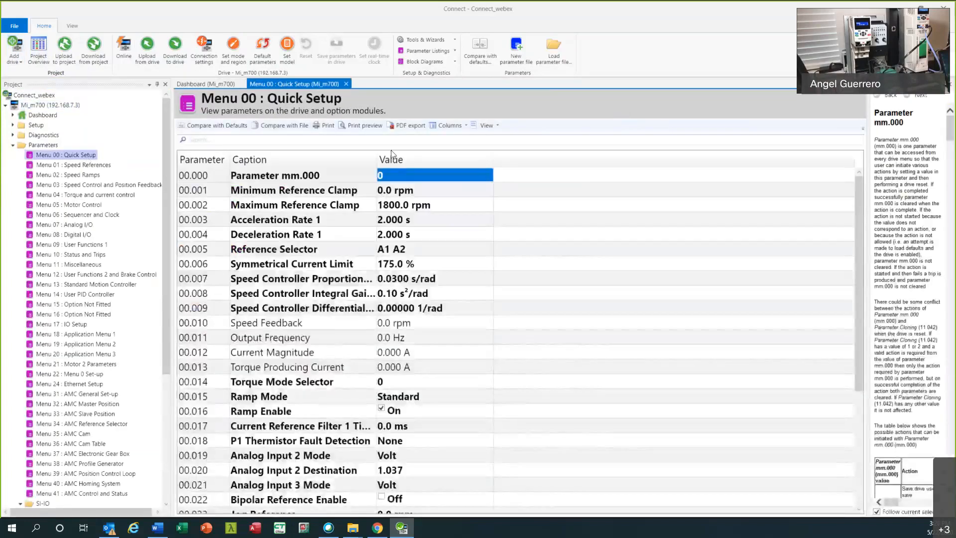
left_click_drag(377, 156, 442, 158)
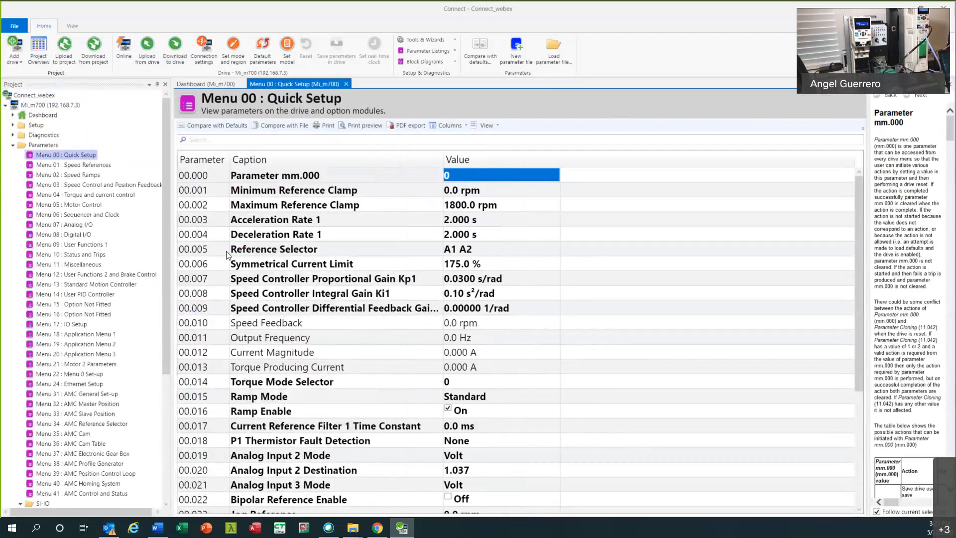
scroll(250, 299, "down", 10)
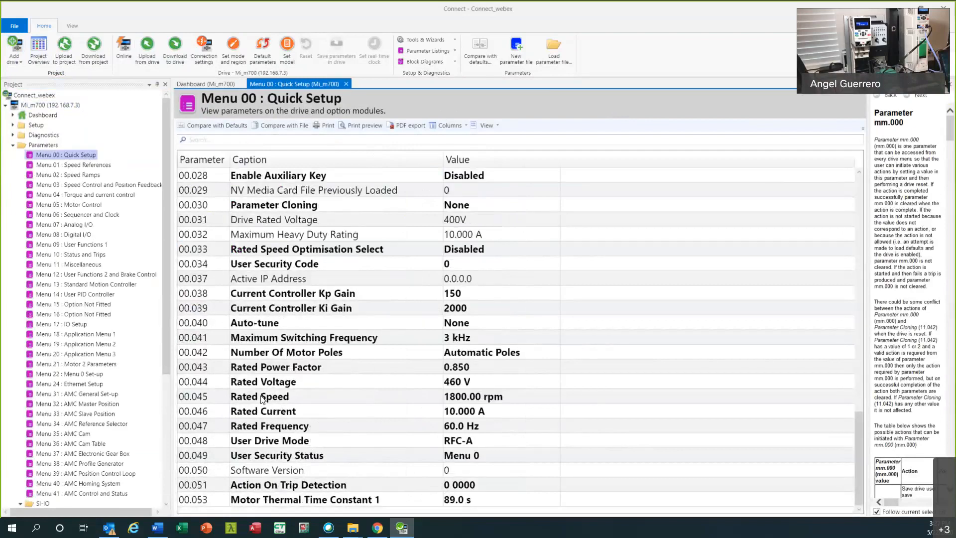
scroll(239, 298, "up", 9)
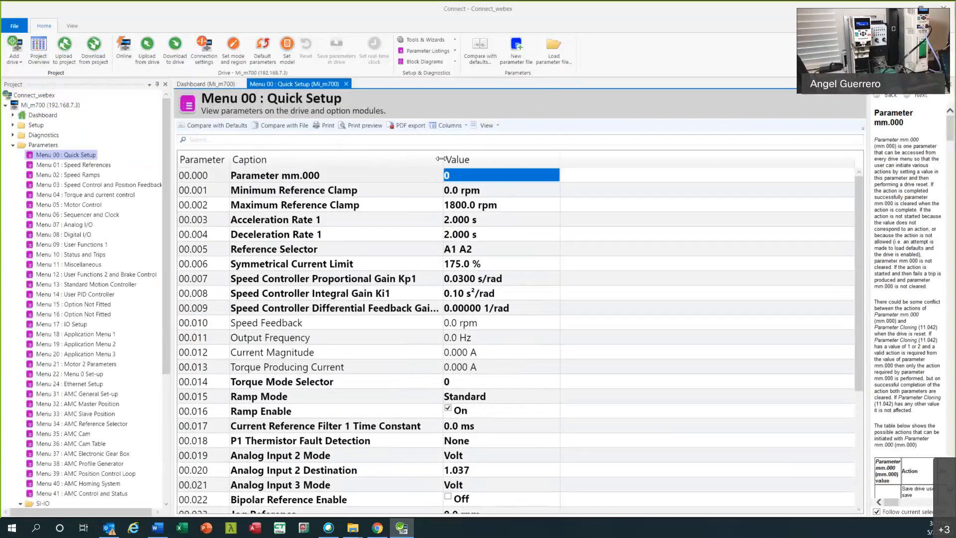
left_click_drag(441, 158, 477, 159)
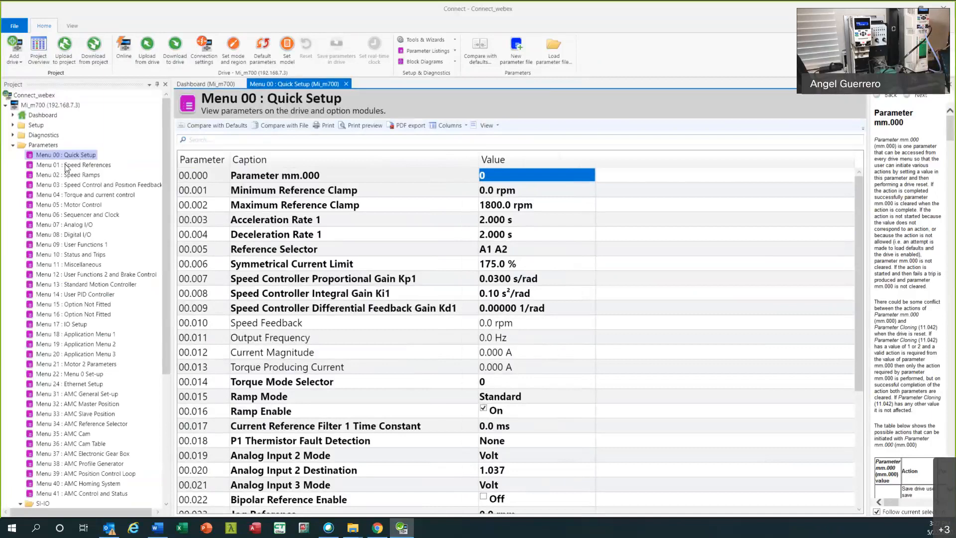
- Open Menu 01 Speed References from the project tree and look through its parameters
scroll(66, 168, "down", 2)
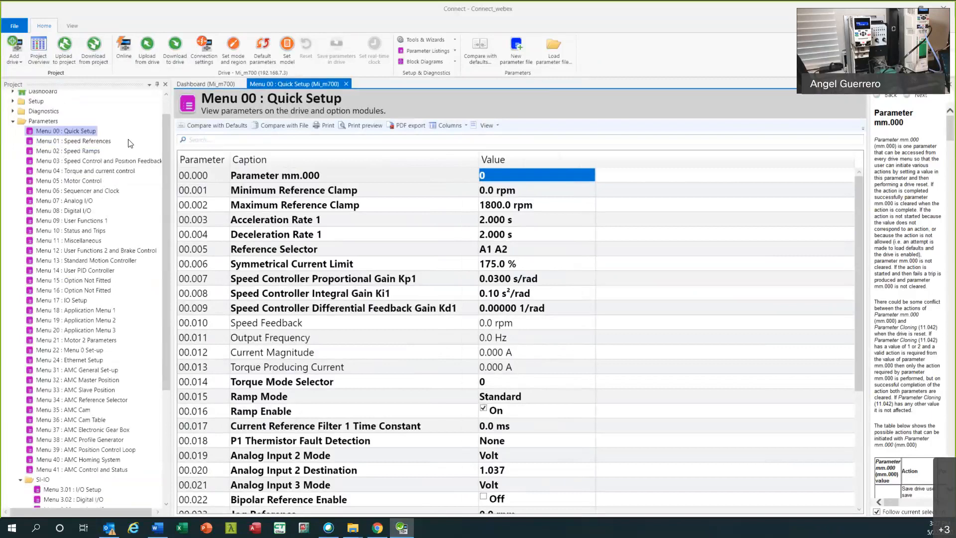
left_click(64, 144)
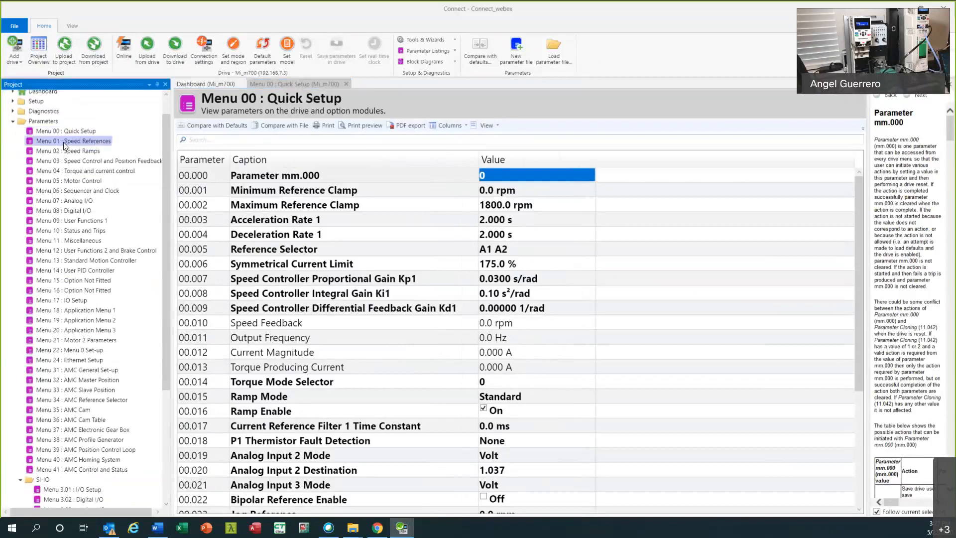
double_click(64, 144)
scroll(277, 295, "down", 4)
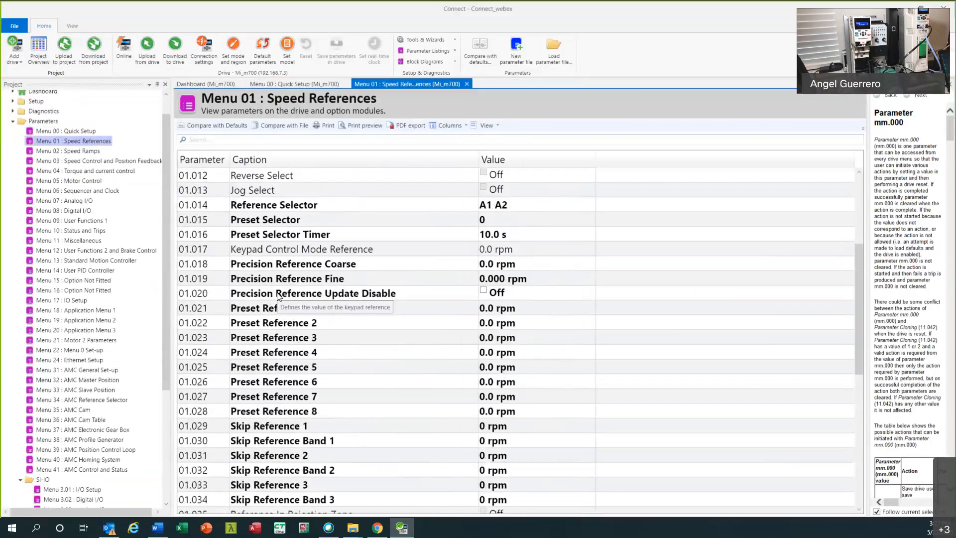
scroll(278, 295, "down", 3)
scroll(277, 295, "up", 6)
scroll(278, 295, "down", 6)
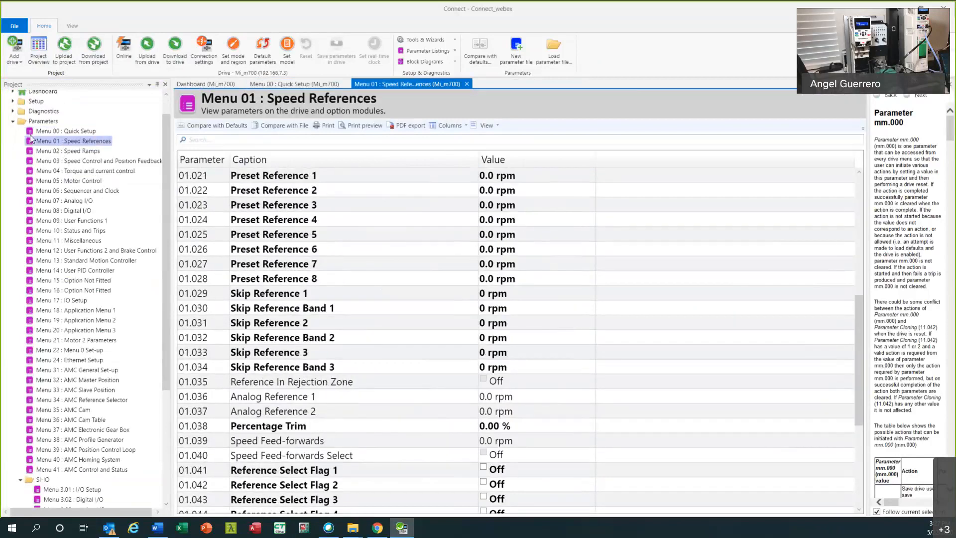
- Open Menu 02 Speed Ramps, look through its parameters and bring up the help for Acceleration Rate 2
double_click(82, 151)
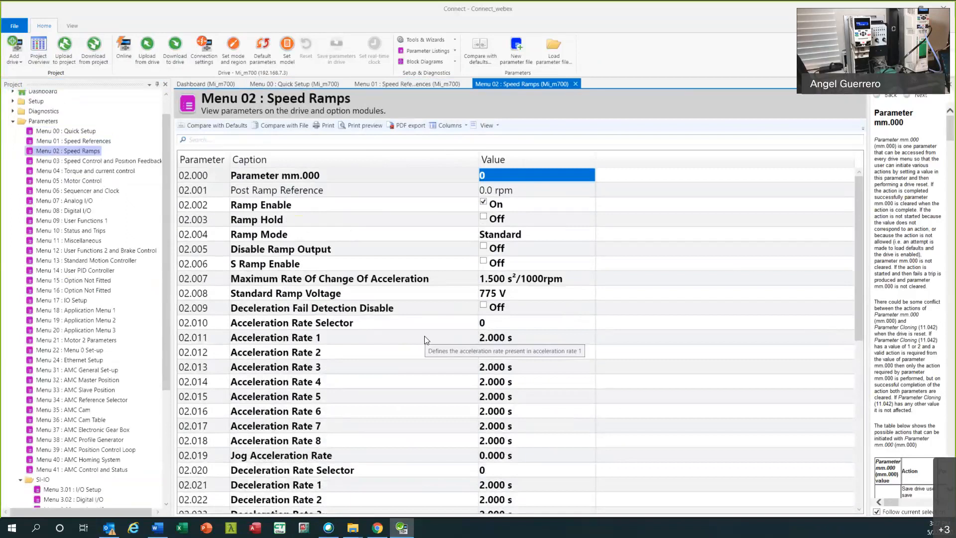
scroll(426, 340, "down", 7)
scroll(425, 341, "down", 1)
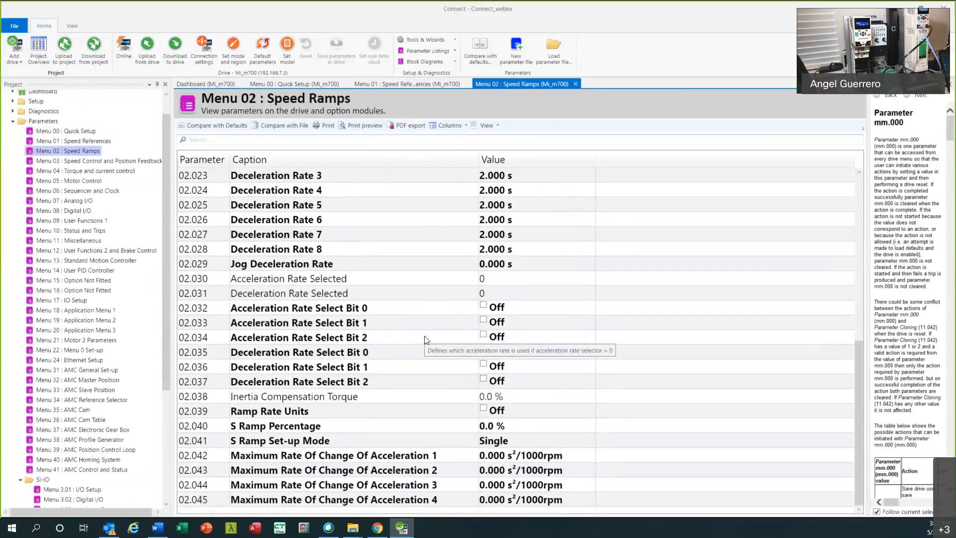
scroll(426, 340, "up", 8)
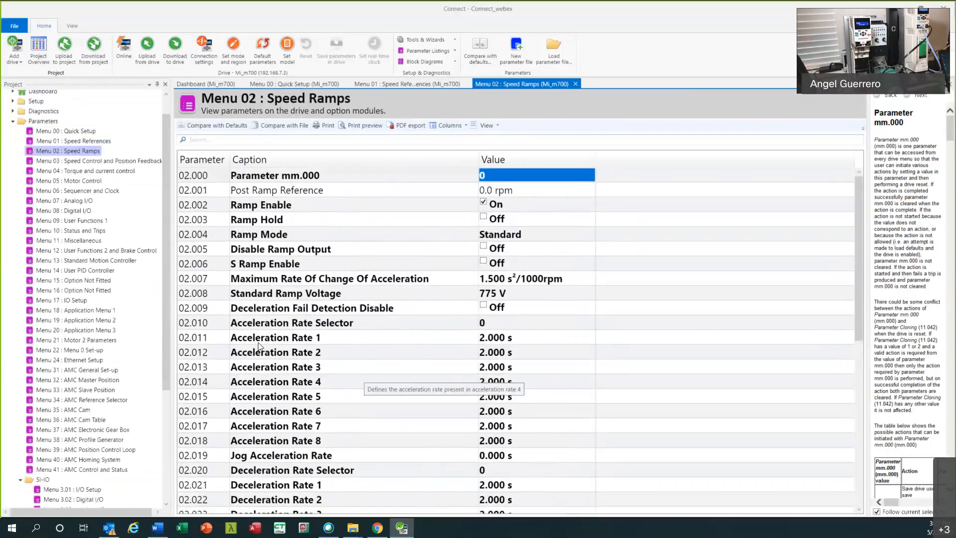
left_click(298, 356)
- Open Menu 03 Speed Control and Position Feedback and look through its parameters
left_click(89, 162)
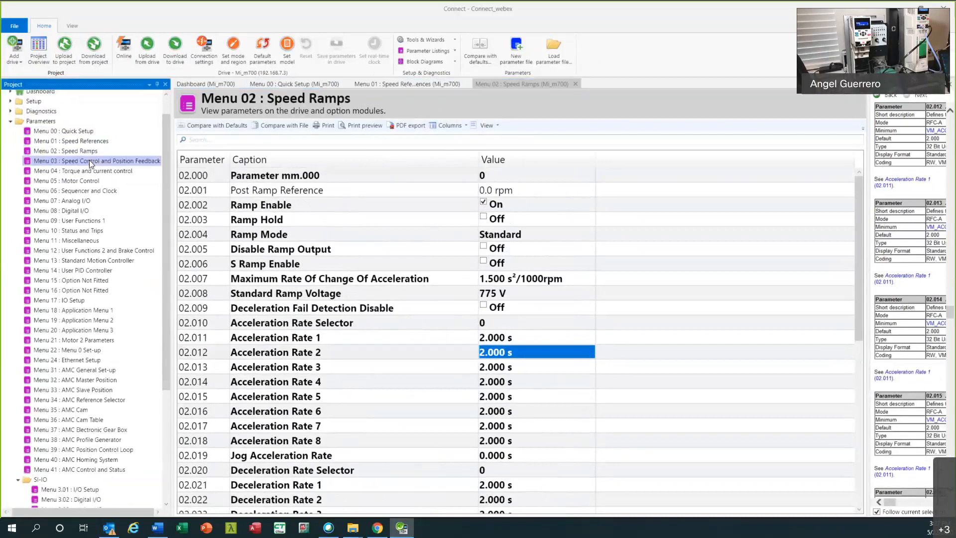
double_click(72, 162)
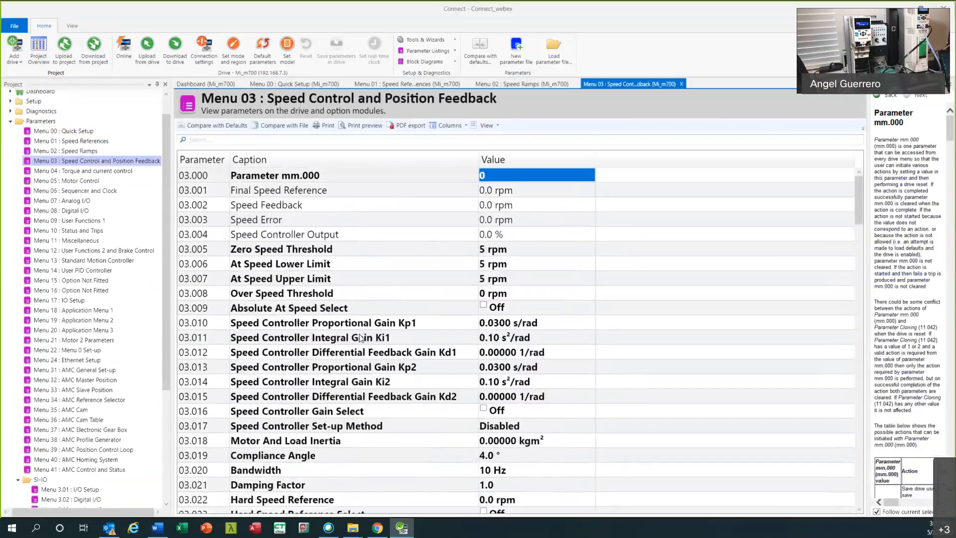
scroll(360, 335, "down", 5)
scroll(361, 335, "up", 5)
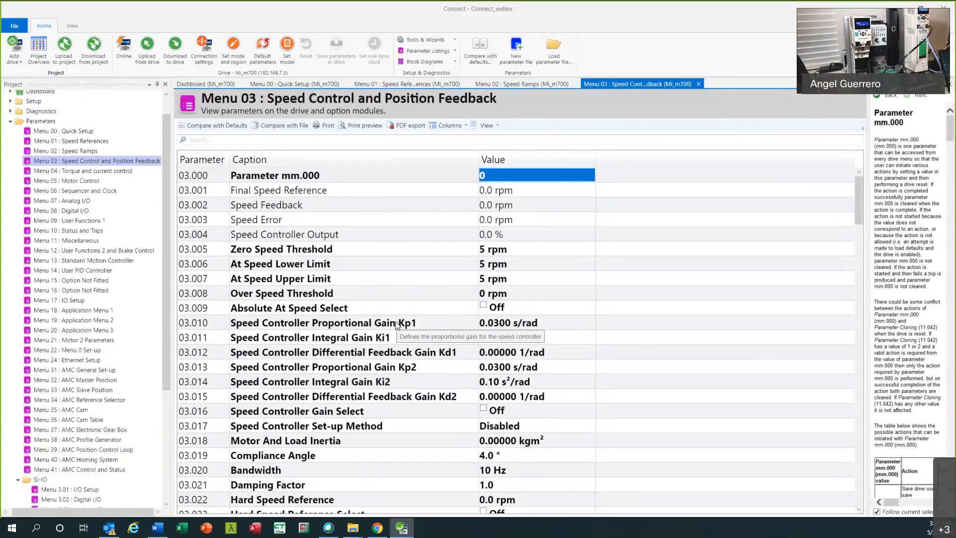
scroll(397, 324, "down", 3)
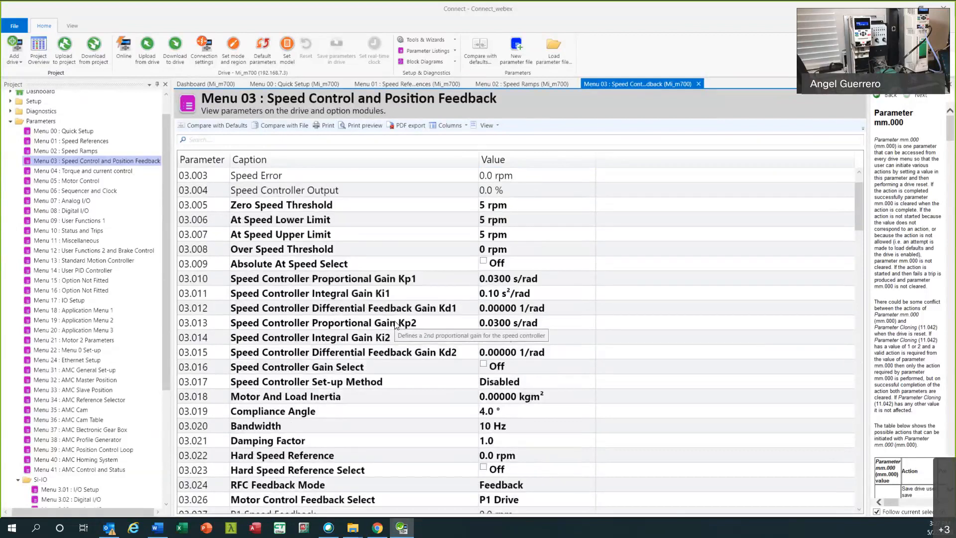
- Bring up the help for Speed Controller Proportional Gain Kp1 and Integral Gain Ki1, and examine the remaining Menu 03 parameters through P2 Additional Configuration
scroll(397, 324, "up", 2)
left_click(330, 280)
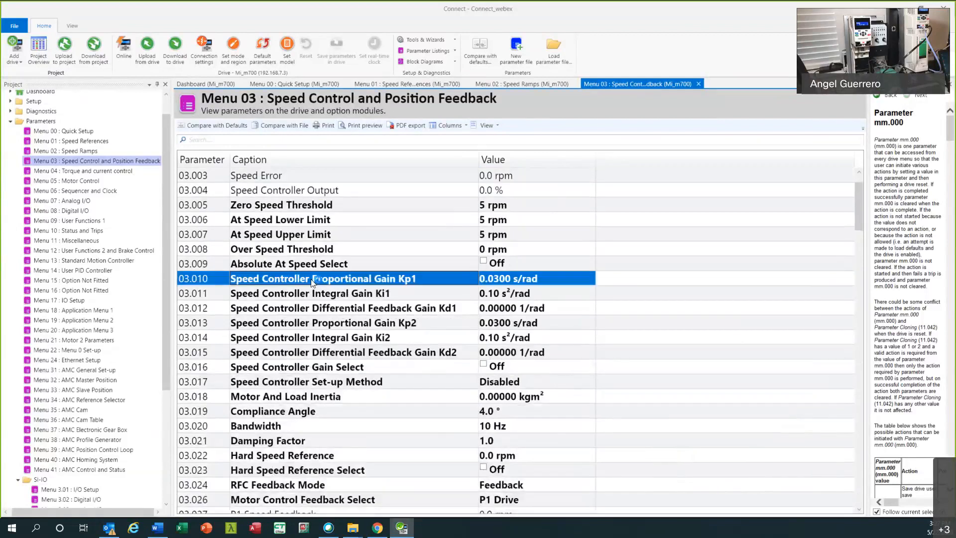
left_click(341, 292)
scroll(381, 314, "down", 4)
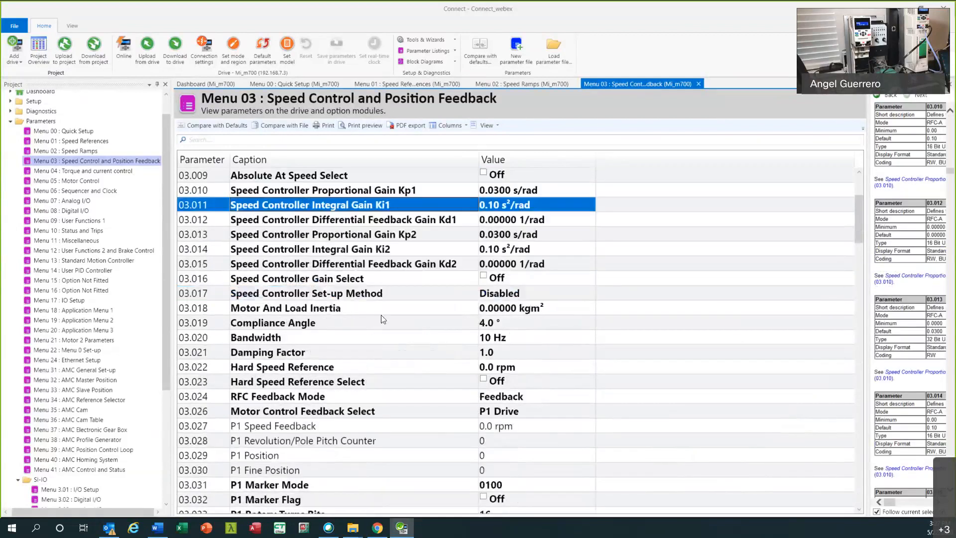
scroll(381, 316, "down", 2)
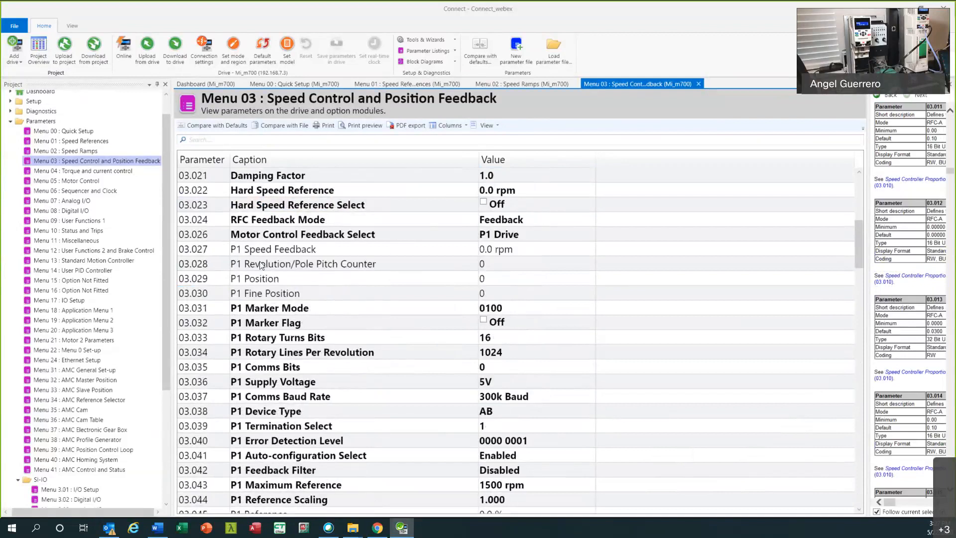
scroll(432, 265, "up", 1)
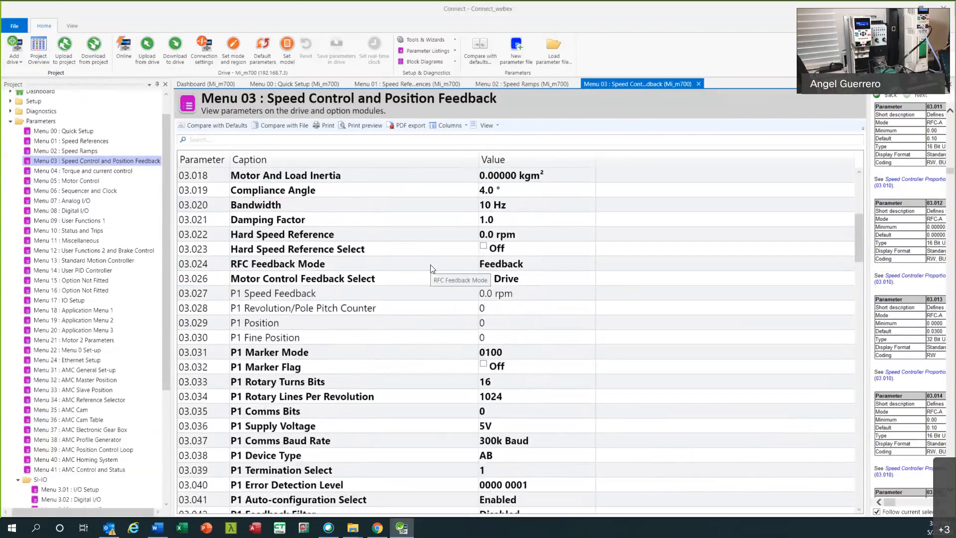
scroll(354, 344, "down", 13)
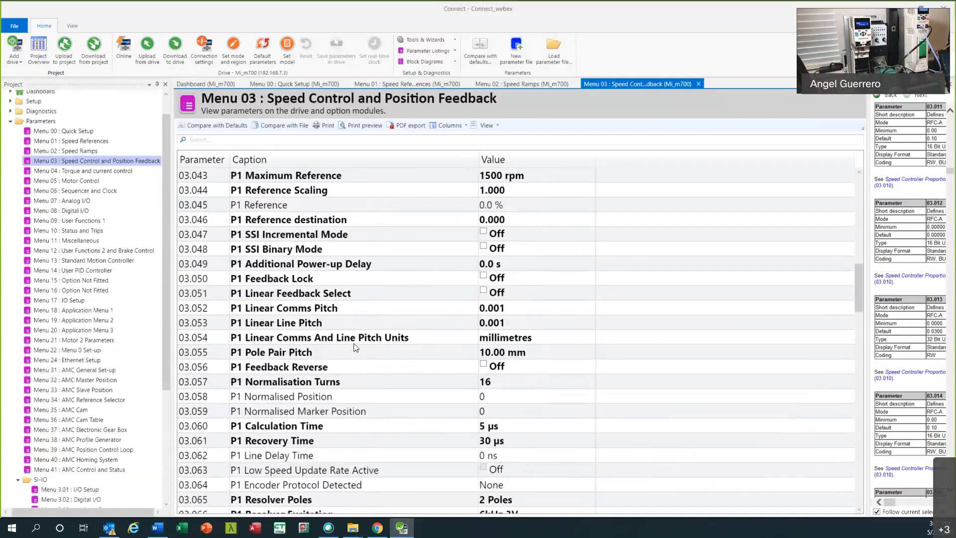
scroll(355, 346, "down", 20)
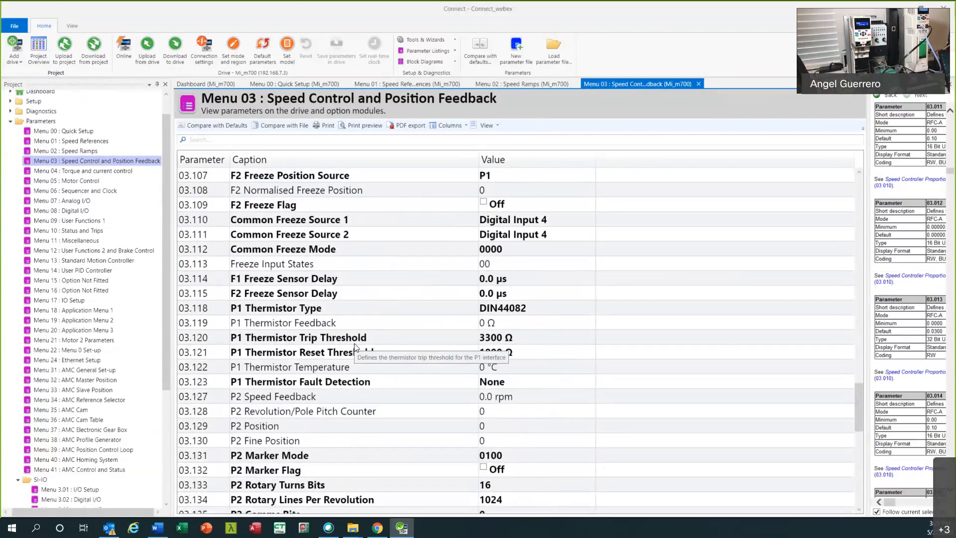
scroll(356, 346, "down", 5)
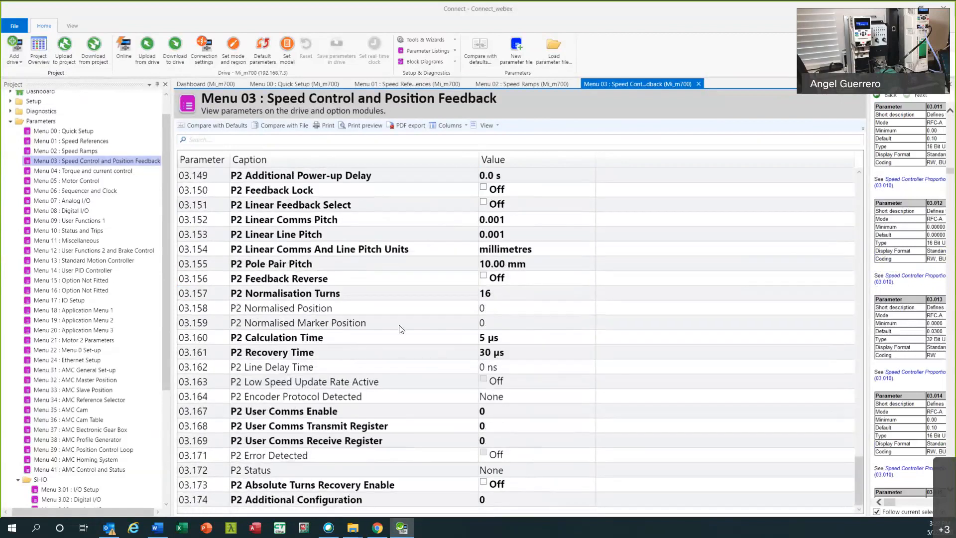
- Open Menu 04 Torque and current control and bring up the help for Current Magnitude and the motoring and symmetrical current limits
left_click(79, 171)
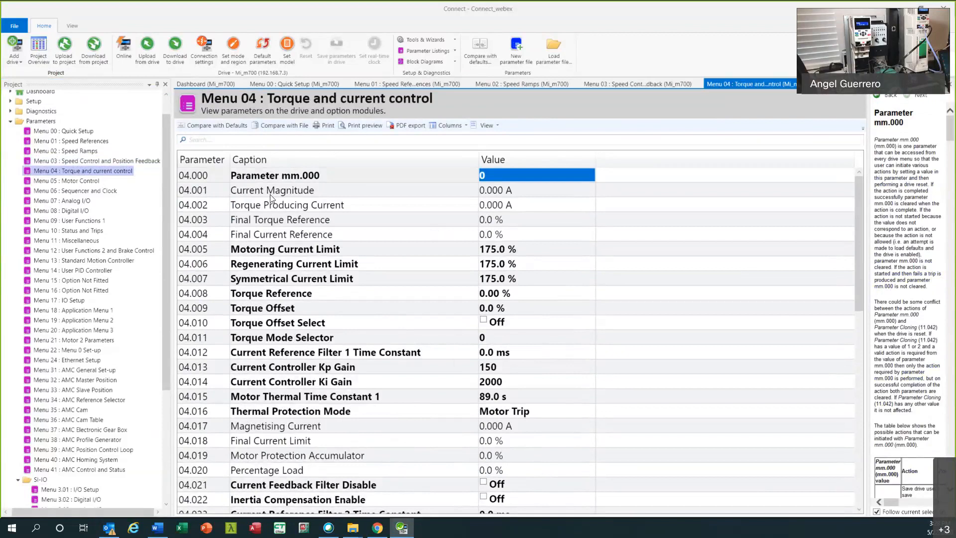
left_click(297, 194)
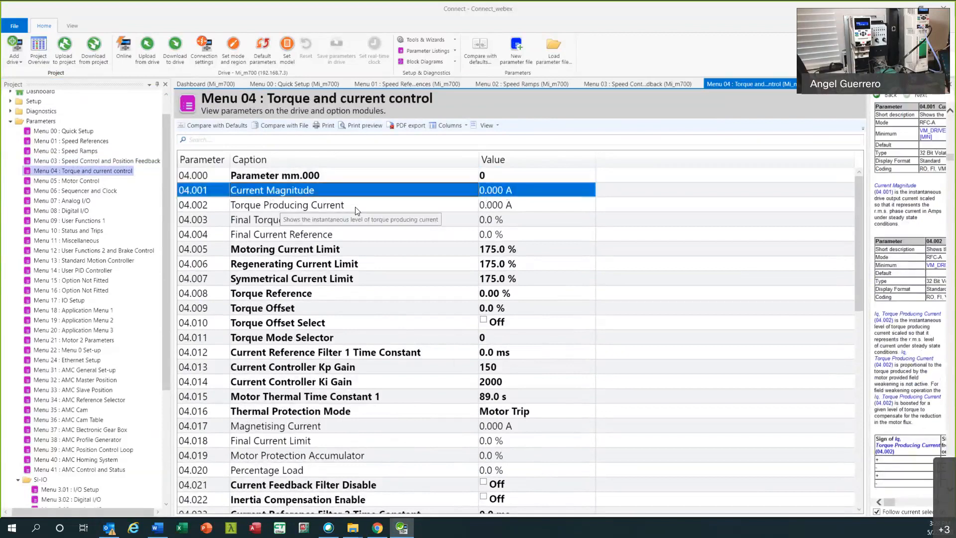
left_click(308, 255)
left_click(295, 279)
left_click(293, 254)
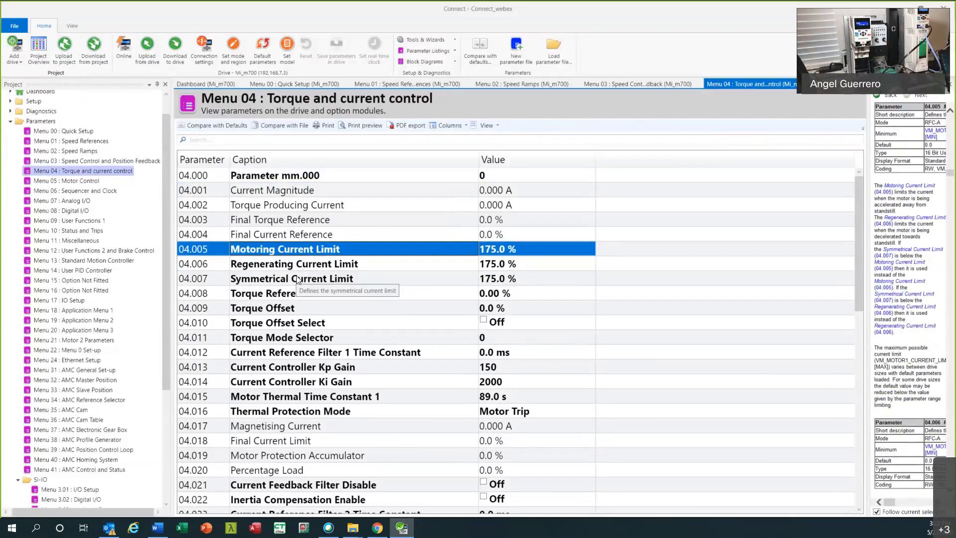
- Bring up the help for Current Controller Kp Gain and Ki Gain and look through the neighbouring Menu 04 parameters
scroll(363, 325, "down", 3)
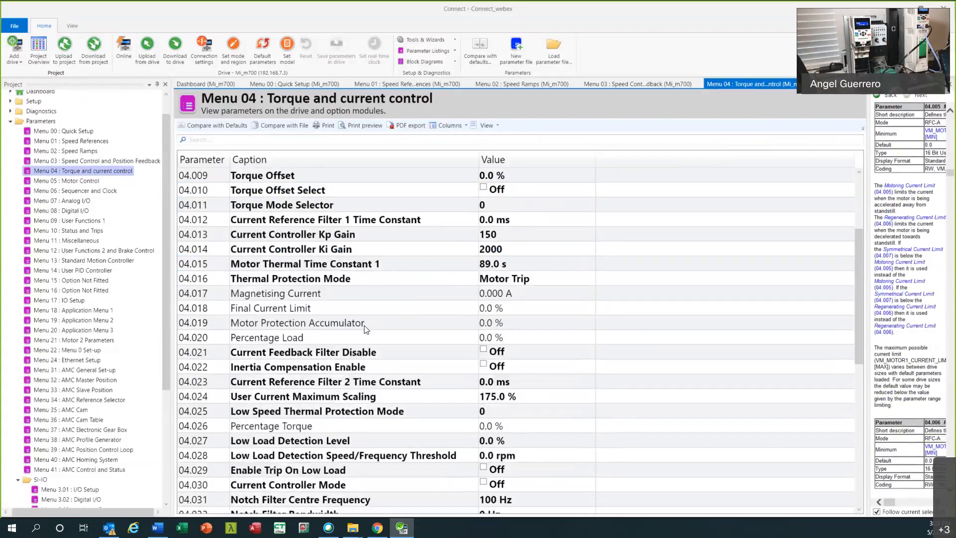
left_click(258, 240)
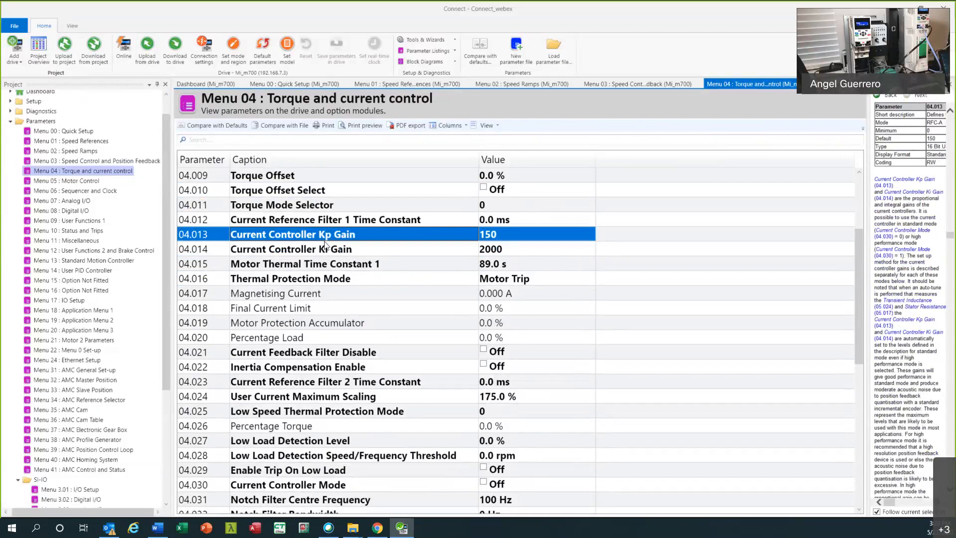
left_click(284, 247)
left_click(284, 236)
left_click(283, 251)
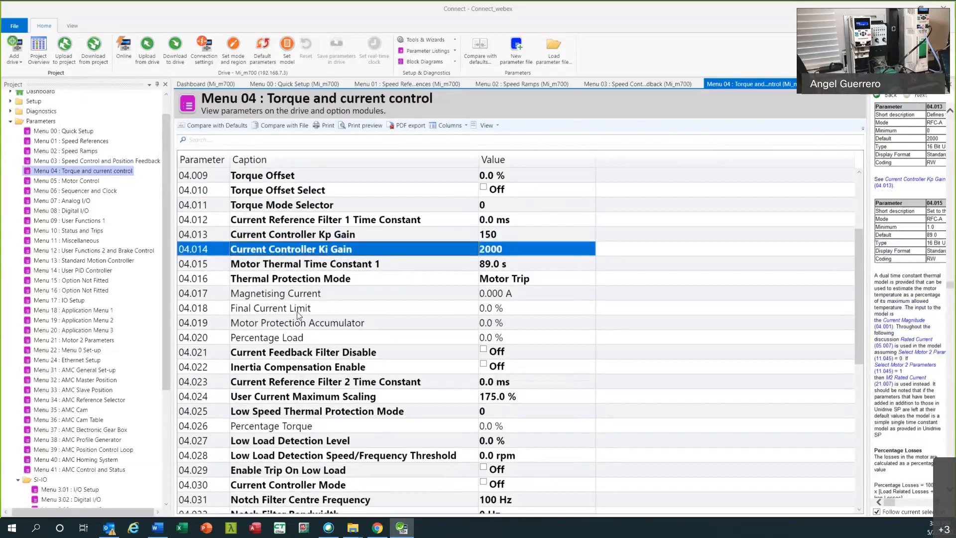
scroll(309, 318, "down", 4)
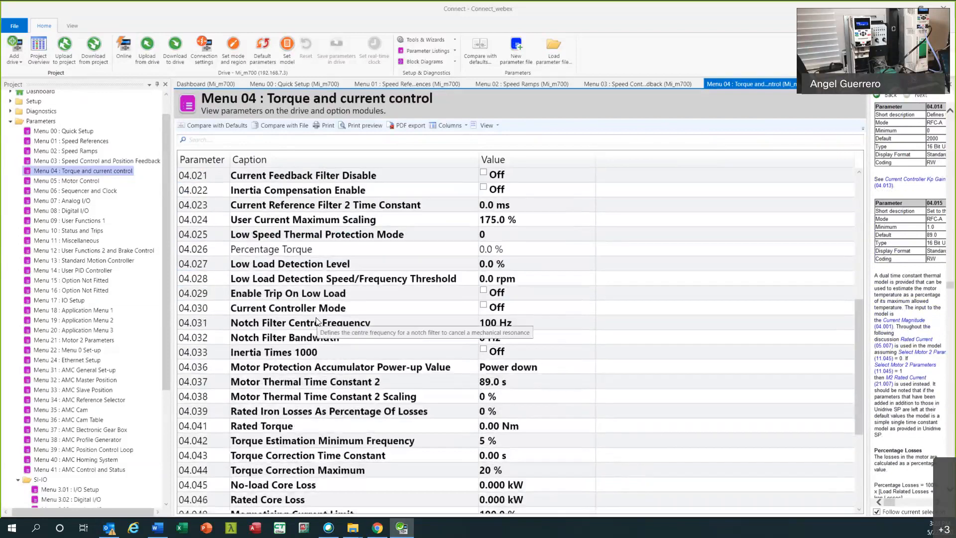
scroll(316, 323, "up", 4)
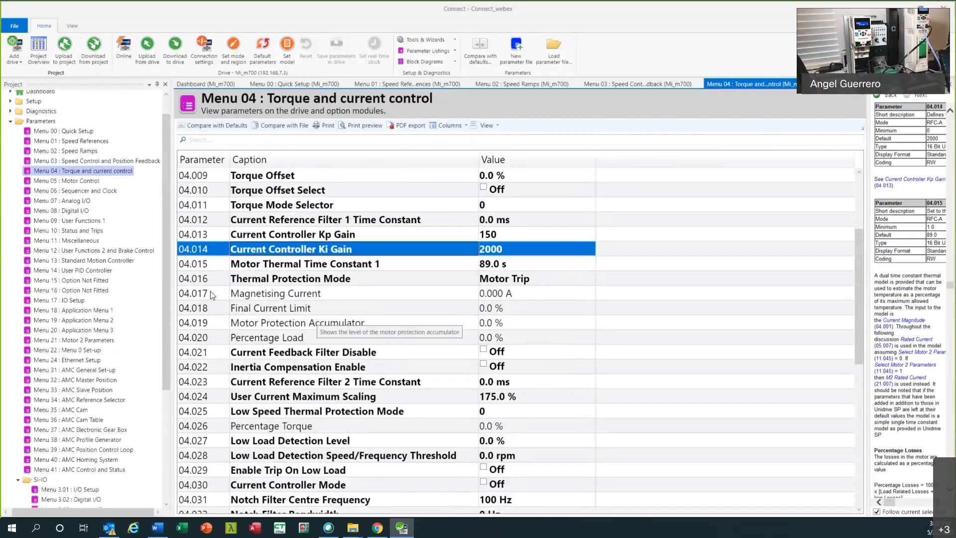
- Bring up the help for Motor Protection Accumulator and look through the rest of Menu 04 down to the Bi-quad filters
left_click(240, 320)
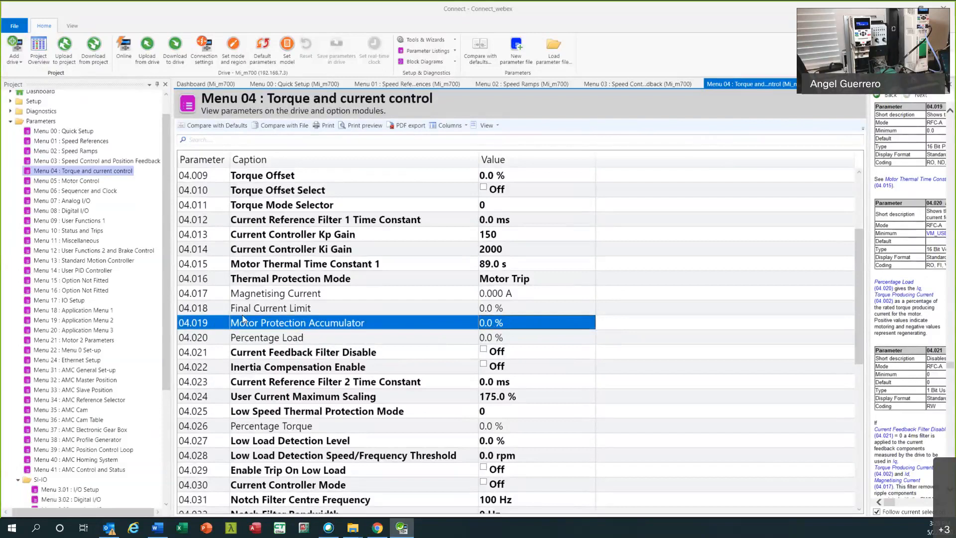
scroll(282, 394, "down", 1)
scroll(283, 394, "down", 7)
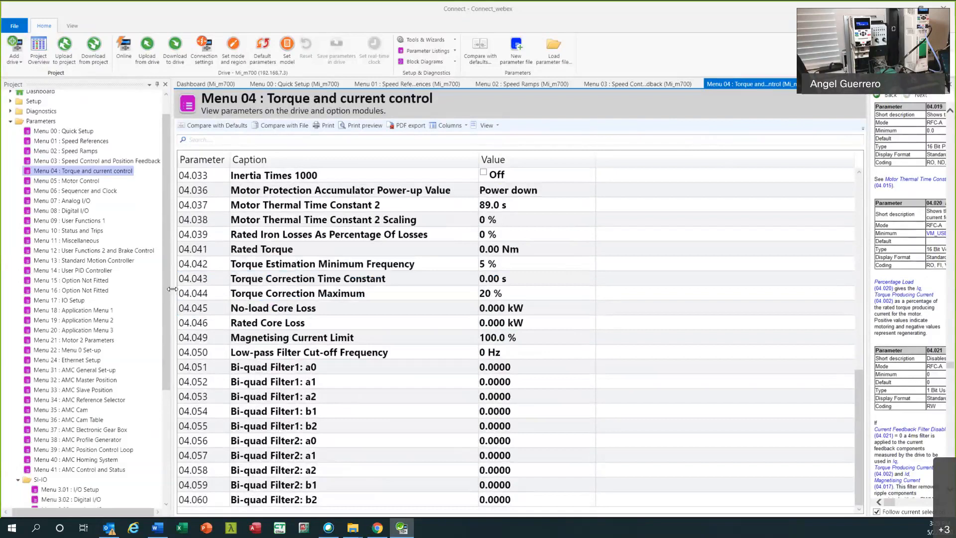
- Open Menu 05 Motor Control and view the help for Output Frequency, Output Voltage, Output Power and D.c. Bus Voltage
left_click(83, 180)
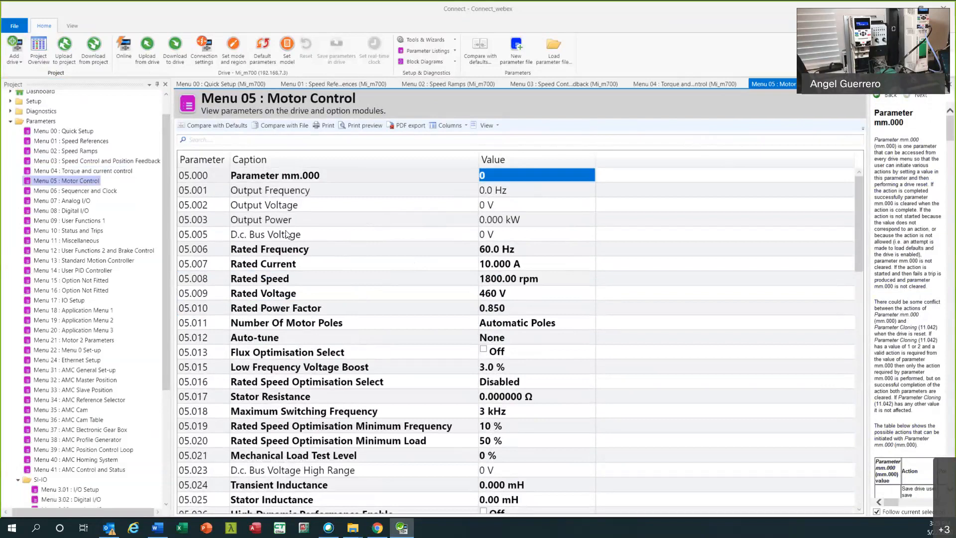
left_click(273, 204)
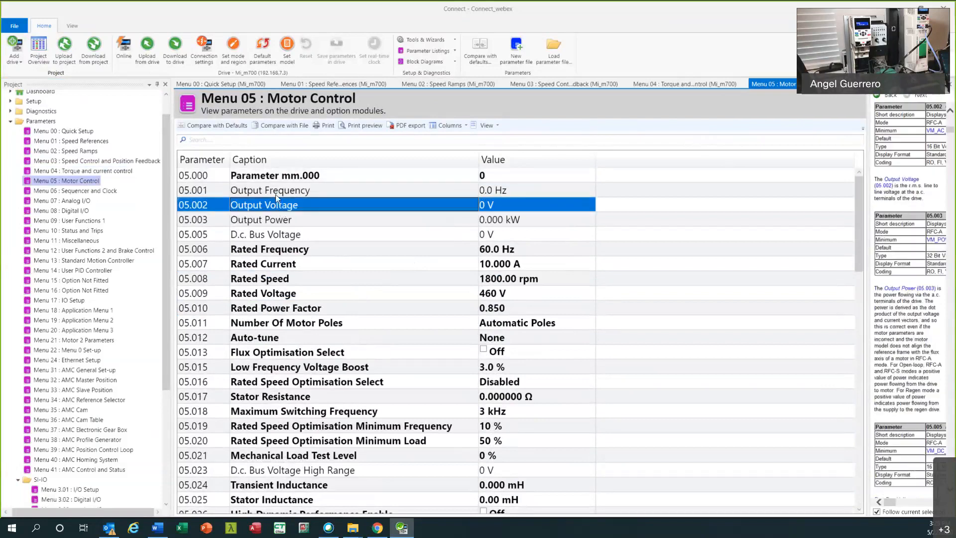
left_click(275, 193)
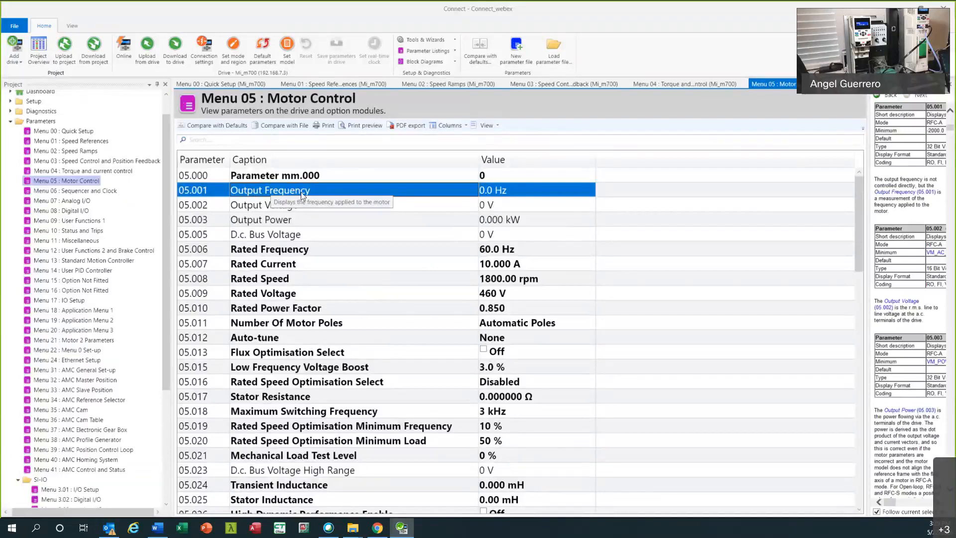
left_click(278, 211)
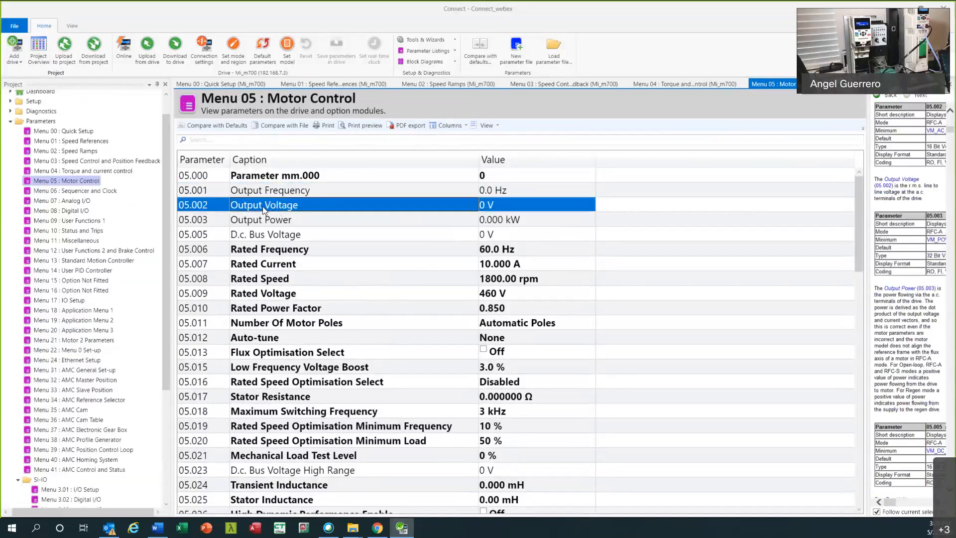
left_click(280, 224)
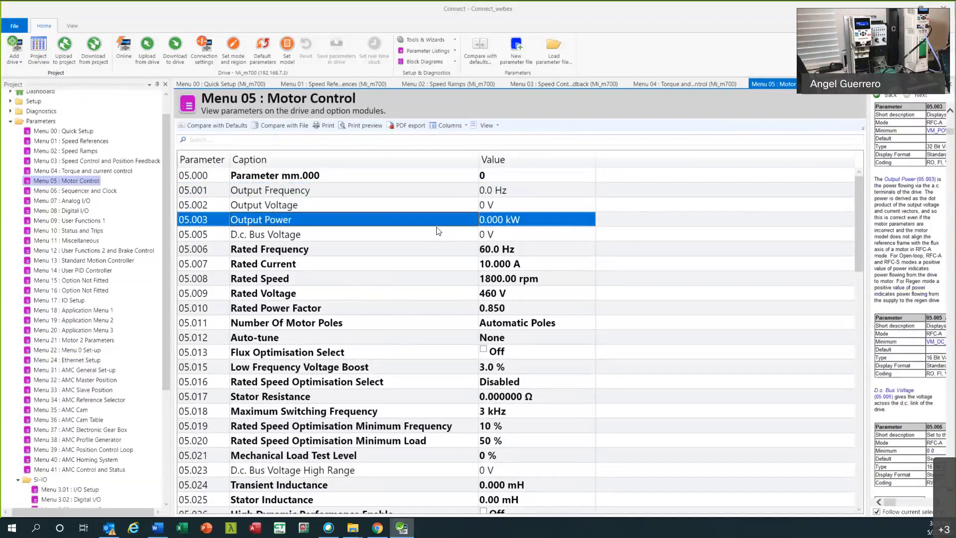
left_click(327, 234)
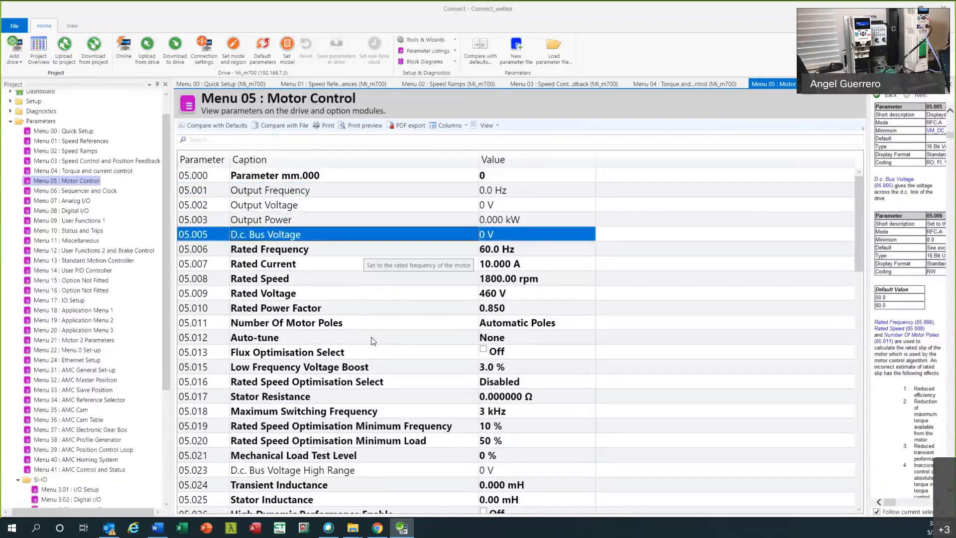
- Bring up the help for Rated Frequency and look through the remaining Menu 05 parameters down to Saturation Breakpoint 4
left_click(274, 253)
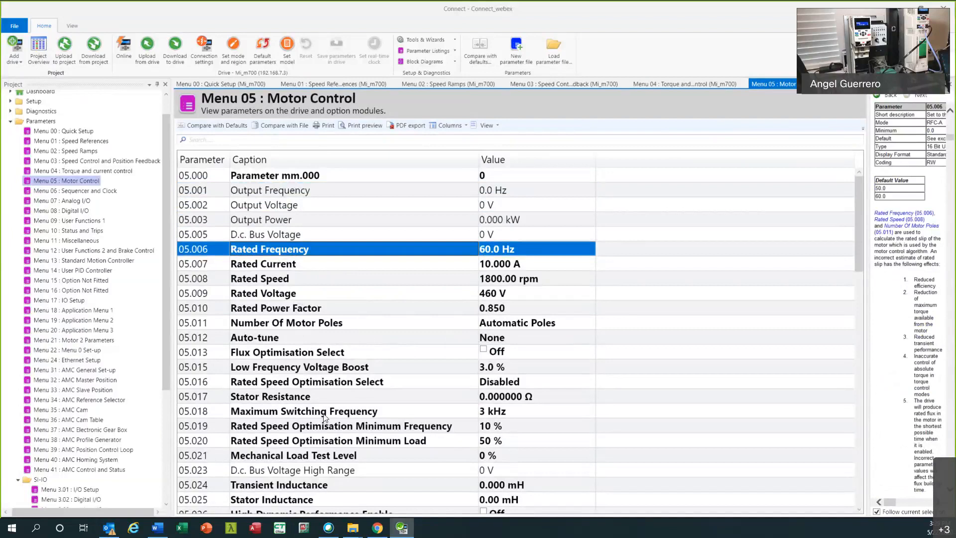
scroll(324, 418, "down", 7)
scroll(323, 417, "down", 5)
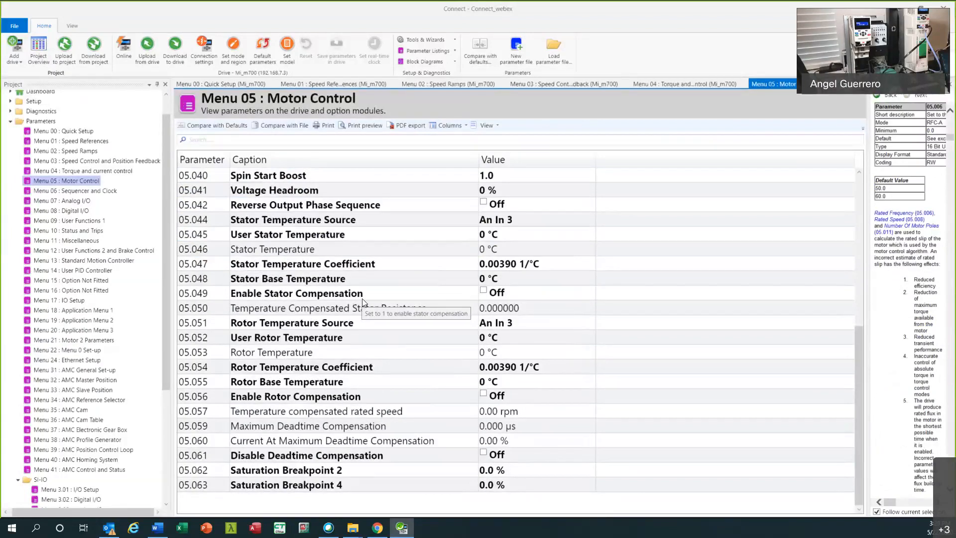
- Open Menu 06 Sequencer and Clock and look through its sequencing, run and control word parameters
left_click(78, 191)
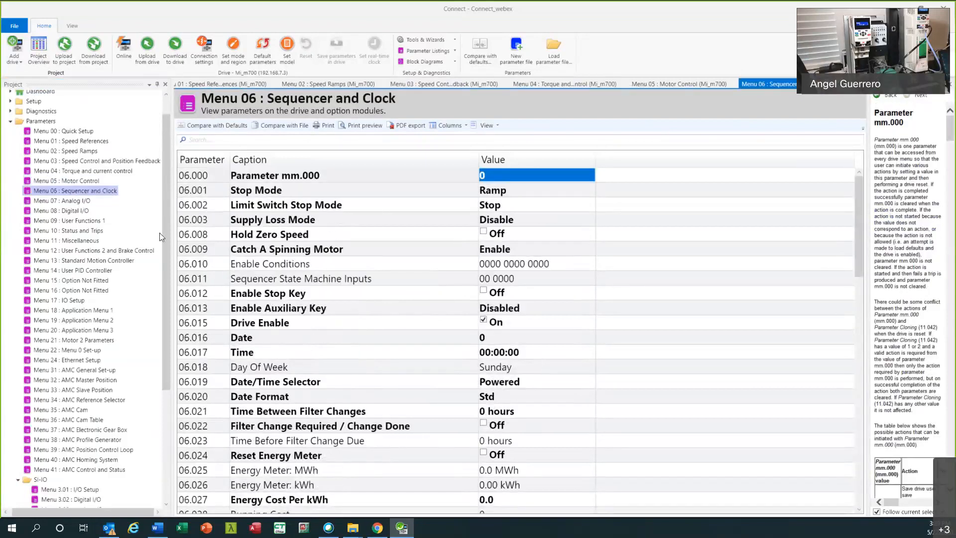
scroll(424, 325, "down", 8)
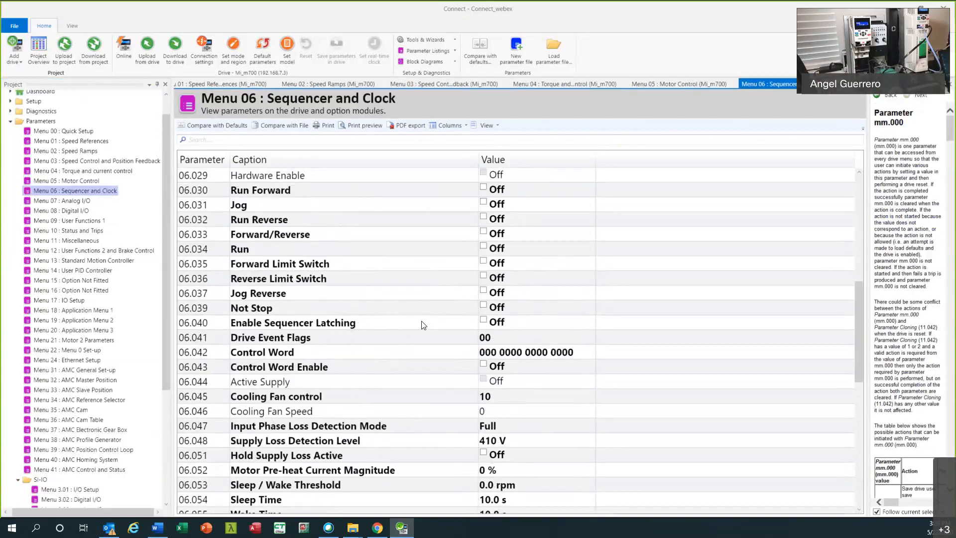
scroll(424, 325, "down", 5)
scroll(423, 325, "up", 7)
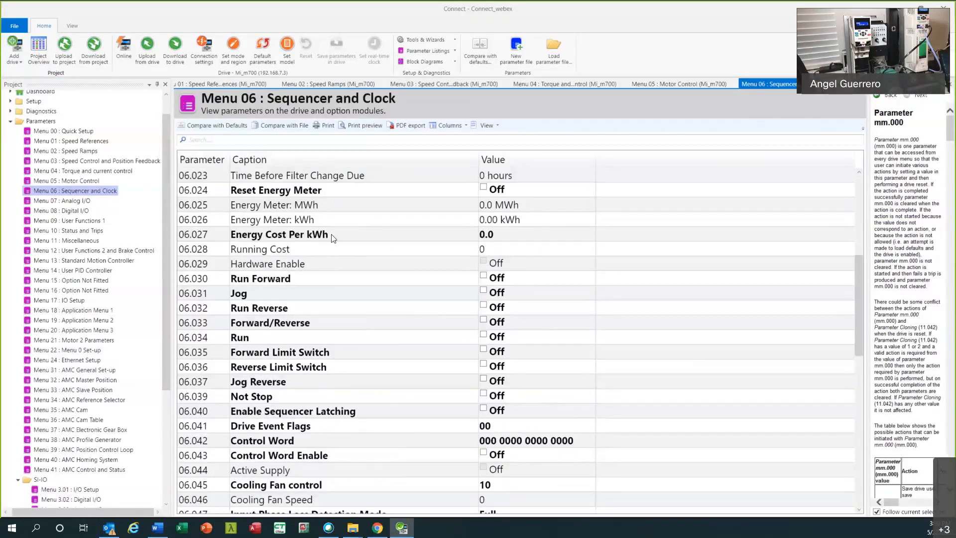
- Bring up the help for Energy Meter: MWh and review the whole Menu 06 list from its start through Control override enable
scroll(326, 333, "up", 2)
left_click(250, 293)
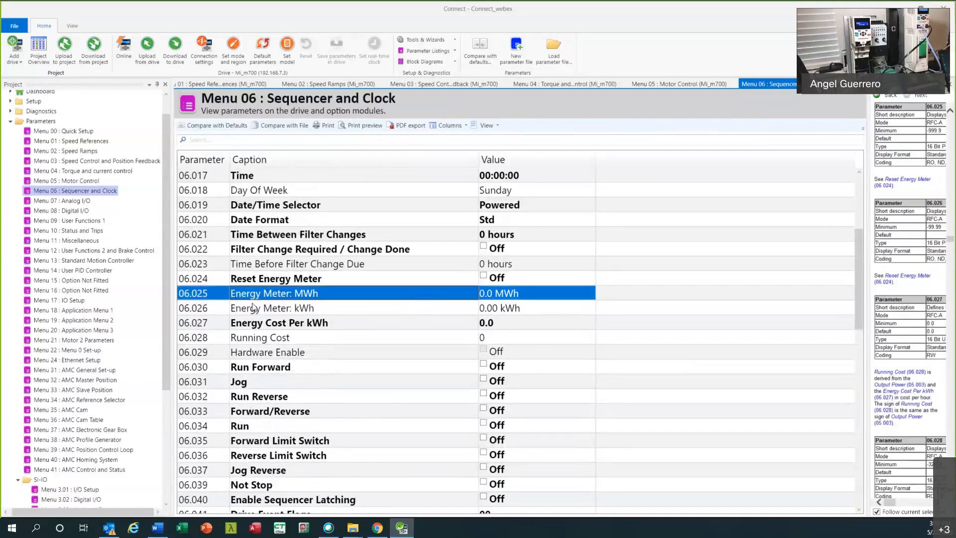
scroll(327, 292, "up", 3)
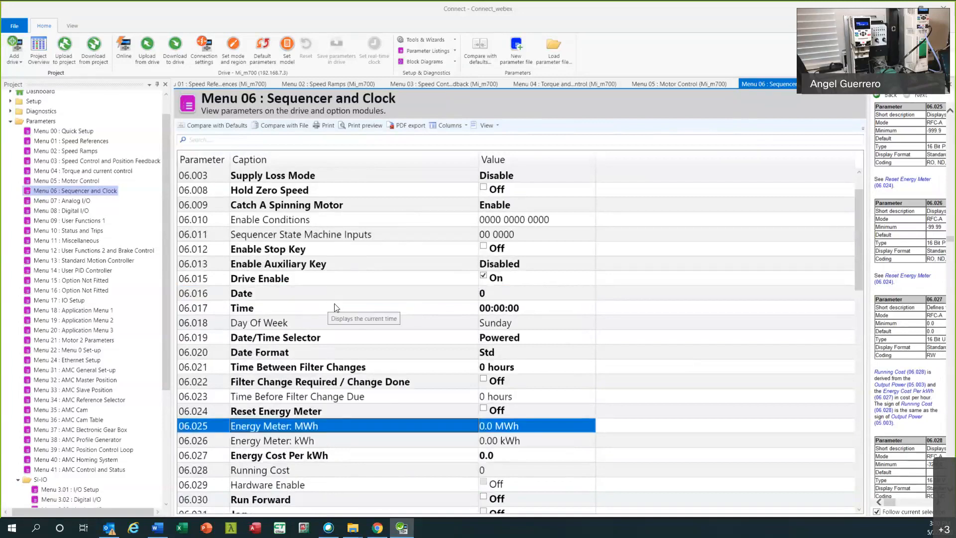
scroll(339, 309, "up", 1)
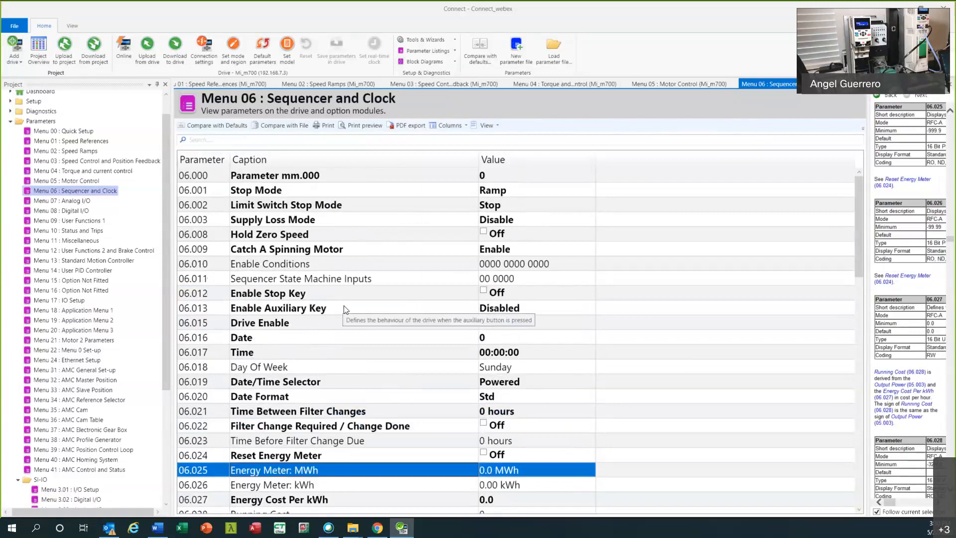
scroll(345, 309, "down", 15)
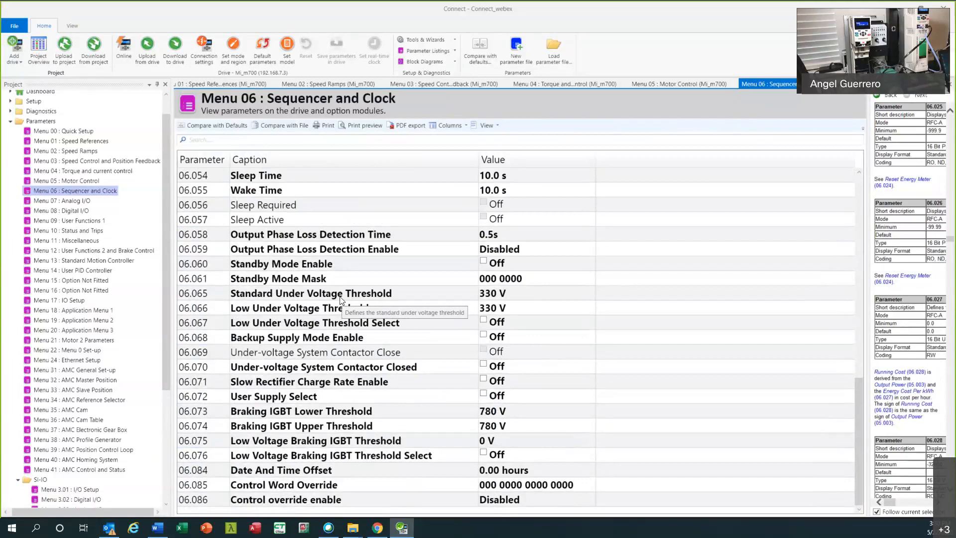
- Select the Menu 07, Menu 08 and Menu 09 entries in the project tree, and open Menu 10 Status and Trips
left_click(49, 200)
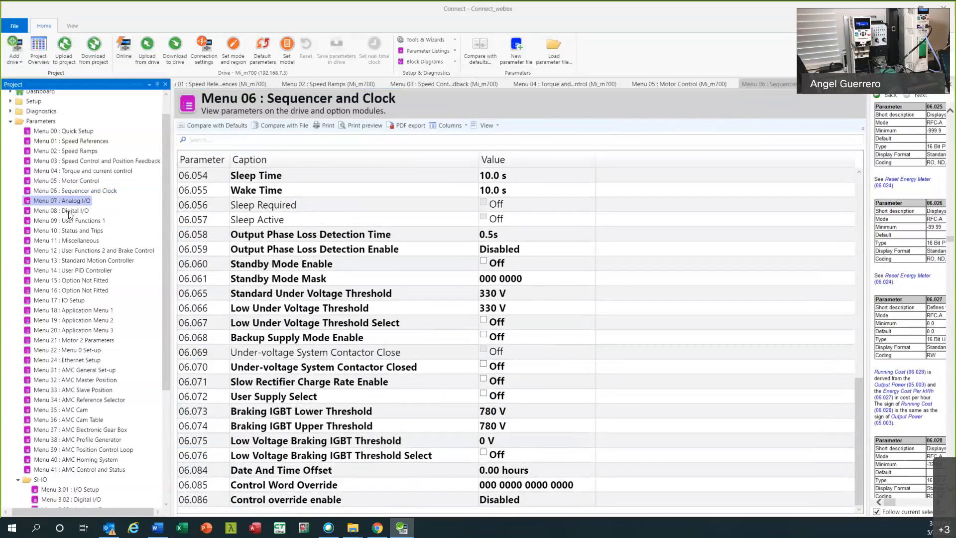
left_click(69, 211)
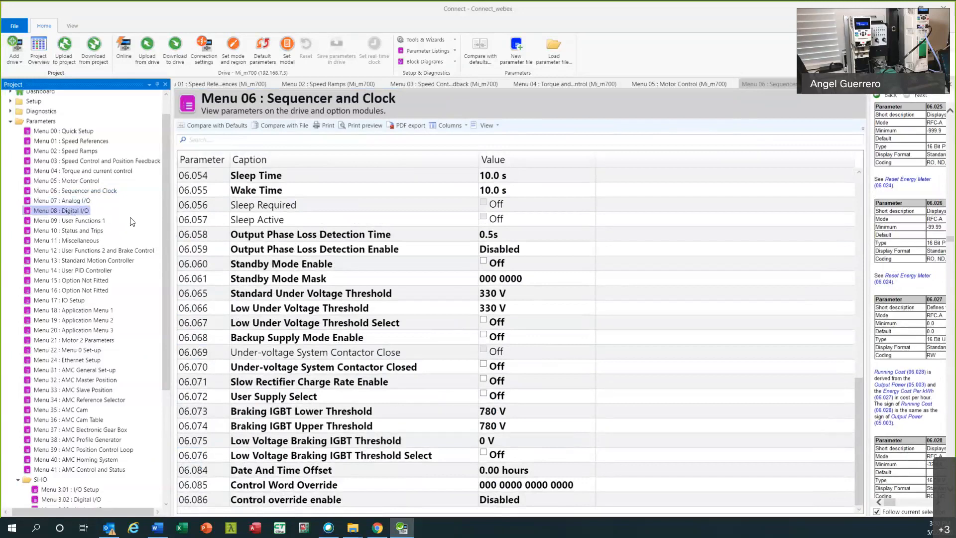
left_click(82, 222)
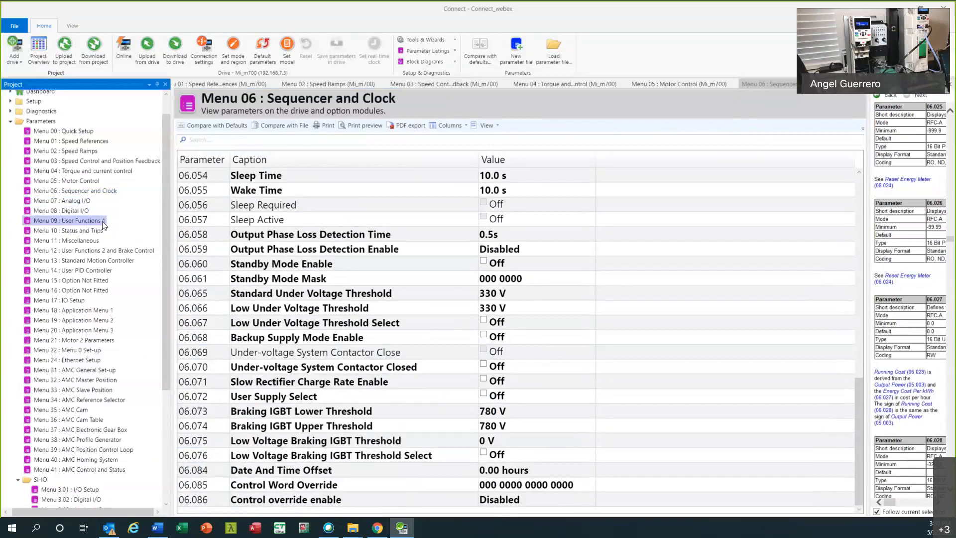
left_click(78, 232)
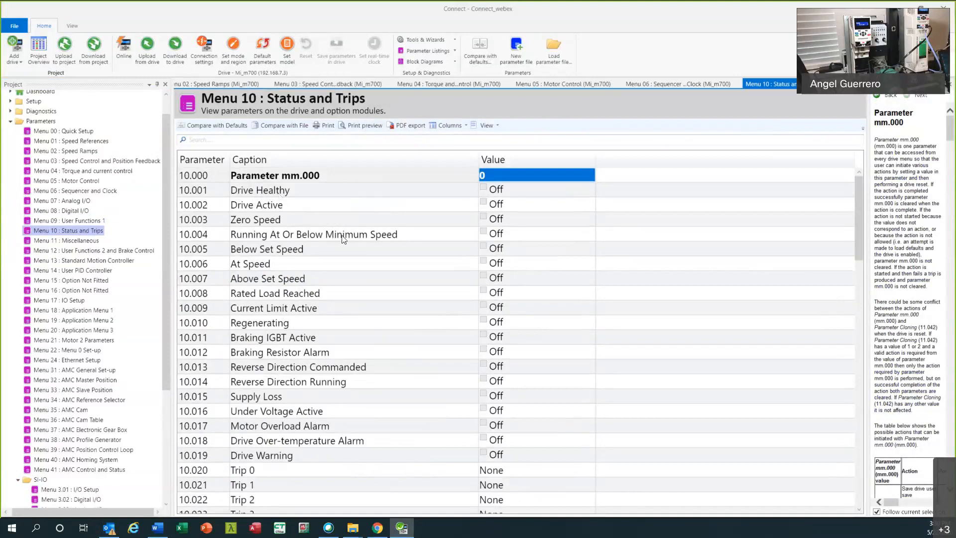
- View the help for the Menu 10 parameters Zero Speed, Below Set Speed and At Speed, returning to Zero Speed
left_click(268, 220)
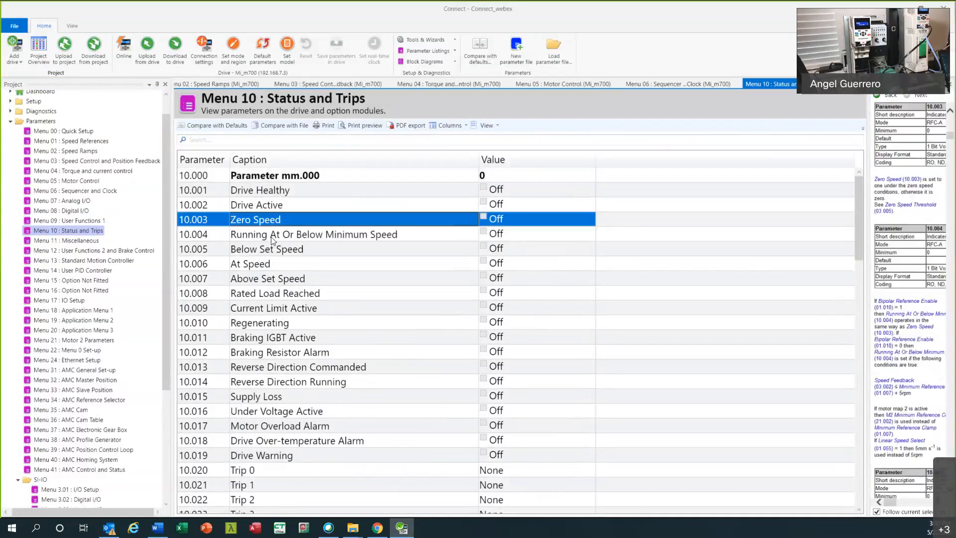
left_click(265, 249)
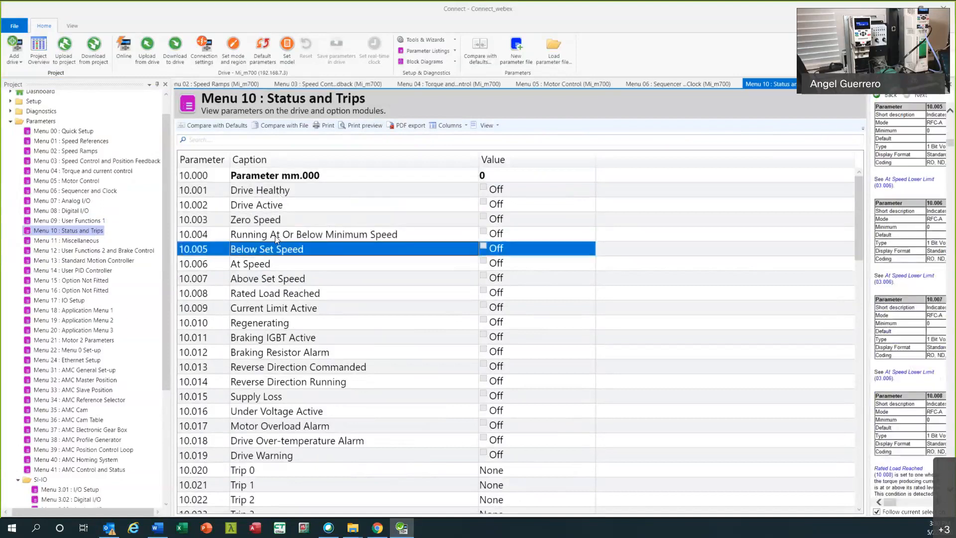
left_click(259, 265)
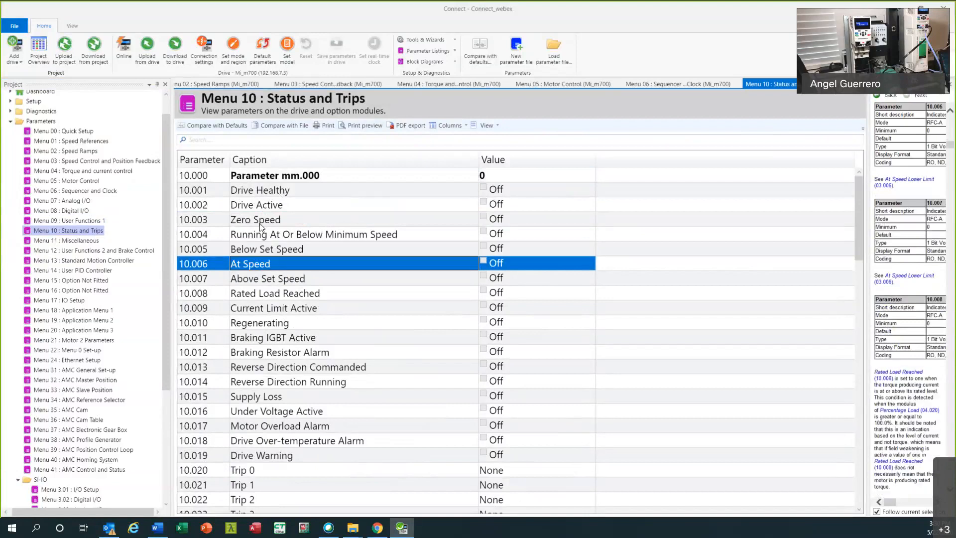
left_click(259, 221)
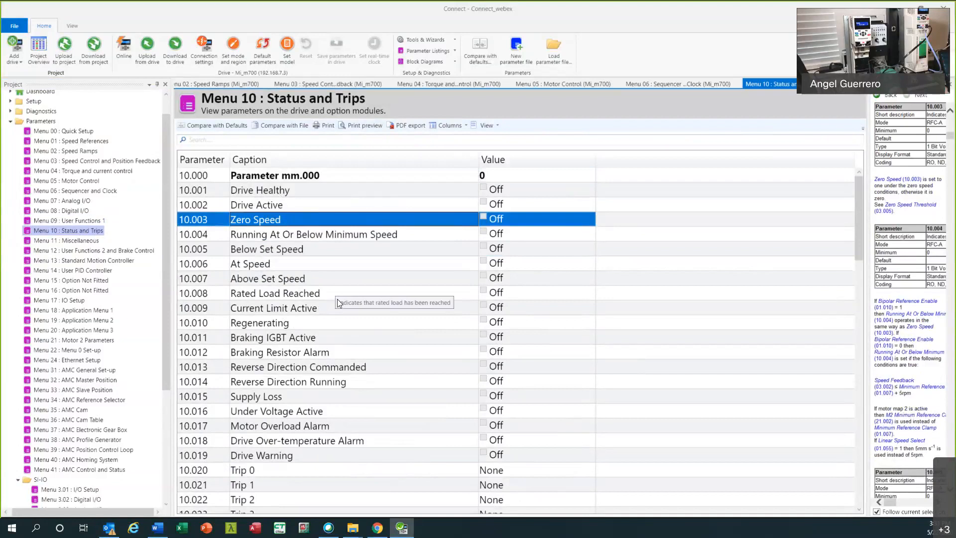
- Bring up the help for Trip 0 and look through the Menu 10 trip log, auto-reset settings, and trip dates and times
scroll(243, 303, "down", 4)
left_click(243, 296)
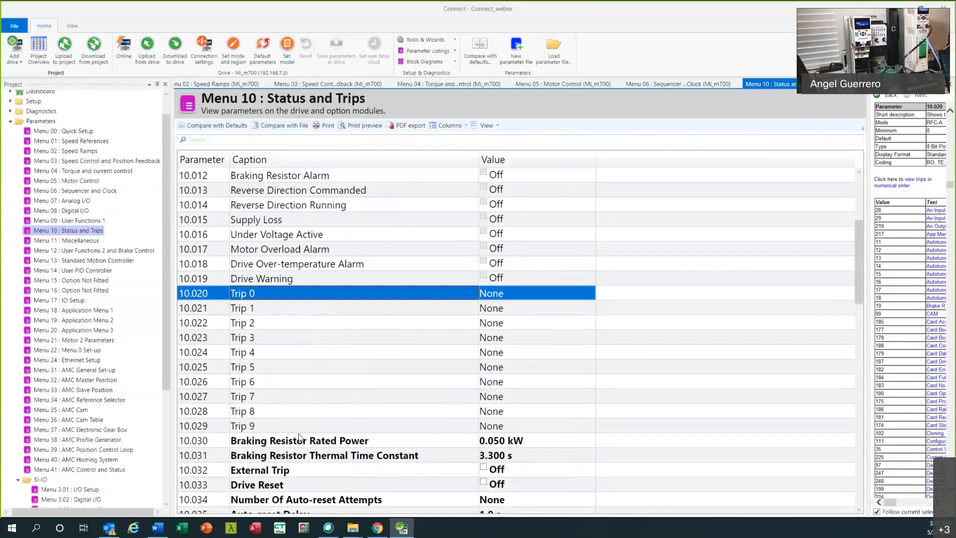
scroll(352, 363, "down", 7)
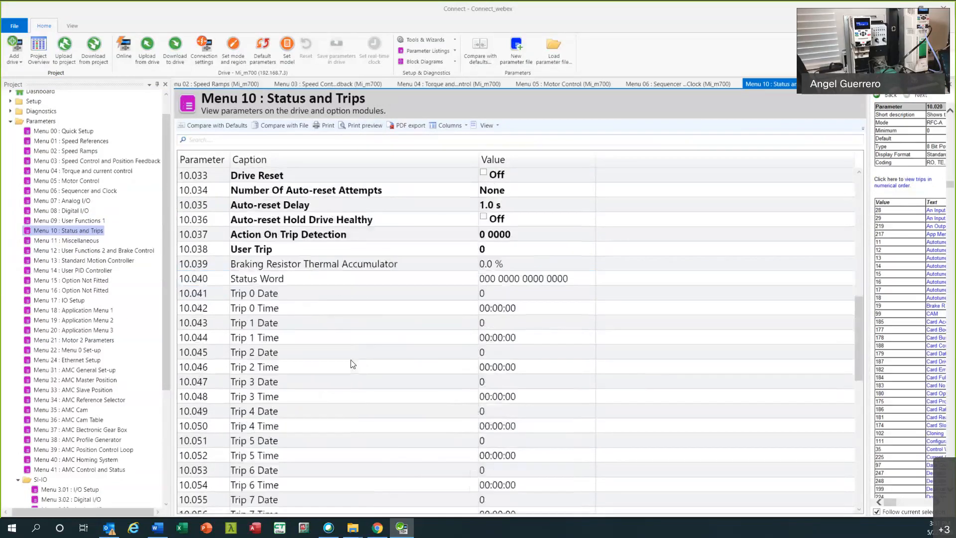
scroll(352, 363, "down", 7)
scroll(351, 360, "up", 6)
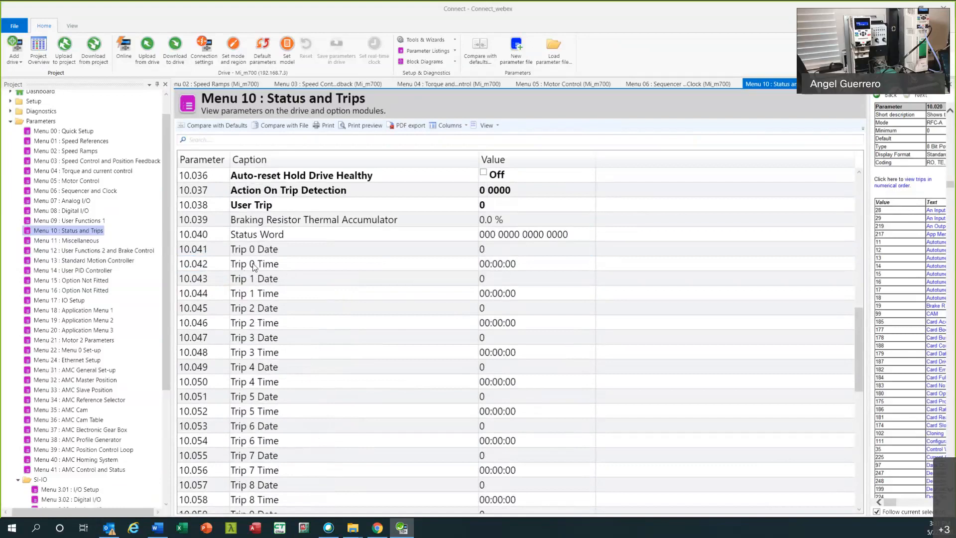
scroll(334, 354, "up", 5)
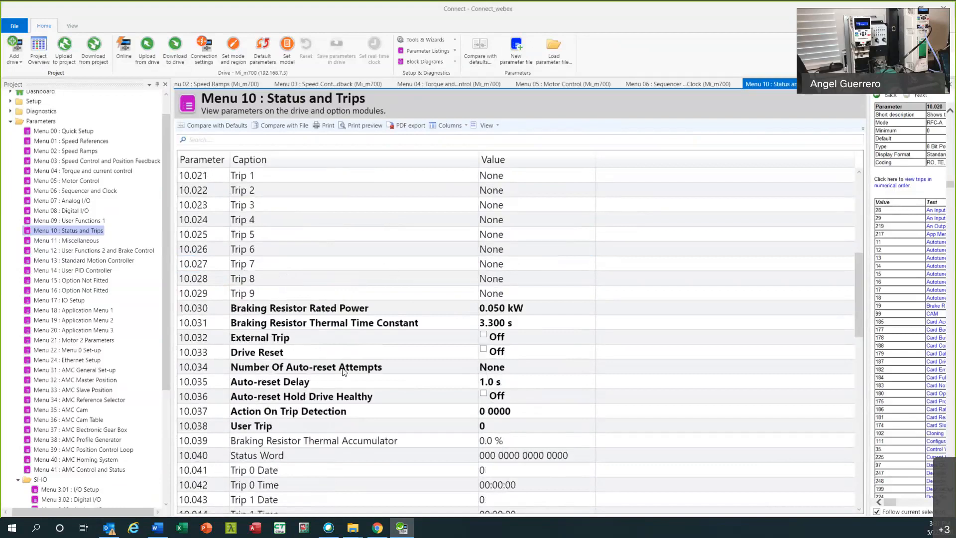
scroll(343, 371, "down", 8)
- Open Menu 11 Miscellaneous and view the help for User Security Code and User Drive Mode
left_click(77, 241)
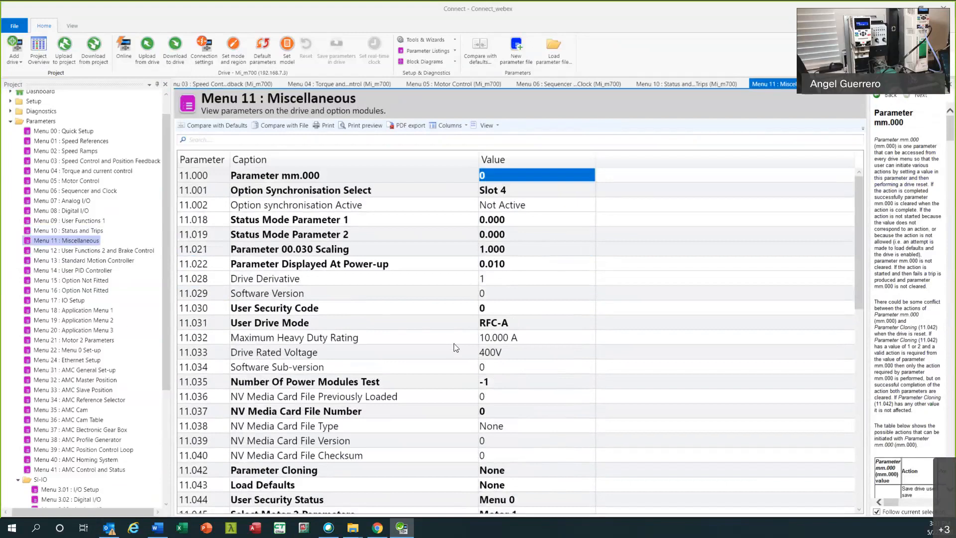
left_click(441, 309)
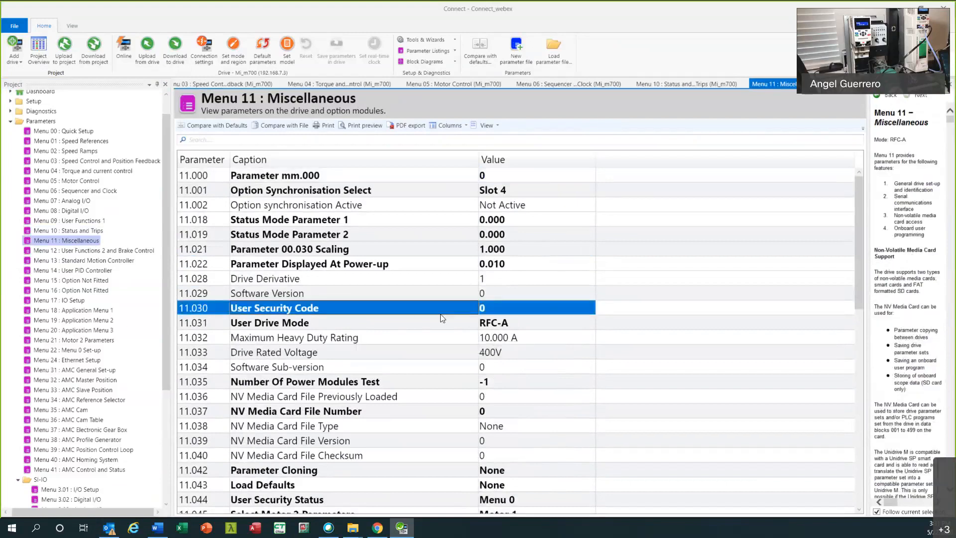
left_click(498, 323)
- Look through Menu 11 down to Number Of Rectifiers Expected and bring up the help for Drive Name Characters 1-4
scroll(369, 397, "down", 4)
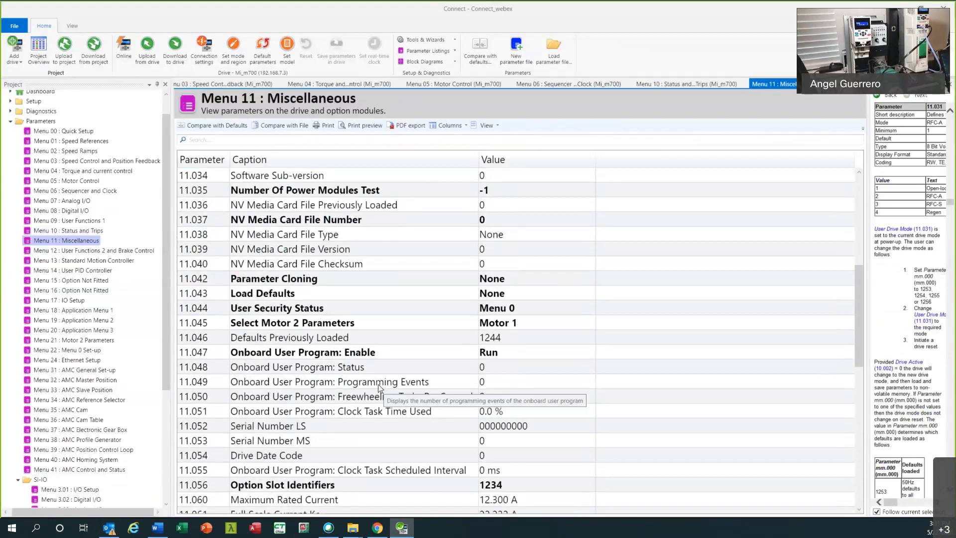
scroll(378, 384, "down", 6)
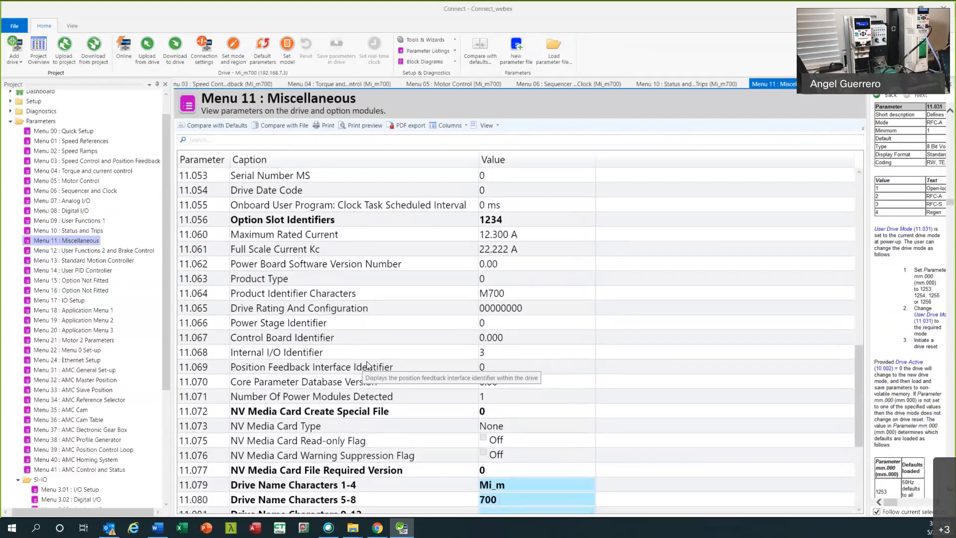
scroll(322, 381, "down", 4)
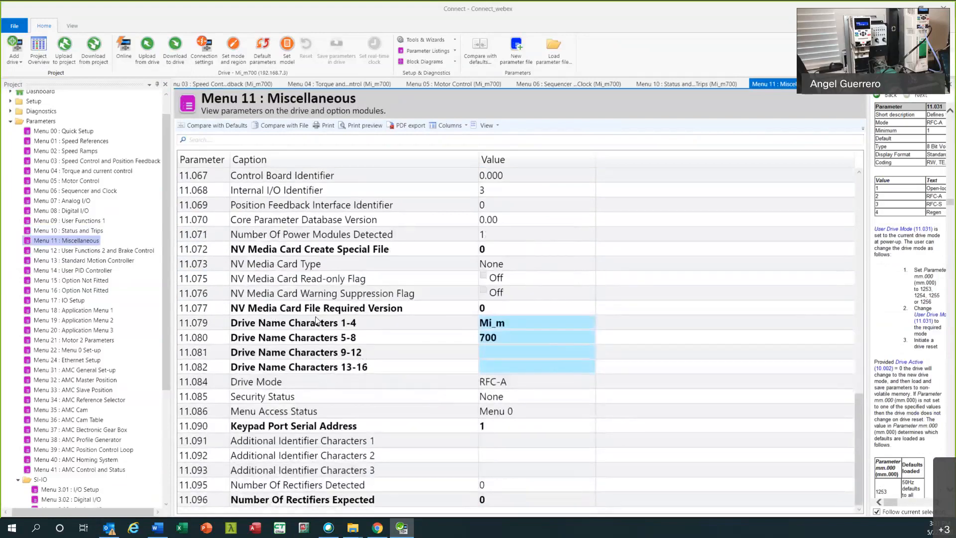
left_click(476, 324)
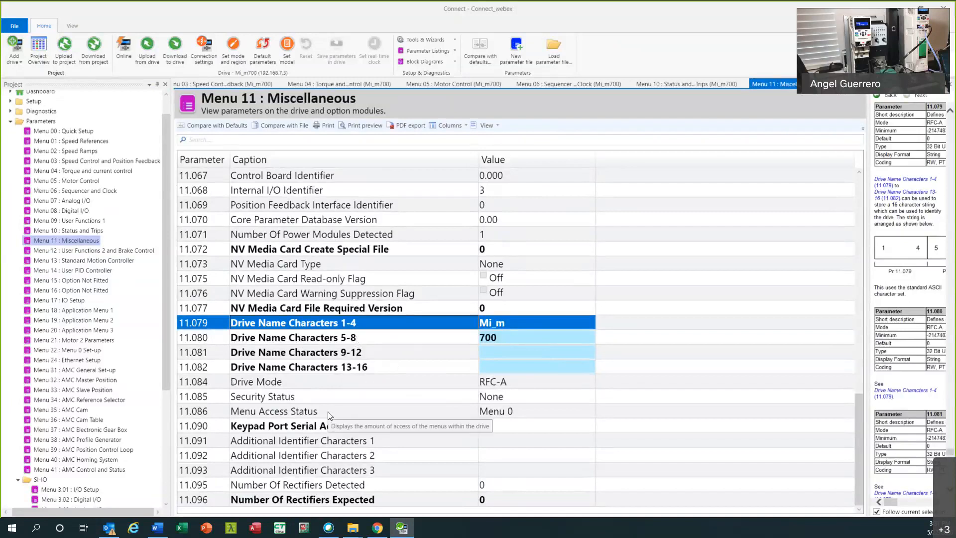
- Open Menu 12 User Functions 2 and Brake Control, and select the Menu 13 and Menu 14 entries in the project tree
left_click(64, 251)
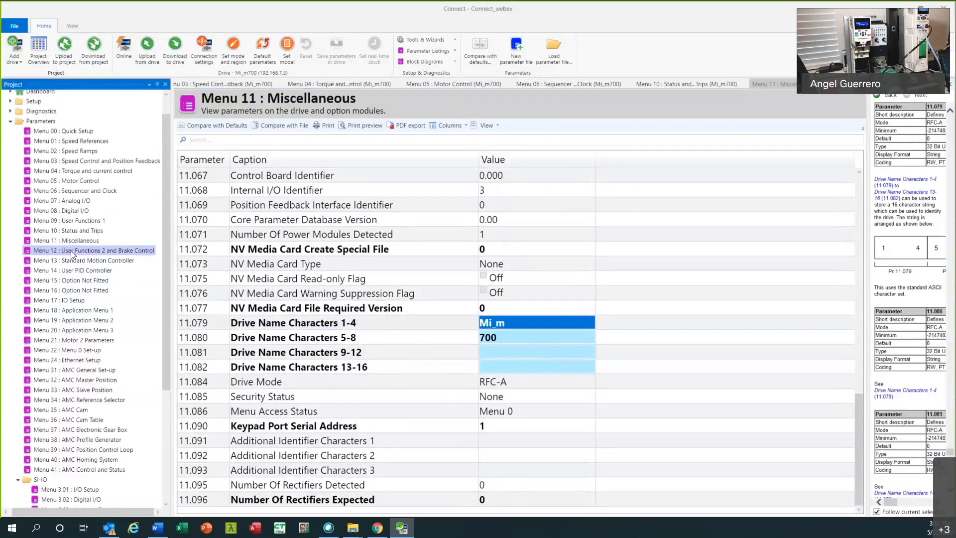
double_click(70, 250)
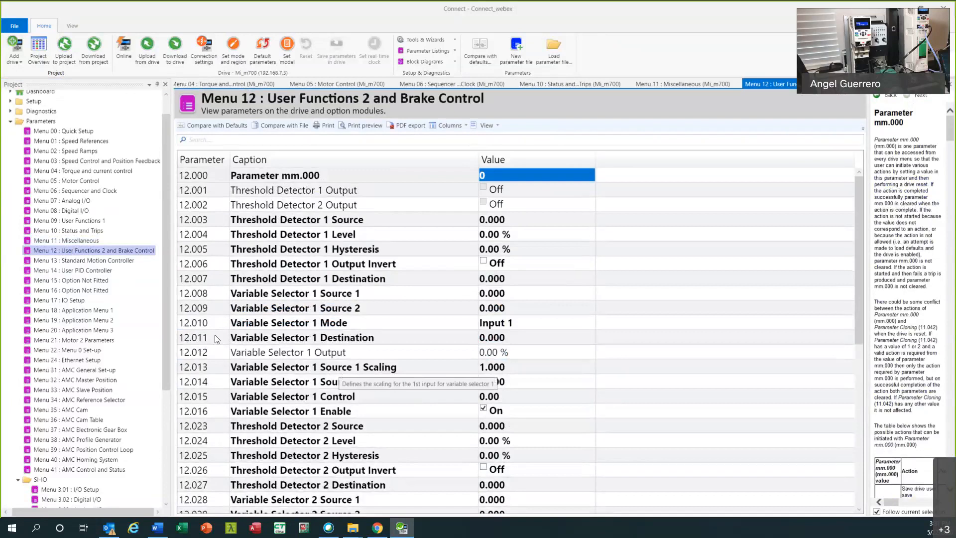
left_click(78, 261)
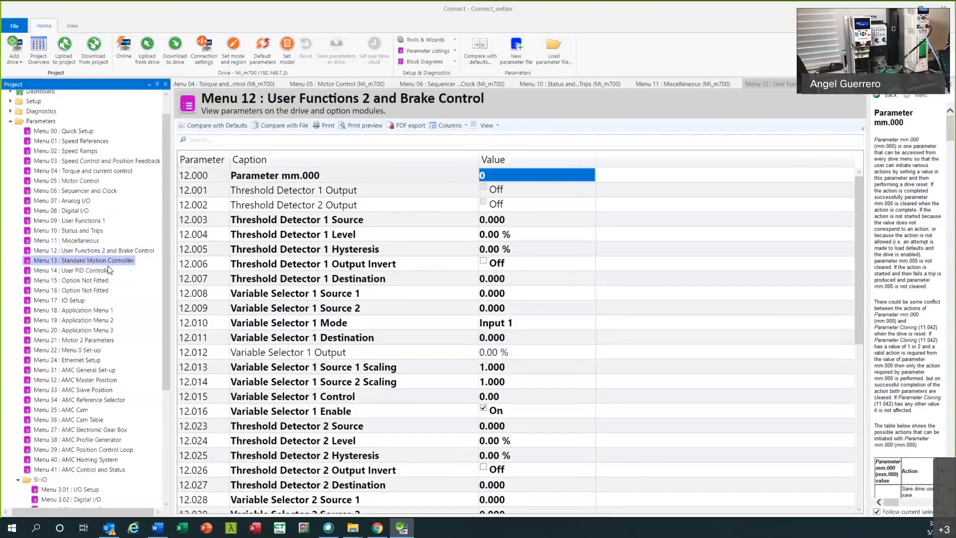
left_click(74, 271)
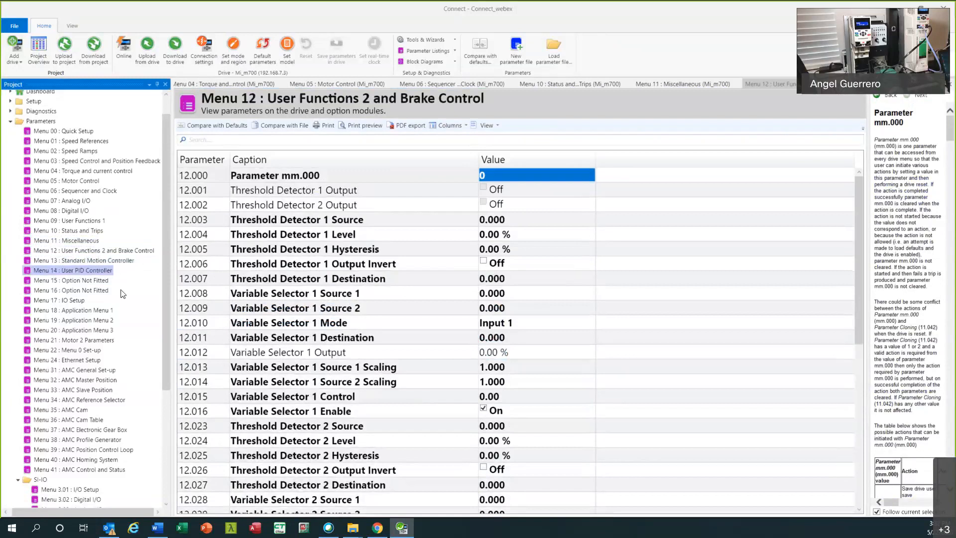
- Select the Menu 15 Option Not Fitted entry and open Menu 17 IO Setup to view the module parameters
left_click(73, 281)
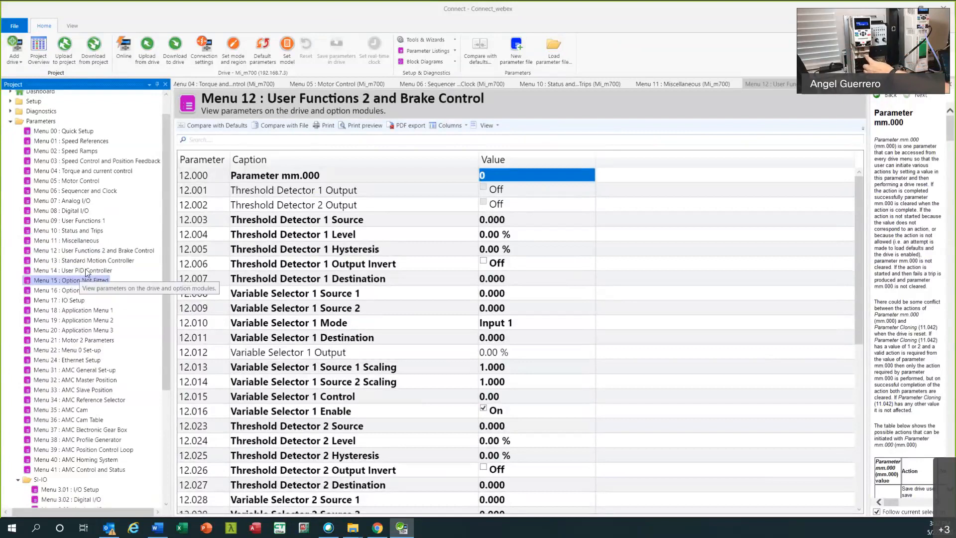
left_click(74, 301)
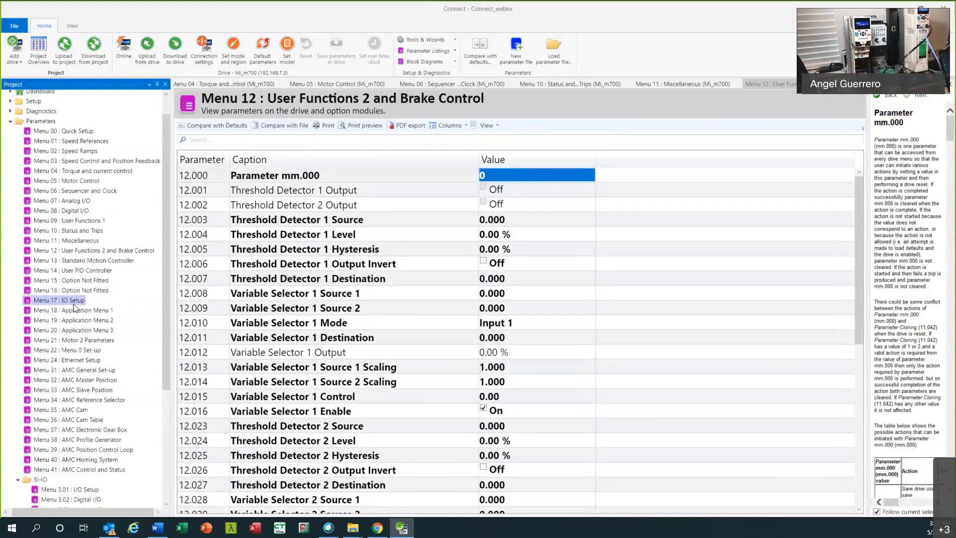
double_click(69, 300)
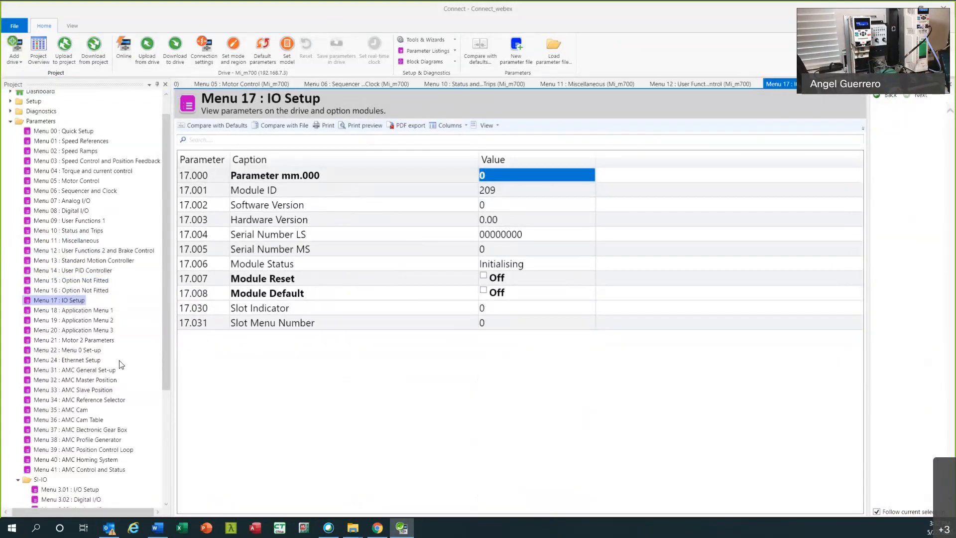
- Open Menu 18 Application Menu 1 and look through its read-only integers, read-write integers and read-write bits
scroll(119, 361, "down", 2)
scroll(119, 361, "down", 2)
left_click(68, 263)
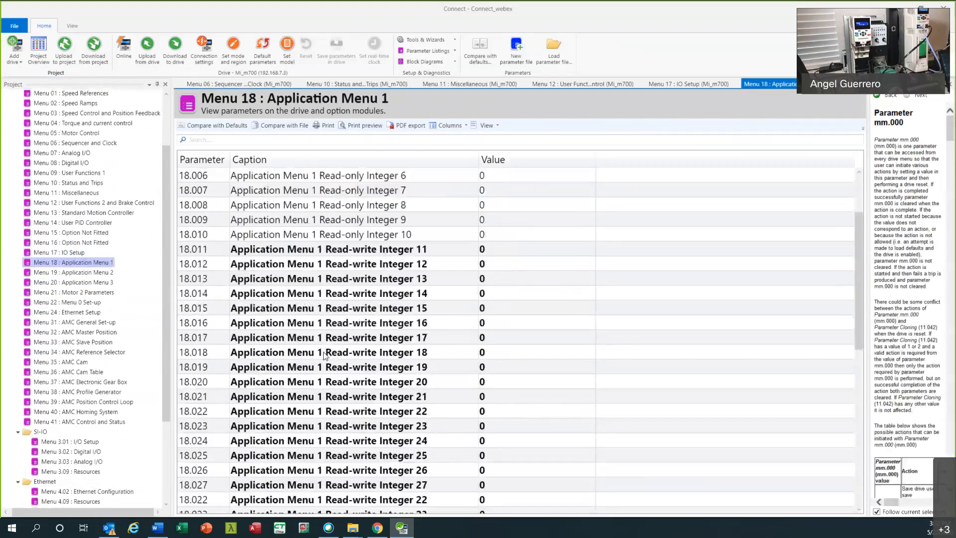
scroll(327, 354, "down", 9)
scroll(327, 354, "up", 10)
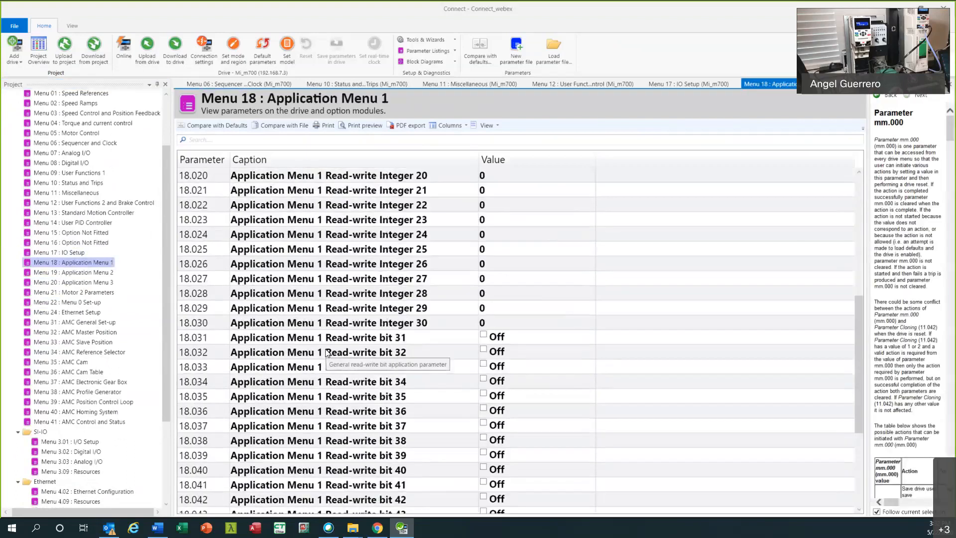
scroll(290, 331, "down", 6)
scroll(291, 331, "down", 1)
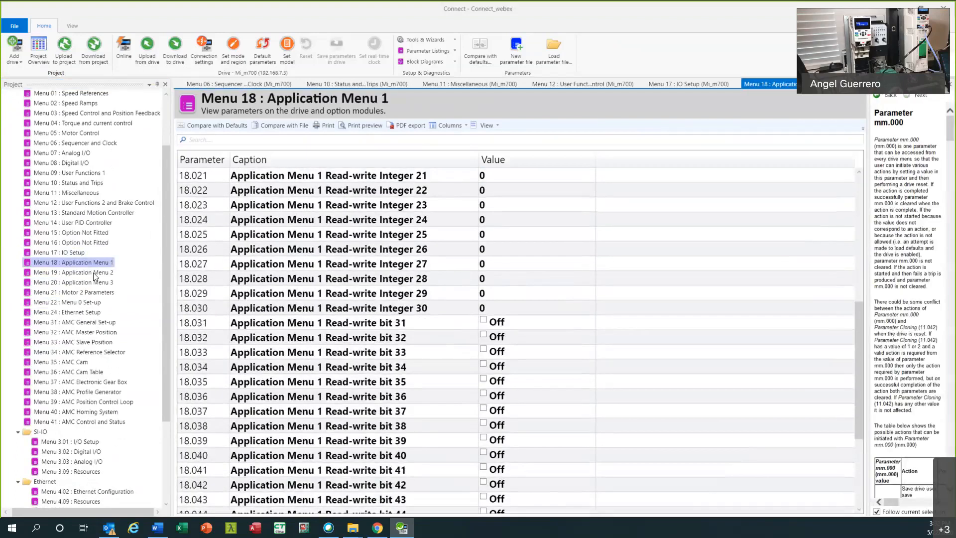
- Open Menu 19 Application Menu 2 and look through its integer and bit parameters
left_click(90, 272)
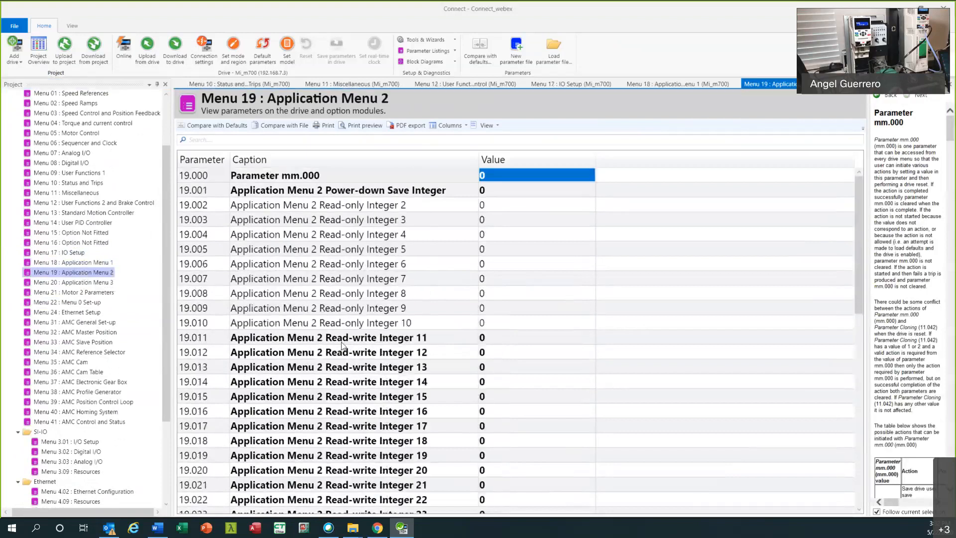
scroll(377, 279, "down", 7)
scroll(353, 338, "up", 7)
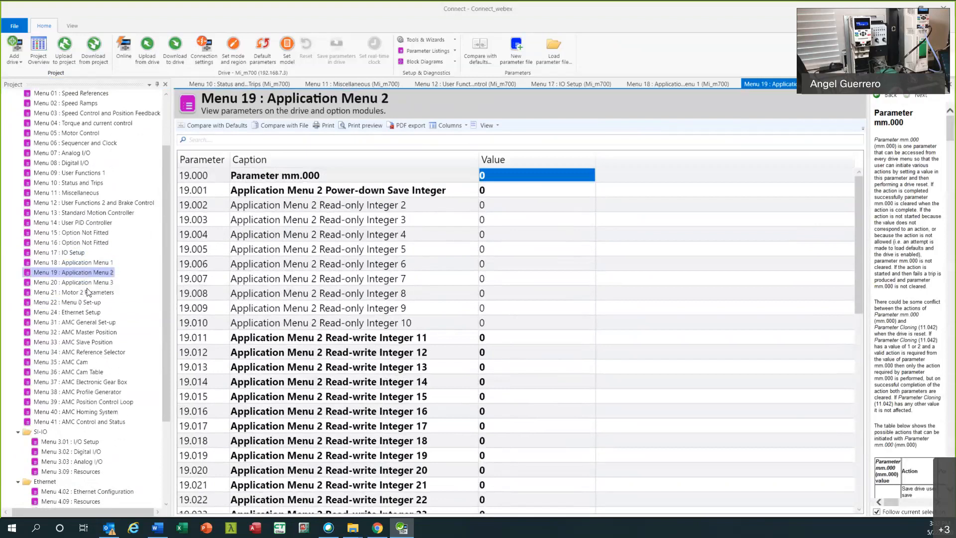
- Open Menu 20 Application Menu 3 and look through its read-write integers down to Long Integer 40
left_click(56, 263)
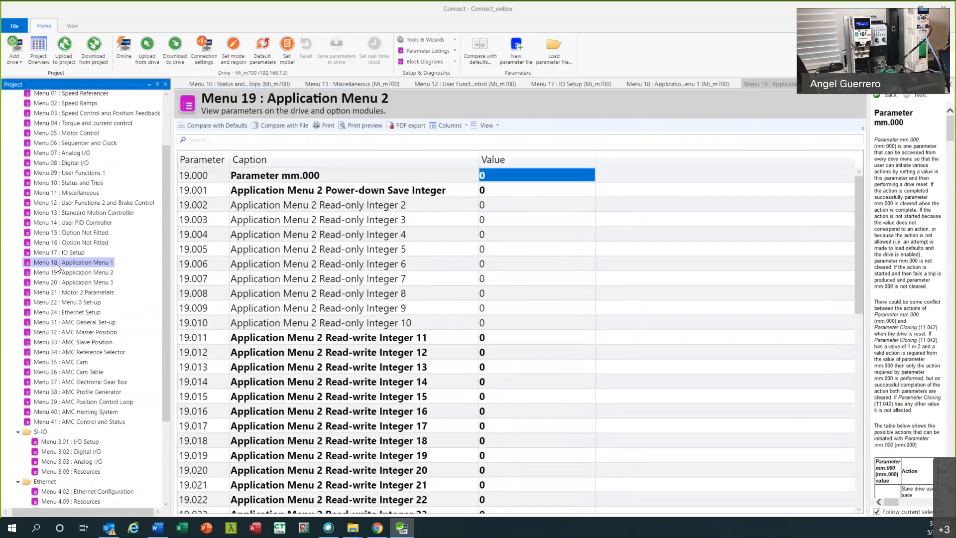
left_click(70, 274)
left_click(80, 283)
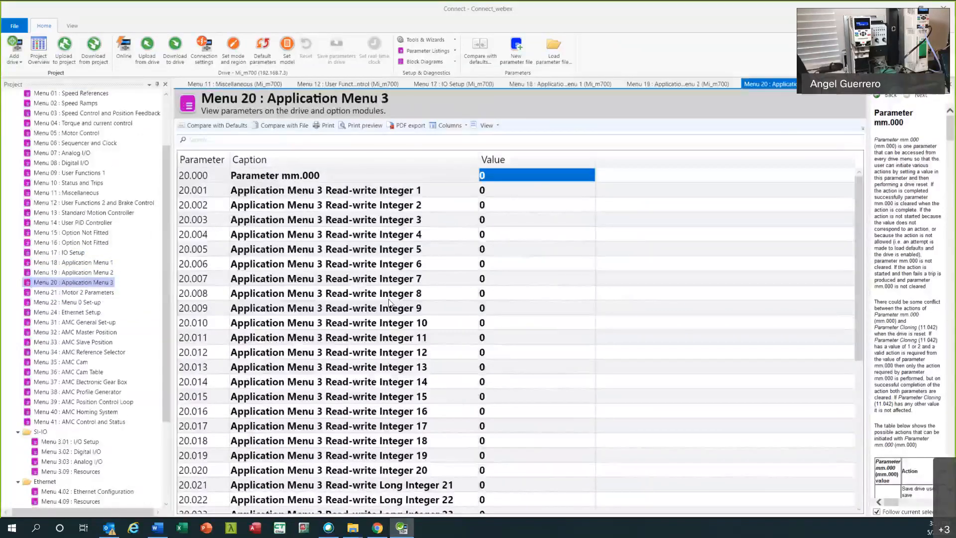
scroll(390, 302, "down", 6)
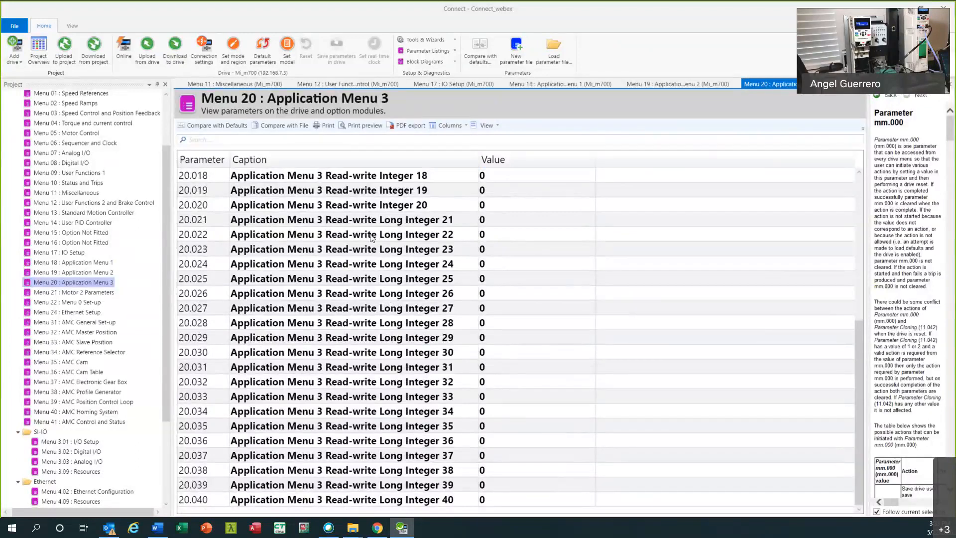
- Open Menu 21 Motor 2 Parameters and look through the second motor's reference, ramp and rating parameters
left_click(76, 295)
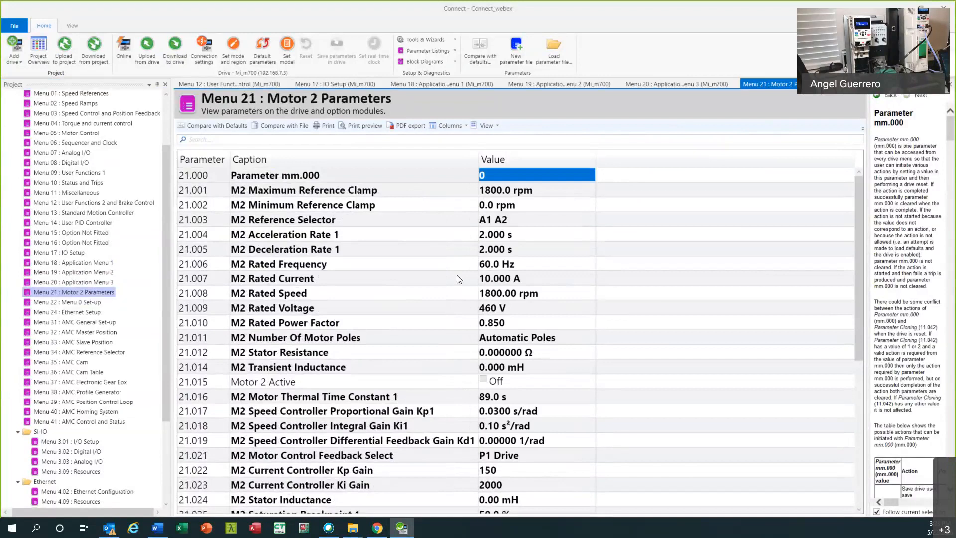
scroll(352, 304, "down", 2)
scroll(352, 304, "up", 2)
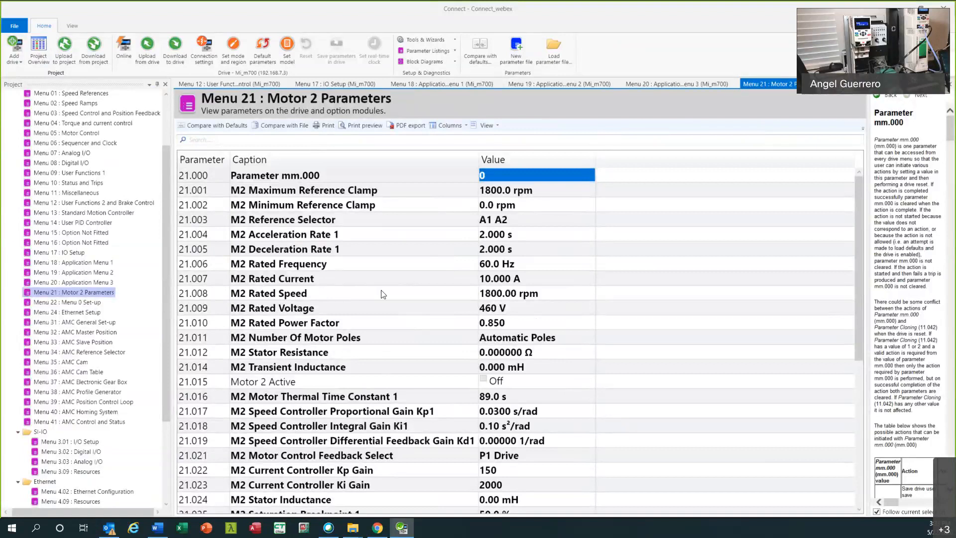
- Look through the remaining second-motor gain, current limit and notch filter parameters in Menu 21
scroll(319, 359, "down", 3)
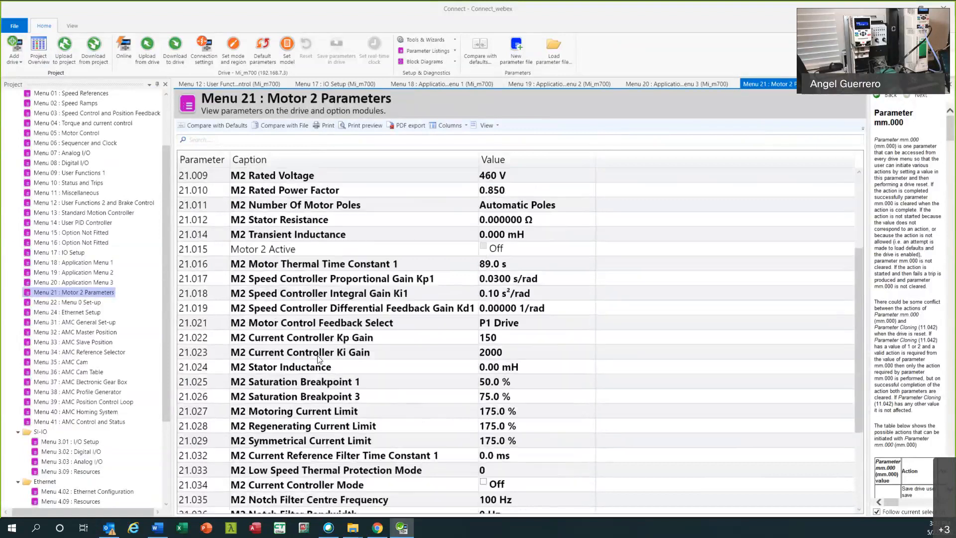
scroll(319, 358, "up", 3)
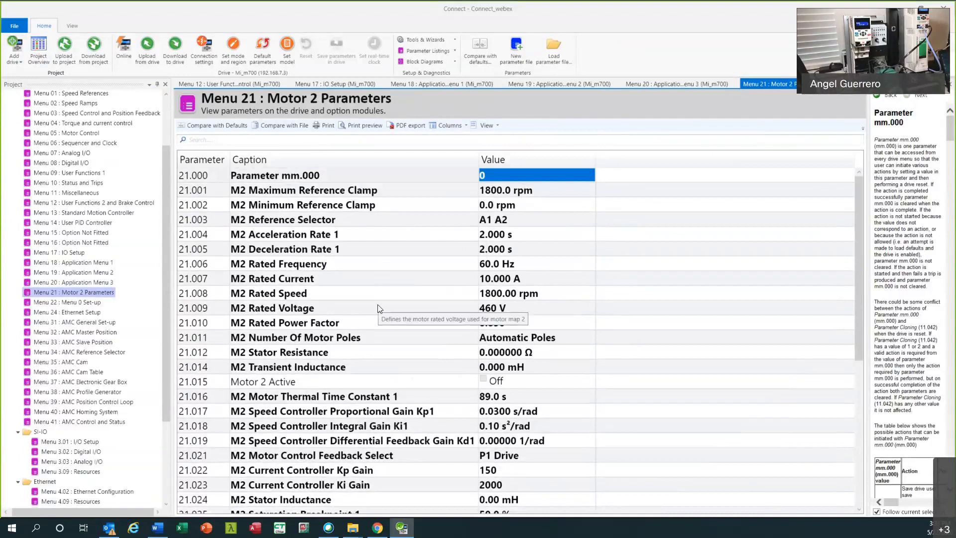
- Open Menu 22 Menu 0 Set-up and examine the Parameter 00.001 and 00.002 Set-up entries with their help descriptions
left_click(73, 303)
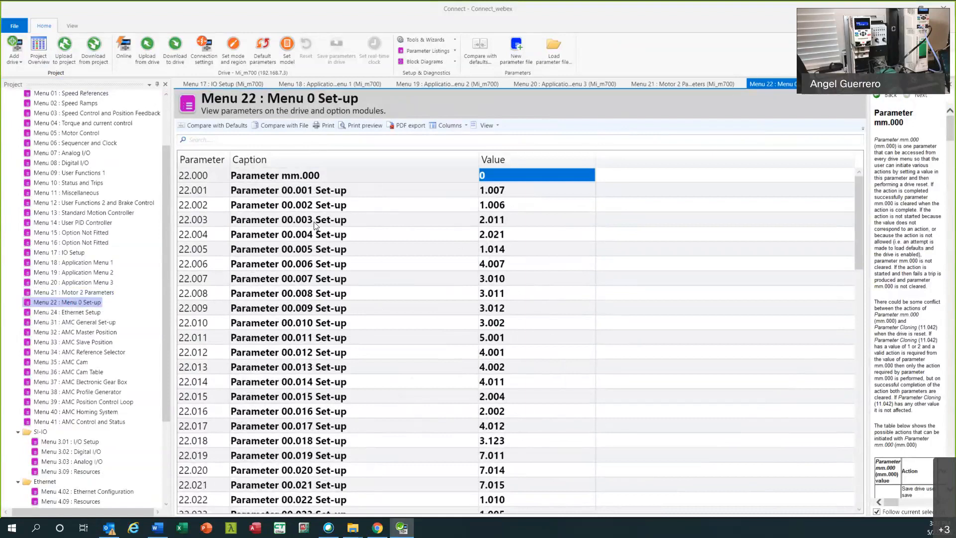
left_click(294, 203)
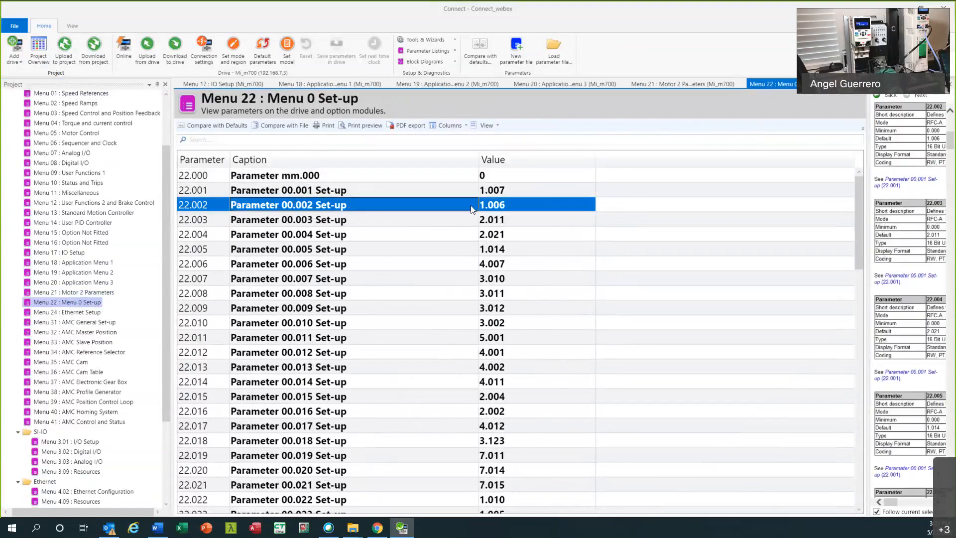
left_click(299, 194)
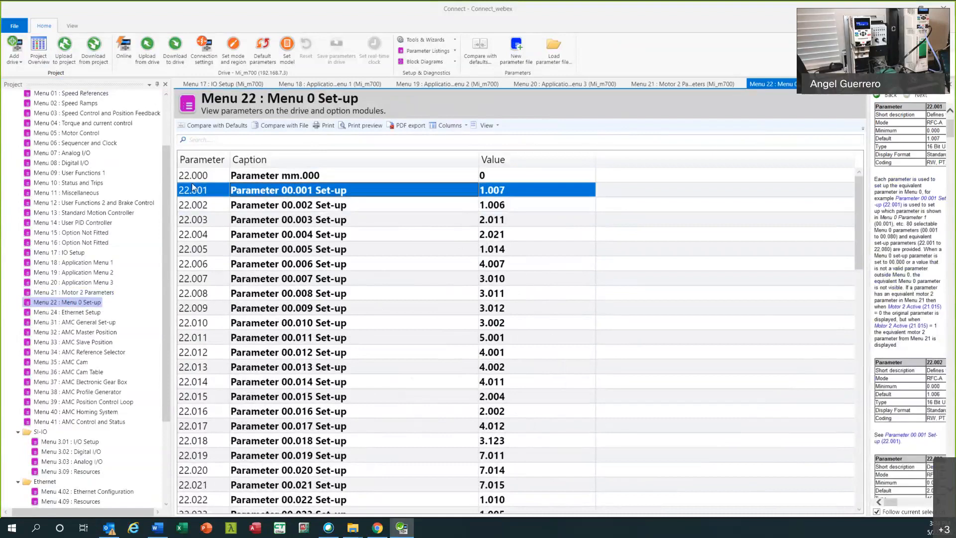
scroll(133, 206, "up", 3)
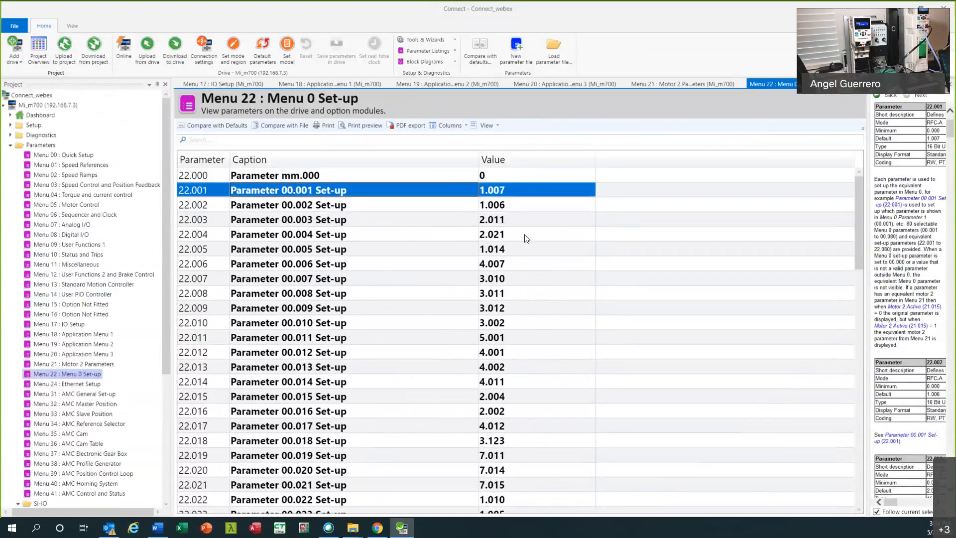
scroll(420, 330, "down", 3)
scroll(420, 330, "up", 3)
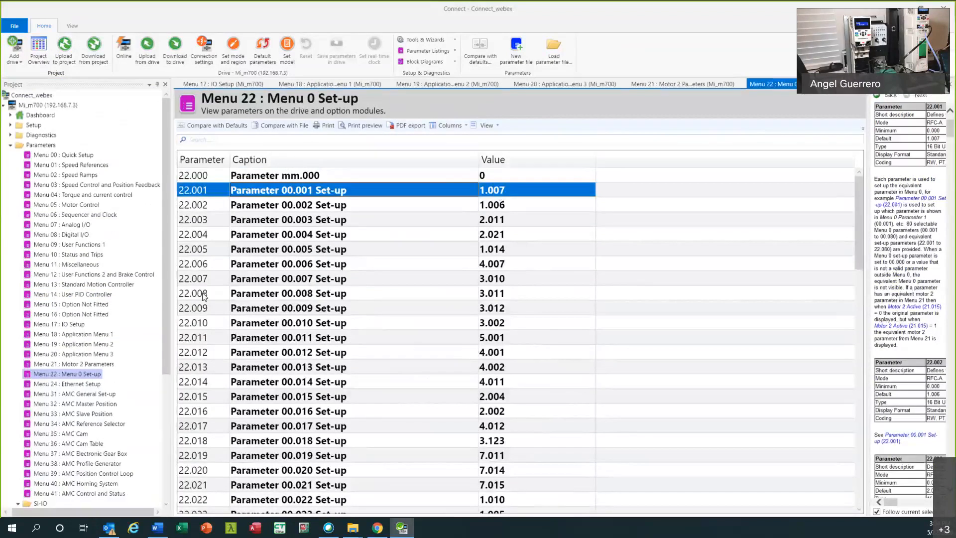
- Open Menu 24 Ethernet Setup and narrow the Caption column to bring the values closer
scroll(130, 347, "down", 2)
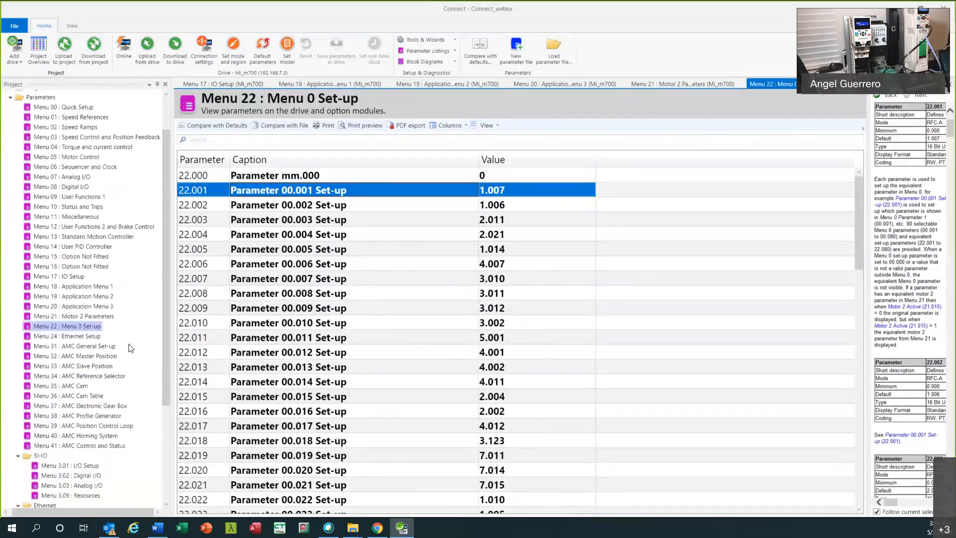
left_click(70, 336)
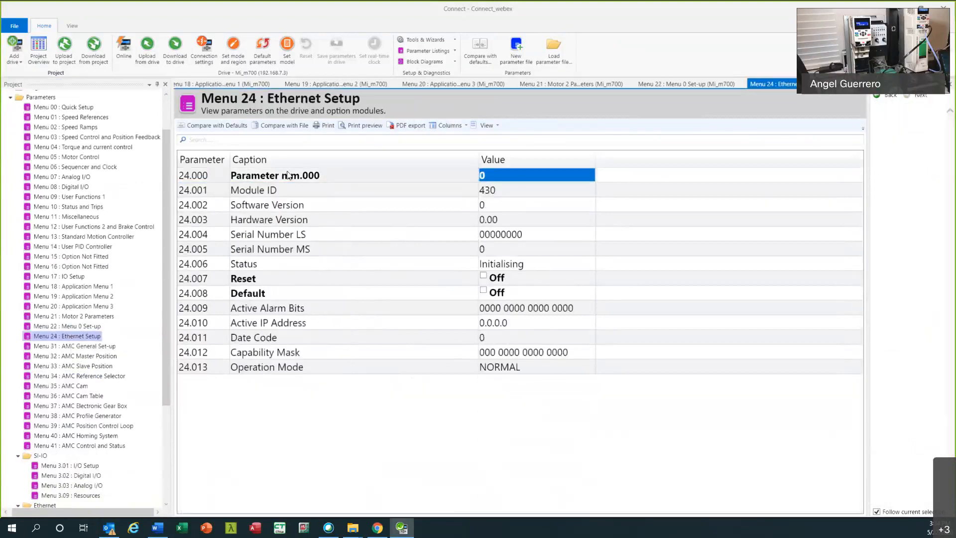
left_click_drag(476, 155, 370, 154)
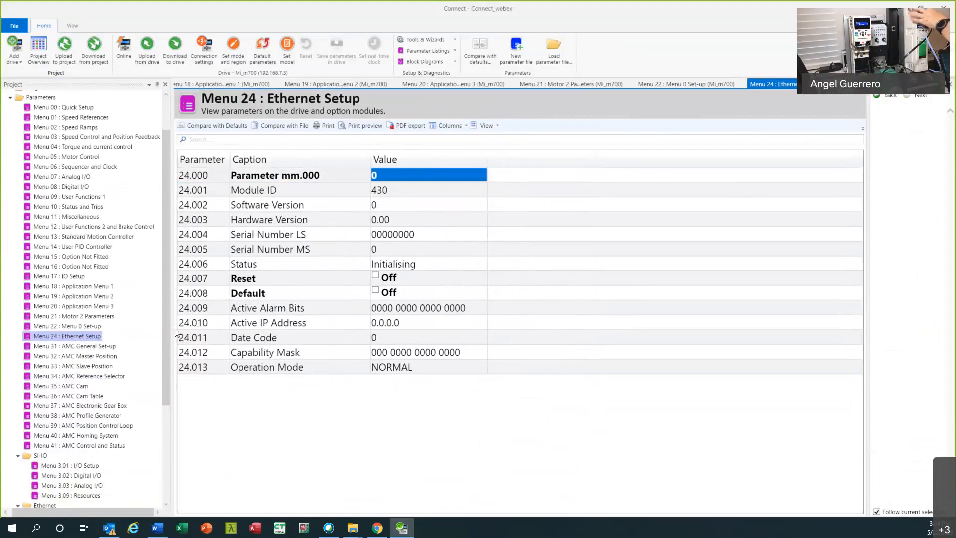
- Look over the AMC menus 31 to 41 and the SI-IO and Ethernet menus in the project tree
scroll(124, 358, "down", 5)
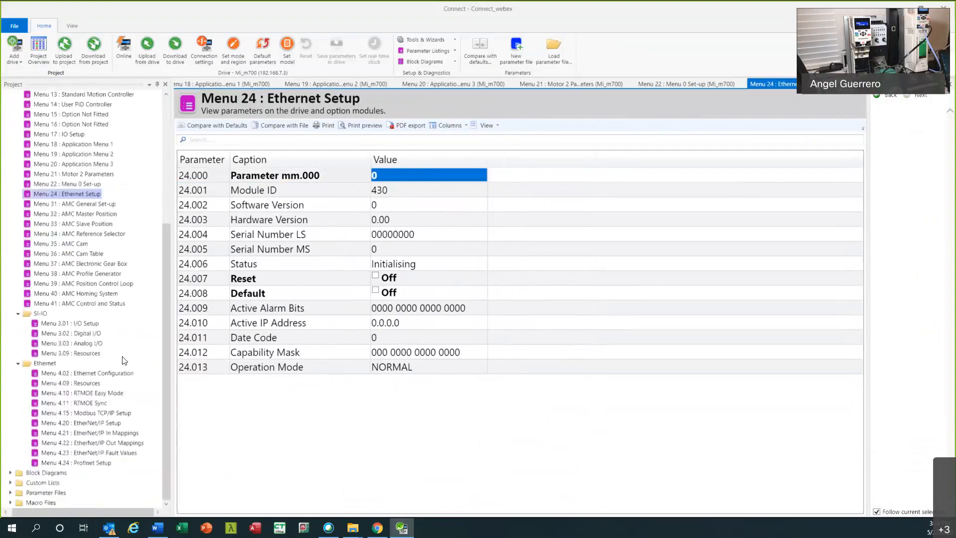
left_click(77, 204)
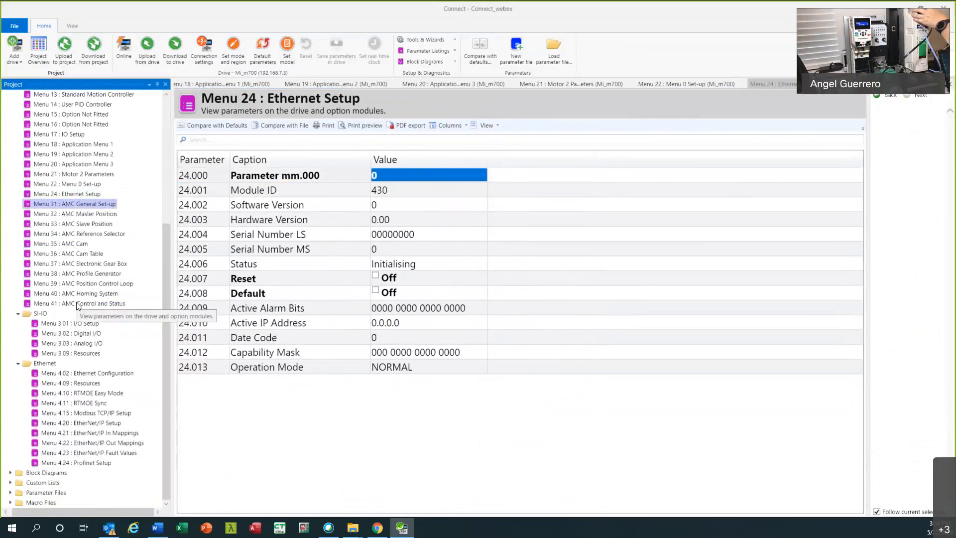
left_click(64, 374)
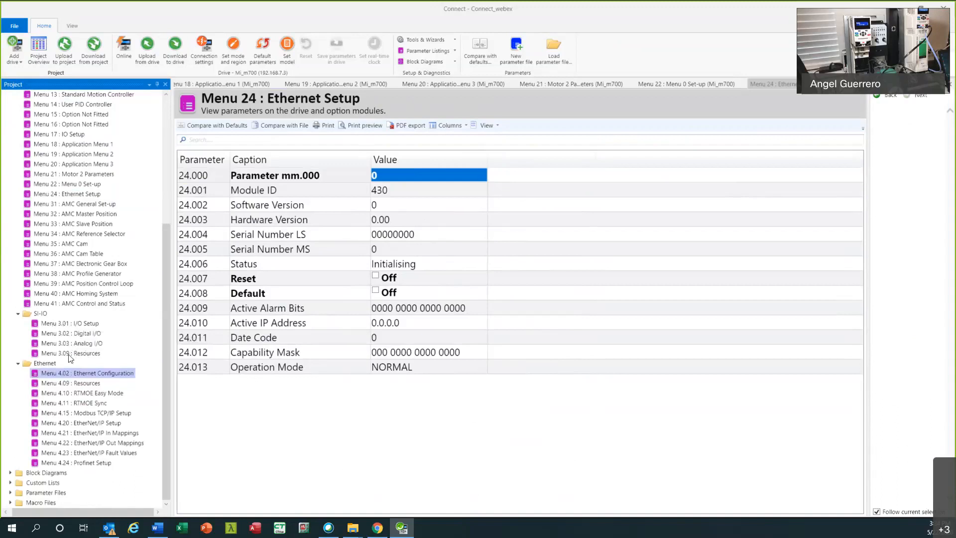
- Open the SI-IO menus 3.01 I/O Setup and 3.09 Resources, and examine the PCB Temperature parameter
left_click(65, 324)
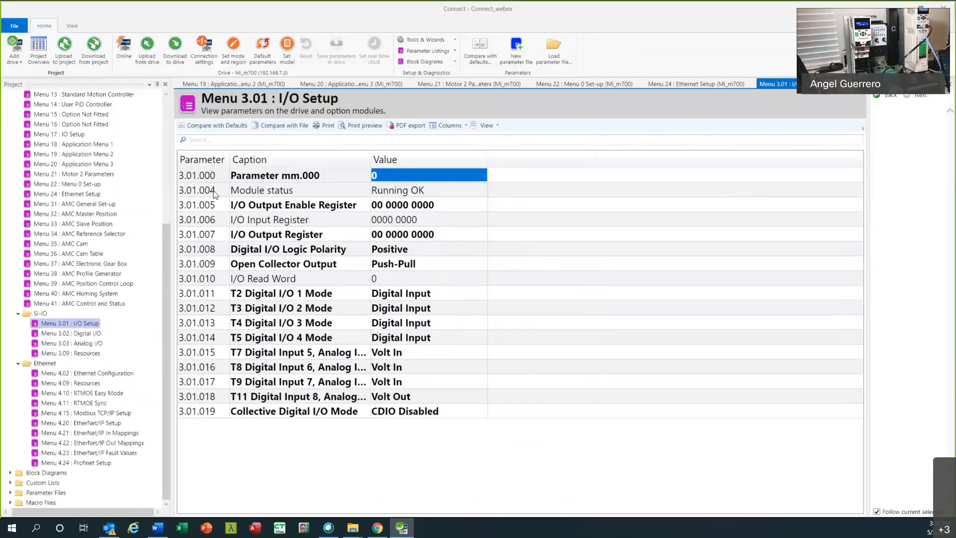
double_click(66, 353)
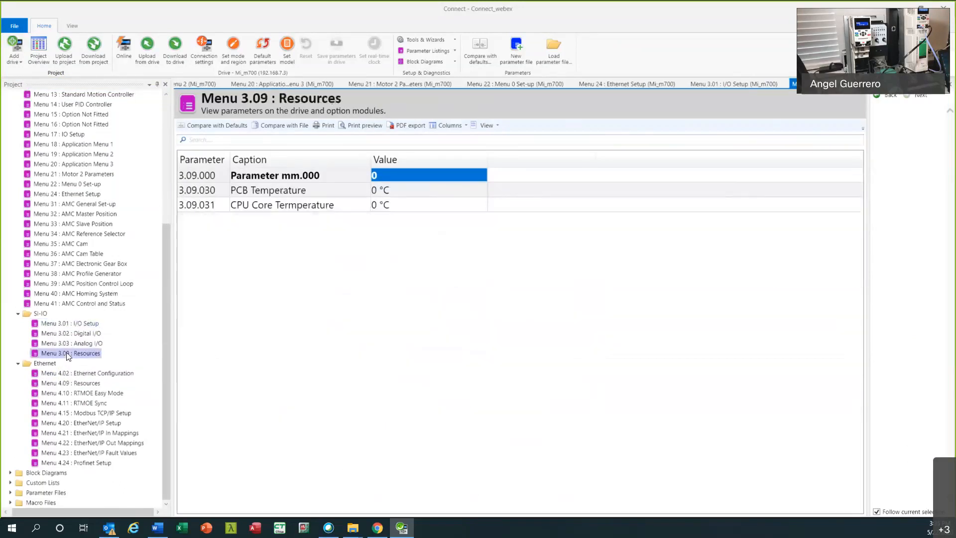
left_click(196, 193)
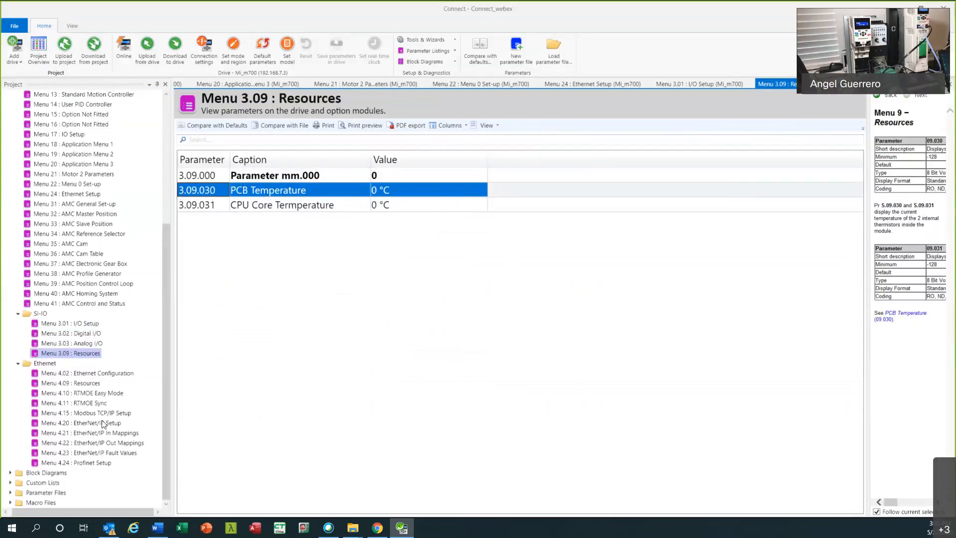
- Open Menu 4.02 Ethernet Configuration and examine the IP Address parameter with its help description
left_click(53, 375)
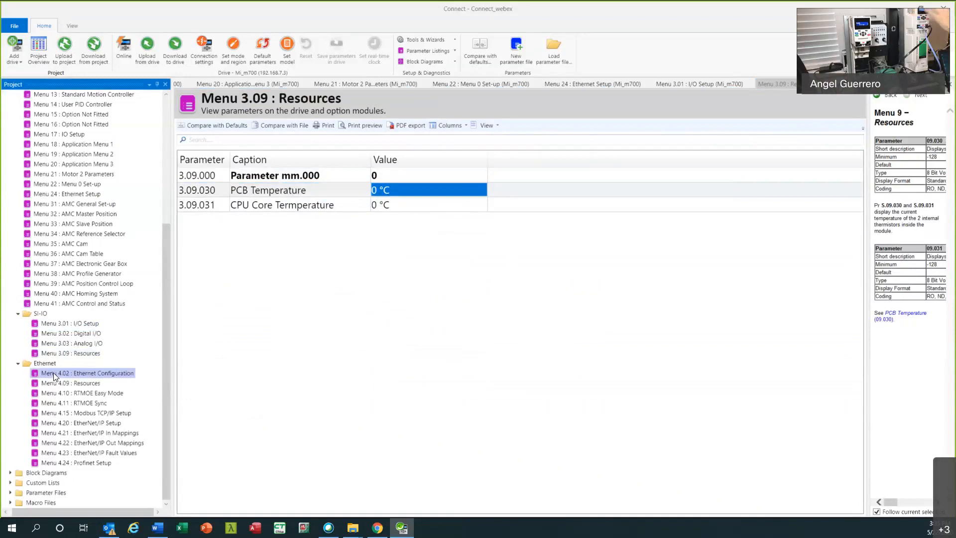
double_click(53, 372)
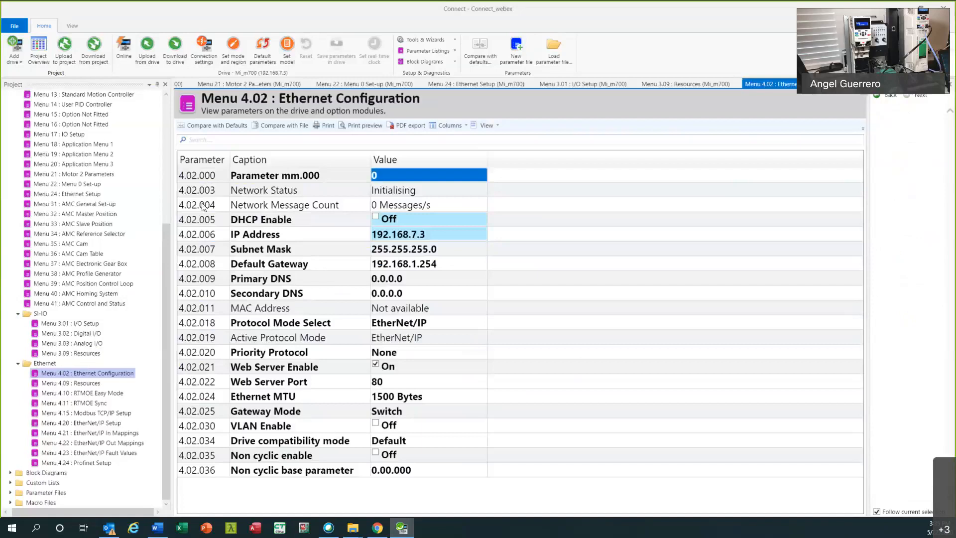
left_click(358, 238)
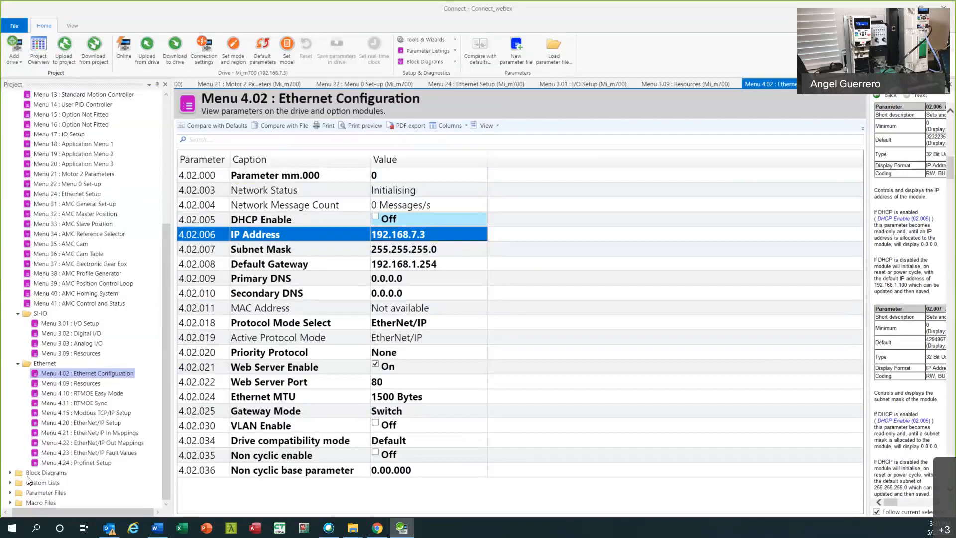
- Collapse the SI-IO and Parameters folders in the project tree and expand the Custom Lists folder
left_click(19, 313)
left_click(13, 145)
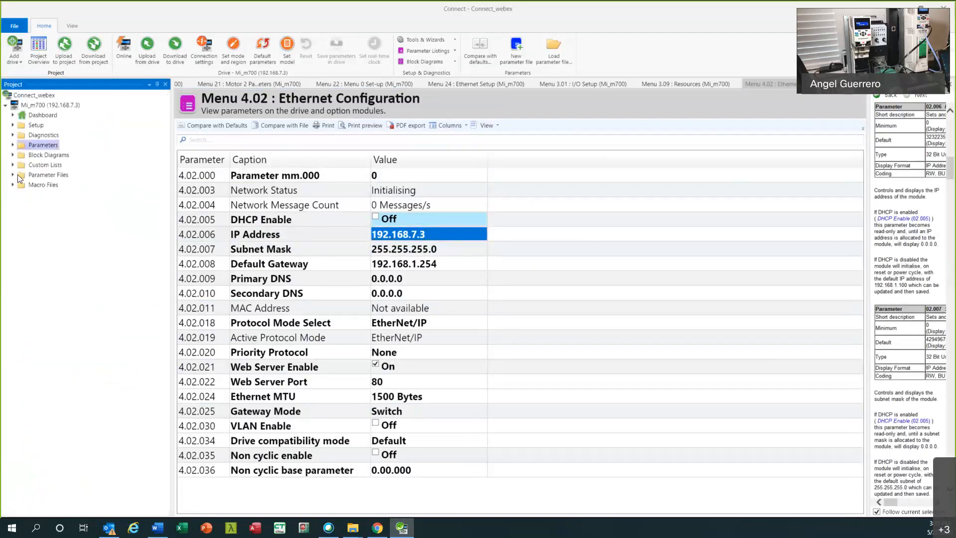
left_click(13, 164)
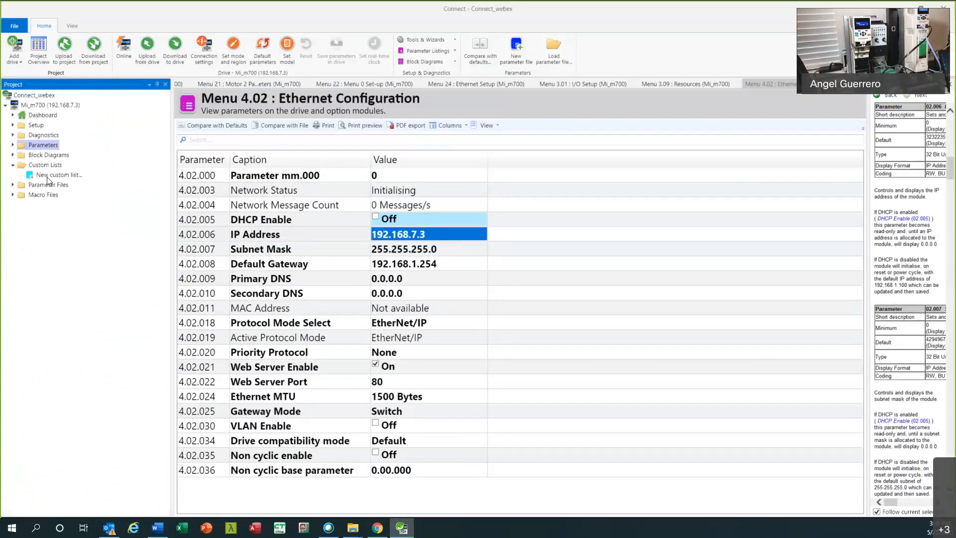
- Expand the Parameters folder again, widen the project tree, and look over the listed menus, including Menu 07 Analog I/O and Menu 08 Digital I/O
left_click(13, 146)
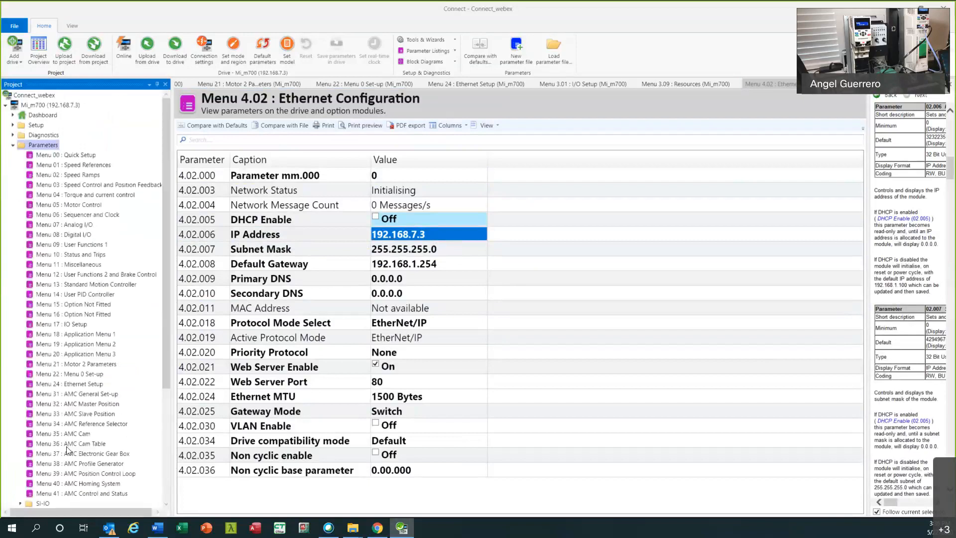
left_click_drag(172, 298, 219, 297)
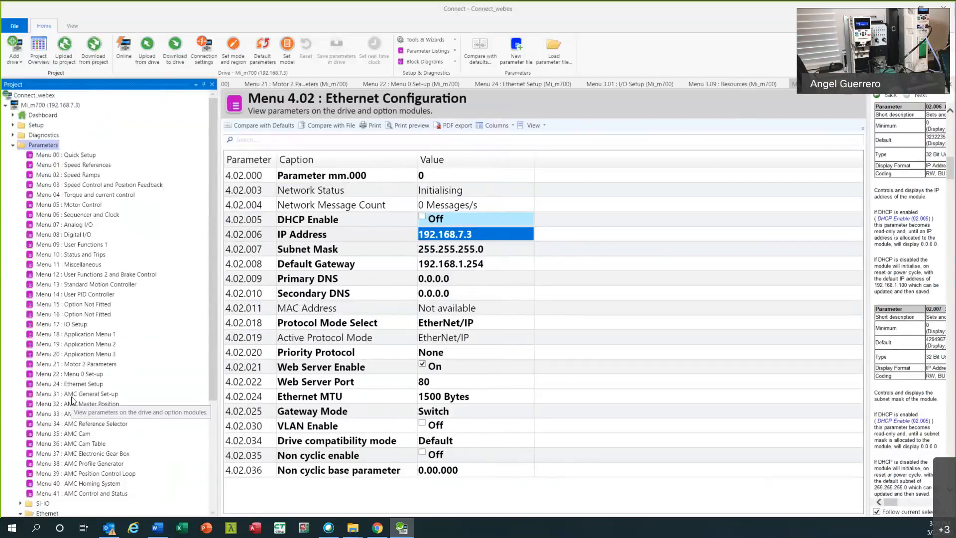
left_click(71, 238)
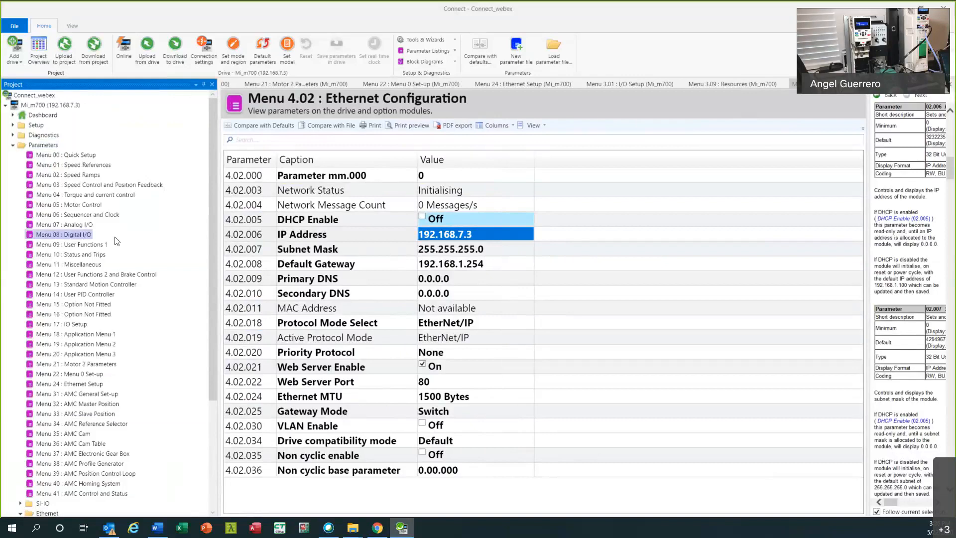
left_click(71, 224)
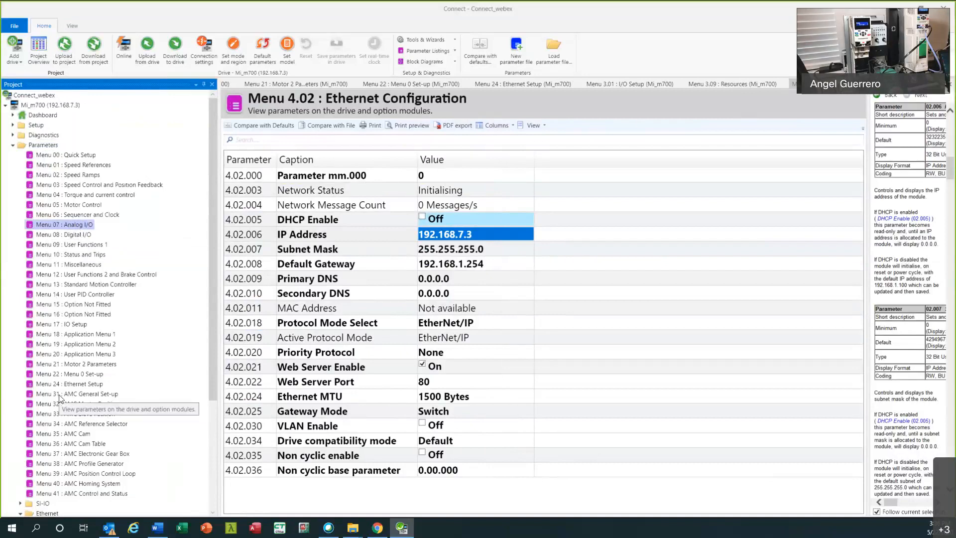
scroll(56, 438, "down", 5)
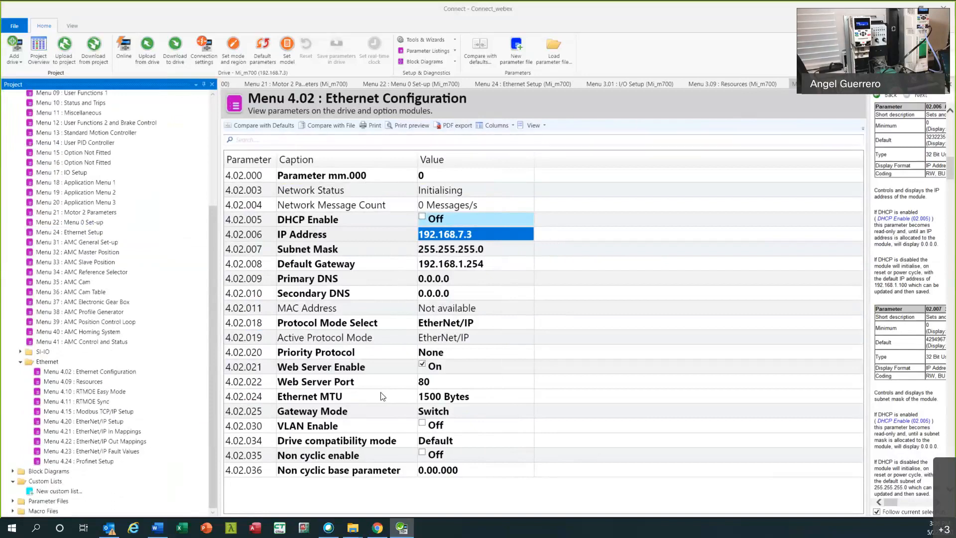
double_click(55, 491)
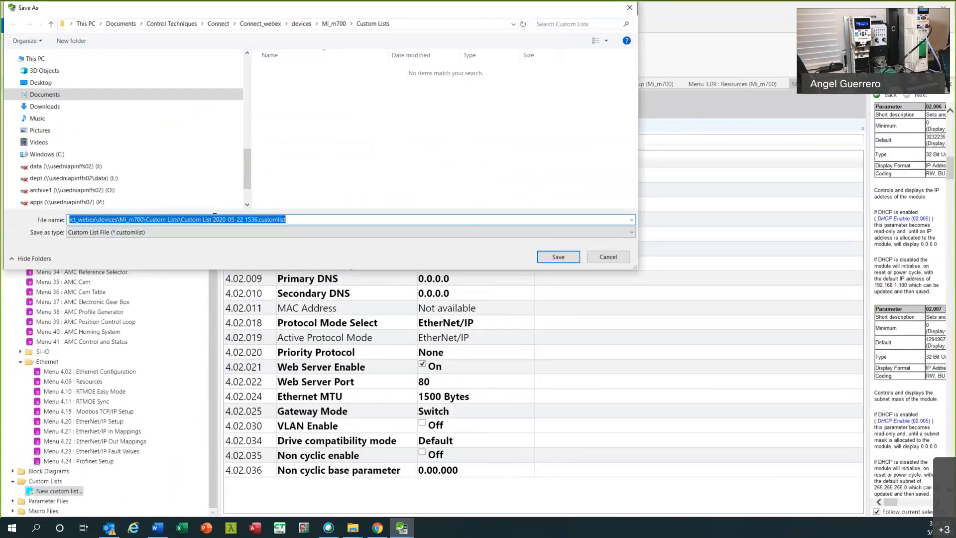
left_click_drag(182, 220, 204, 221)
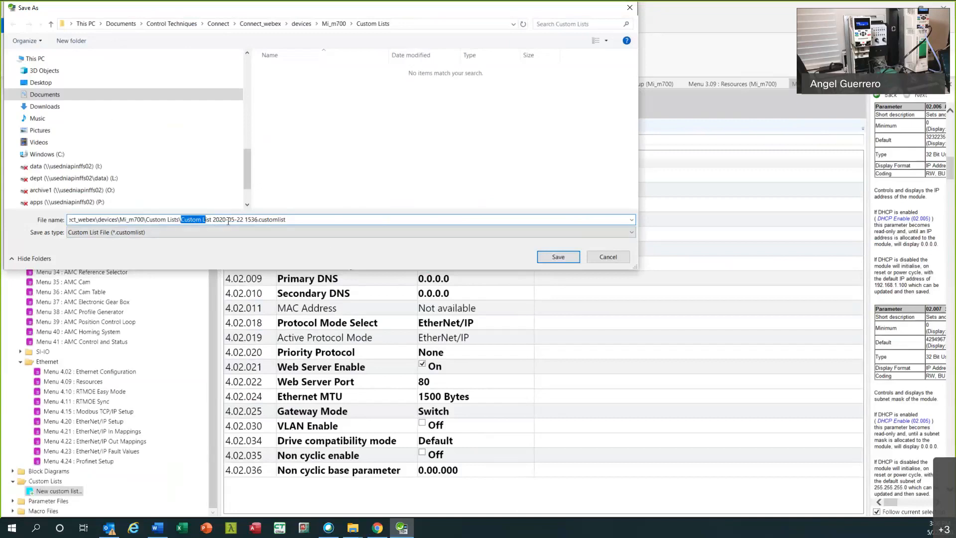
left_click(558, 257)
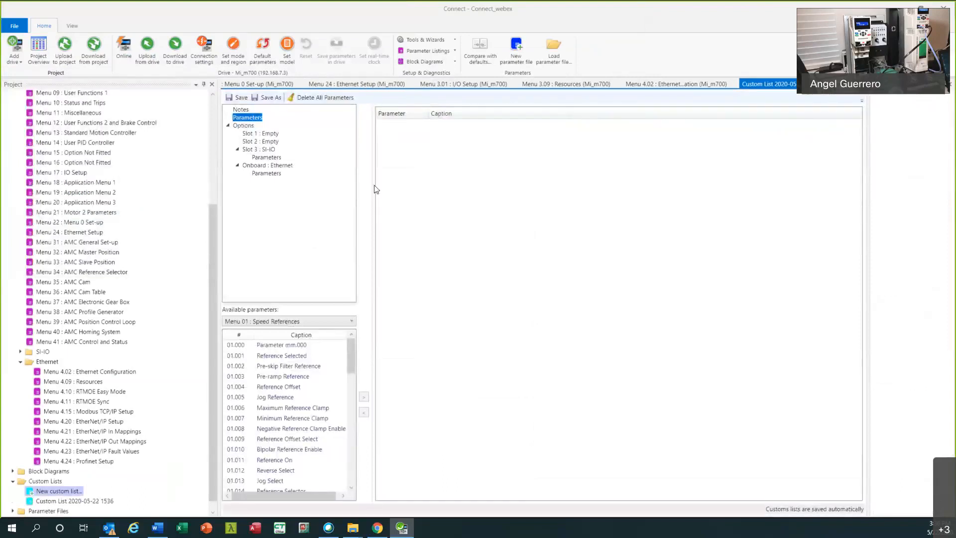
- Add the Digital I/O 01 State, 02 State and 03 State parameters from Menu 08 to the custom list
left_click_drag(352, 353, 355, 358)
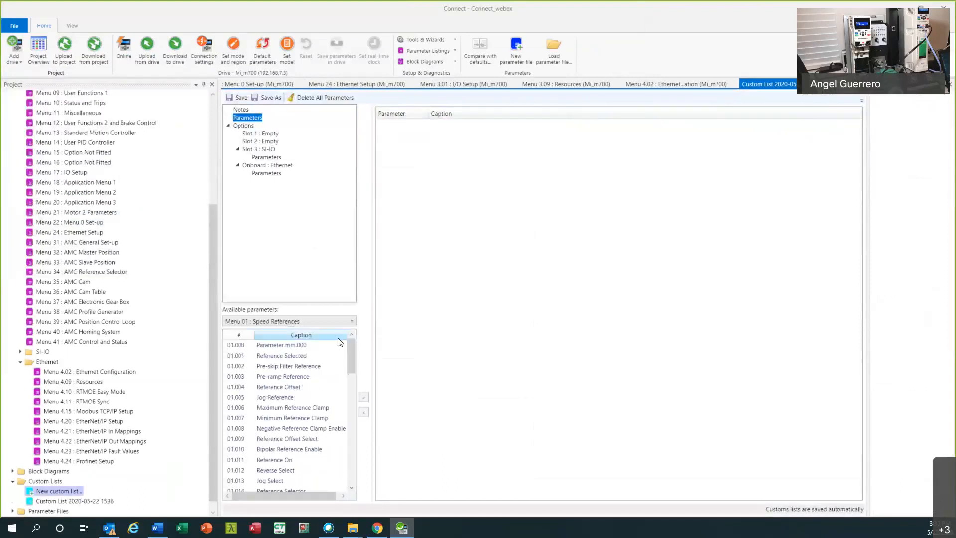
left_click(332, 319)
left_click(333, 320)
left_click(334, 320)
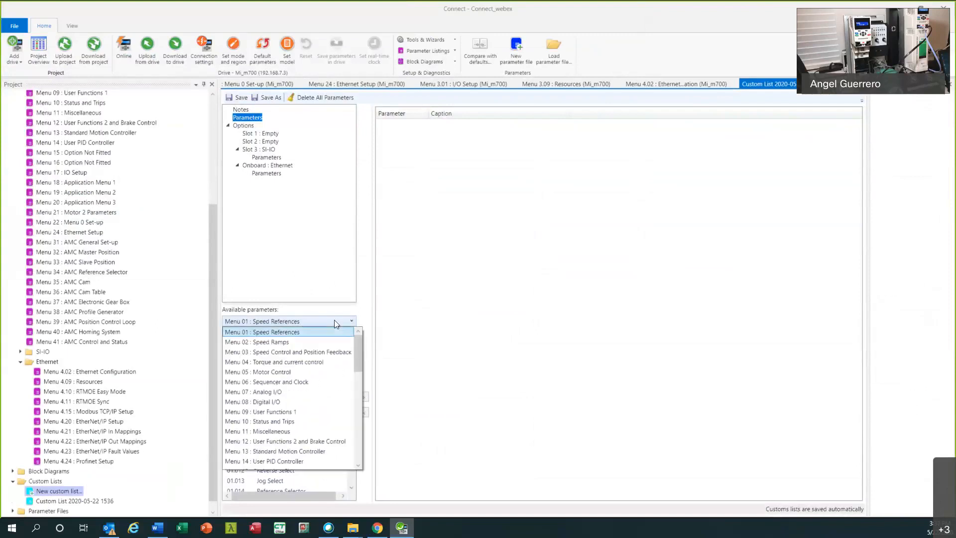
left_click(263, 404)
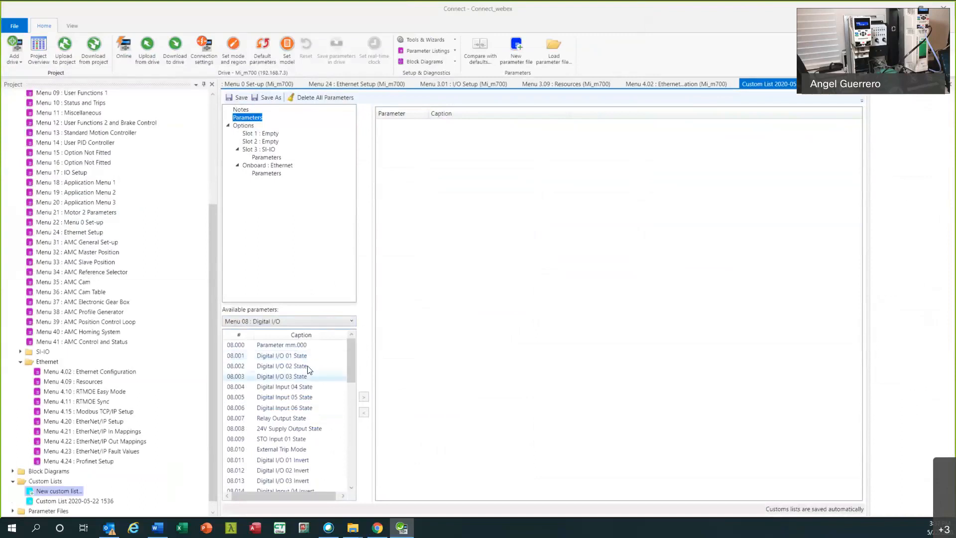
left_click(269, 358)
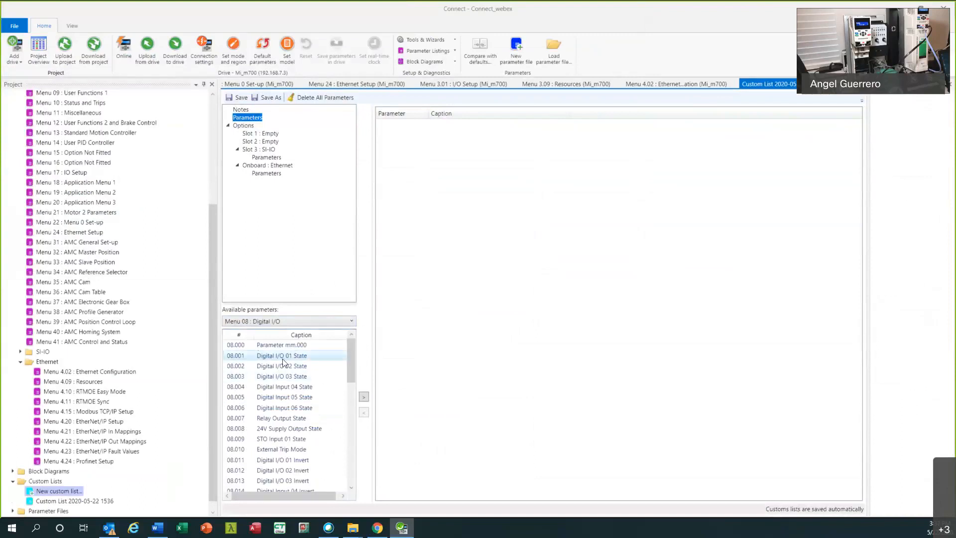
left_click(364, 397)
left_click(284, 365)
left_click(364, 396)
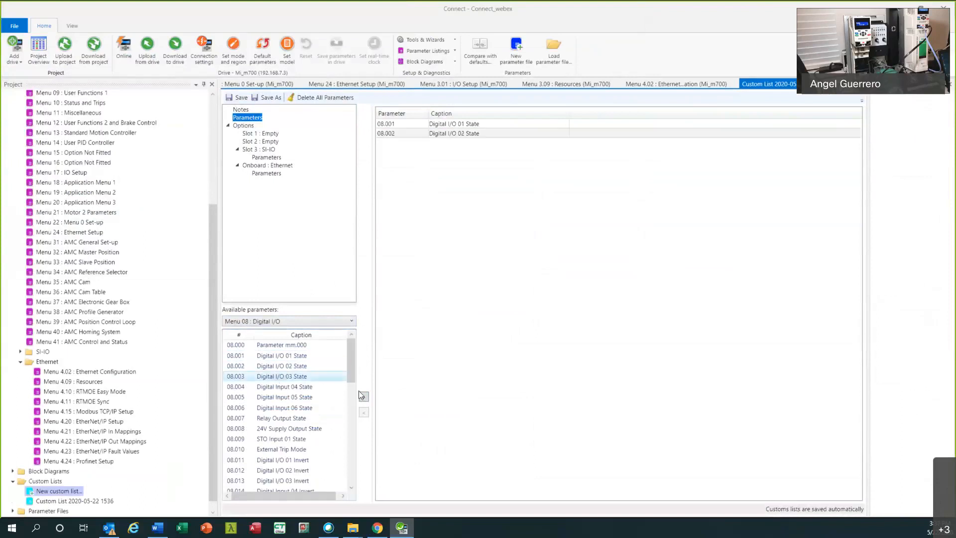
- Add the Analog Input 1 and Analog Input 2 parameters from Menu 07 Analog I/O to the custom list
left_click(349, 321)
scroll(304, 352, "up", 1)
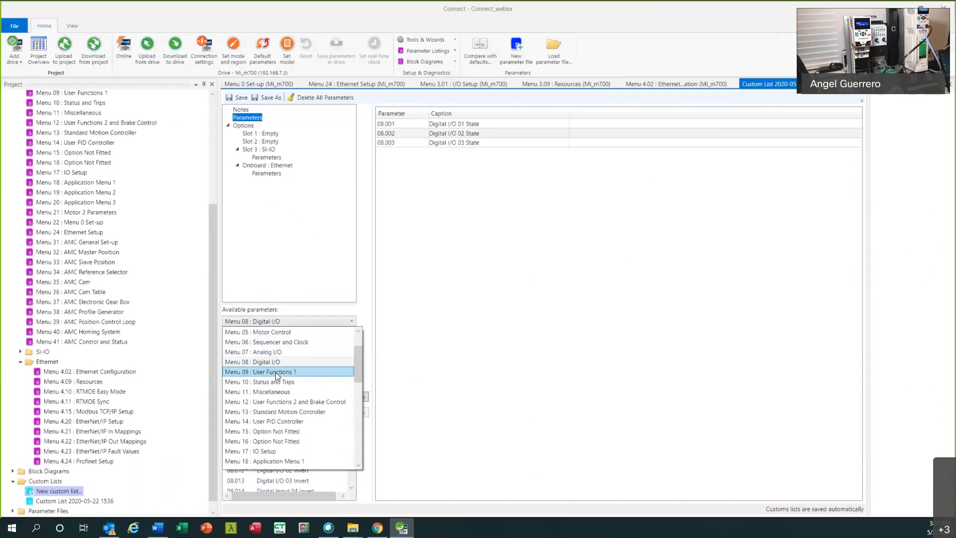
left_click(261, 353)
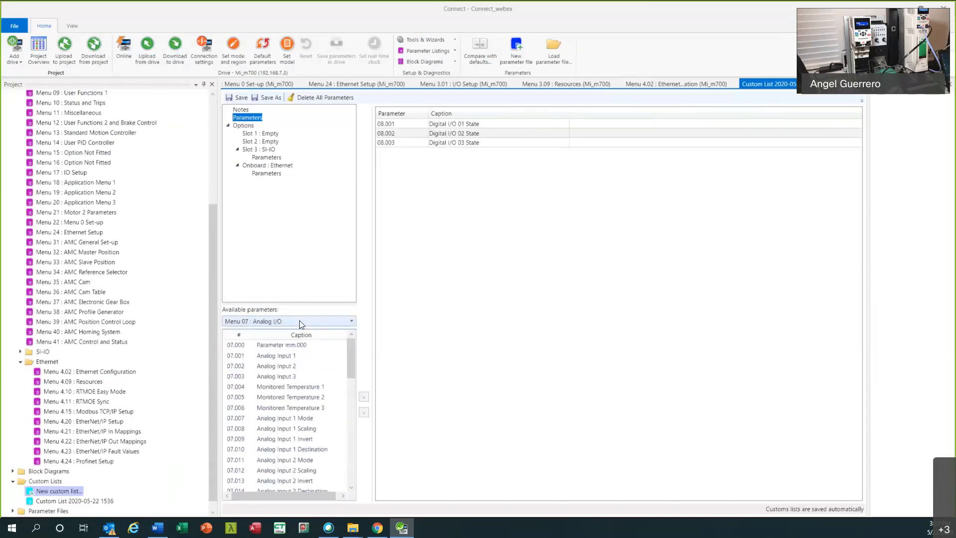
left_click(261, 358)
left_click(277, 376, "shift")
left_click(365, 398)
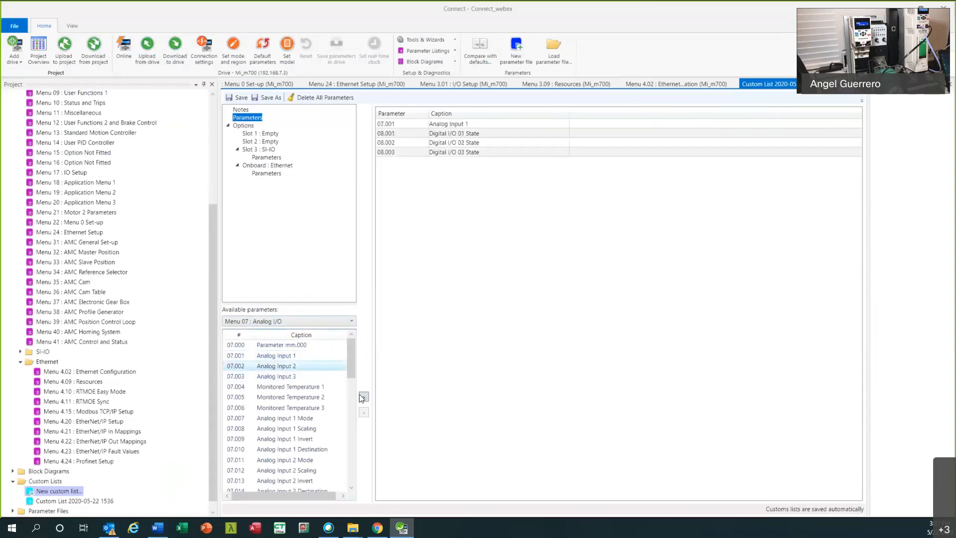
left_click(364, 397)
left_click(278, 378)
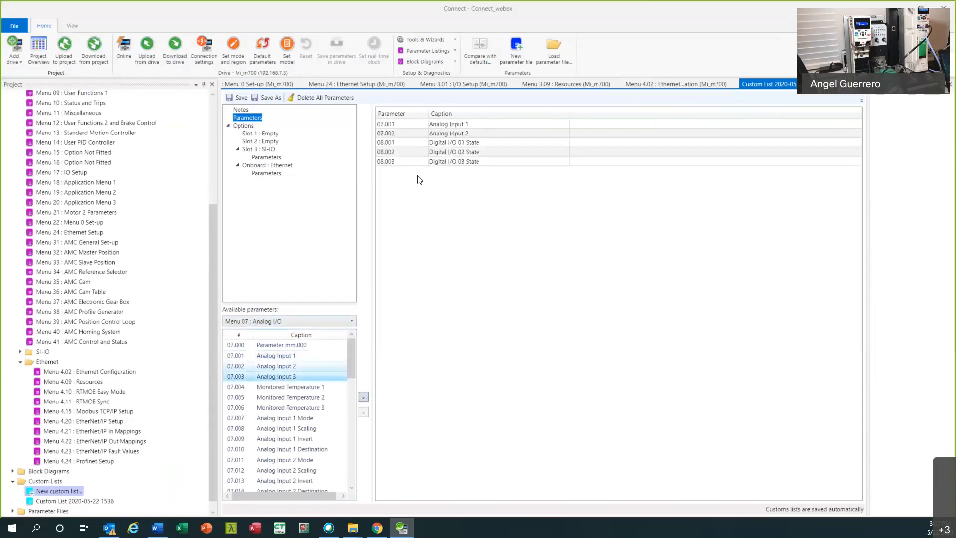
- Add the Current Magnitude and Motor Protection Accumulator parameters from Menu 04 Torque and current control to the custom list
left_click(334, 320)
scroll(274, 361, "up", 1)
left_click(271, 362)
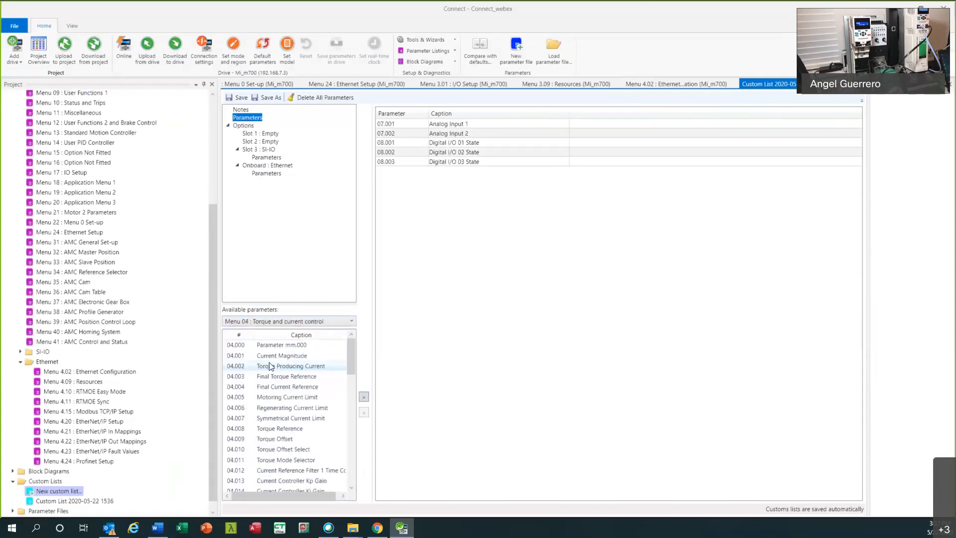
left_click(364, 397)
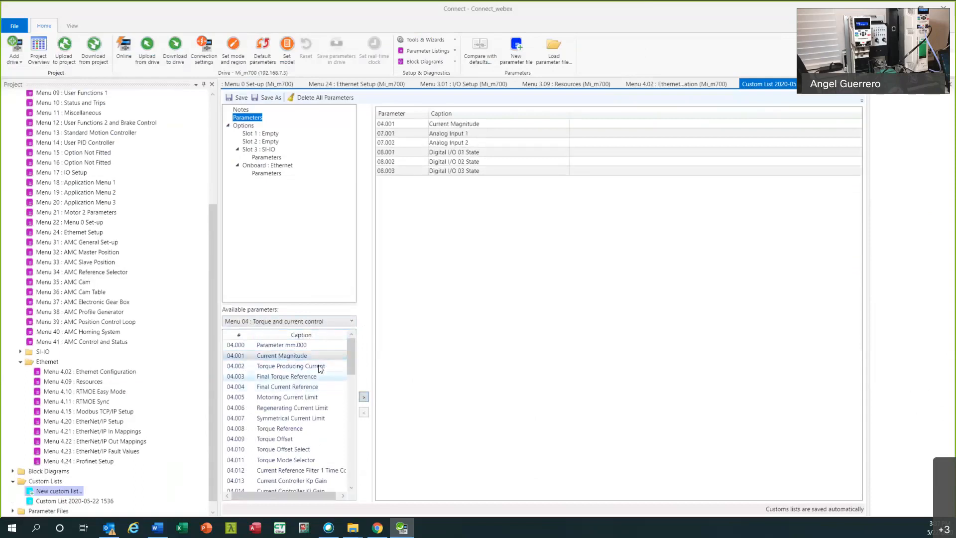
left_click_drag(350, 357, 350, 389)
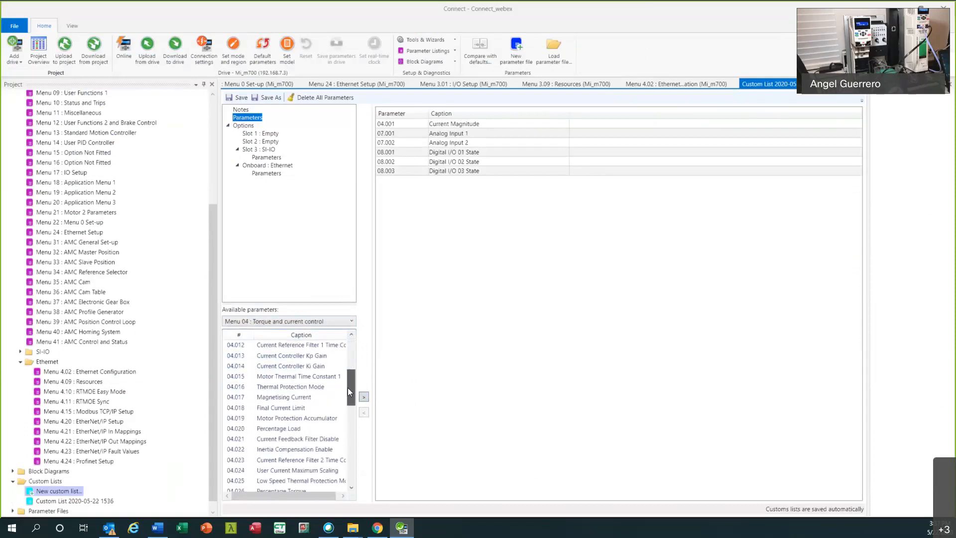
left_click(339, 419)
left_click(363, 397)
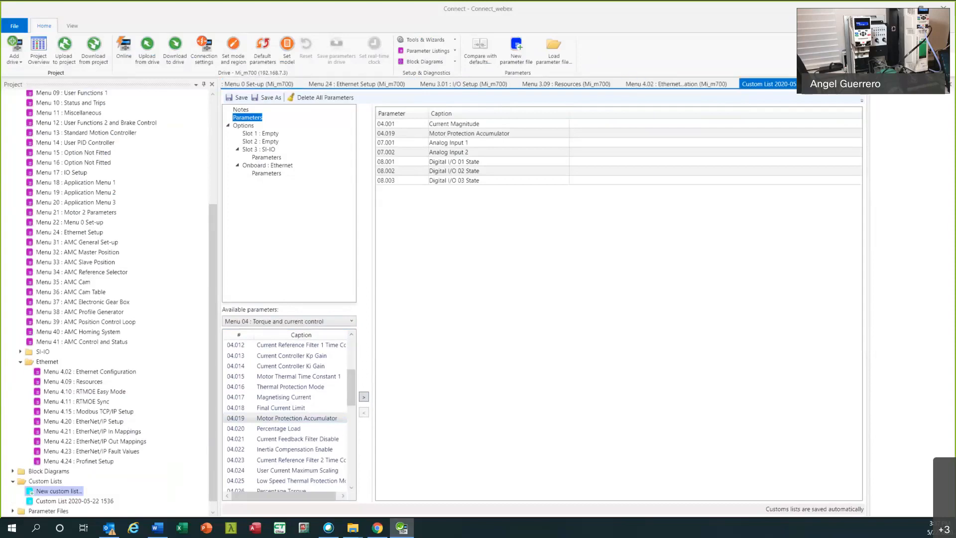
right_click(793, 85)
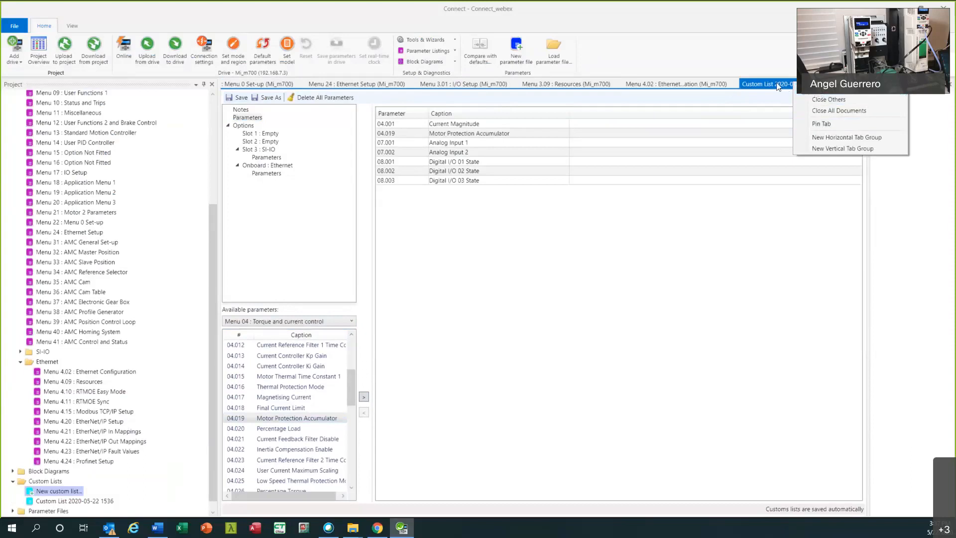
left_click(824, 112)
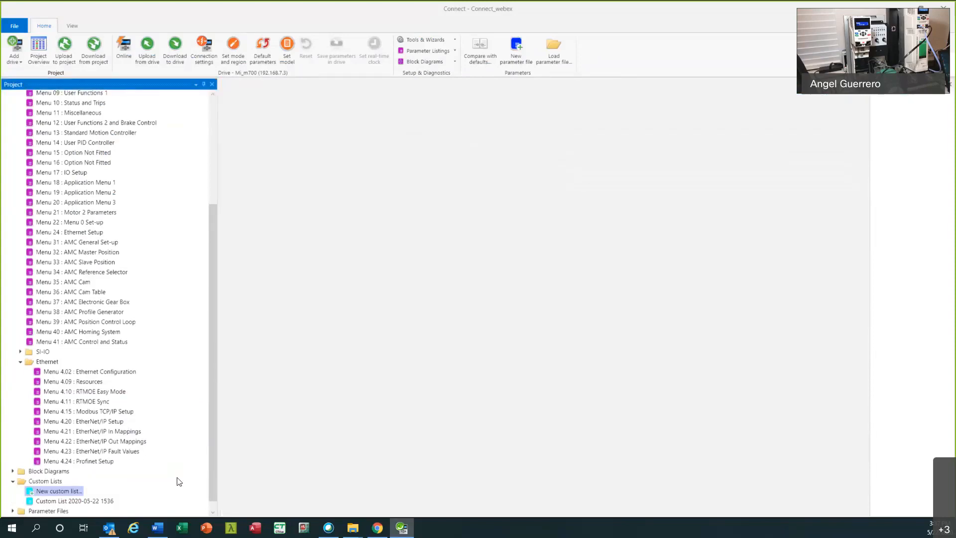
scroll(130, 482, "down", 1)
left_click(70, 492)
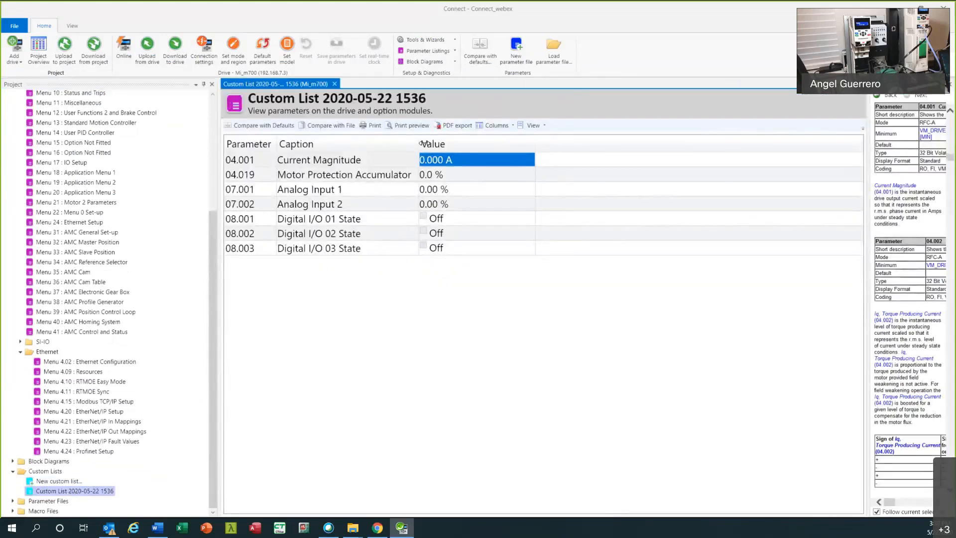
- Widen the custom list's Parameter and Caption columns and enlarge the Help panel so its tables are readable
left_click_drag(419, 144, 458, 144)
left_click_drag(277, 144, 287, 146)
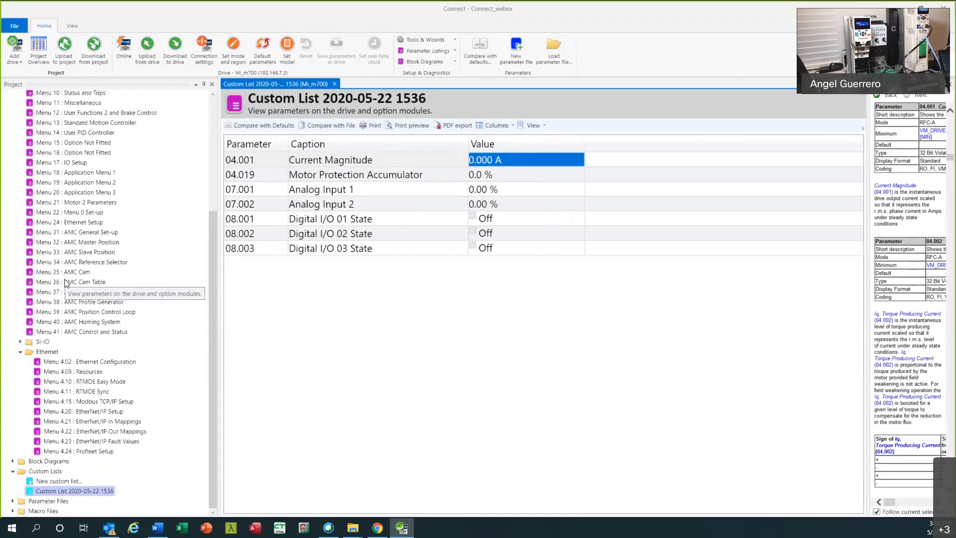
left_click_drag(465, 141, 438, 140)
left_click_drag(869, 256, 645, 254)
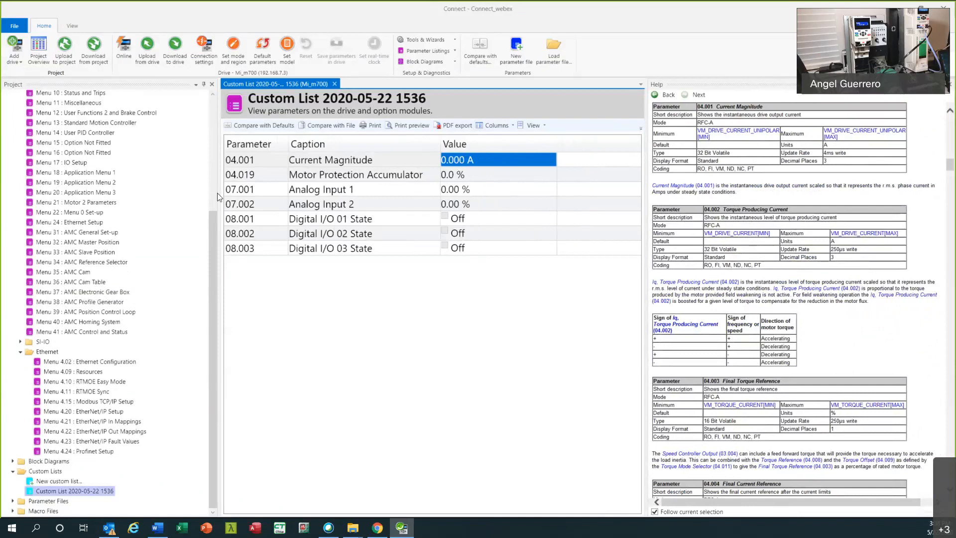
- Collapse the Parameters folder in the project tree and bring up the help for Analog Input 1
scroll(6, 157, "up", 5)
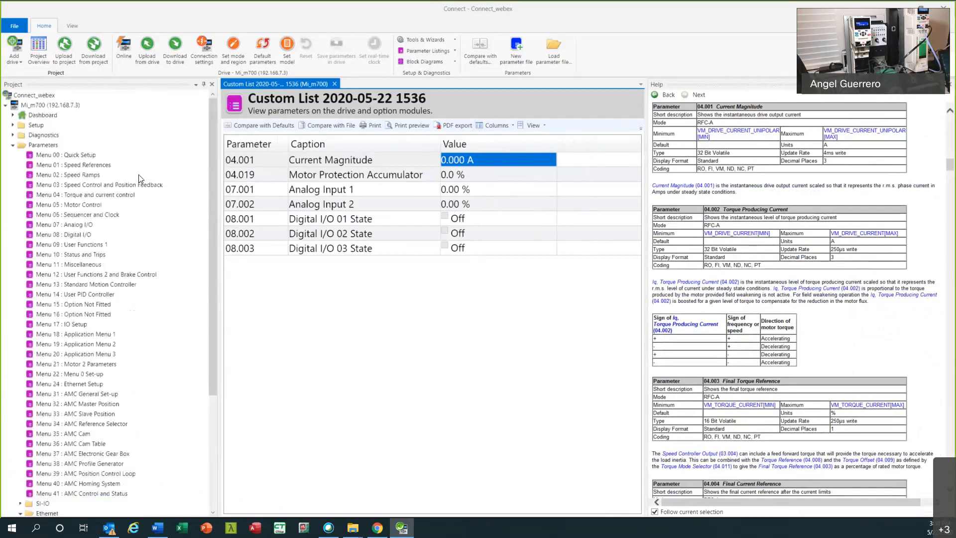
left_click(13, 145)
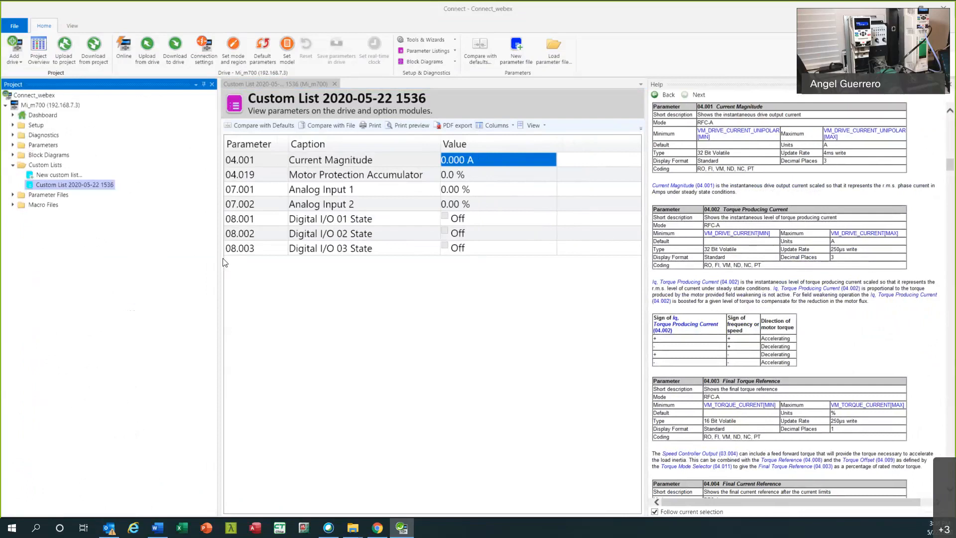
left_click(71, 45)
left_click(321, 195)
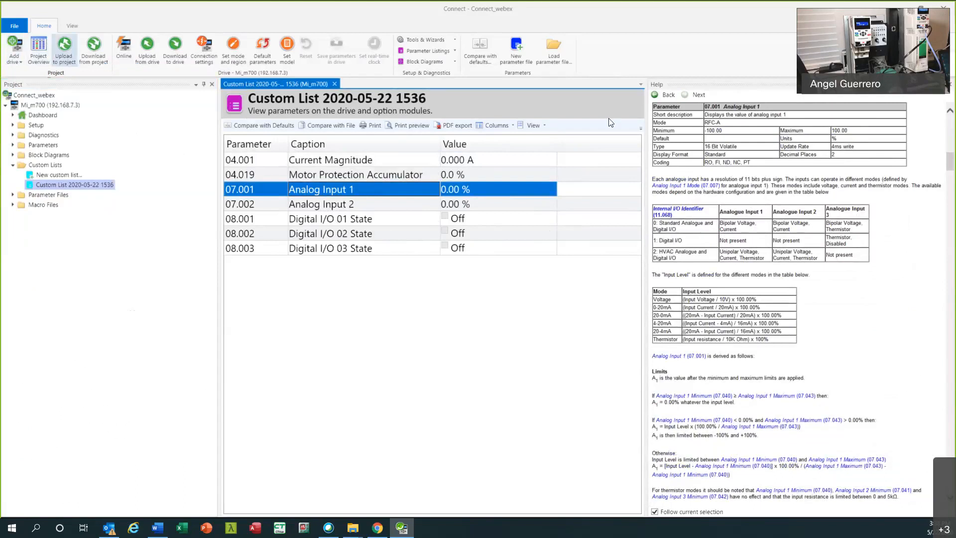
- Hide the Help panel, show it again, and examine the units entry for Analog Input 1
left_click(73, 27)
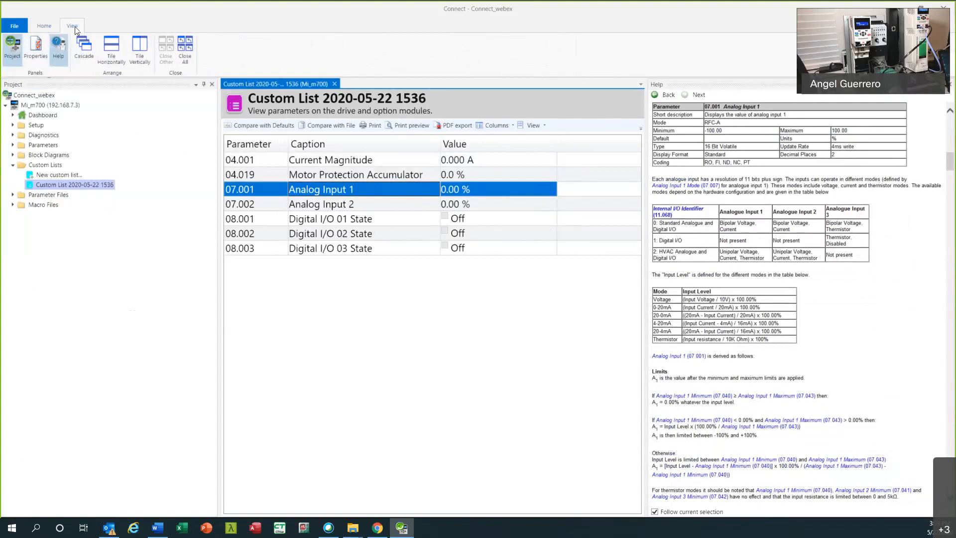
left_click(59, 50)
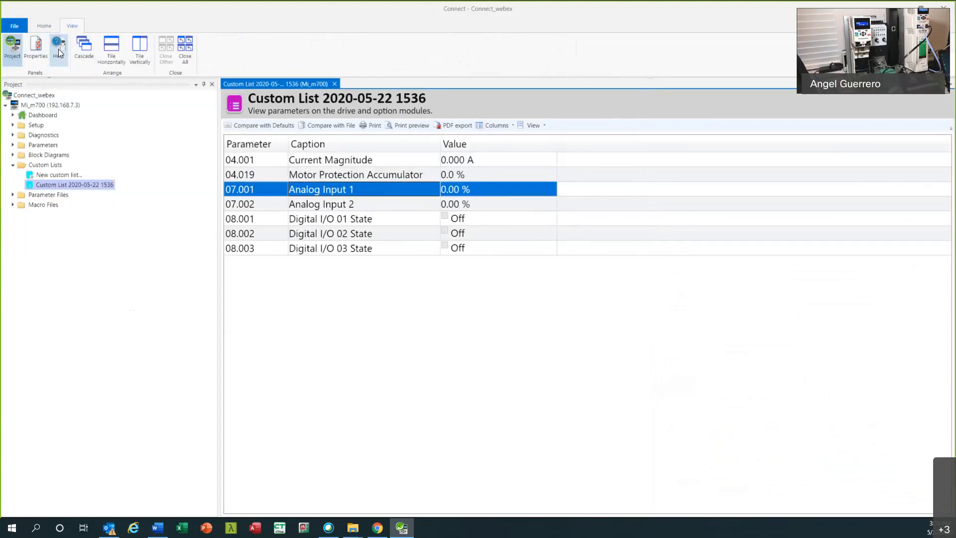
left_click(60, 50)
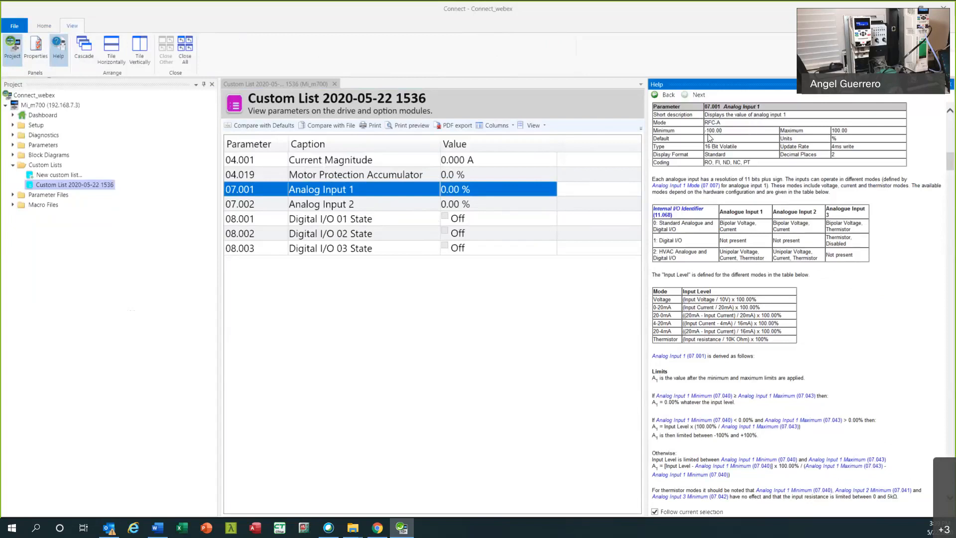
double_click(837, 138)
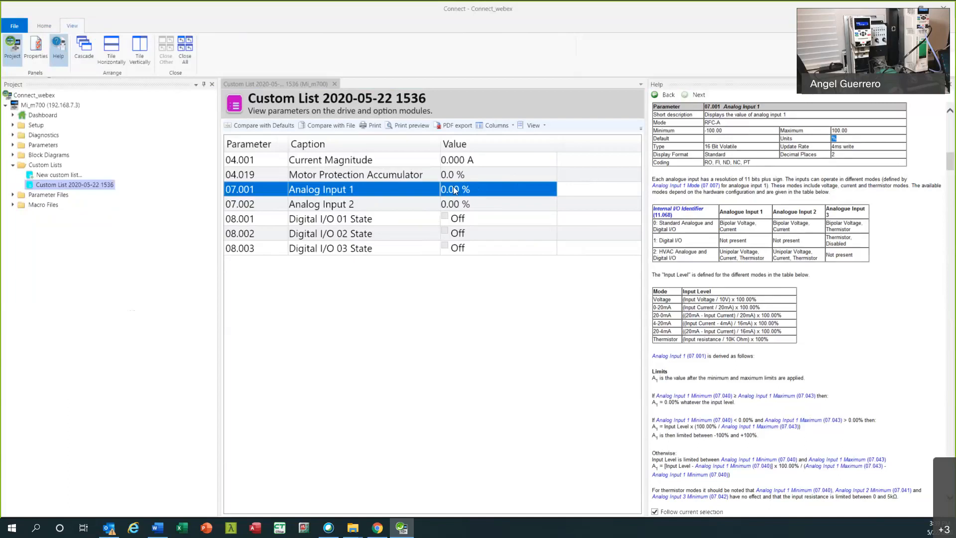
- Look over the help entries for the Motor Protection Accumulator and Current Magnitude parameters
left_click(333, 175)
left_click(347, 188)
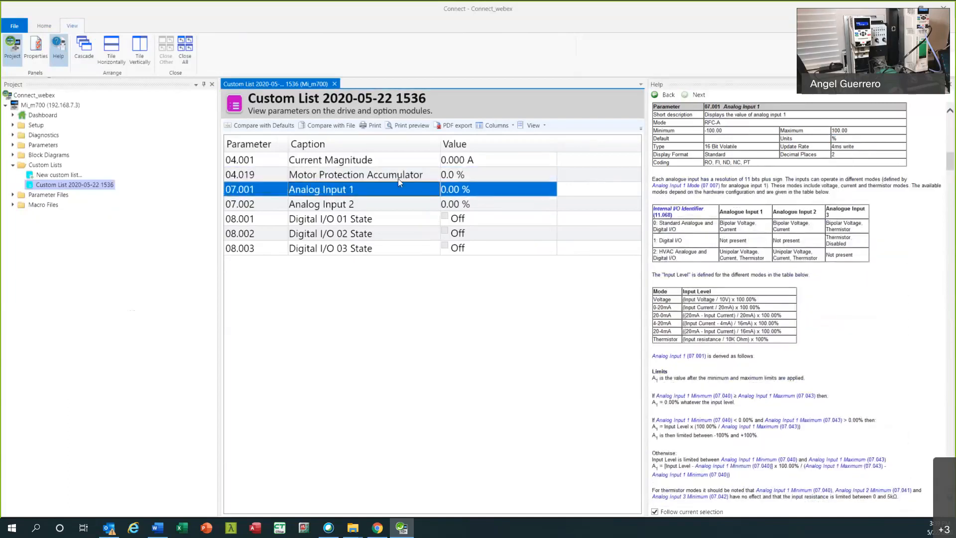
left_click(345, 174)
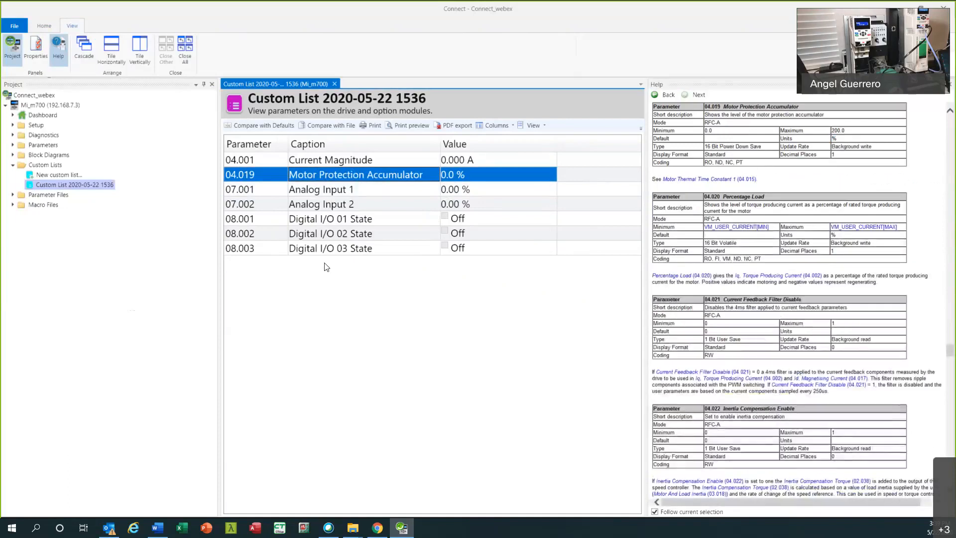
left_click(326, 163)
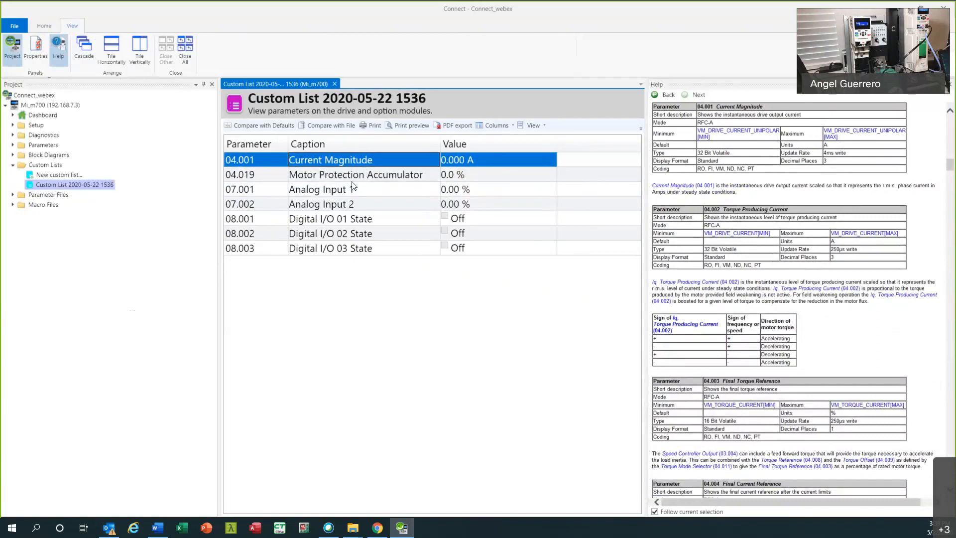
- Widen the custom list's Caption column and collapse the Custom Lists folder in the project tree
left_click_drag(440, 143, 459, 141)
left_click(12, 165)
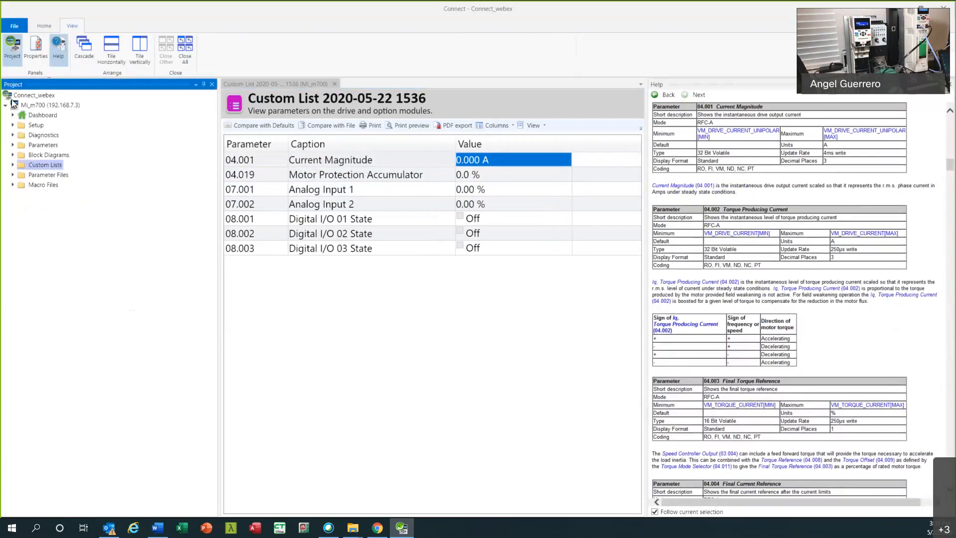
left_click(13, 115)
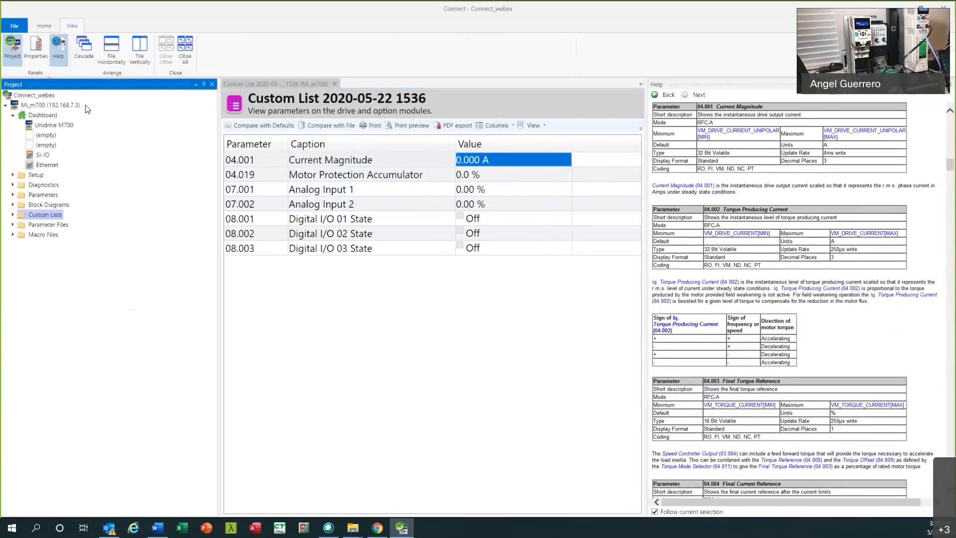
left_click(49, 28)
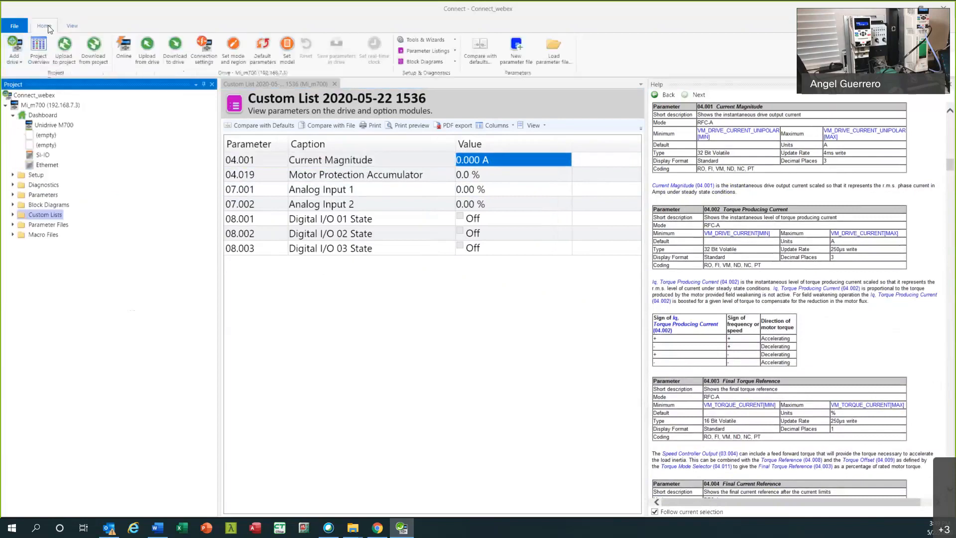
left_click(12, 115)
- Narrow the project tree with the Mi_m700 drive expanded, and close the Connect_webex project window
left_click(10, 107)
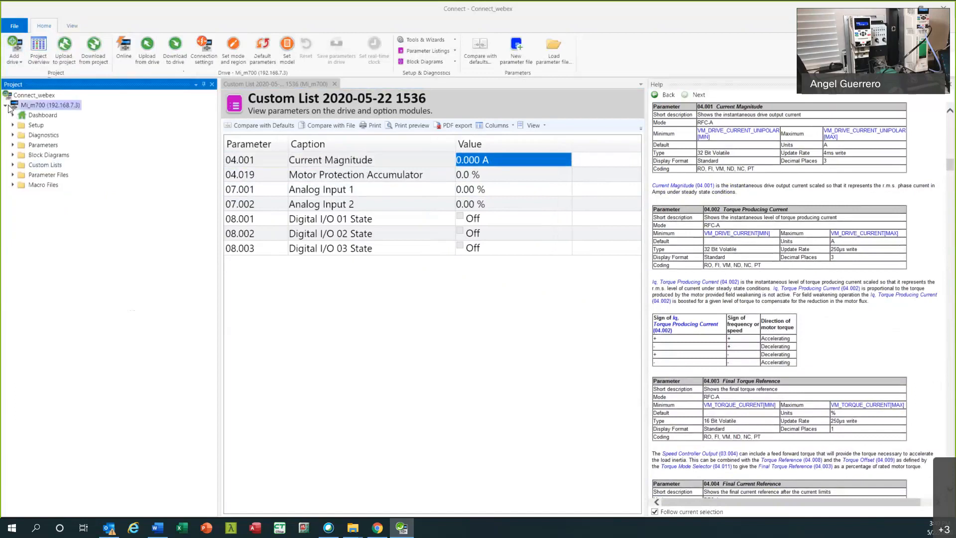
left_click(6, 105)
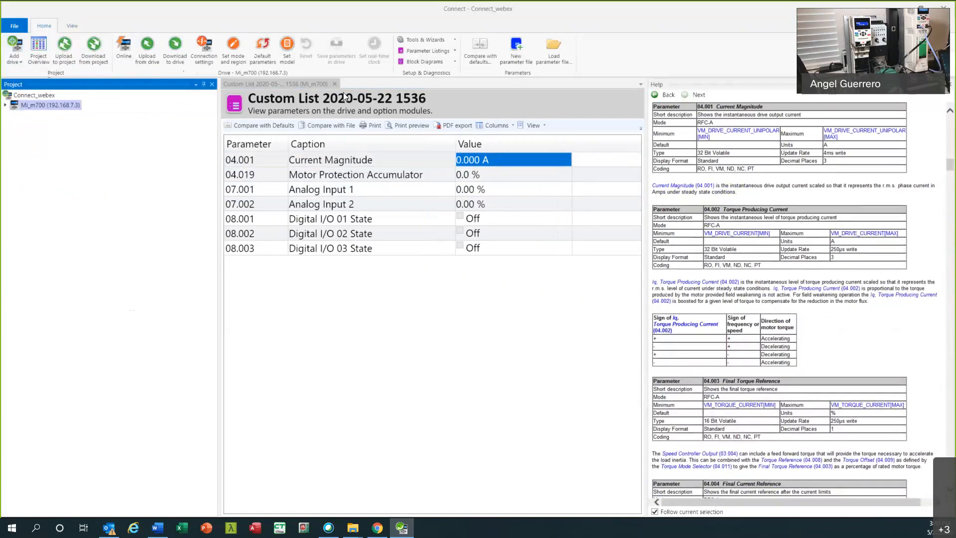
left_click(6, 106)
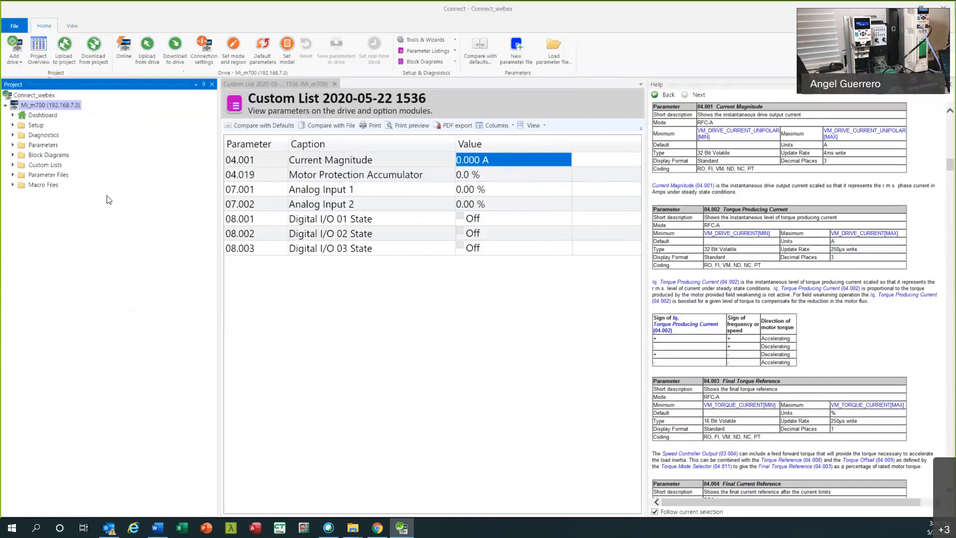
left_click_drag(219, 276, 159, 270)
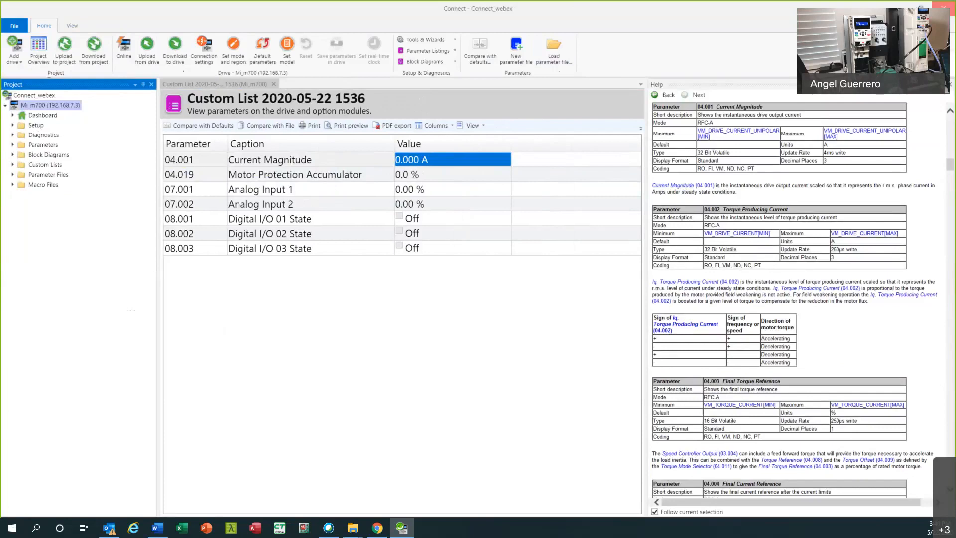
left_click(944, 6)
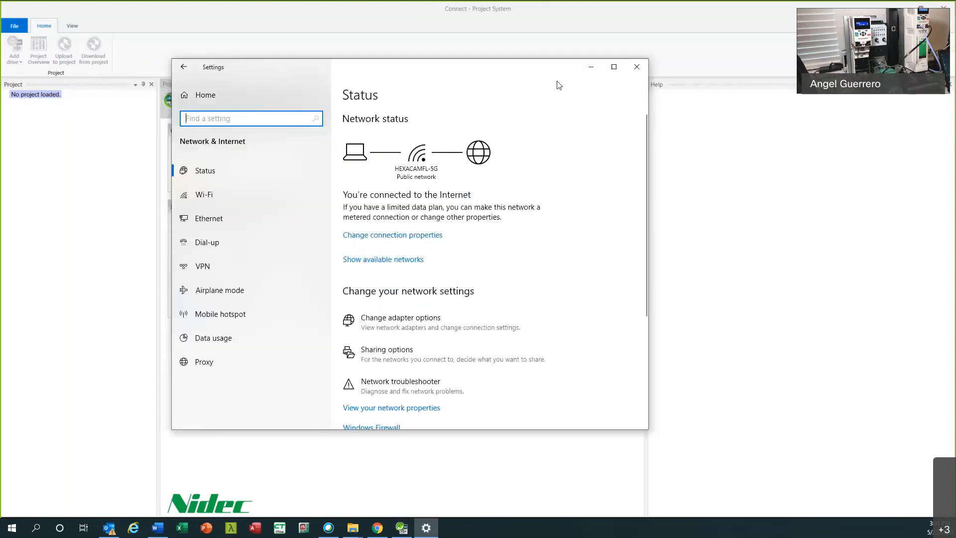
- Maximize the network settings window and open the properties of the Ethernet 3 adapter from its network connections
left_click(614, 67)
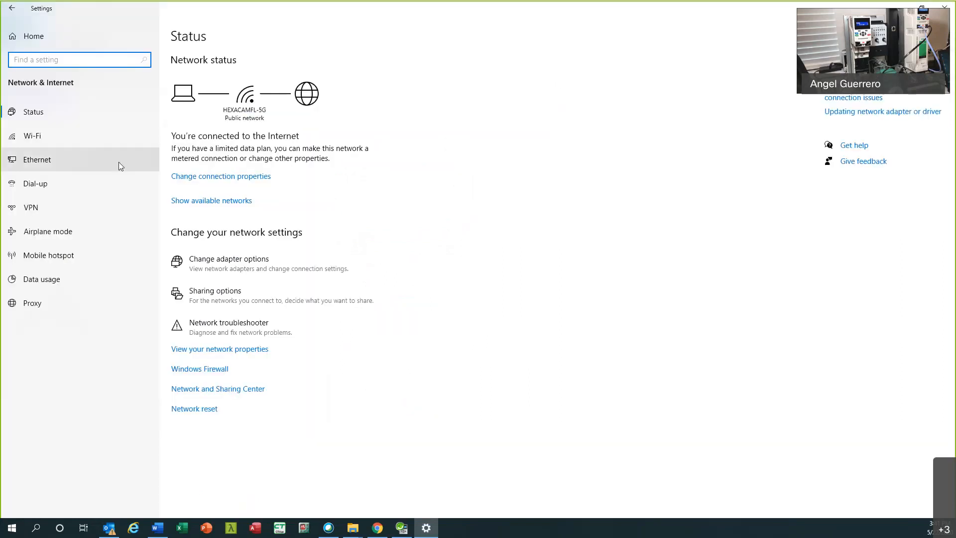
left_click(40, 163)
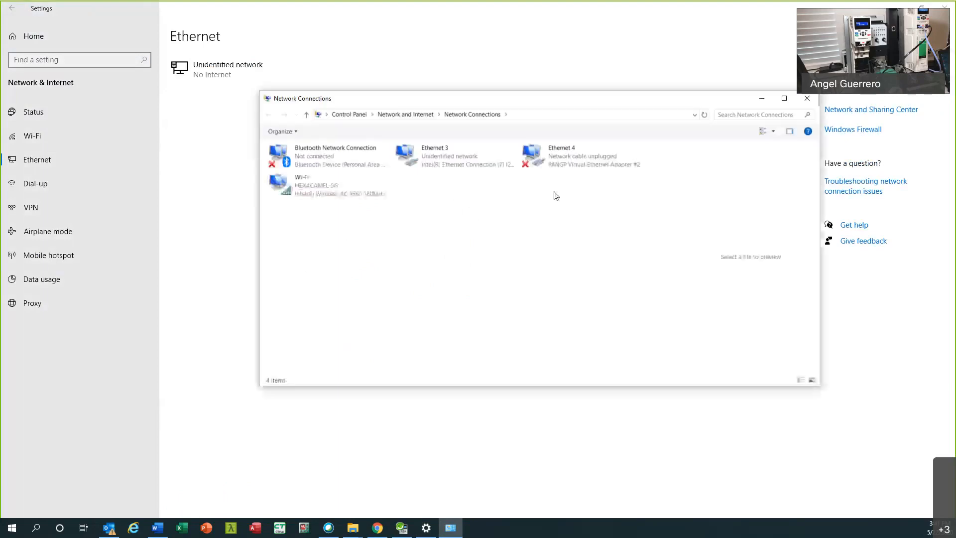
left_click(446, 167)
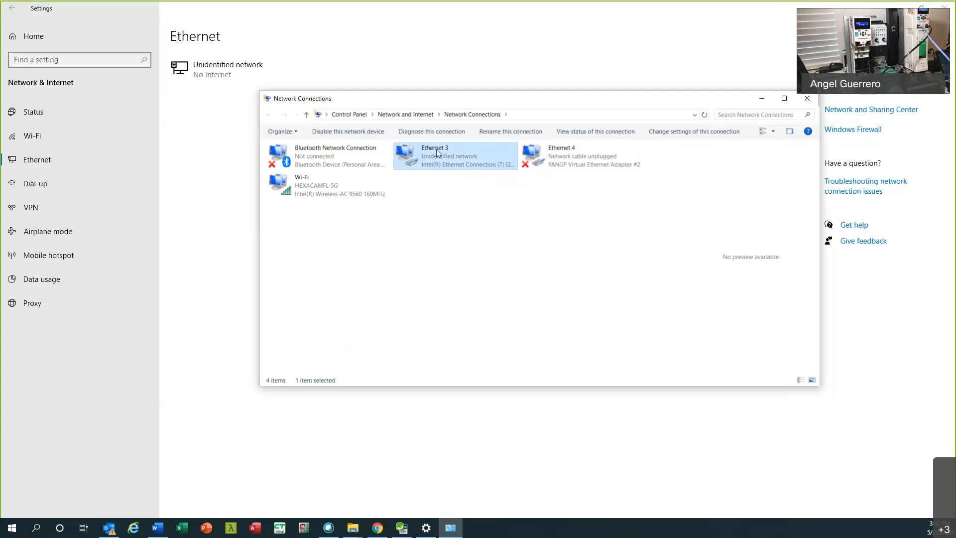
right_click(451, 151)
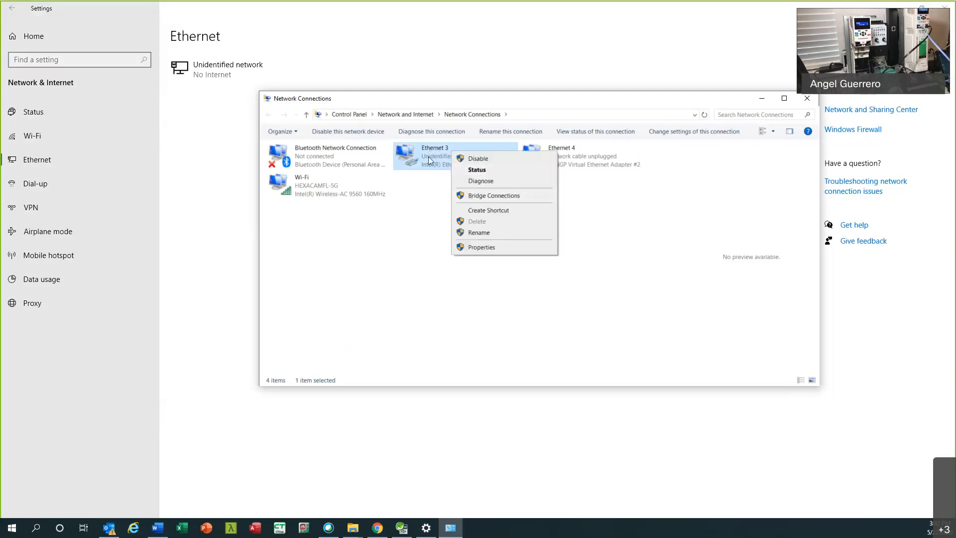
left_click(477, 248)
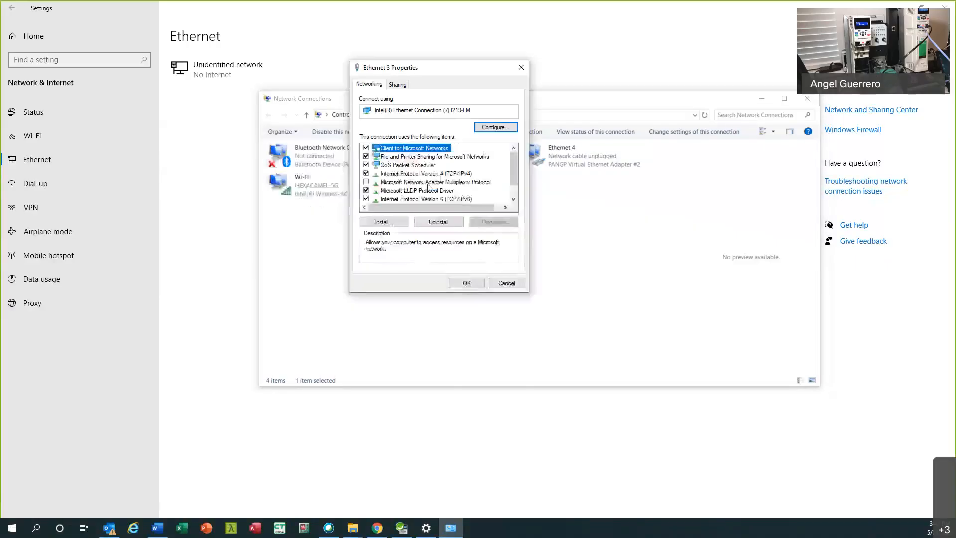
- Examine the IP address in Ethernet 3's Internet Protocol Version 4 (TCP/IPv4) properties, accept the dialogs, and minimize the Network Connections window
left_click(426, 174)
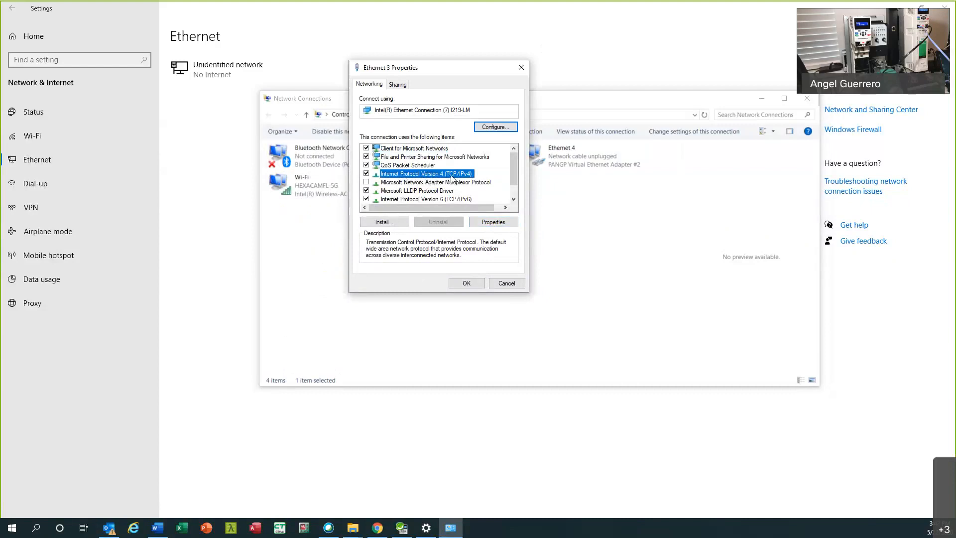
left_click(497, 223)
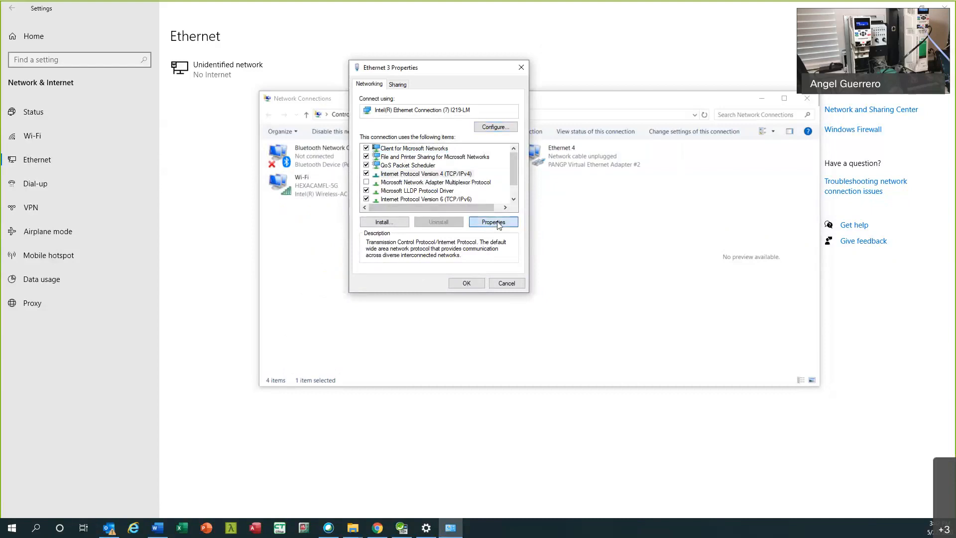
double_click(481, 189)
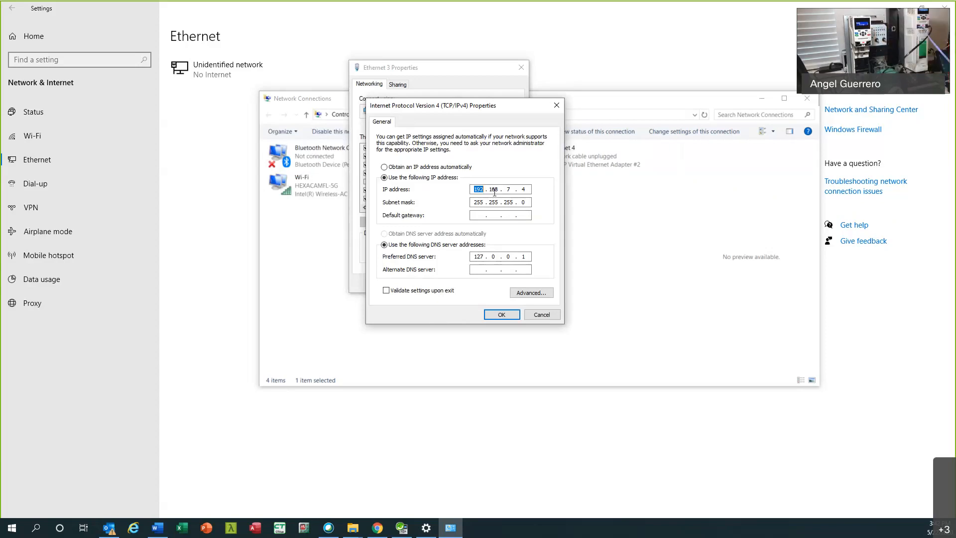
key("period")
key("period")
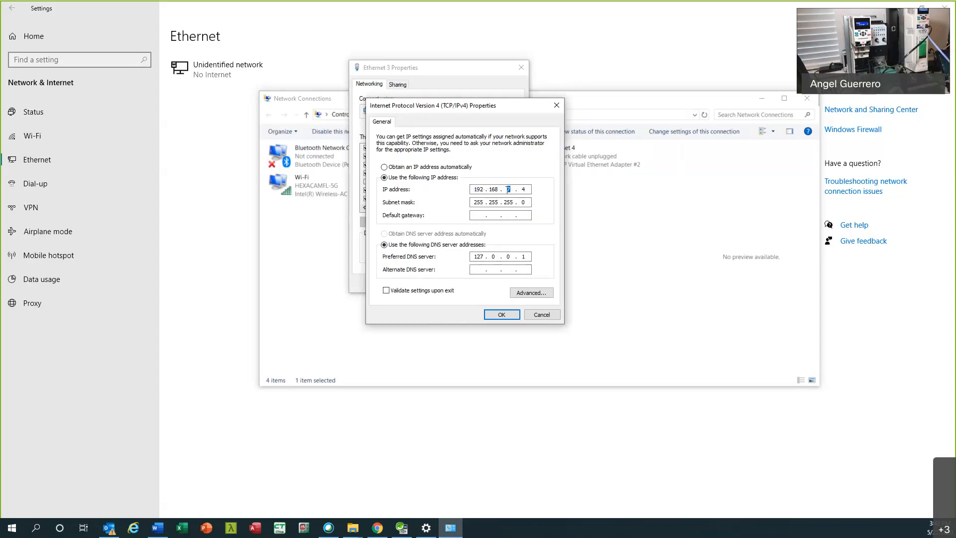
double_click(526, 190)
left_click(502, 314)
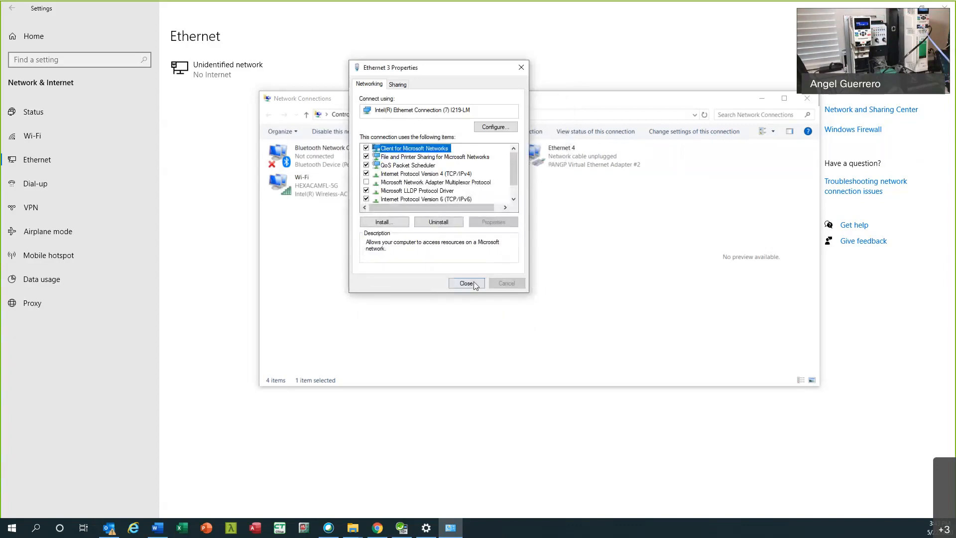
left_click(466, 284)
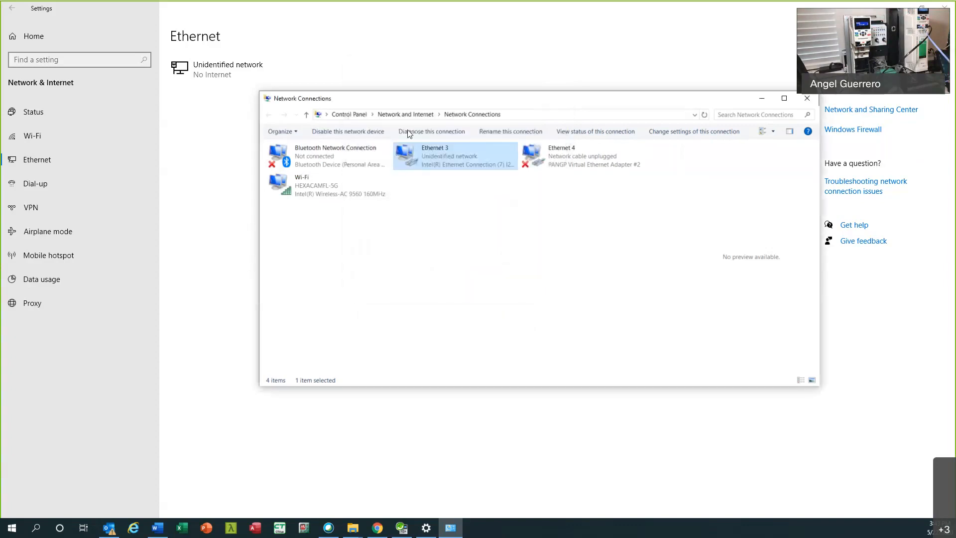
left_click(762, 98)
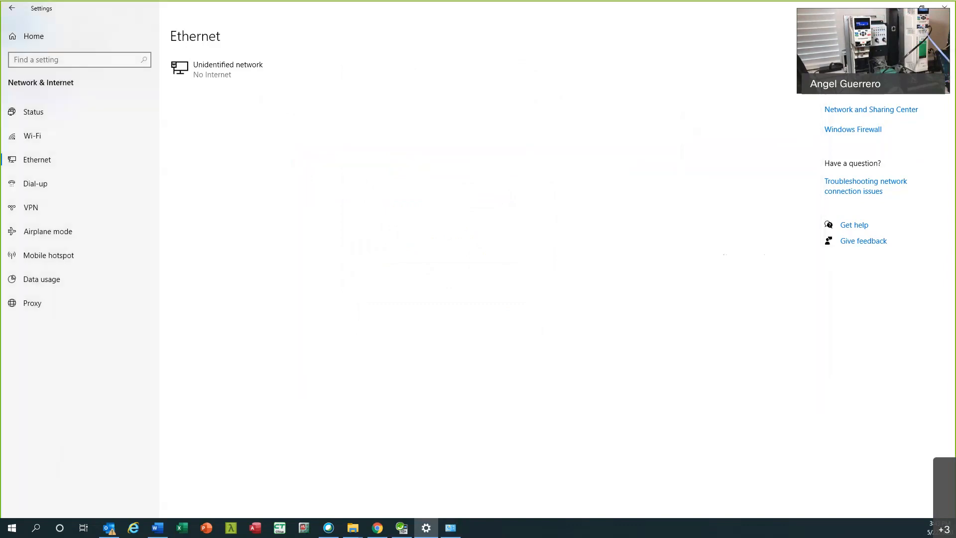
- Switch to Connect and create a project named M700_Enlinea using the Scan Ethernet network template
left_click(402, 528)
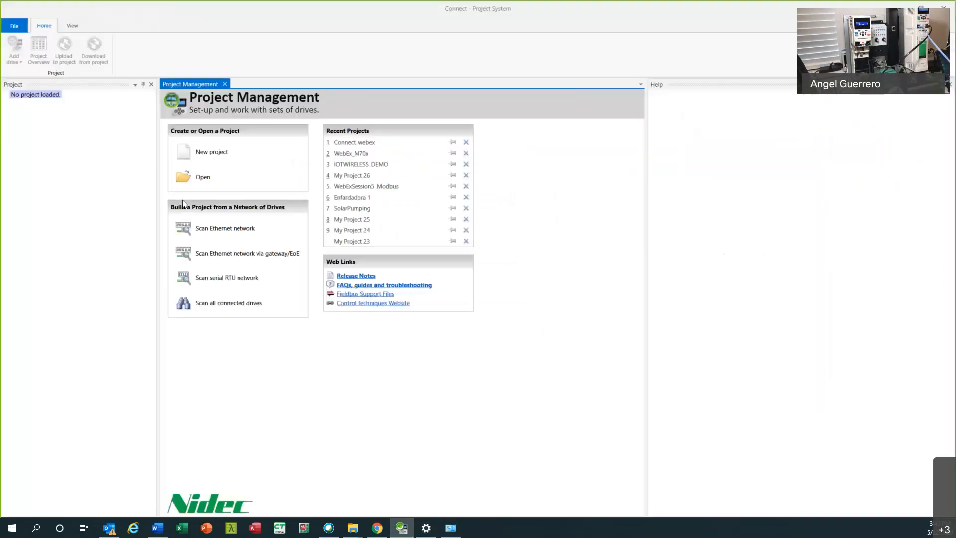
left_click(212, 151)
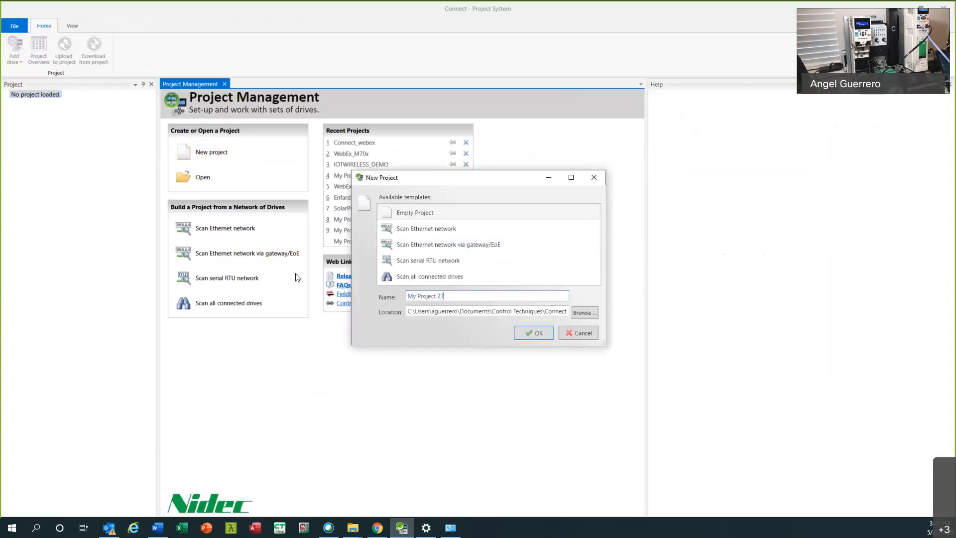
type("M700")
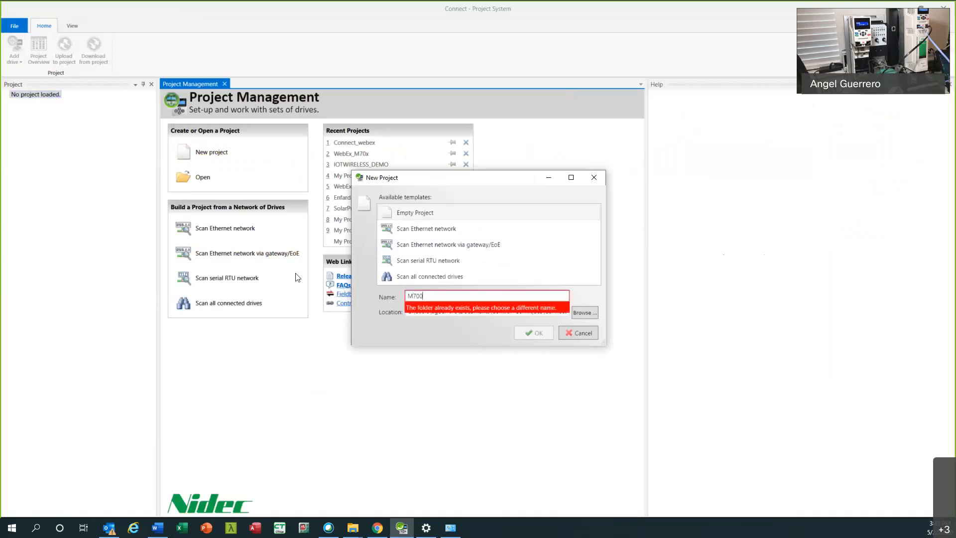
type("_En Line")
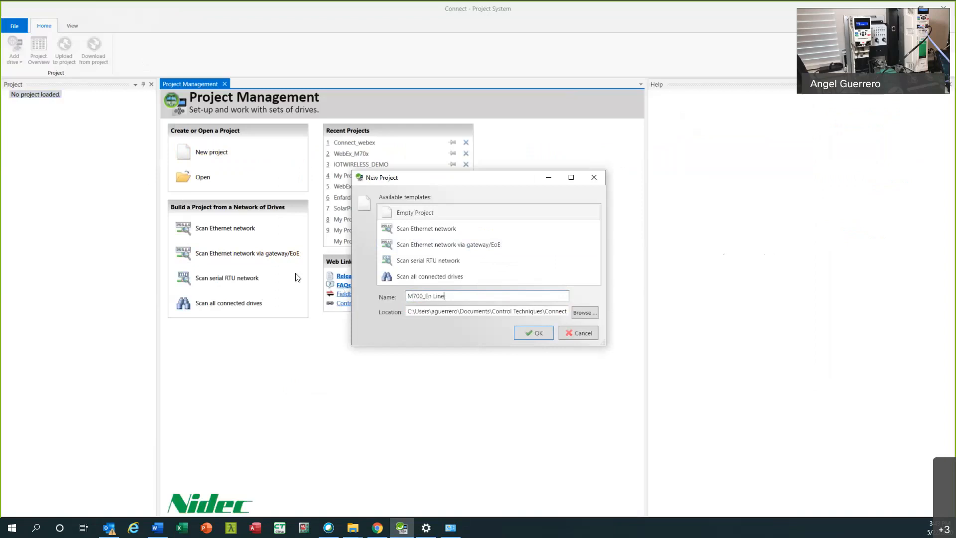
key("BackSpace")
key("BackSpace")
key("BackSpace")
key("BackSpace")
key("BackSpace")
type("linea")
left_click(398, 229)
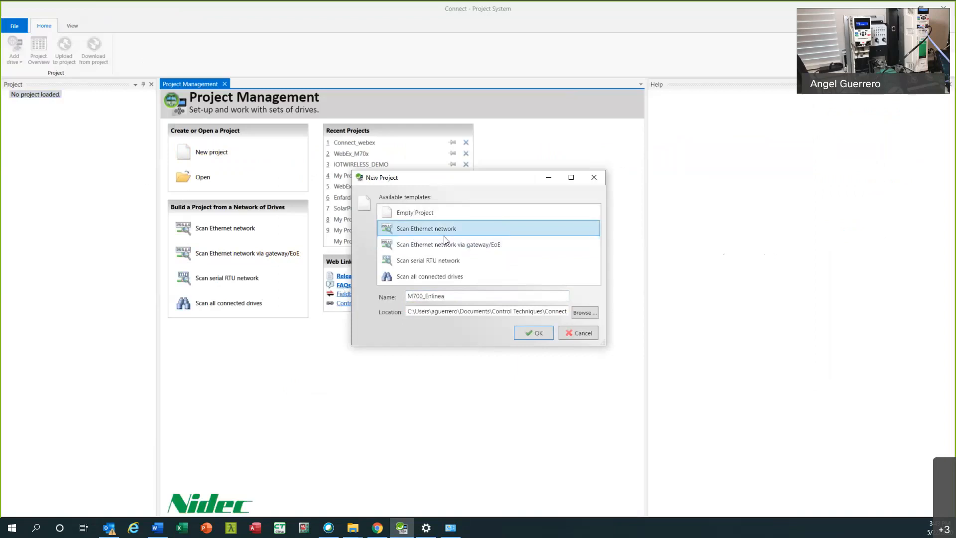
left_click(524, 333)
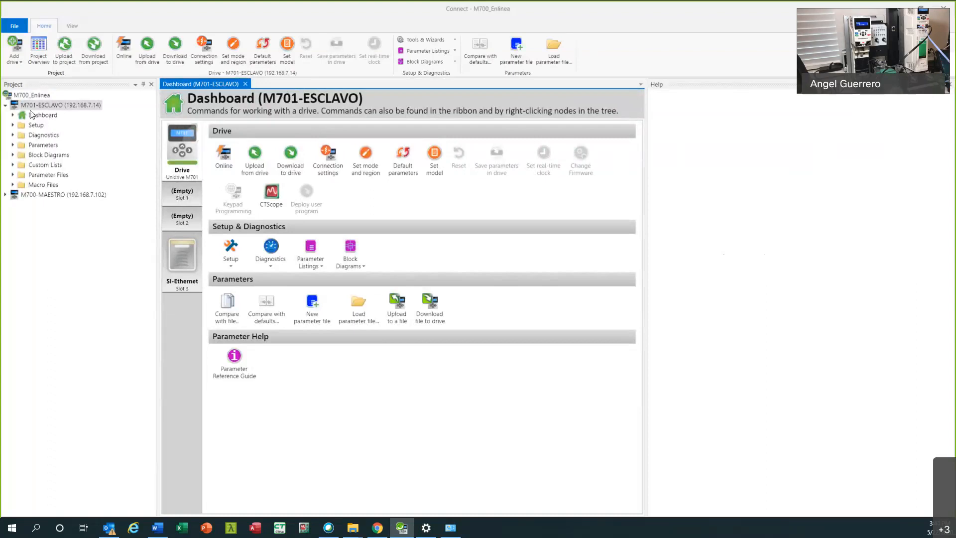
- Collapse the M701-ESCLAVO node in the project tree and put the M701-ESCLAVO and M700-MAESTRO drives online from their dashboards
left_click(5, 106)
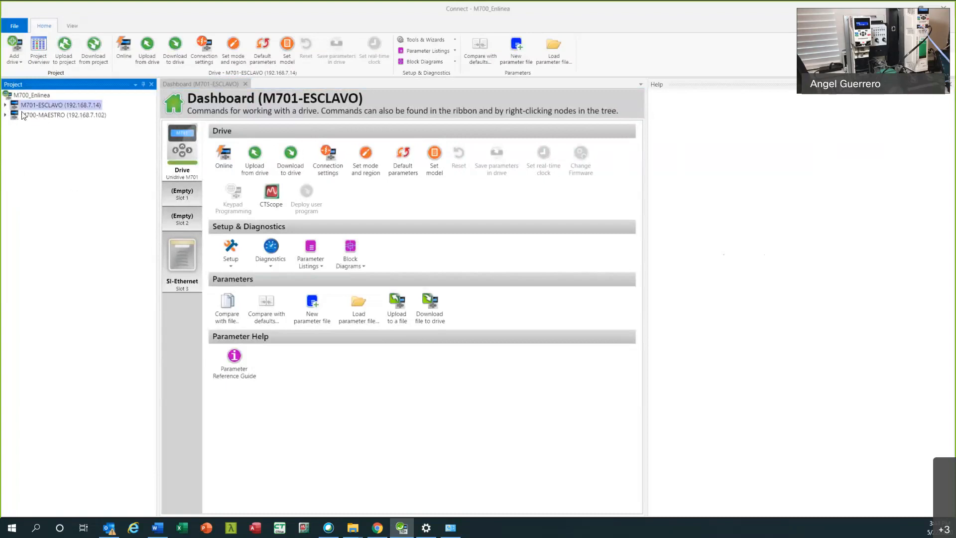
double_click(67, 104)
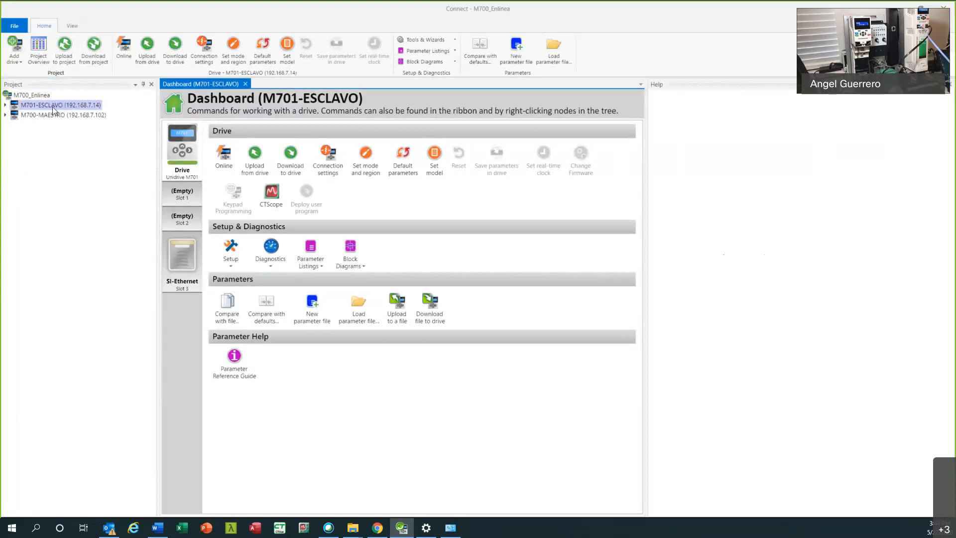
left_click(224, 154)
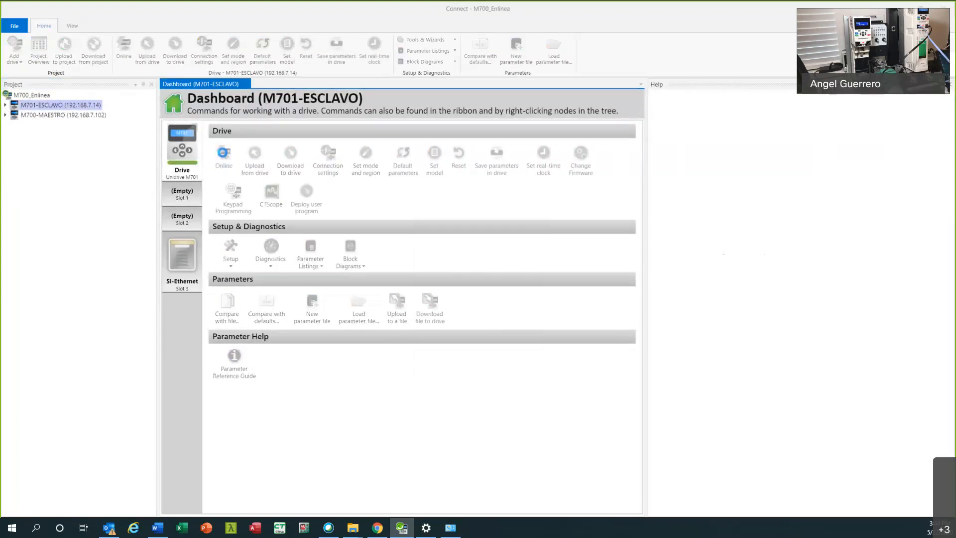
double_click(46, 115)
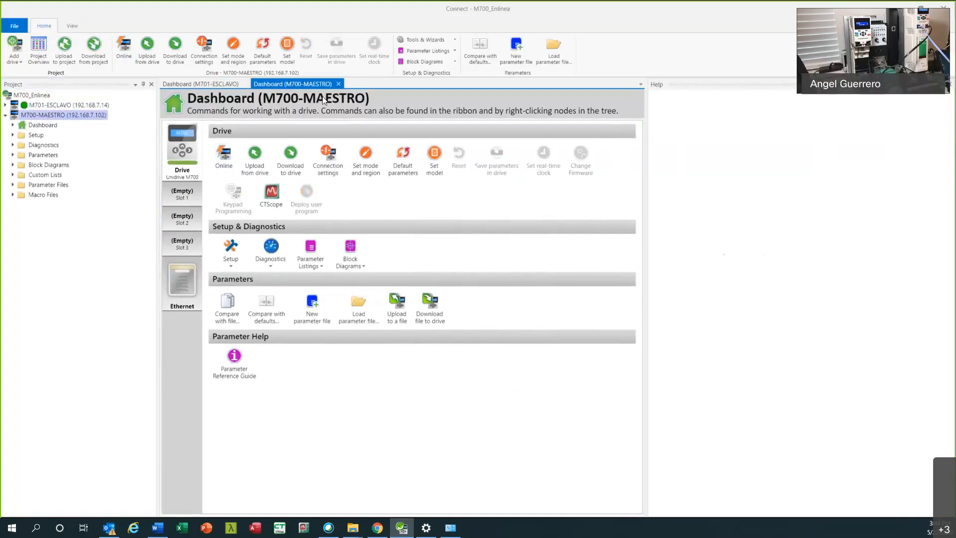
left_click(224, 156)
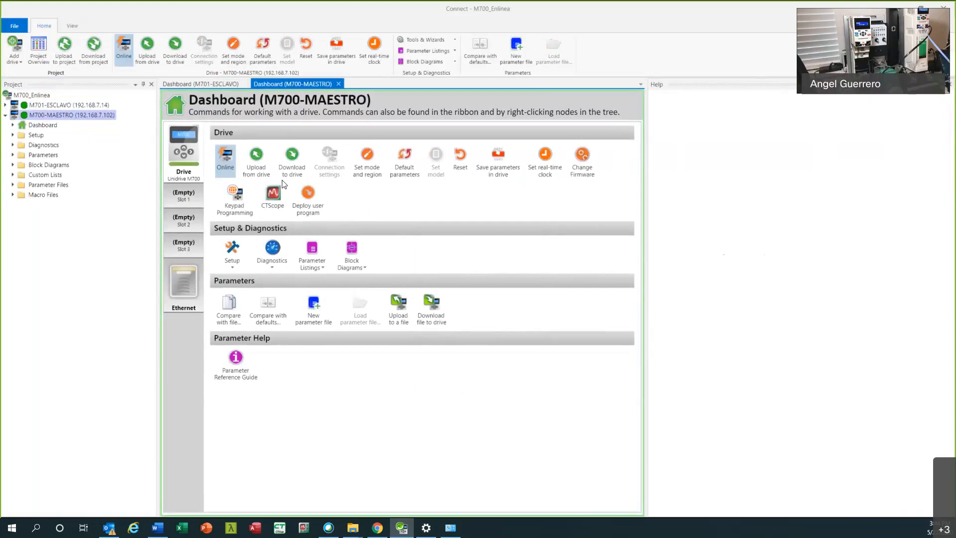
- Expand the Parameters folder of M700-MAESTRO and open Menu 00 : Quick Setup to view its live parameters
left_click(13, 156)
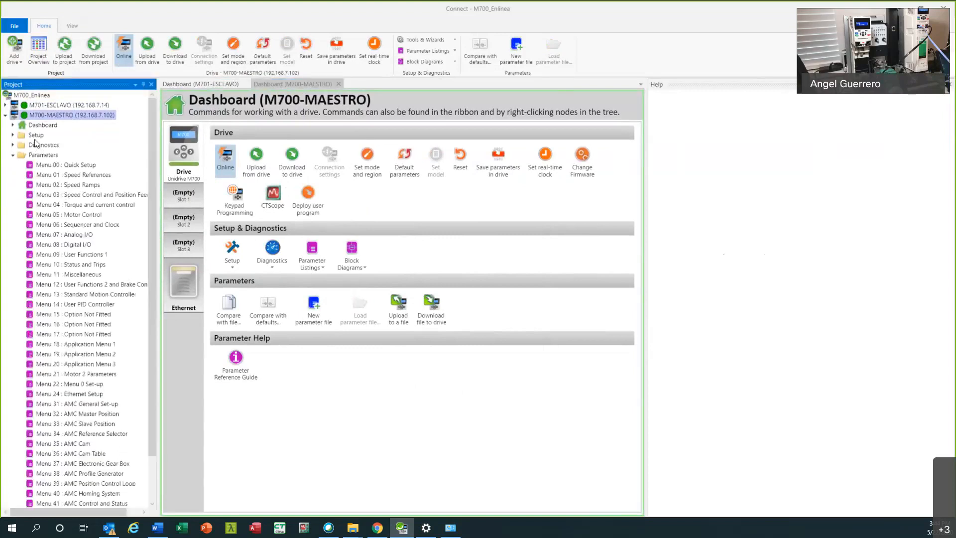
left_click(68, 167)
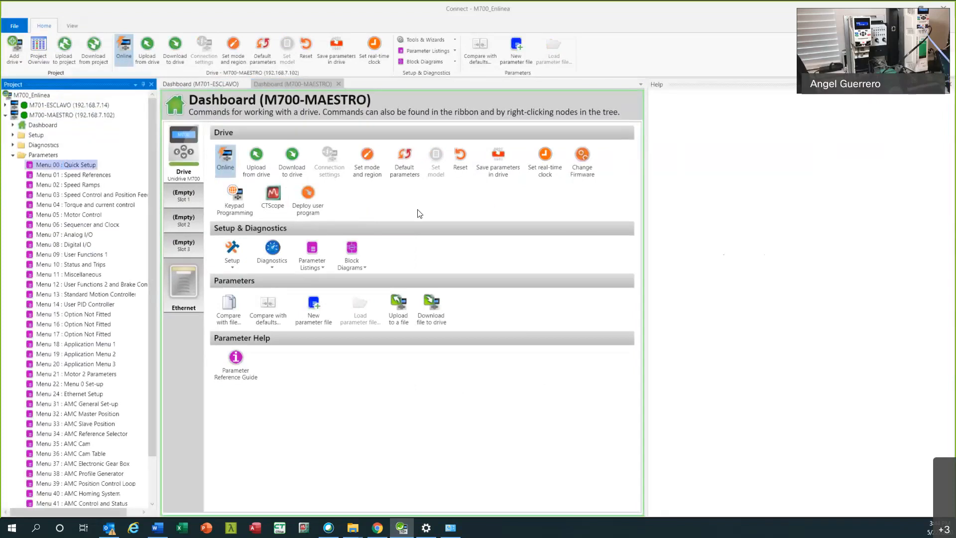
scroll(496, 322, "down", 8)
scroll(497, 322, "up", 8)
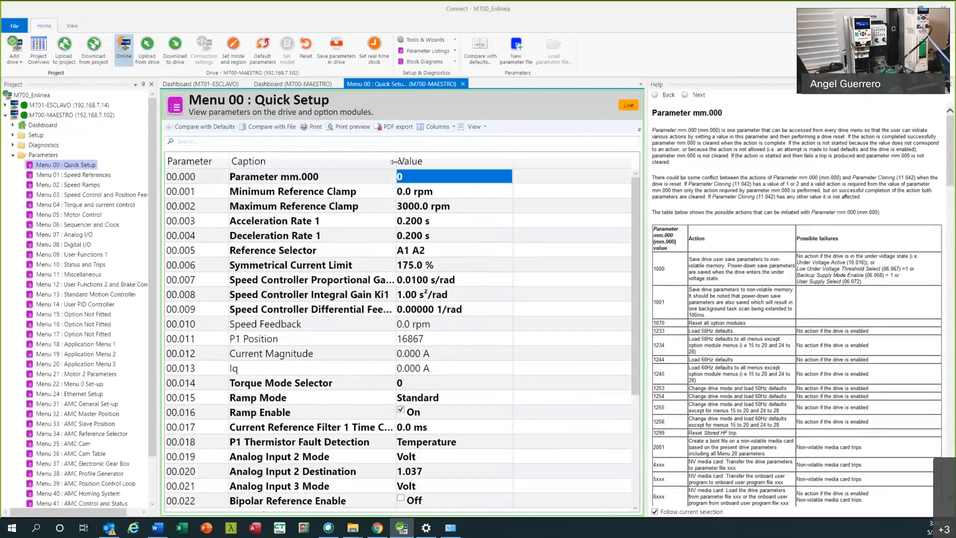
scroll(438, 308, "down", 8)
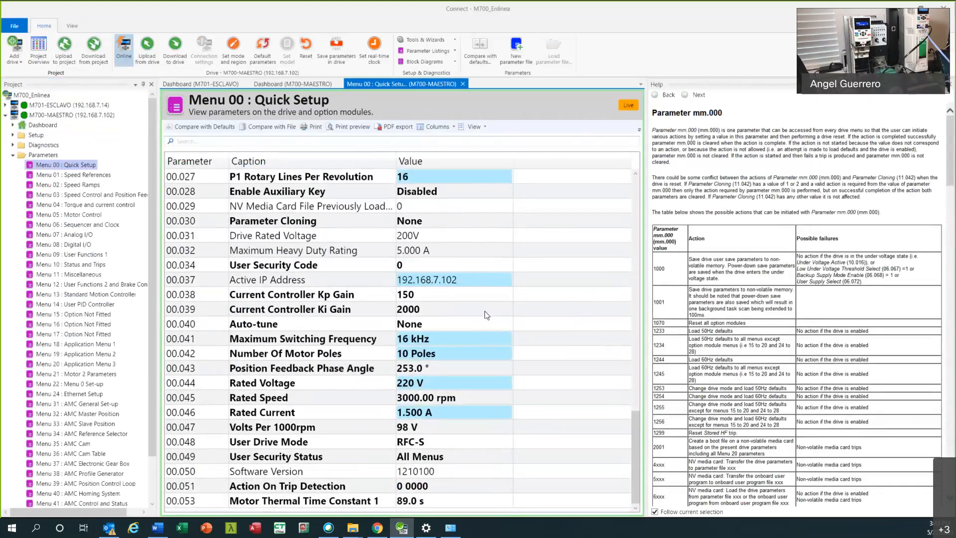
- Examine the Active IP Address, Maximum Switching Frequency, Number Of Motor Poles and Rated Speed parameters with their help entries
left_click(445, 340)
left_click(467, 283)
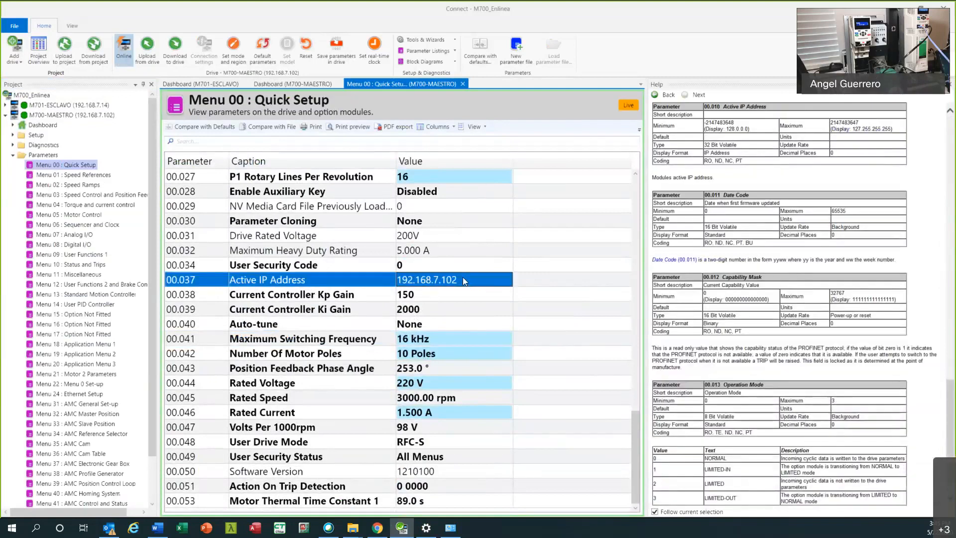
left_click(446, 341)
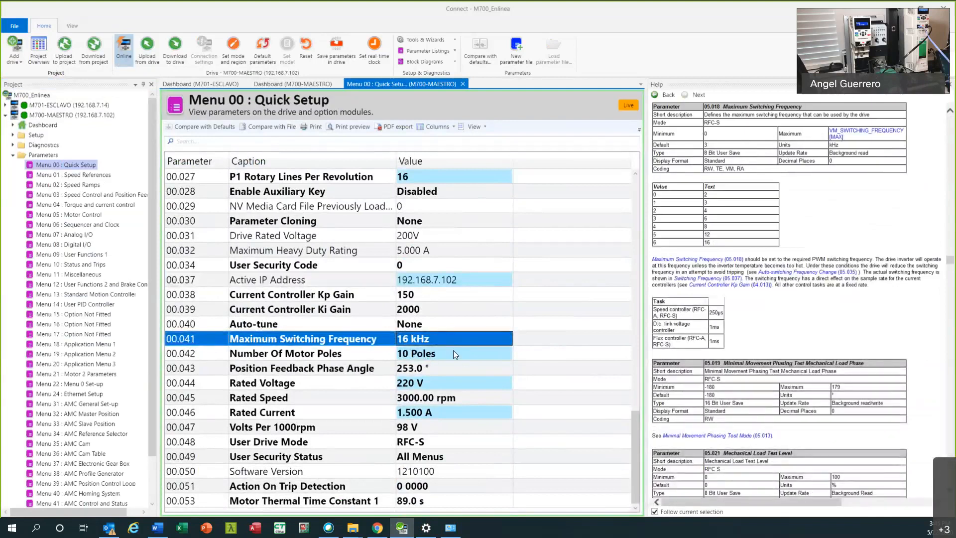
left_click(453, 354)
scroll(428, 363, "up", 6)
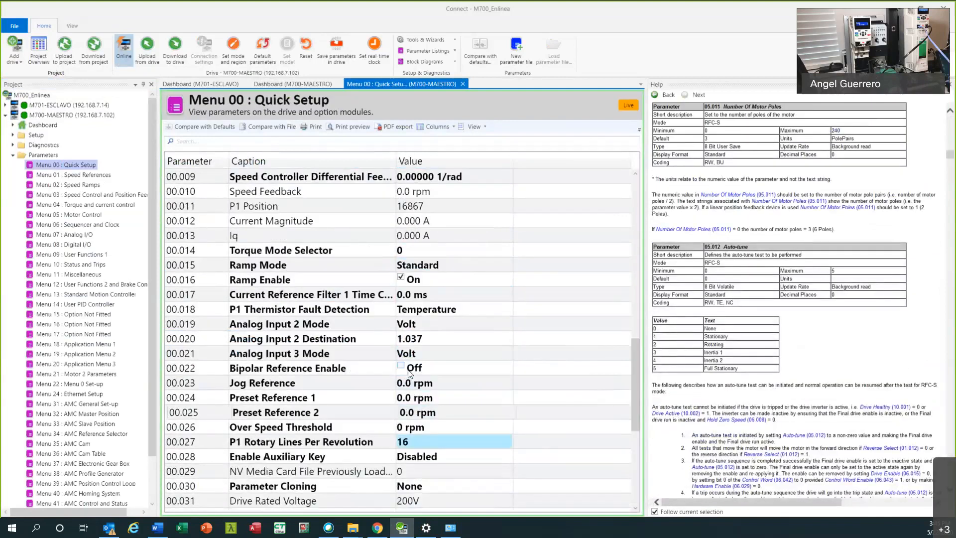
scroll(418, 331, "up", 3)
scroll(452, 400, "down", 9)
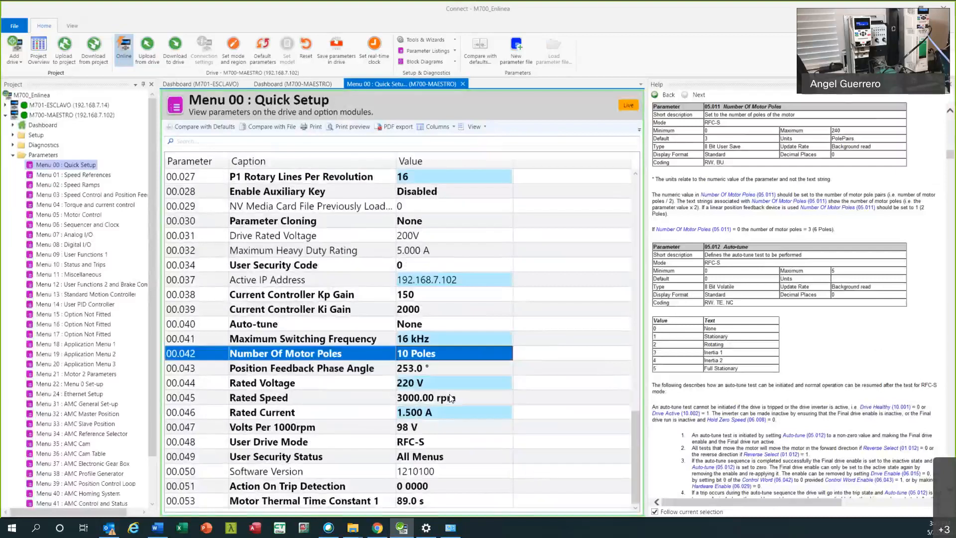
left_click(438, 397)
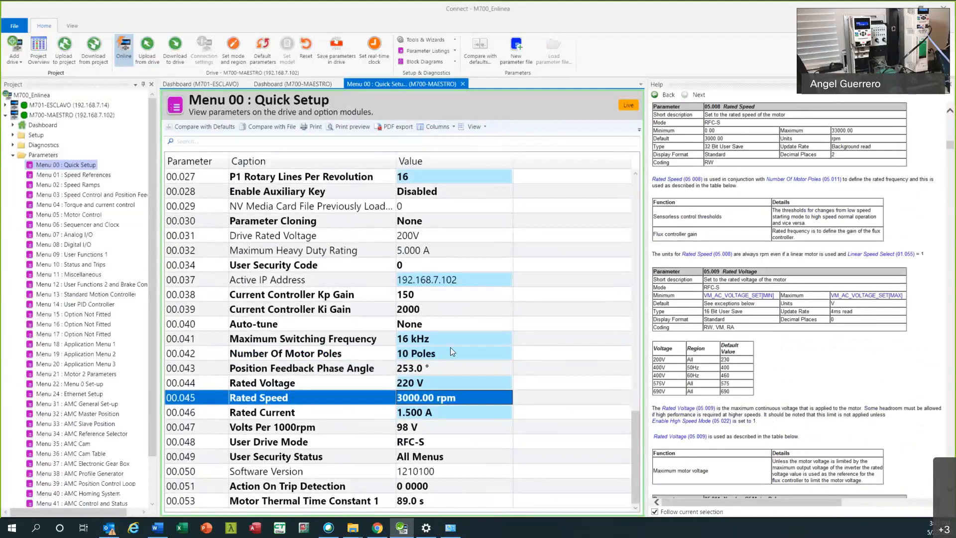
- Take the M700-MAESTRO drive offline and collapse its Parameters folder in the project tree
left_click(86, 117)
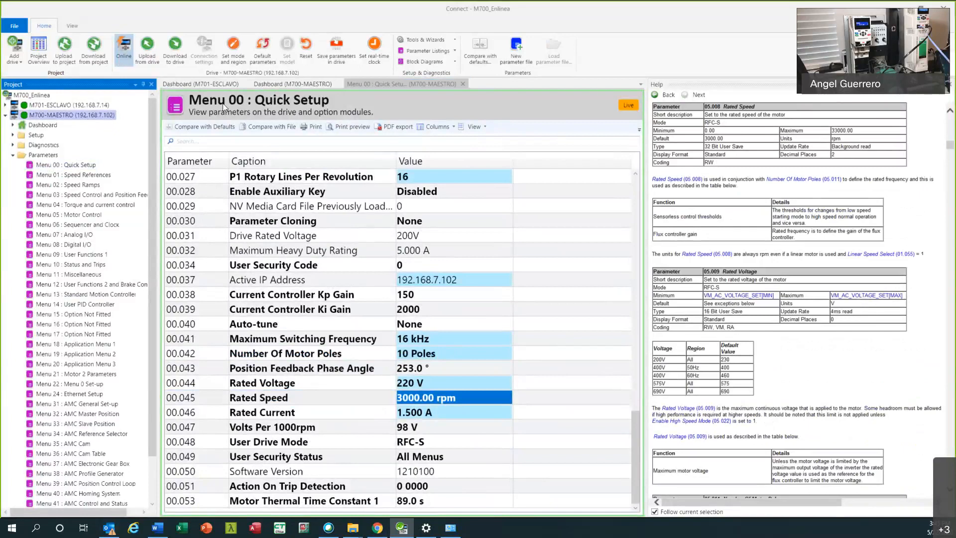
left_click(125, 49)
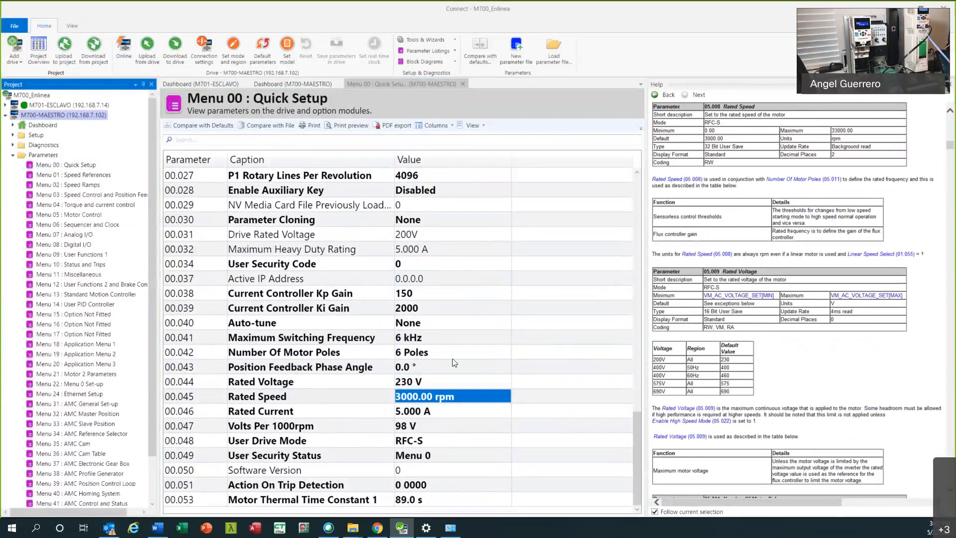
left_click(13, 155)
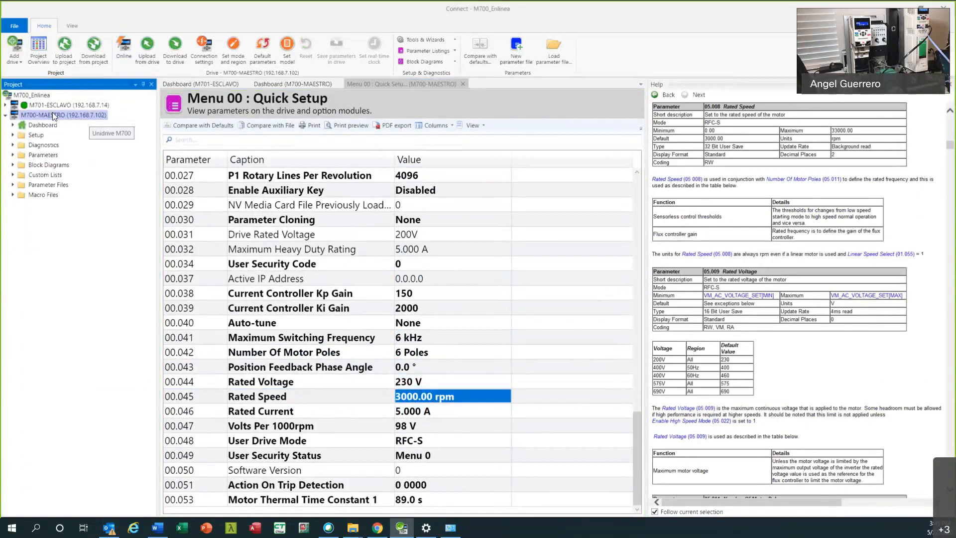
- Put the M700-MAESTRO drive online and upload the parameters of both drives to the project, overwriting the parameters in each project drive
left_click(123, 48)
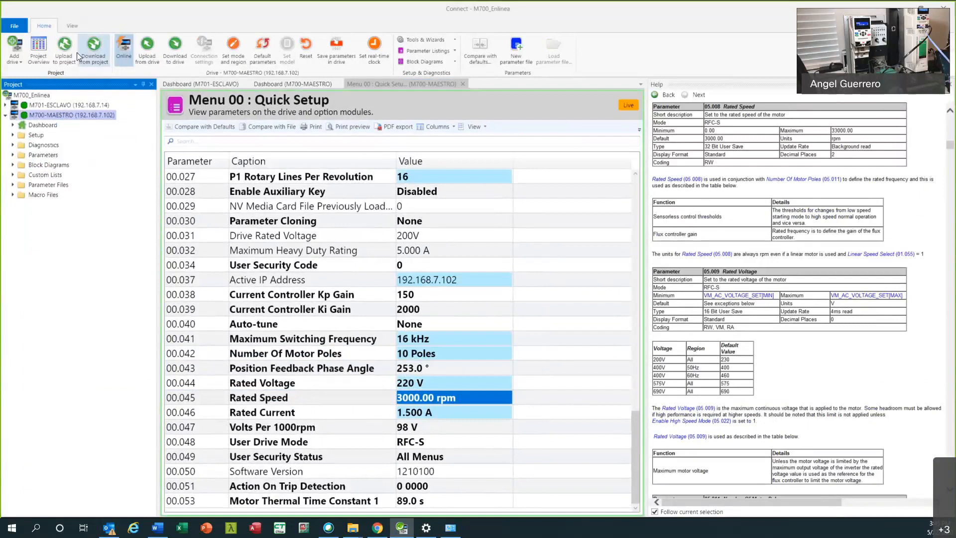
left_click(22, 128)
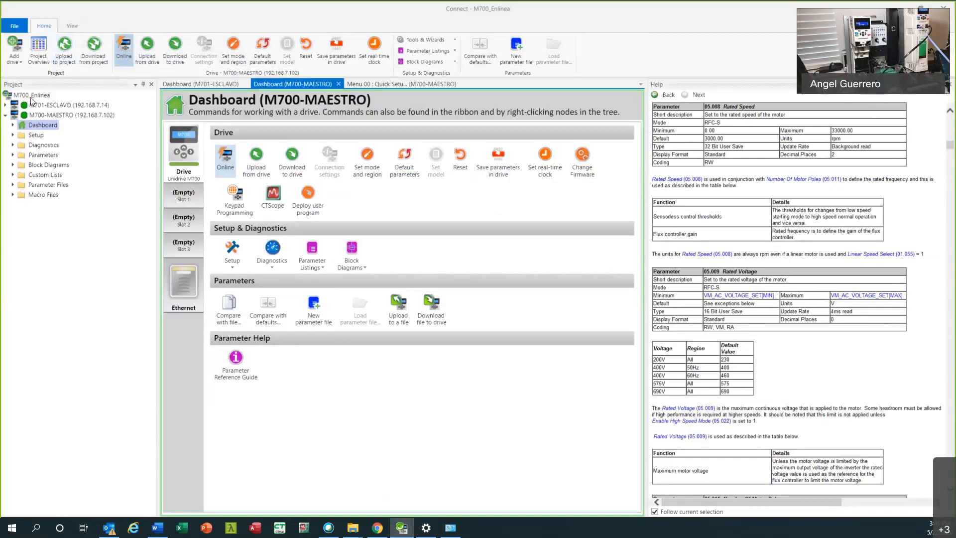
left_click(65, 50)
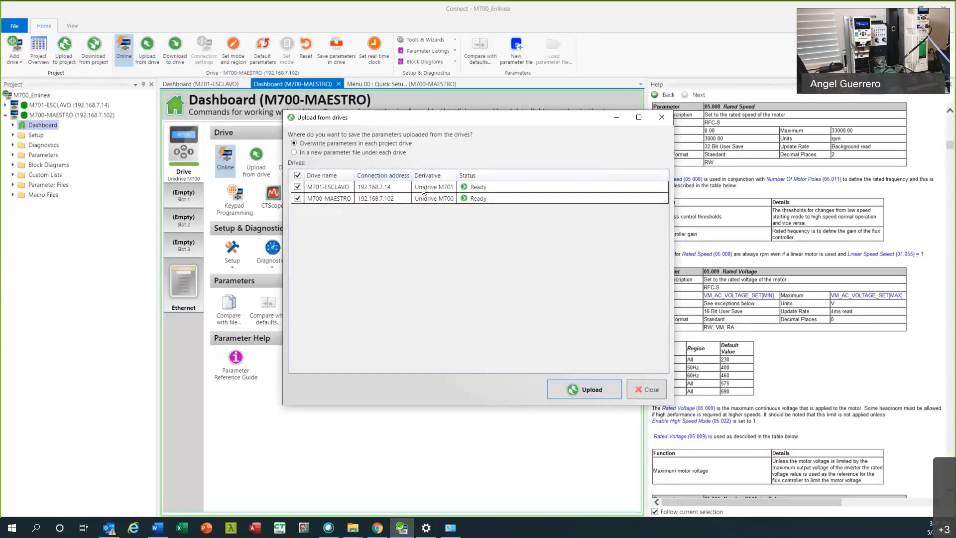
left_click(587, 391)
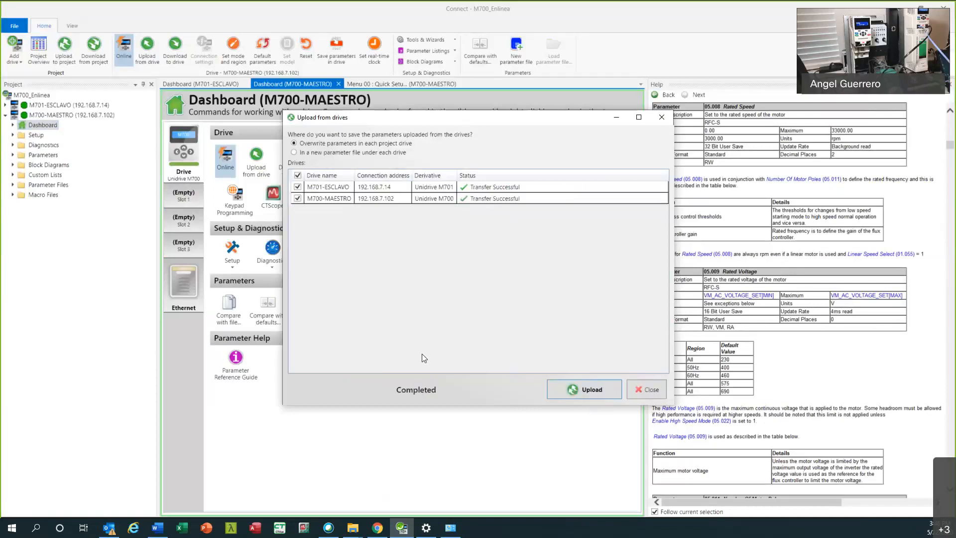
left_click(645, 390)
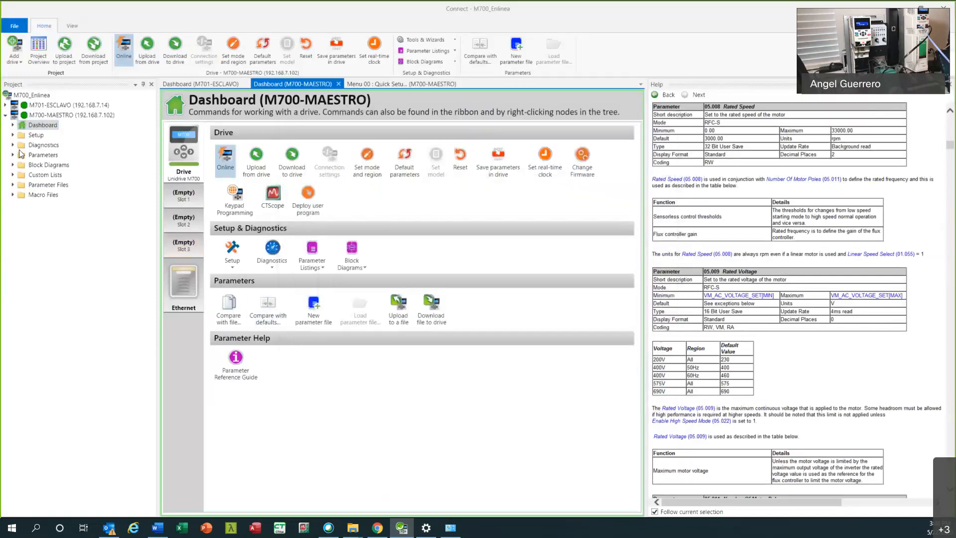
- Take the M700-MAESTRO drive offline and check its Active IP Address in Menu 00 : Quick Setup
left_click(393, 87)
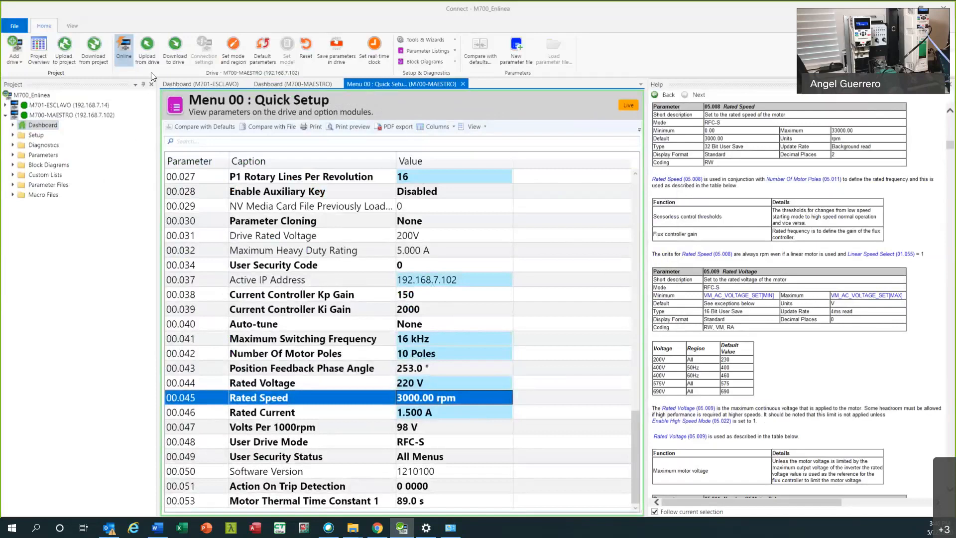
left_click(124, 49)
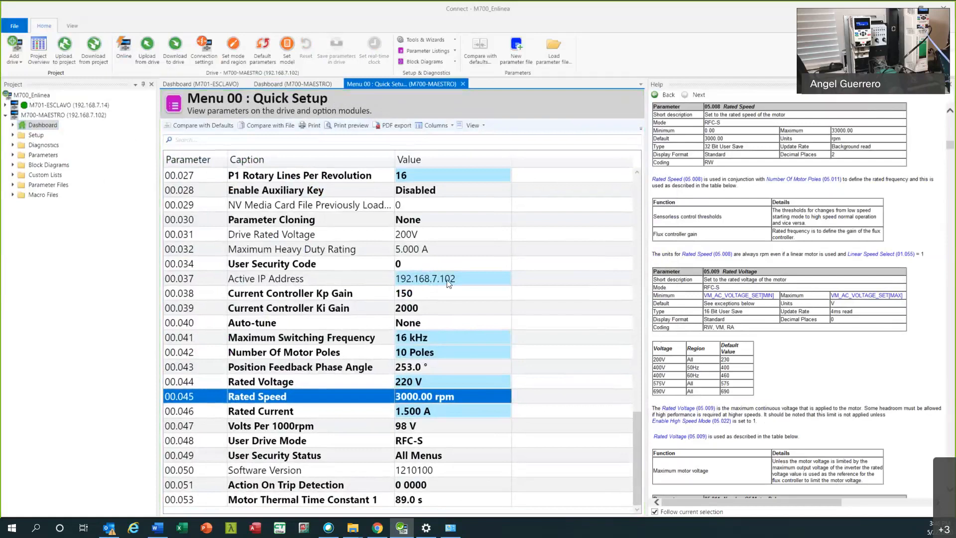
left_click(448, 283)
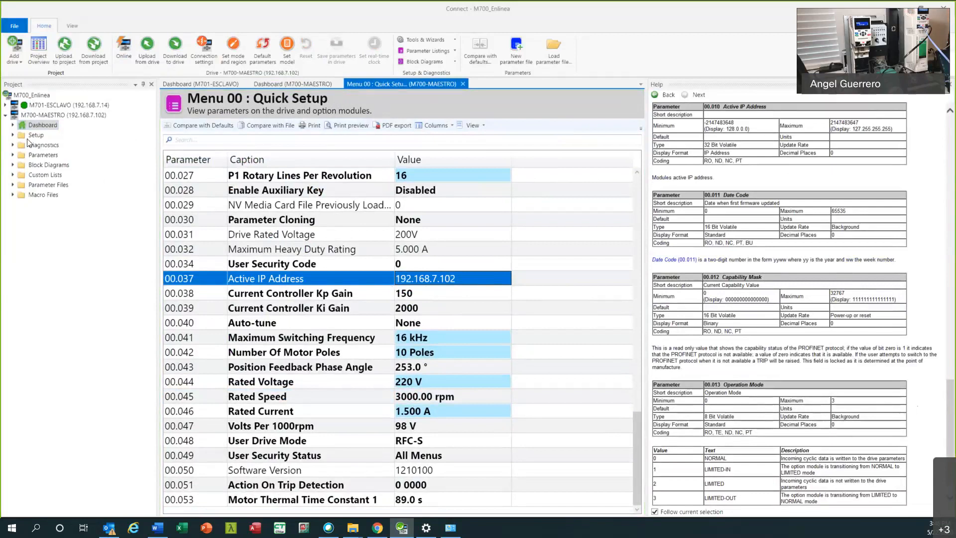
left_click(13, 126)
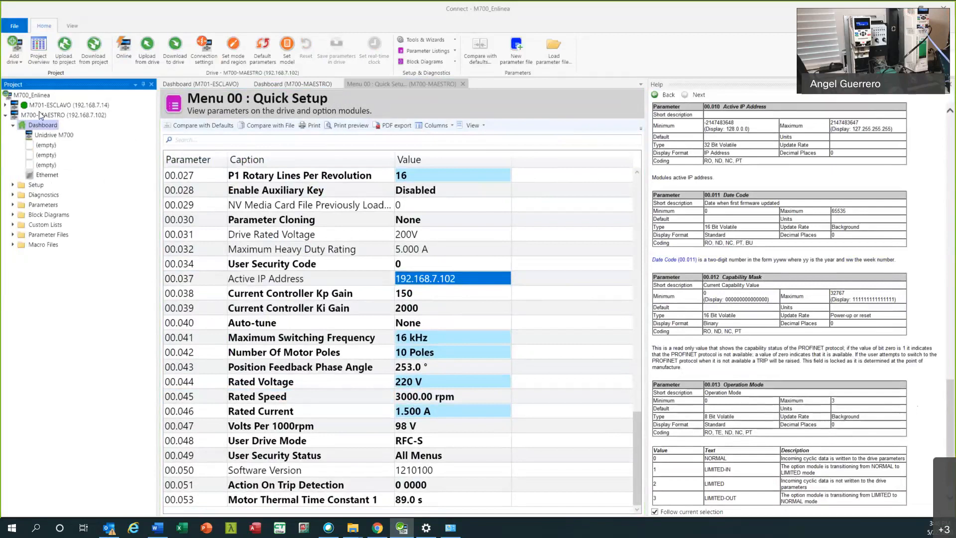
left_click(13, 125)
left_click(13, 155)
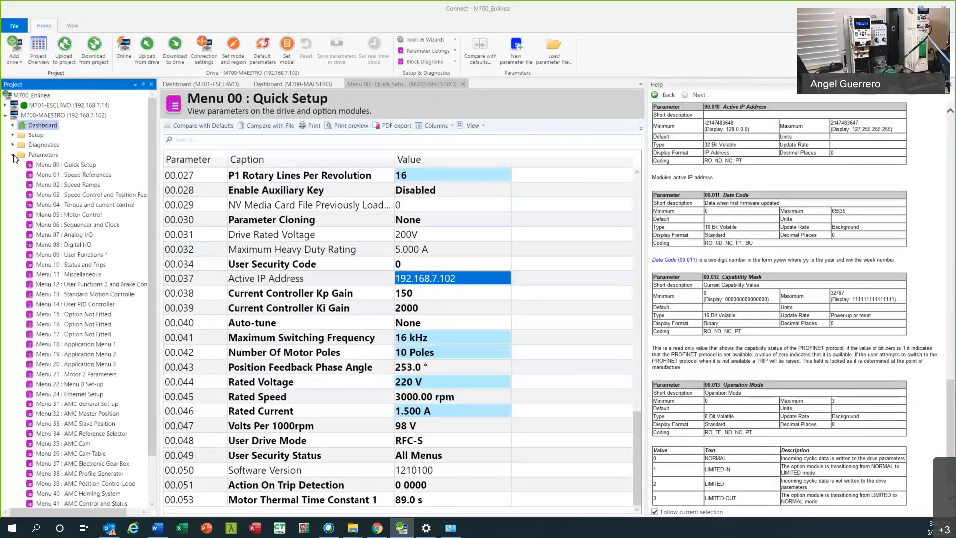
left_click(12, 155)
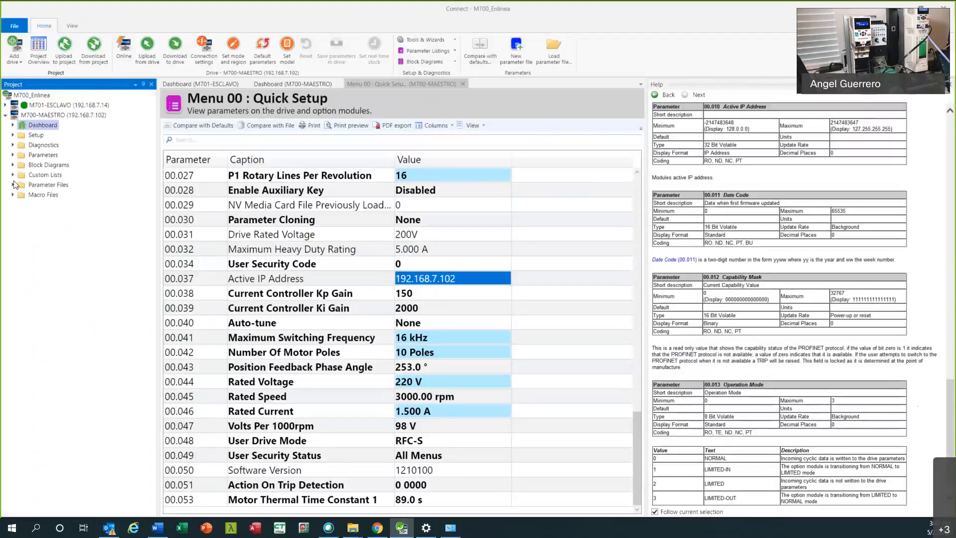
- Create a new parameter file in the Parameter Files folder of M700-MAESTRO under the suggested name and save it
left_click(13, 185)
left_click(58, 196)
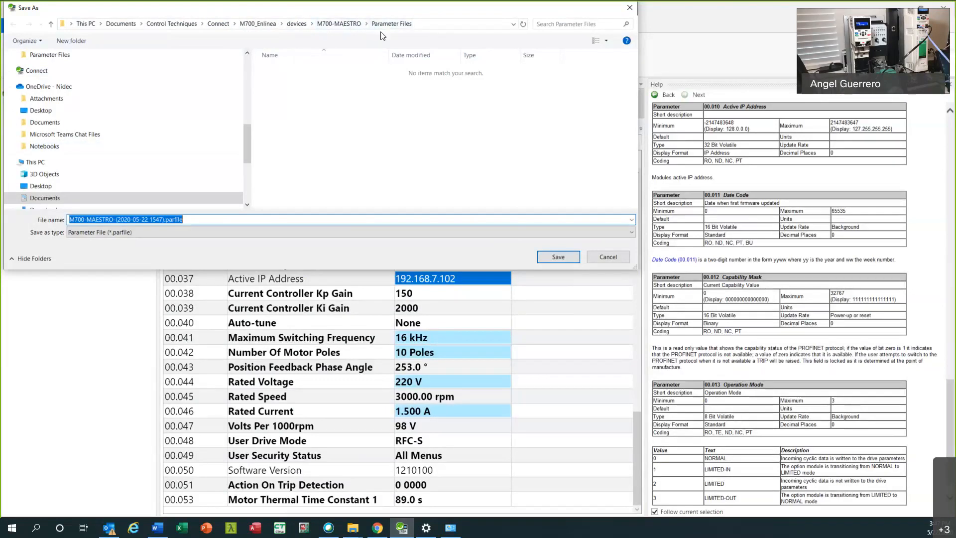
left_click(548, 256)
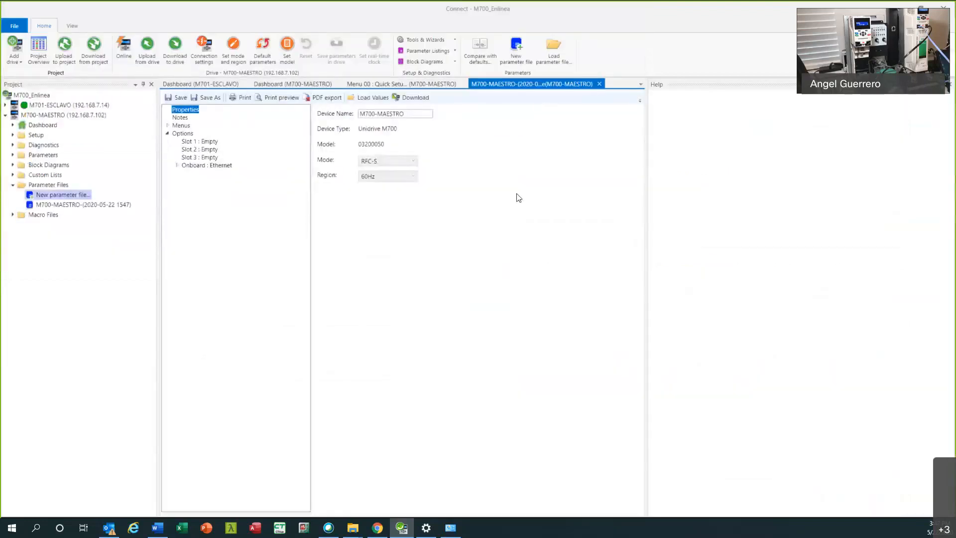
left_click(182, 99)
- Examine Menu 4.02 : Ethernet Configuration and Menu 06 : Sequencer and Clock in the parameter file, then close it and collapse Parameter Files
left_click(177, 165)
left_click(219, 174)
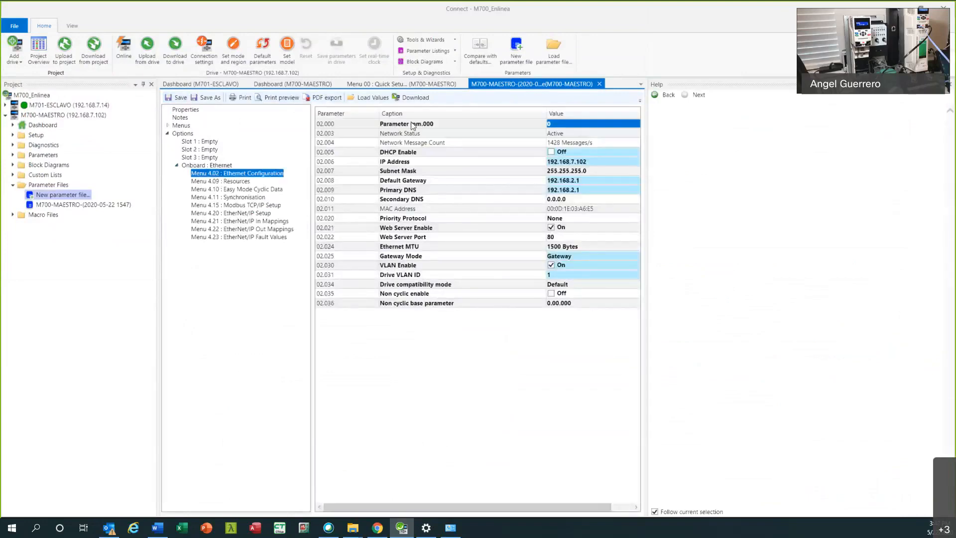
left_click(168, 125)
left_click(215, 213)
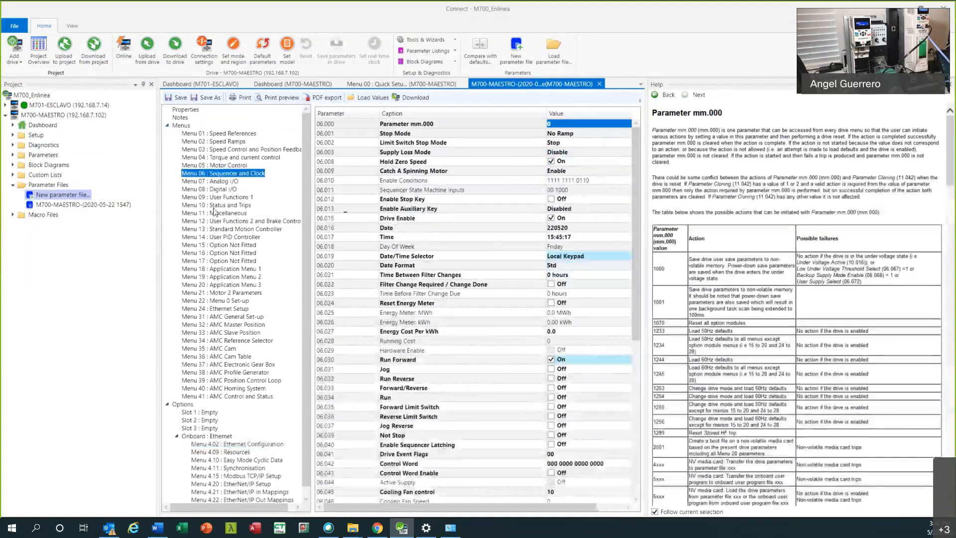
left_click(168, 126)
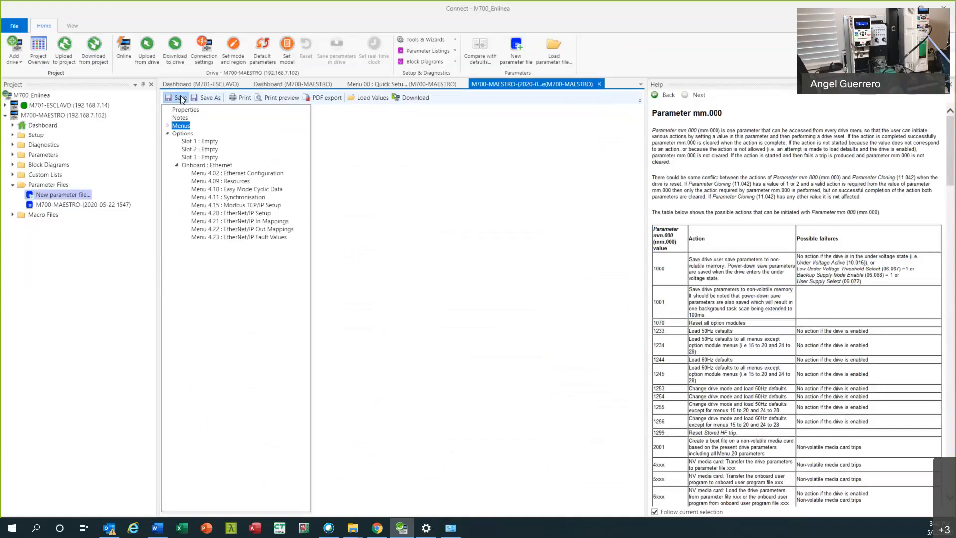
left_click(599, 84)
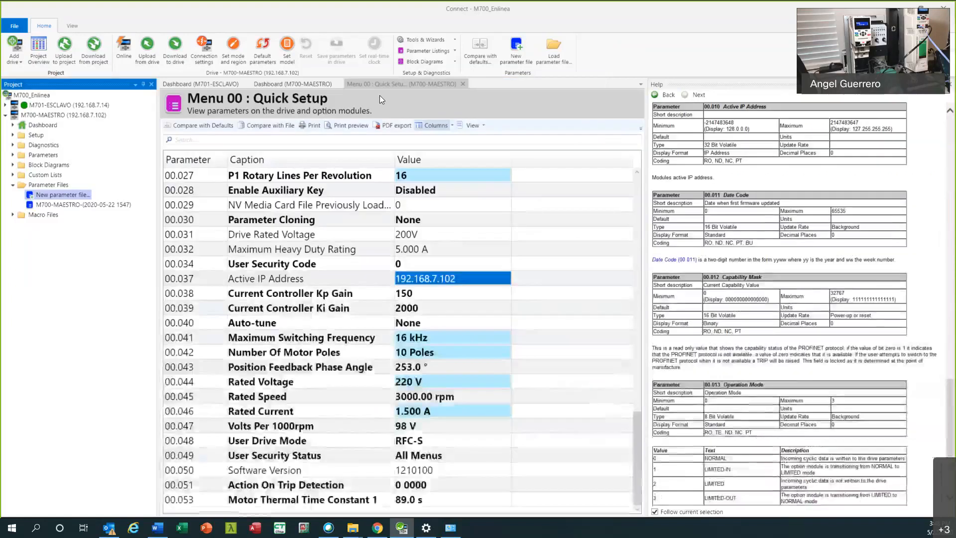
left_click(13, 185)
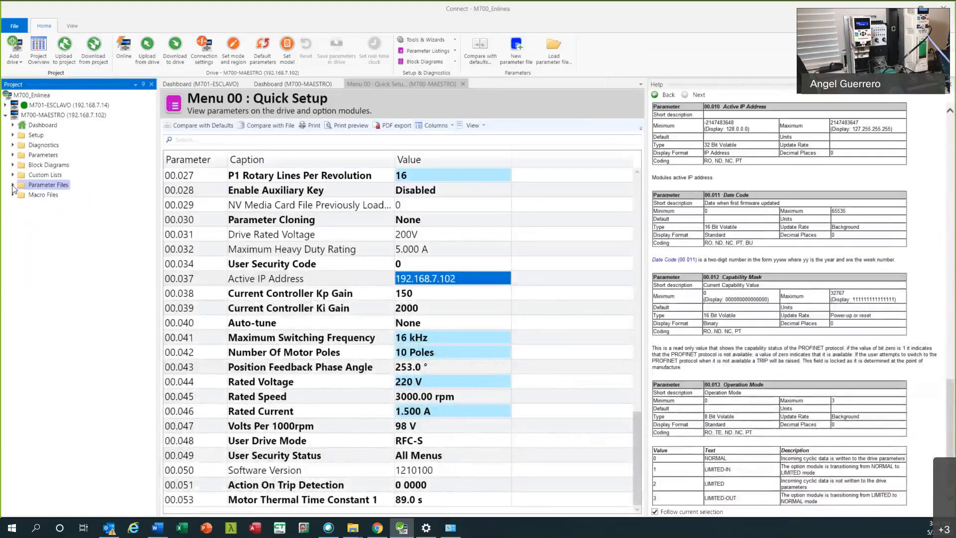
- View the I/O Setup and Motor & Position Feedback Setup pages of M700-MAESTRO, then close the motor setup page
left_click(15, 135)
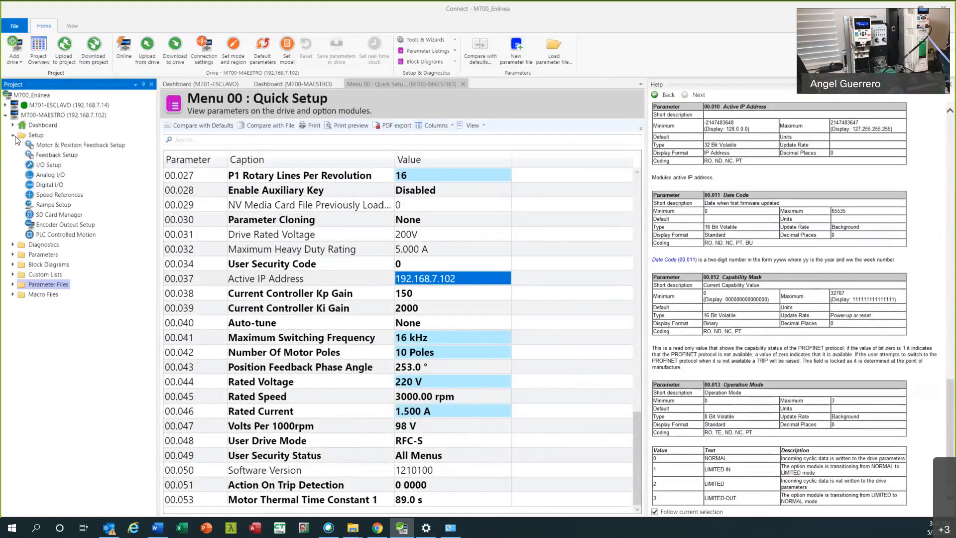
left_click(13, 245)
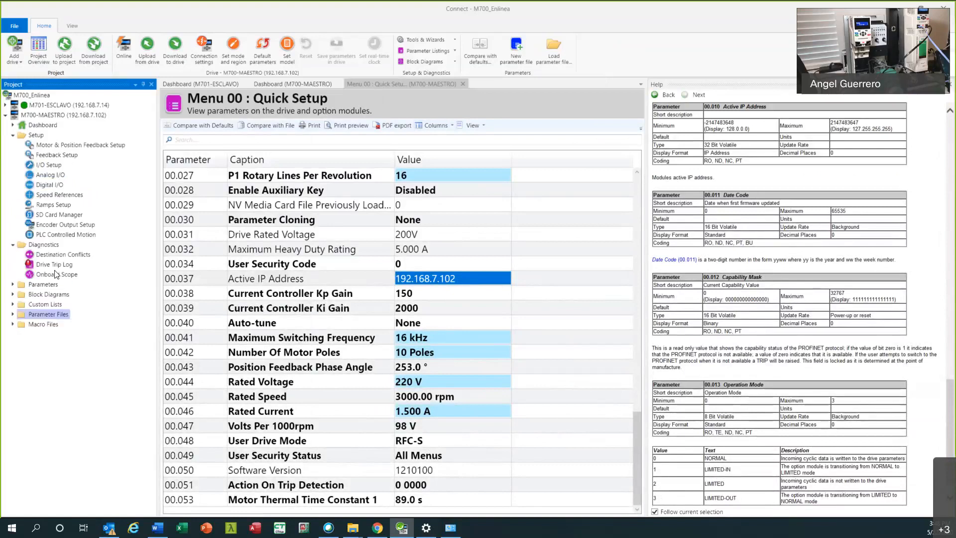
left_click(48, 164)
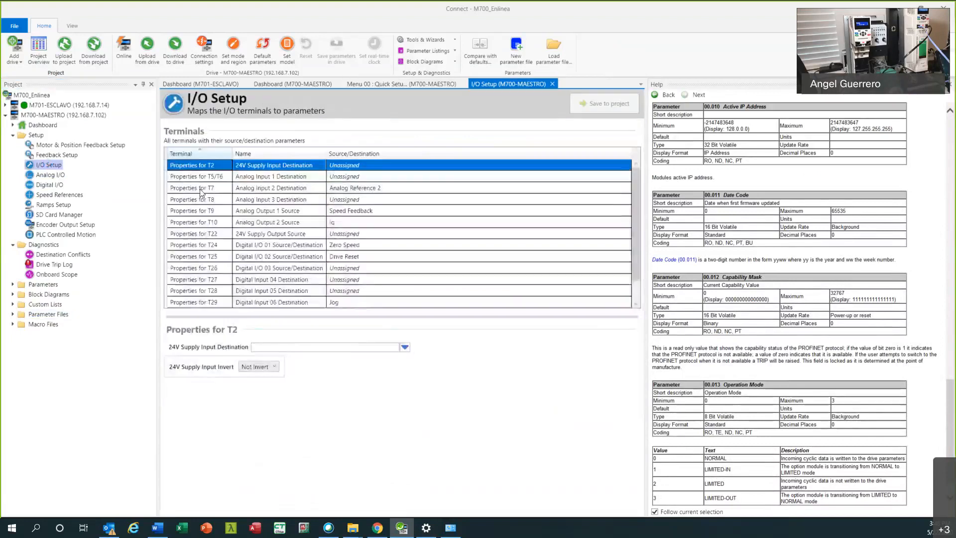
left_click(52, 147)
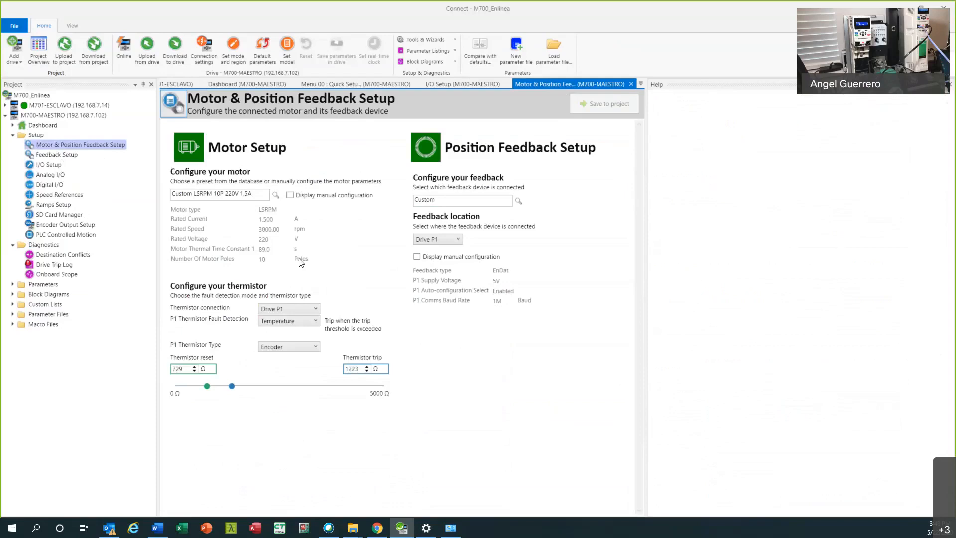
left_click(12, 135)
left_click(5, 115)
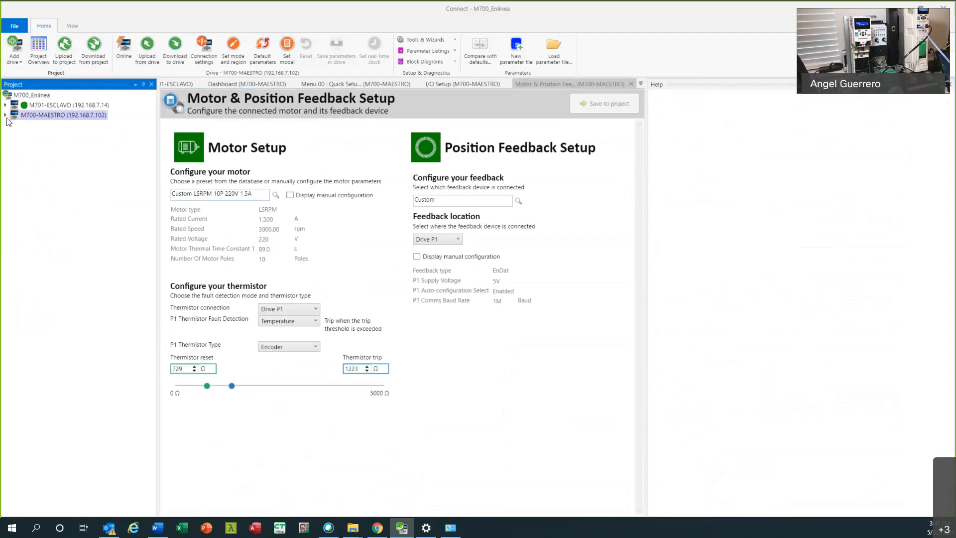
left_click(631, 84)
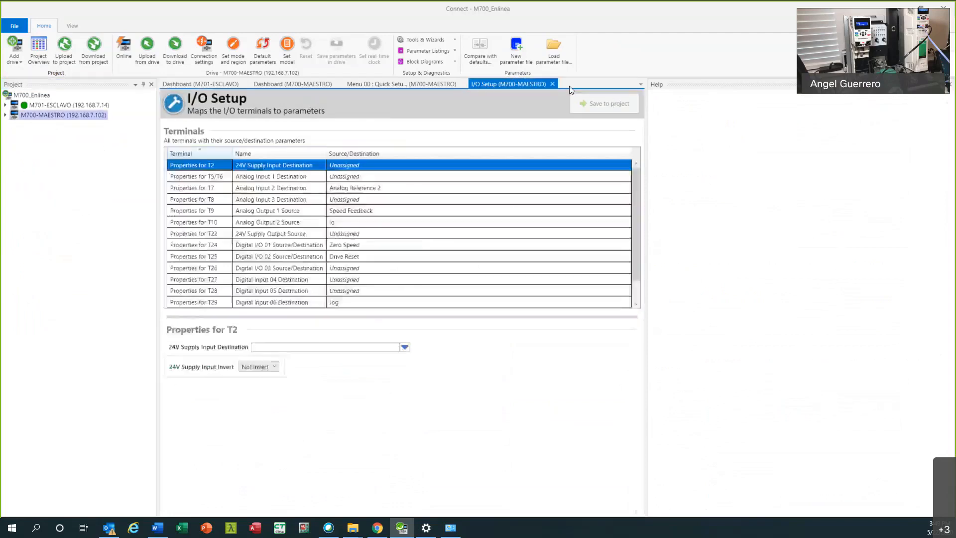
- Create a new custom list under Custom Lists of M700-MAESTRO and save it with the suggested name
left_click(6, 115)
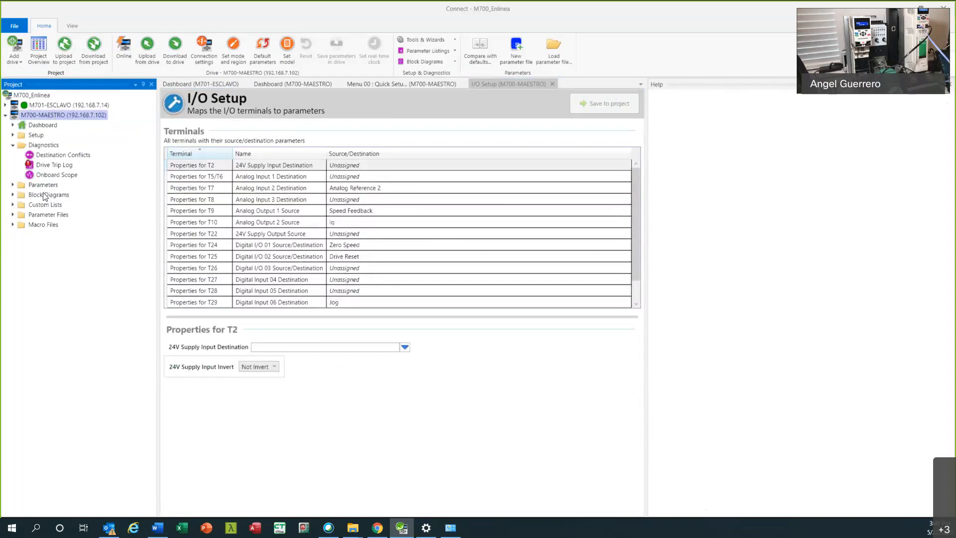
left_click(13, 206)
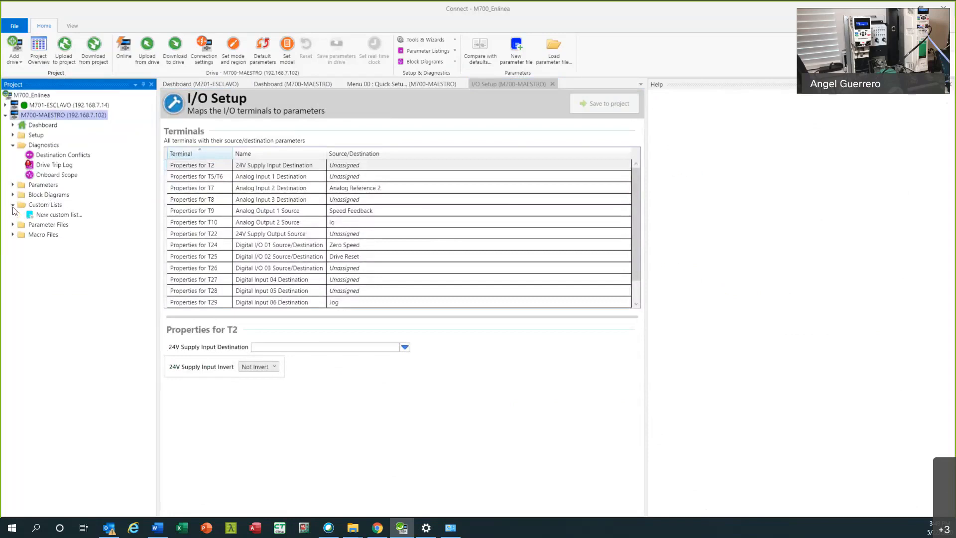
double_click(54, 215)
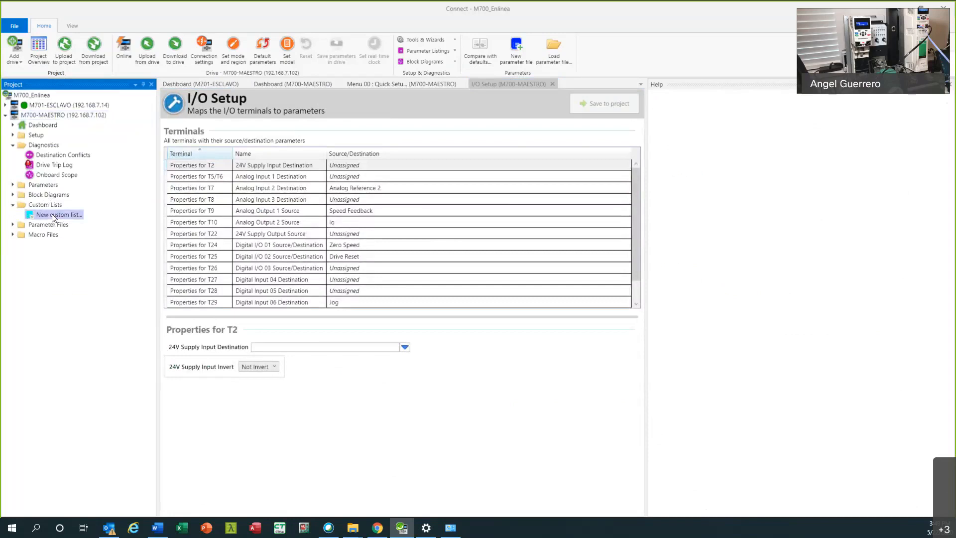
left_click(574, 258)
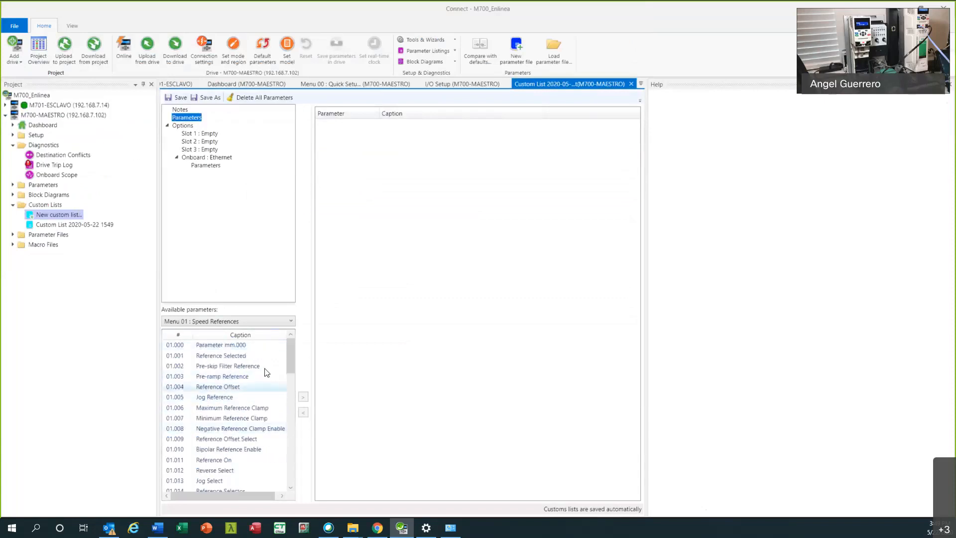
- Add 04.001 Current Magnitude and 04.019 Motor Protection Accumulator from Menu 04 : Torque and current control to the custom list
left_click_drag(258, 199, 259, 200)
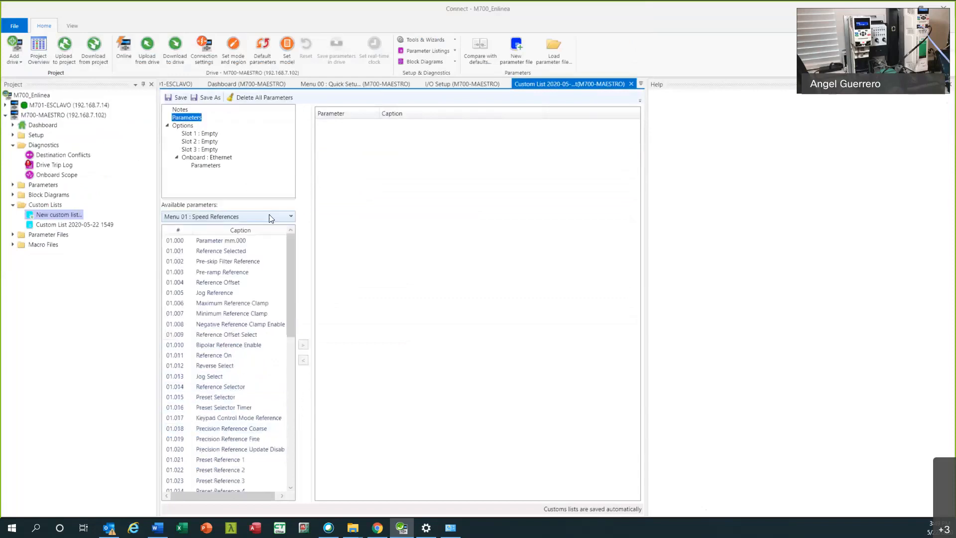
left_click(279, 217)
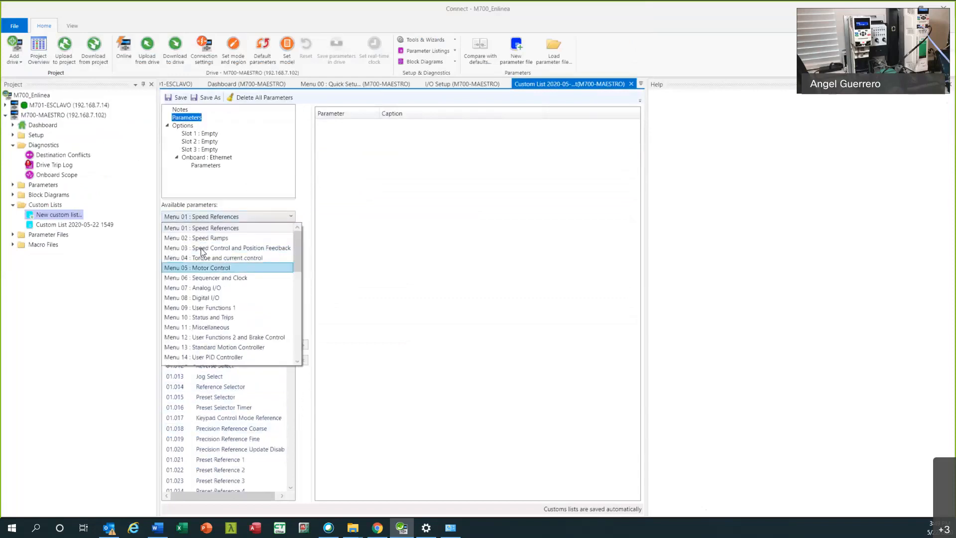
left_click(219, 257)
left_click(219, 251)
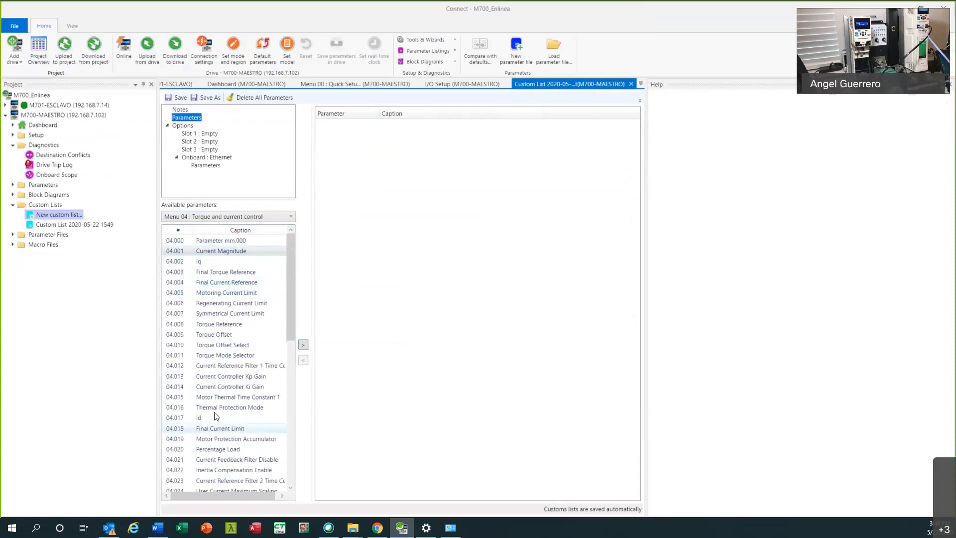
scroll(214, 418, "down", 3)
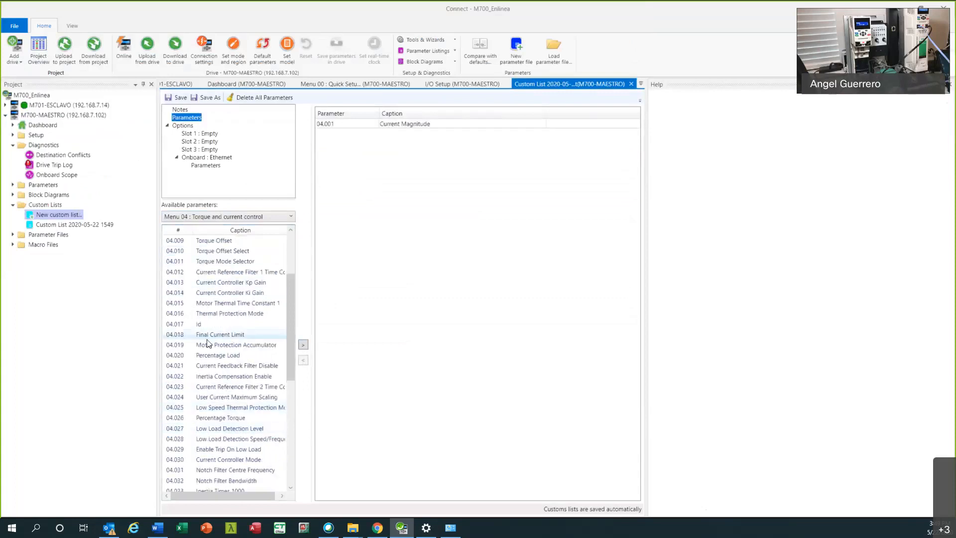
left_click(230, 345)
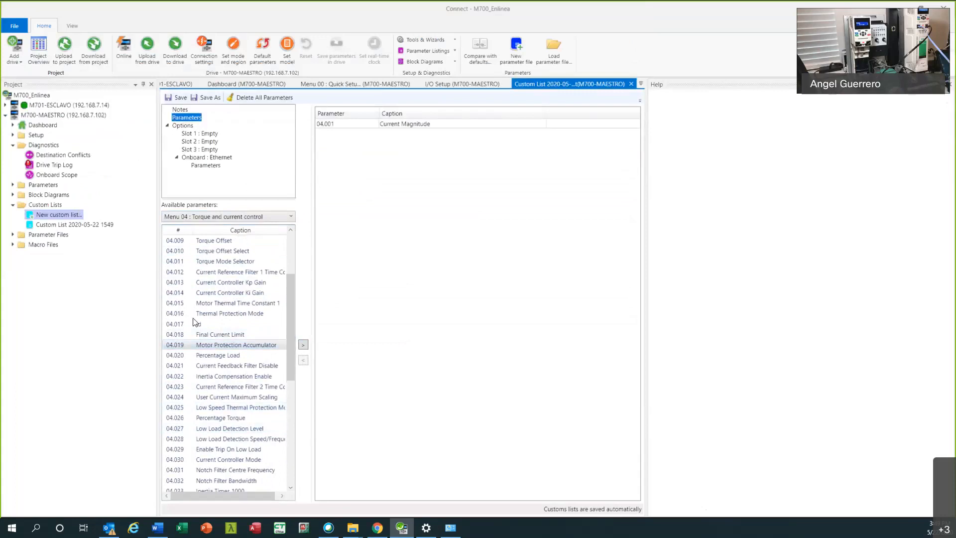
scroll(214, 334, "up", 3)
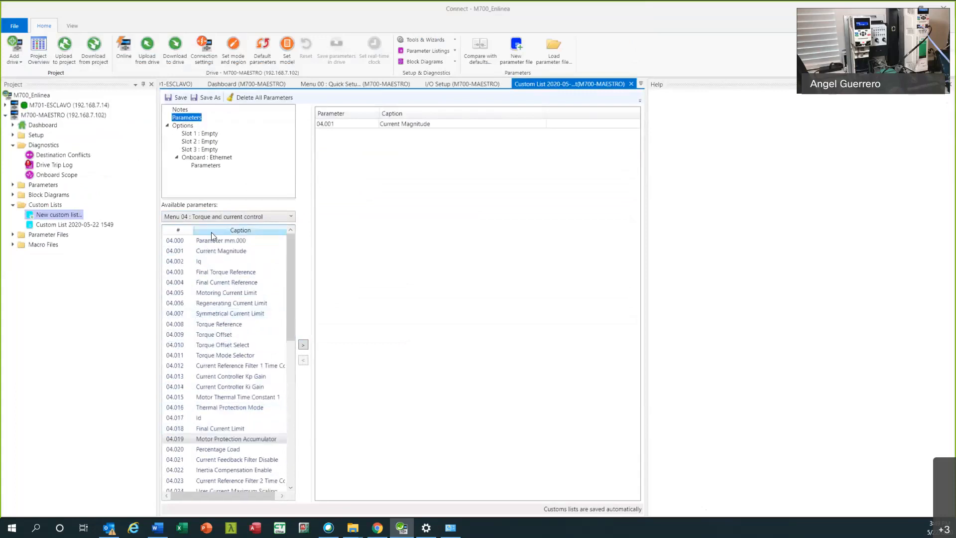
- Add 05.003 Output Power, 05.002 Output Voltage and 05.001 Output Frequency from Menu 05 : Motor Control to the custom list
left_click(271, 219)
scroll(225, 239, "up", 1)
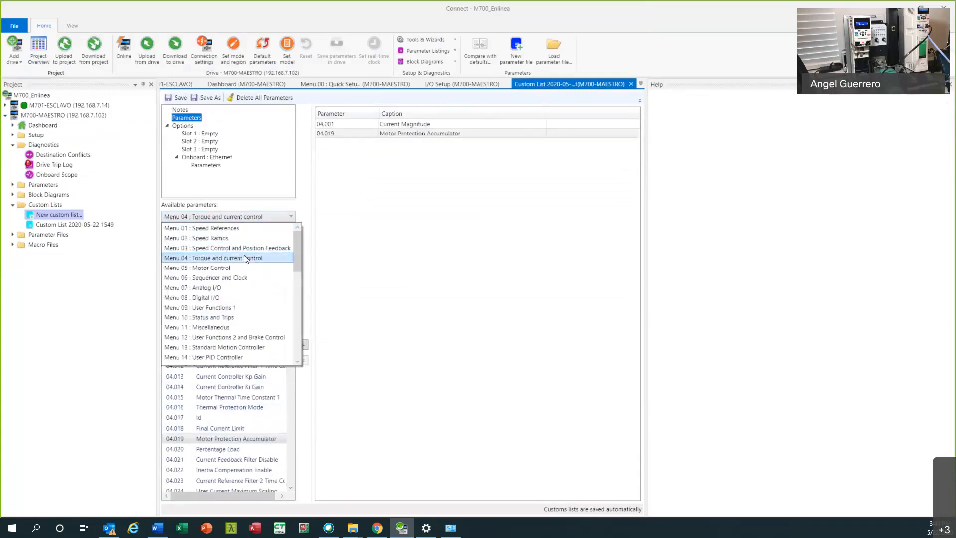
left_click(203, 268)
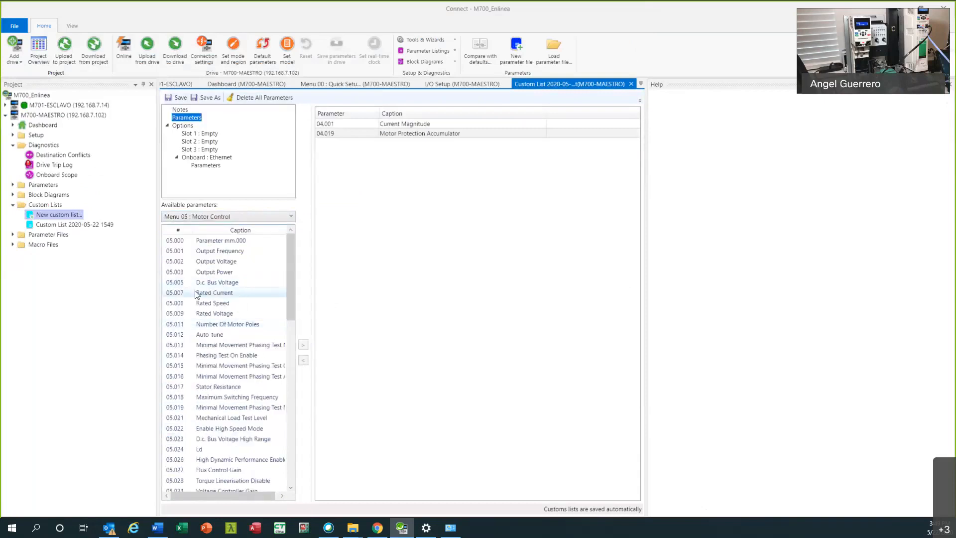
left_click(224, 284)
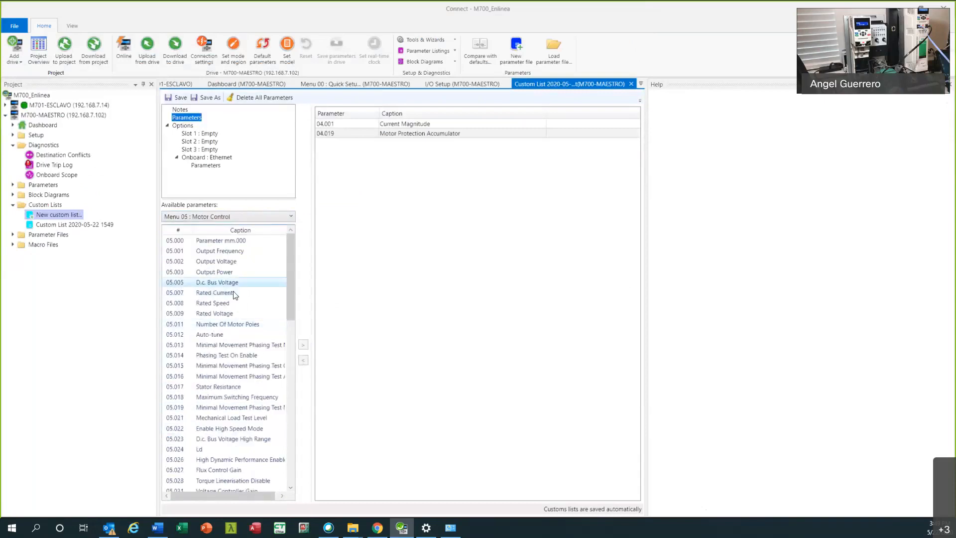
left_click(211, 273)
left_click(303, 344)
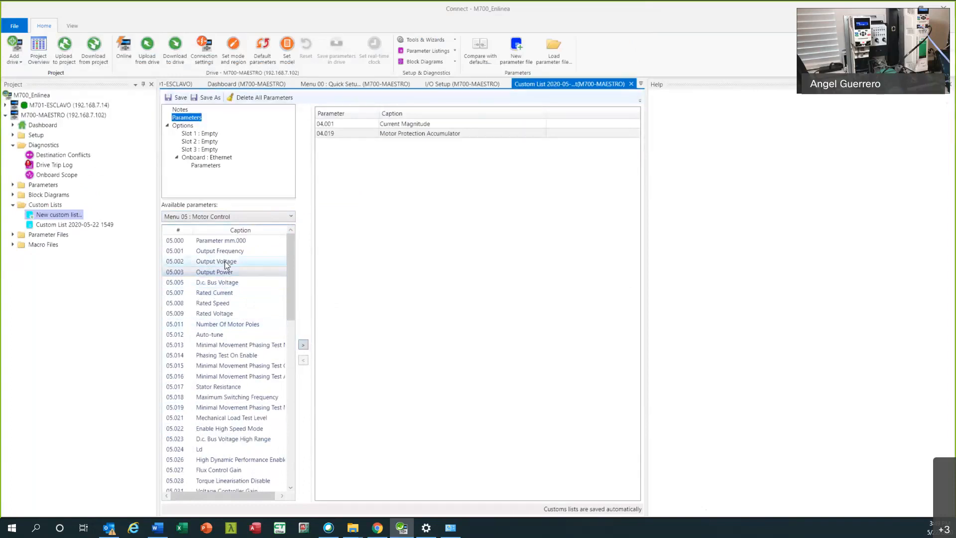
left_click(226, 261)
left_click(305, 345)
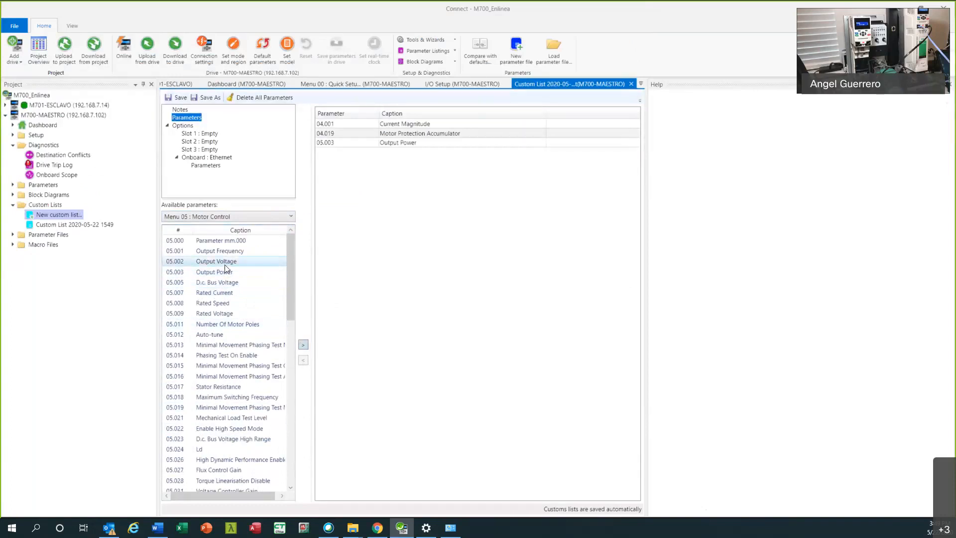
left_click(226, 252)
left_click(303, 345)
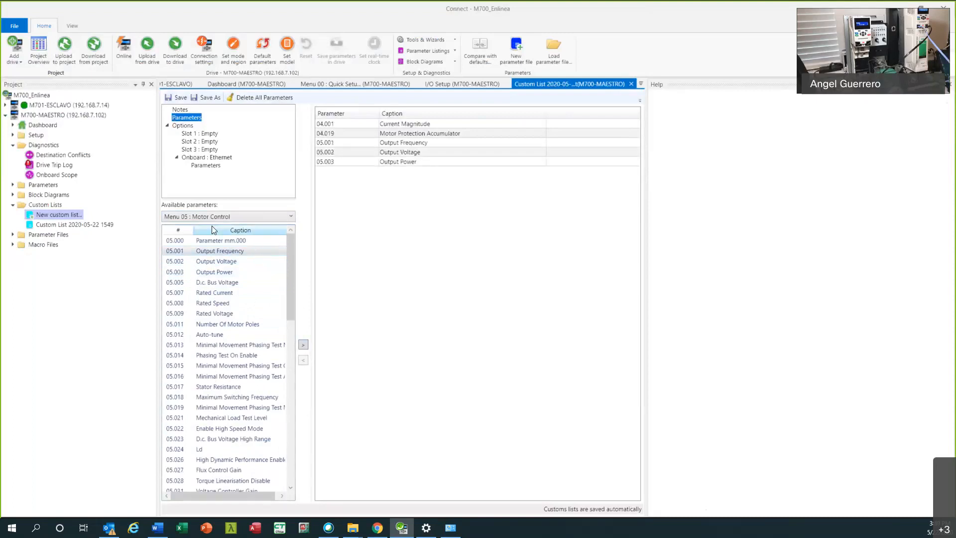
- Add 08.002 Digital I/O 02 State from Menu 08 : Digital I/O to the custom list
left_click(250, 218)
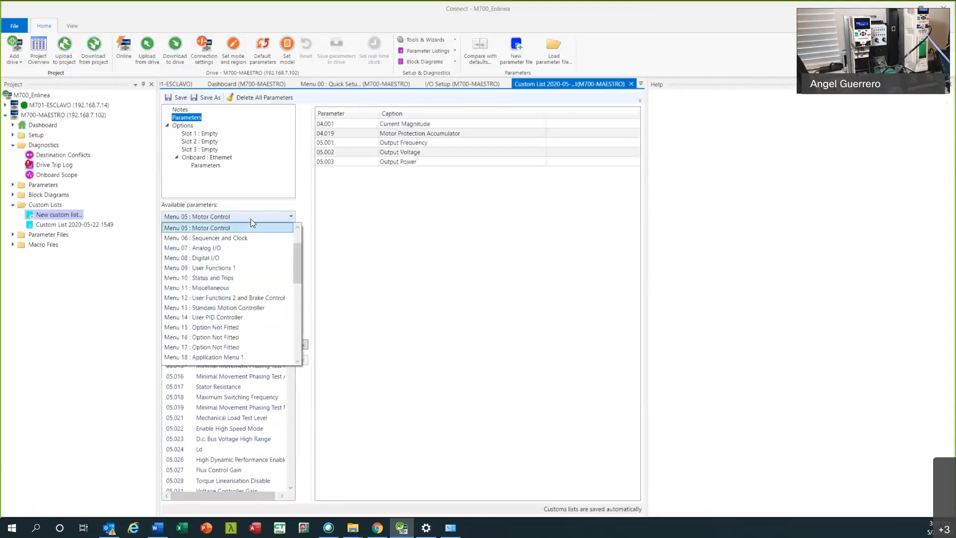
left_click(207, 258)
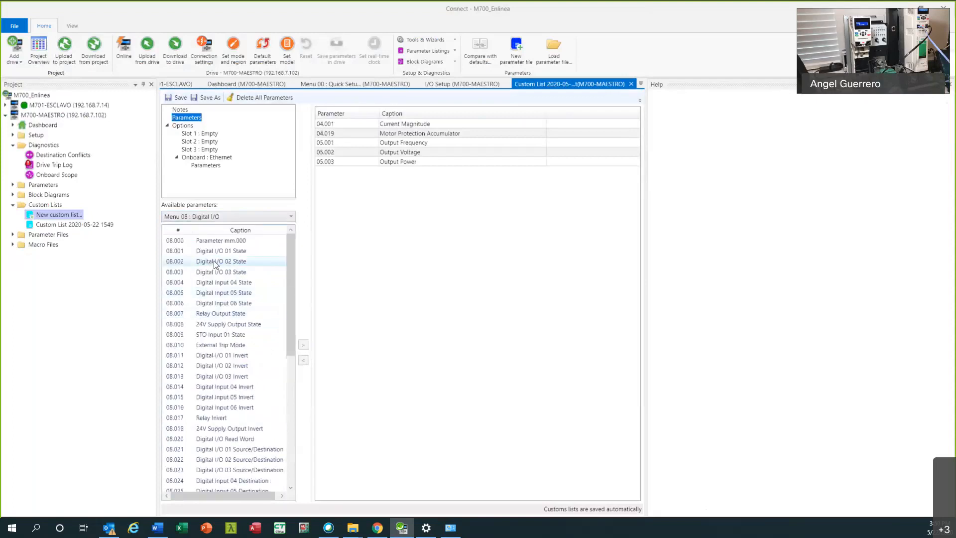
left_click(215, 261)
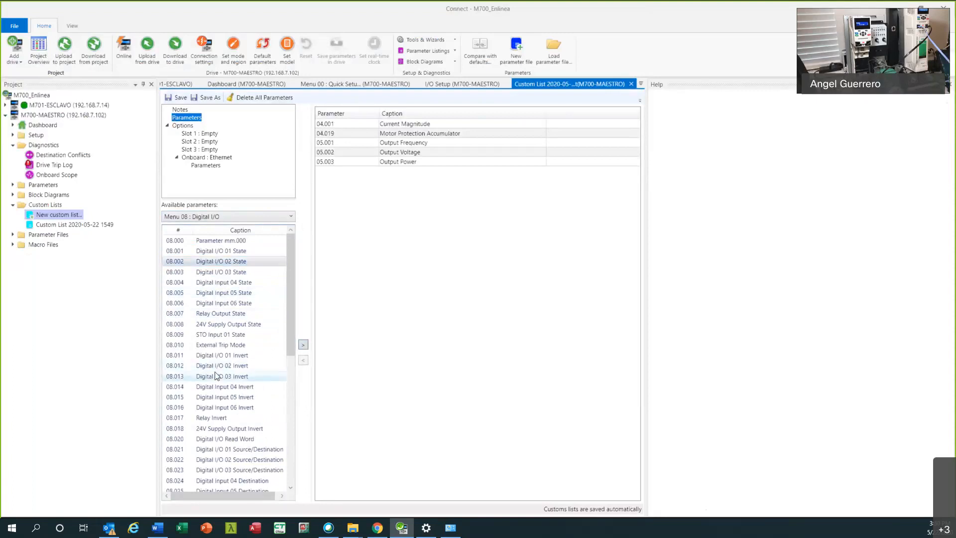
left_click(303, 345)
- Add 07.001 Analog Input 1 from Menu 07 : Analog I/O to the custom list
left_click(259, 220)
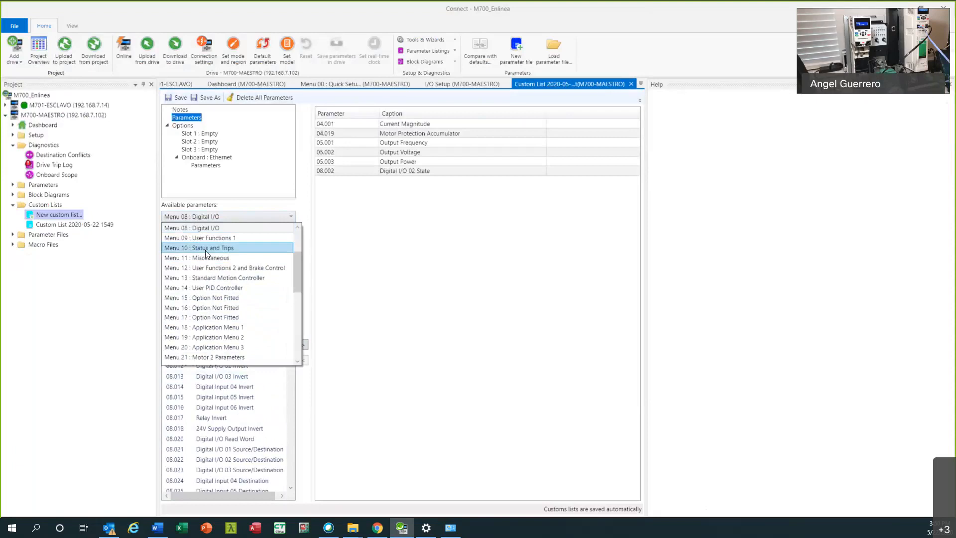
scroll(207, 238, "up", 3)
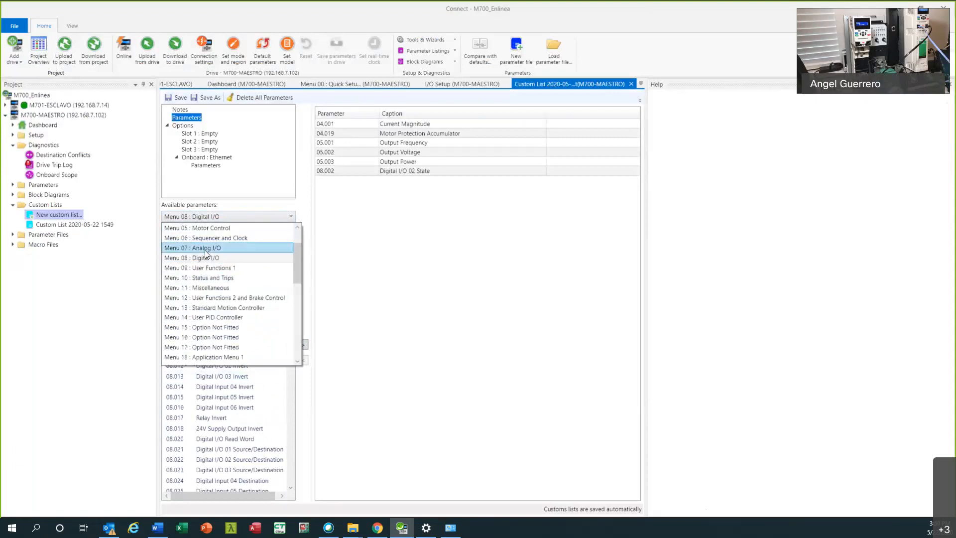
left_click(205, 247)
left_click(213, 251)
left_click(303, 345)
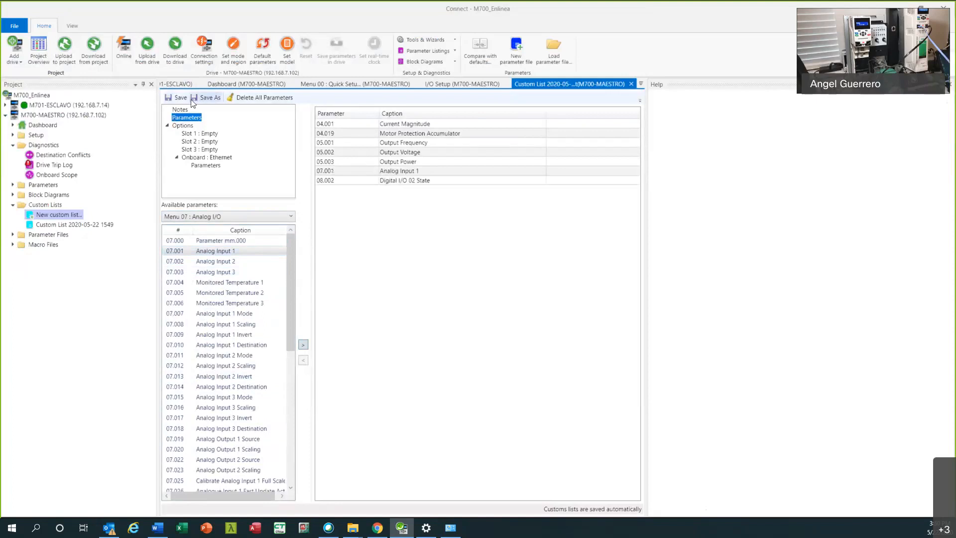
left_click(631, 84)
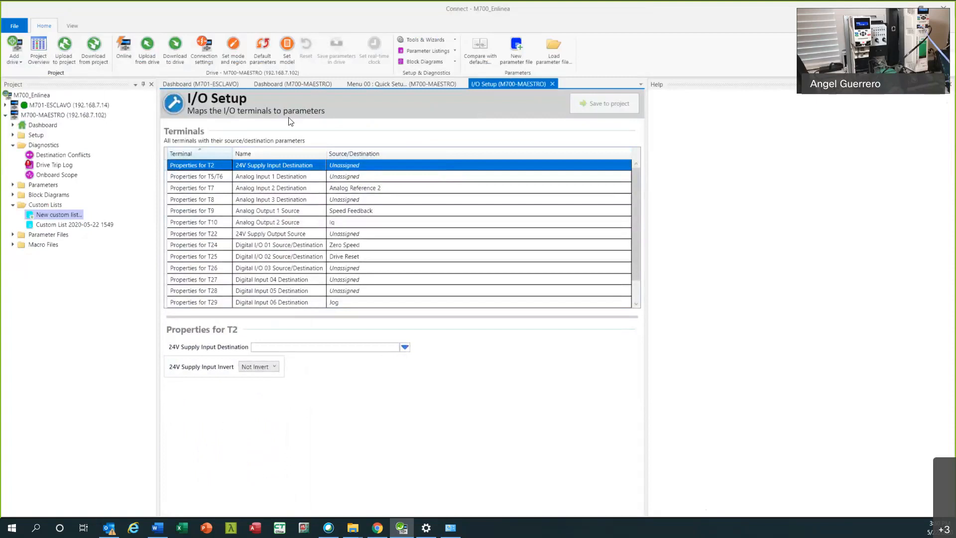
right_click(557, 85)
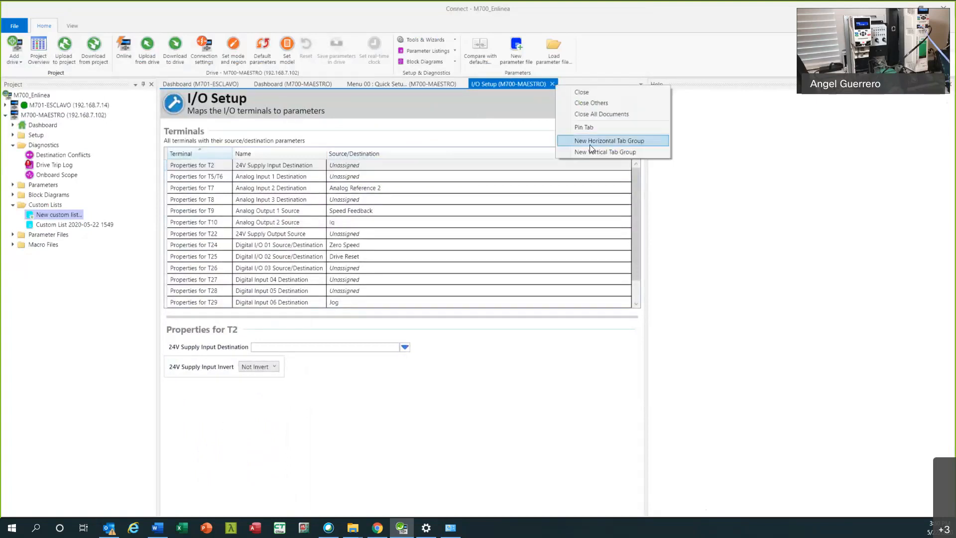
left_click(586, 113)
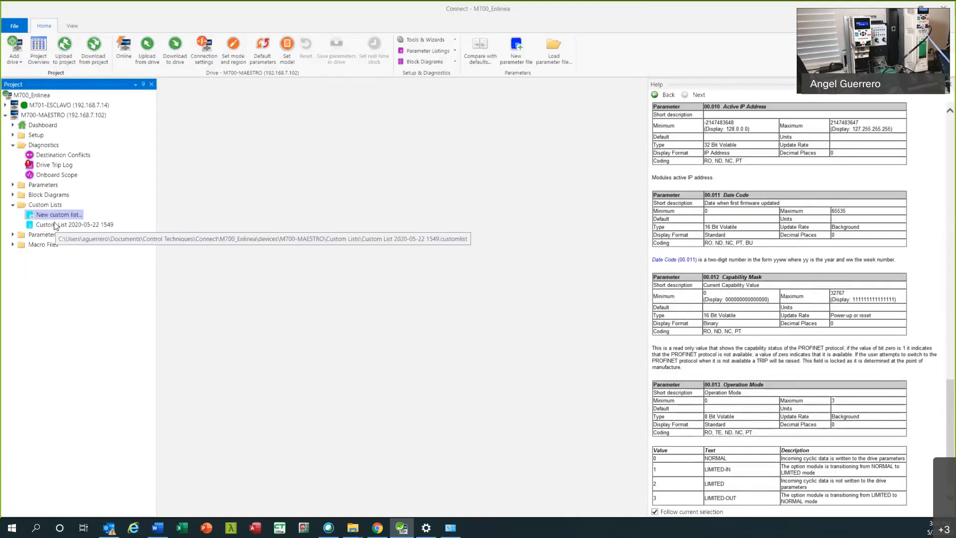
double_click(58, 225)
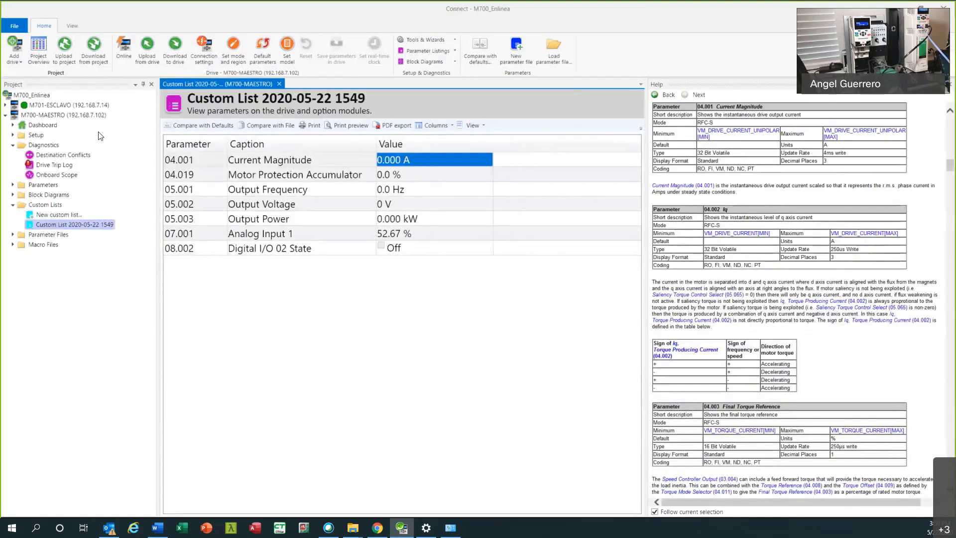
left_click(44, 113)
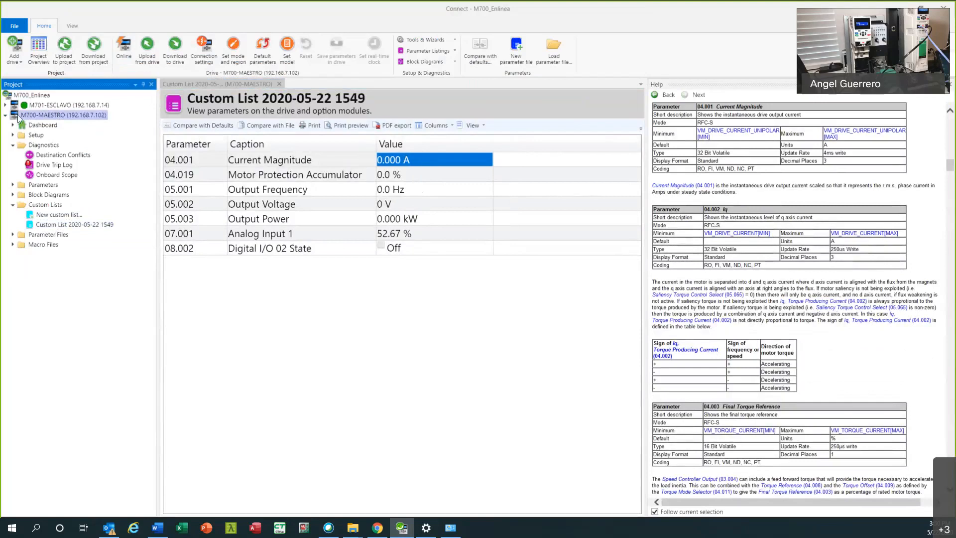
double_click(45, 107)
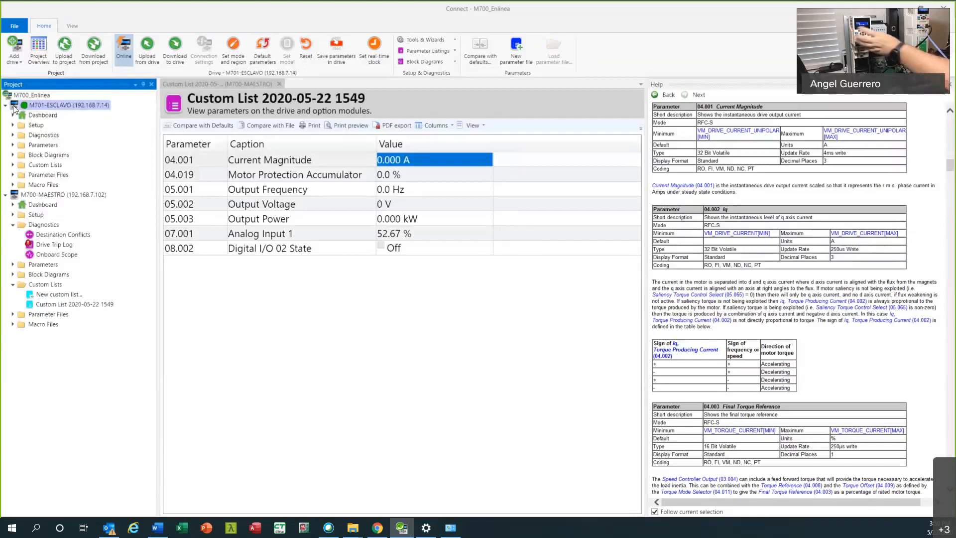
left_click(39, 195)
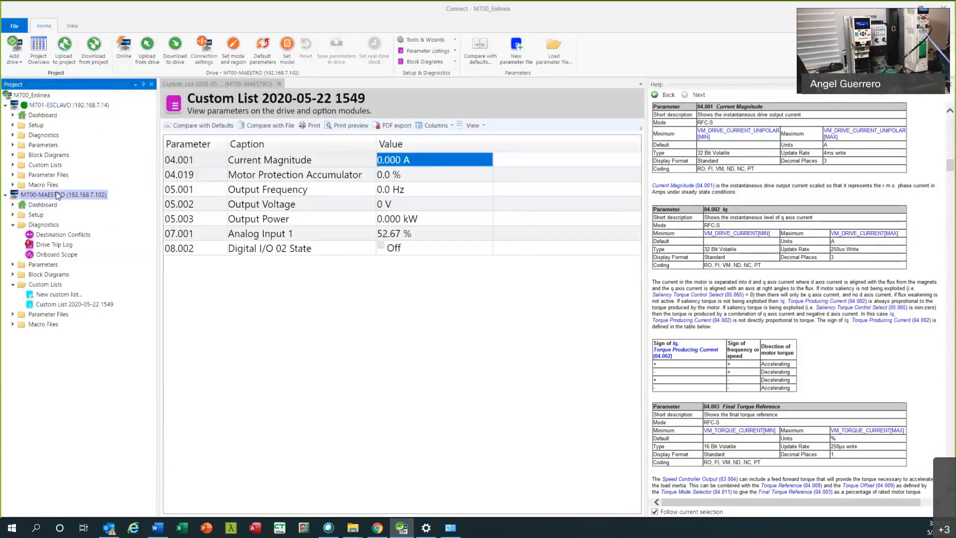
double_click(53, 194)
left_click(224, 156)
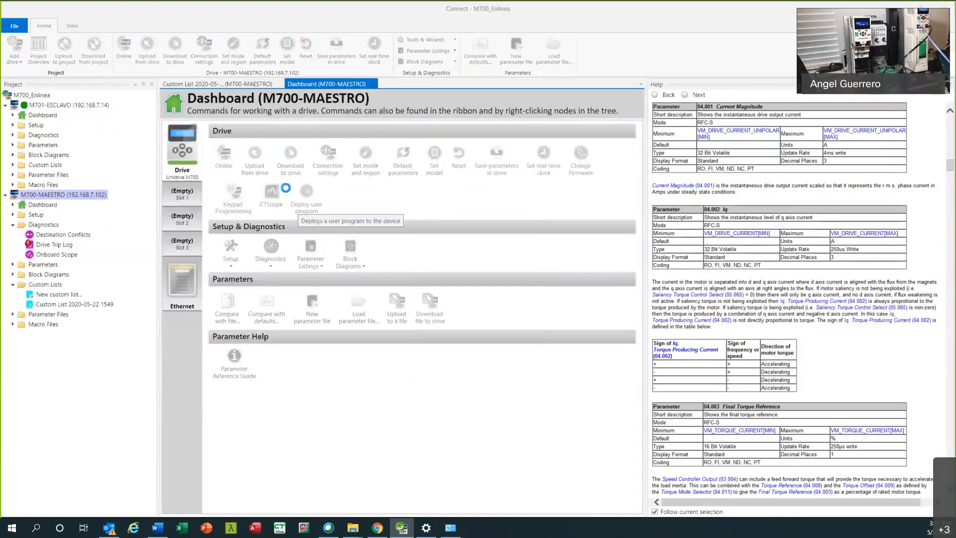
double_click(72, 303)
left_click_drag(376, 144, 396, 144)
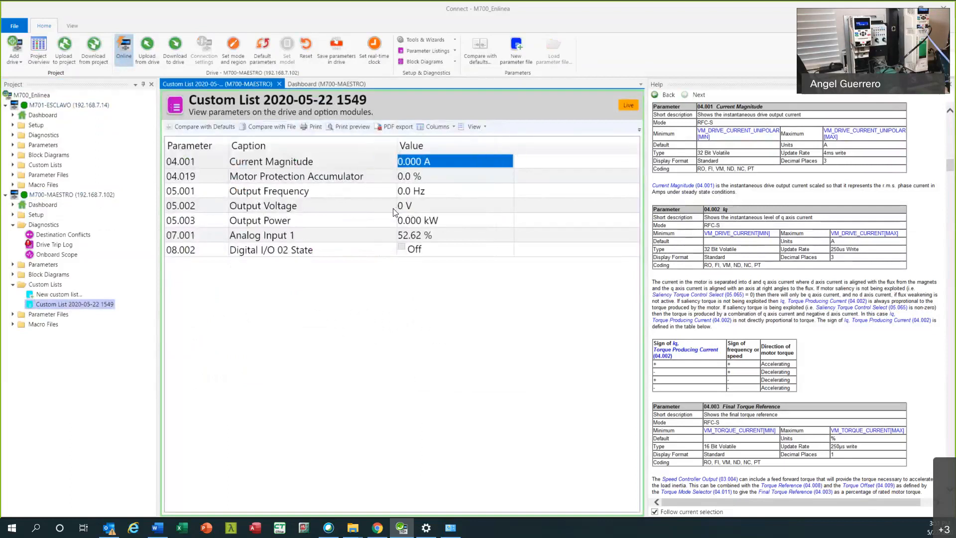
- Examine the live values of Analog Input 1, Current Magnitude, Output Frequency and Output Voltage in the custom list, and narrow its Caption column
left_click(417, 237)
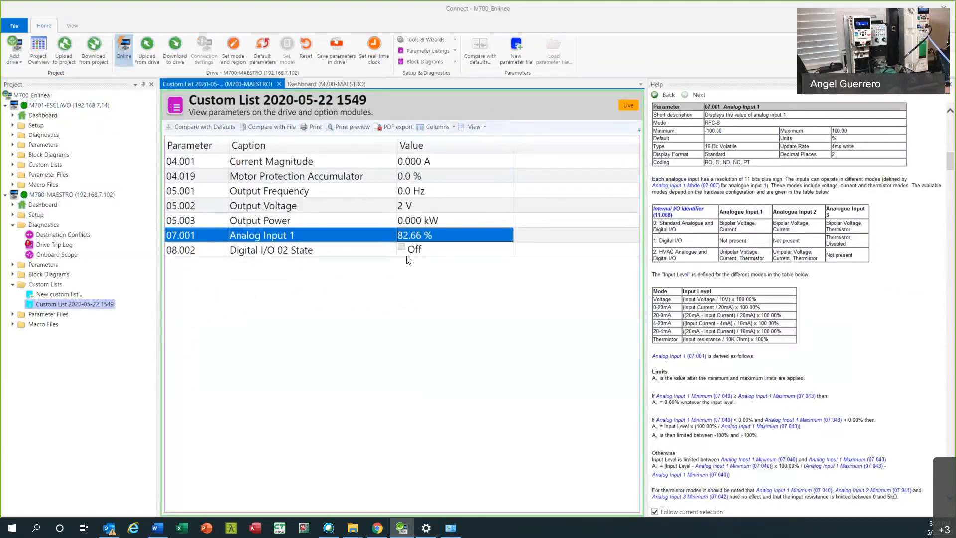
left_click(409, 163)
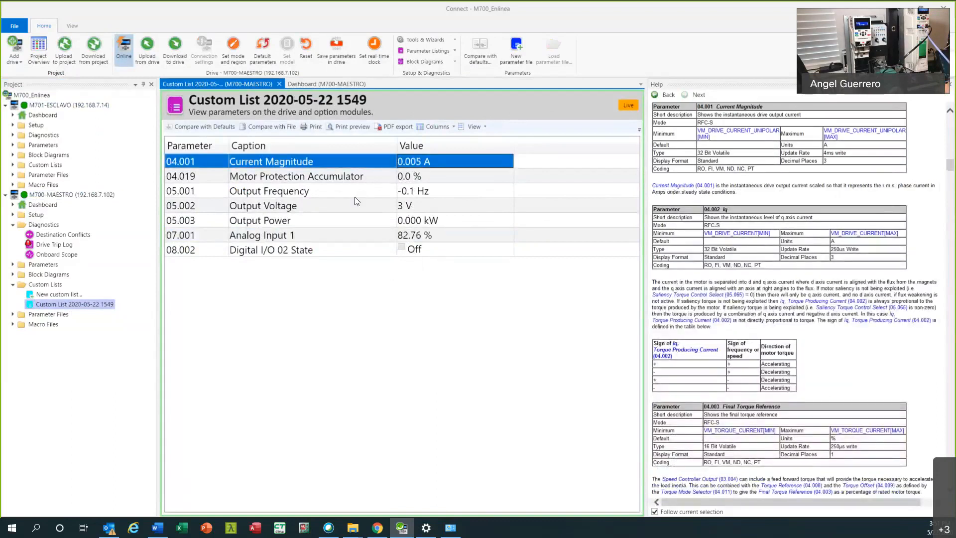
left_click(399, 194)
left_click(402, 205)
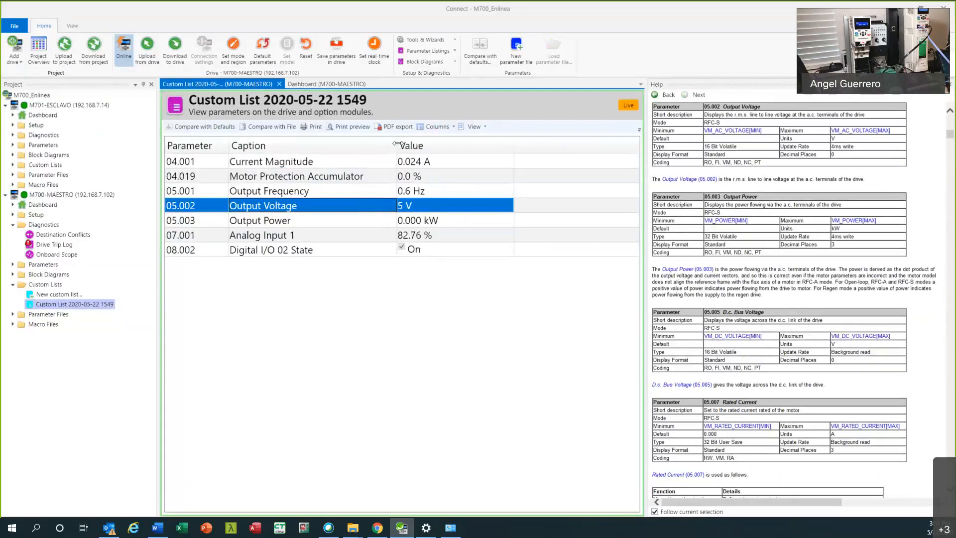
left_click_drag(397, 145, 374, 144)
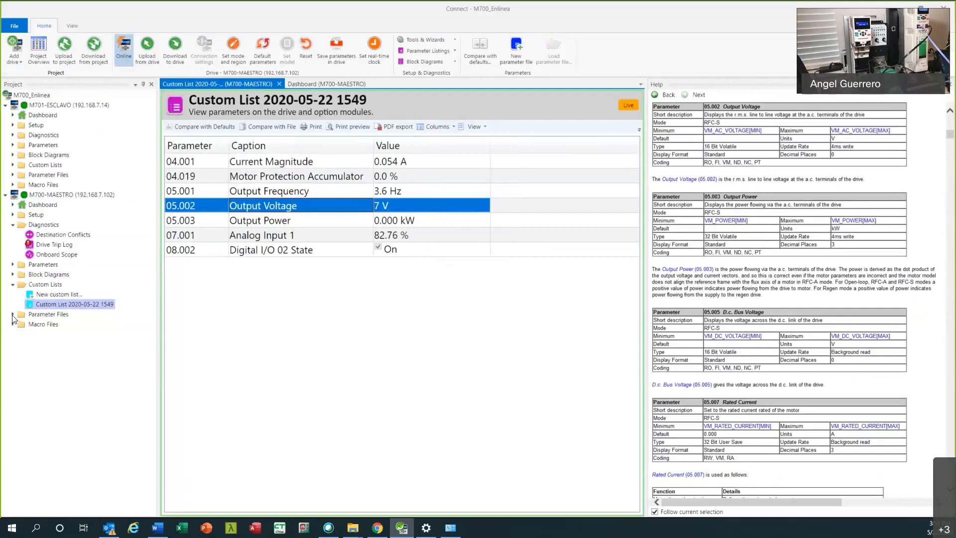
- Collapse the Custom Lists, Diagnostics and Parameter Files folders of M700-MAESTRO and widen the project tree
left_click(12, 314)
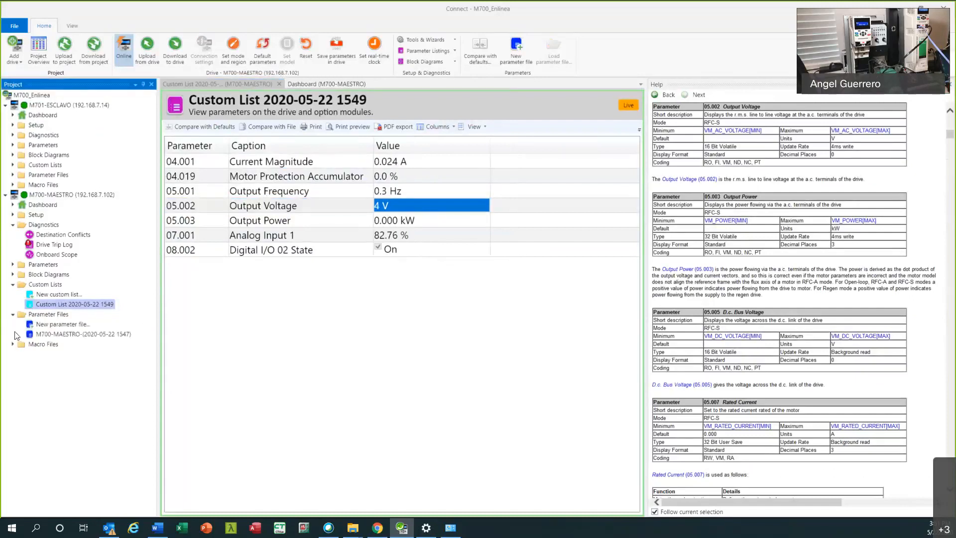
left_click(13, 285)
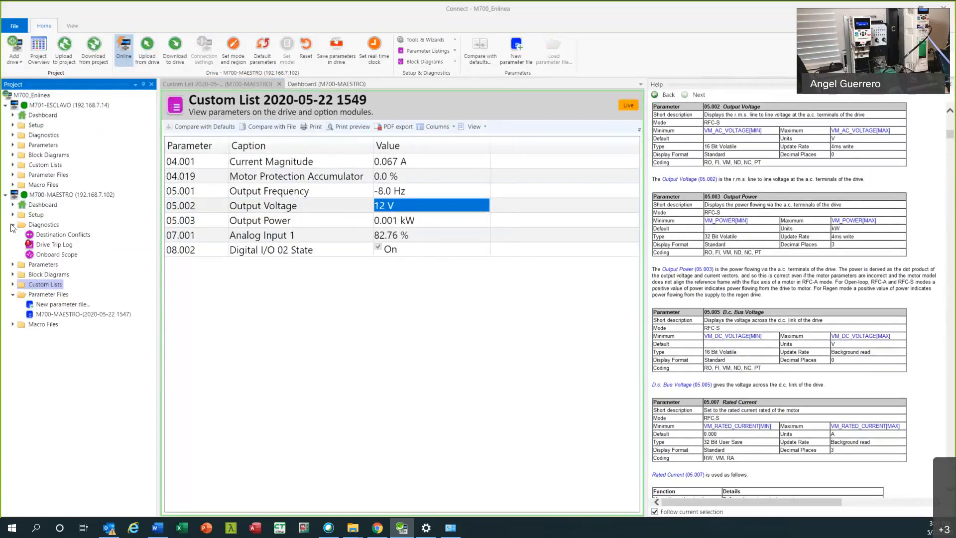
left_click(13, 225)
left_click(13, 264)
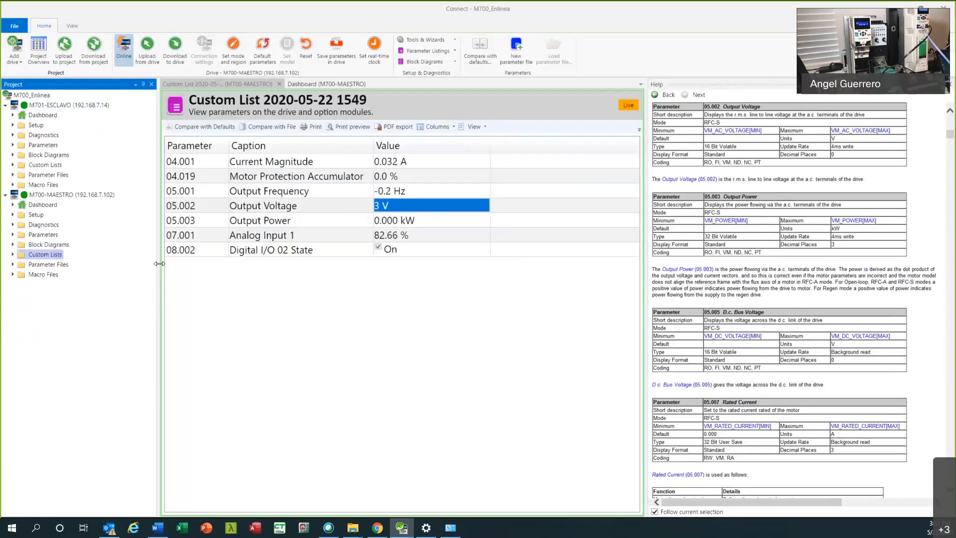
left_click_drag(160, 265, 193, 264)
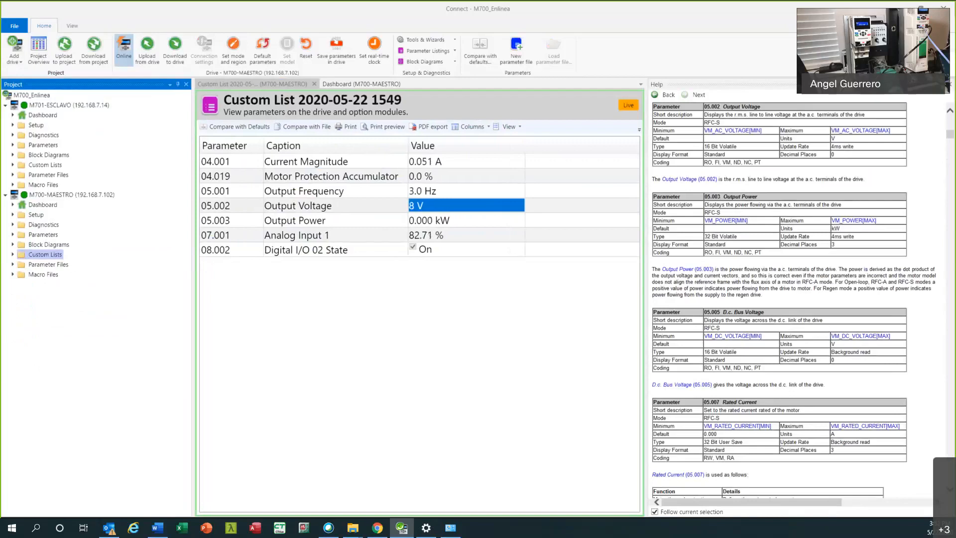
- Compare the M700-MAESTRO drive parameters with their default values and adjust the layout to show the online and default values side by side
left_click(36, 207)
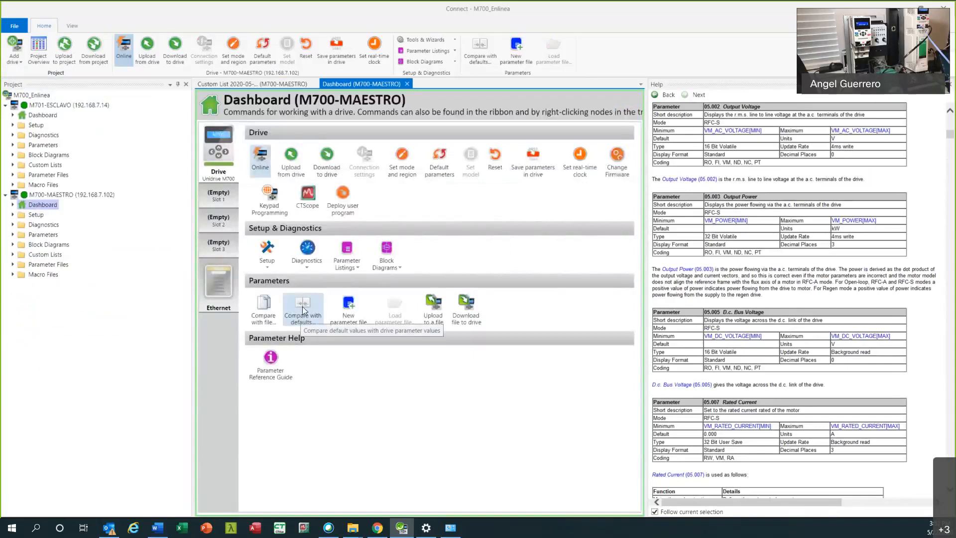
left_click(303, 306)
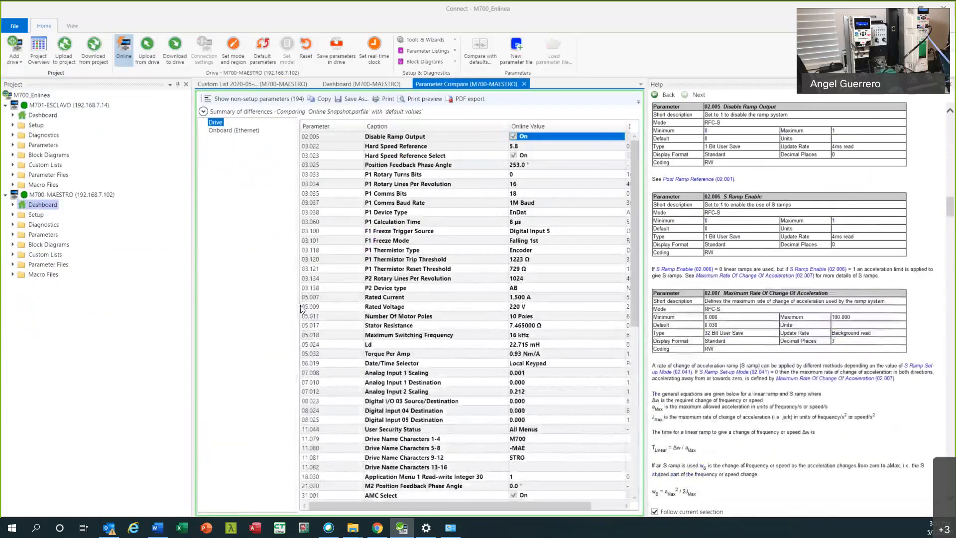
left_click_drag(649, 200, 829, 182)
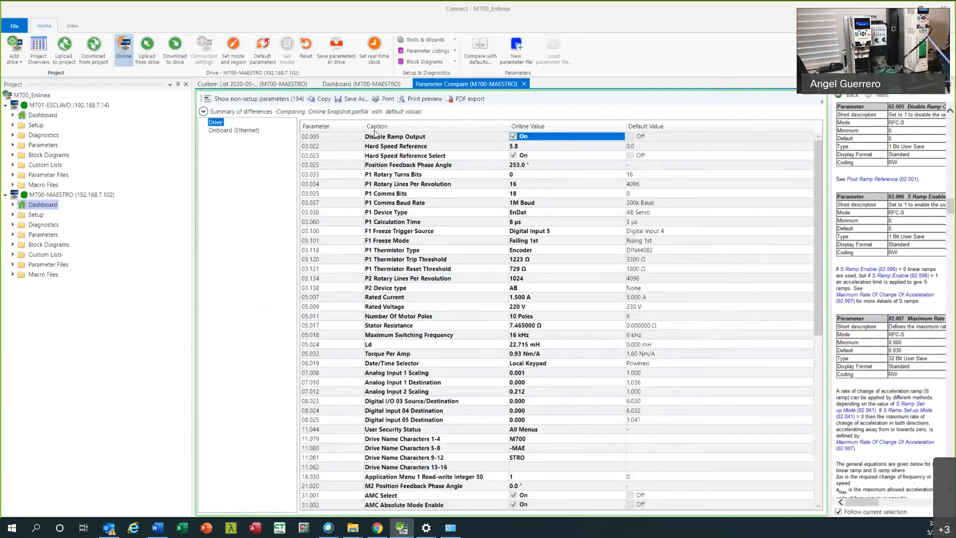
left_click_drag(362, 127, 350, 127)
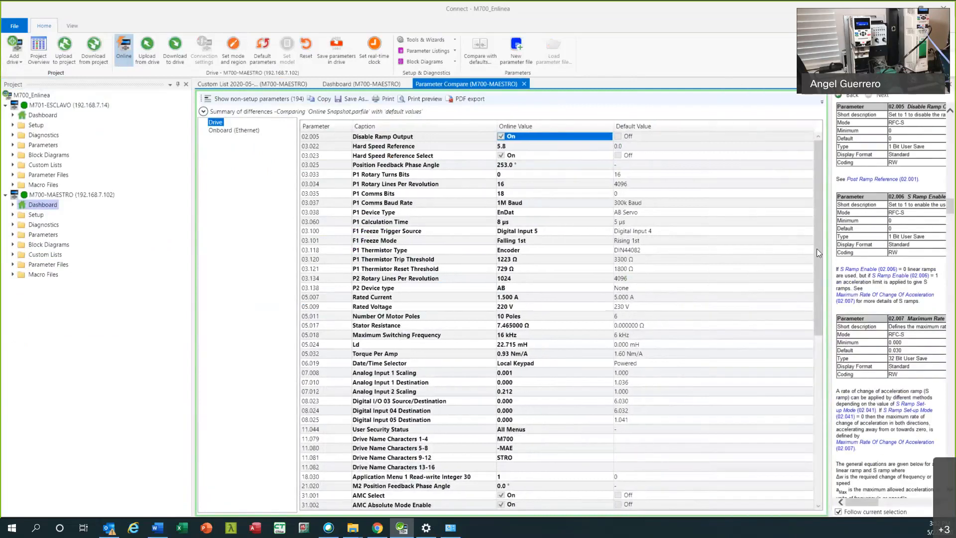
mouse_move(819, 225)
left_mouse_down()
mouse_move(824, 393)
mouse_move(842, 418)
mouse_move(823, 201)
mouse_move(807, 417)
mouse_move(809, 224)
left_mouse_up()
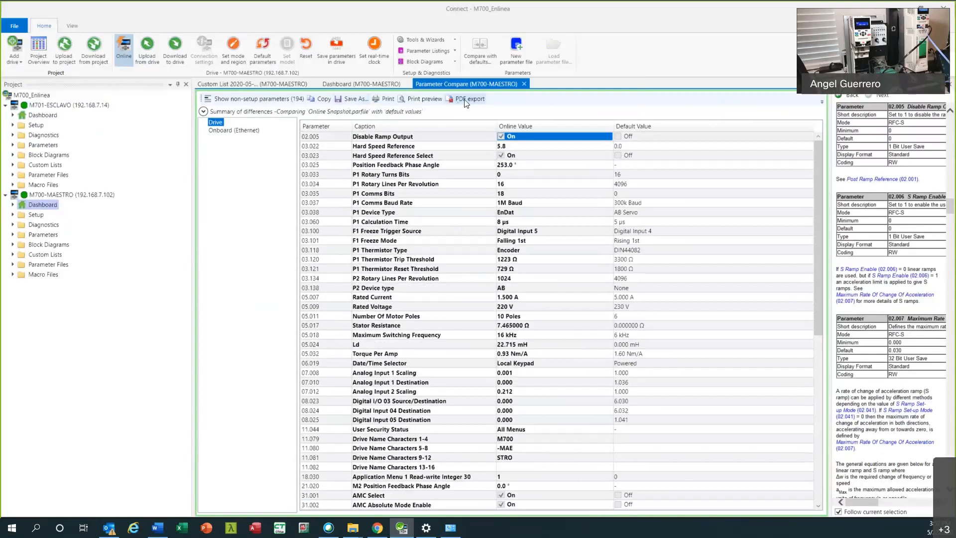
- Save the parameter differences as the macro file M700_differences and open it in place of the comparison
left_click(348, 99)
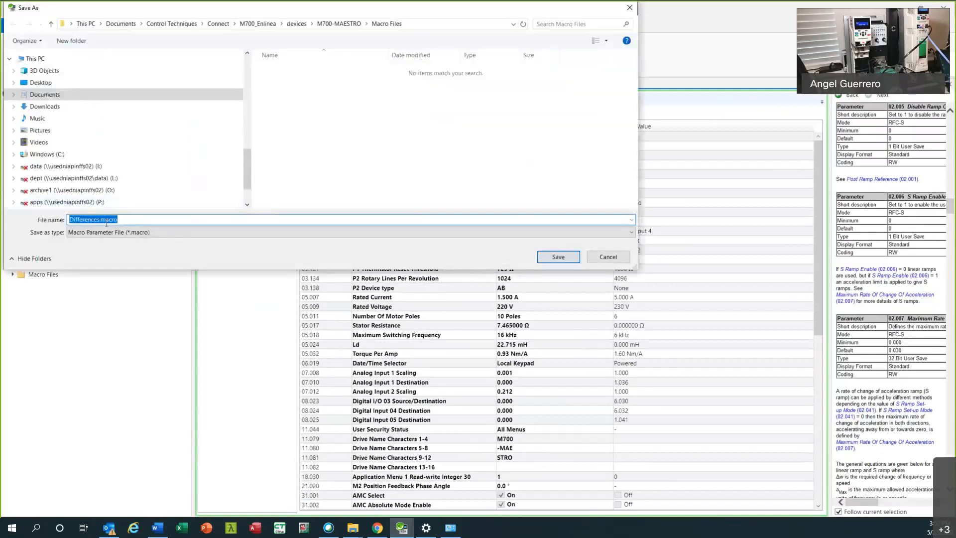
left_click_drag(100, 221, 62, 221)
type("M700_differences")
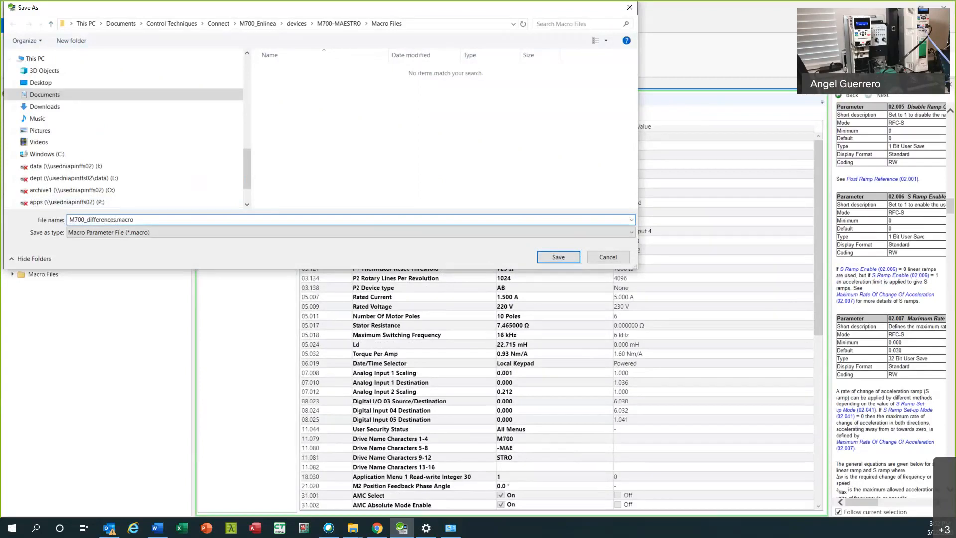
key("Return")
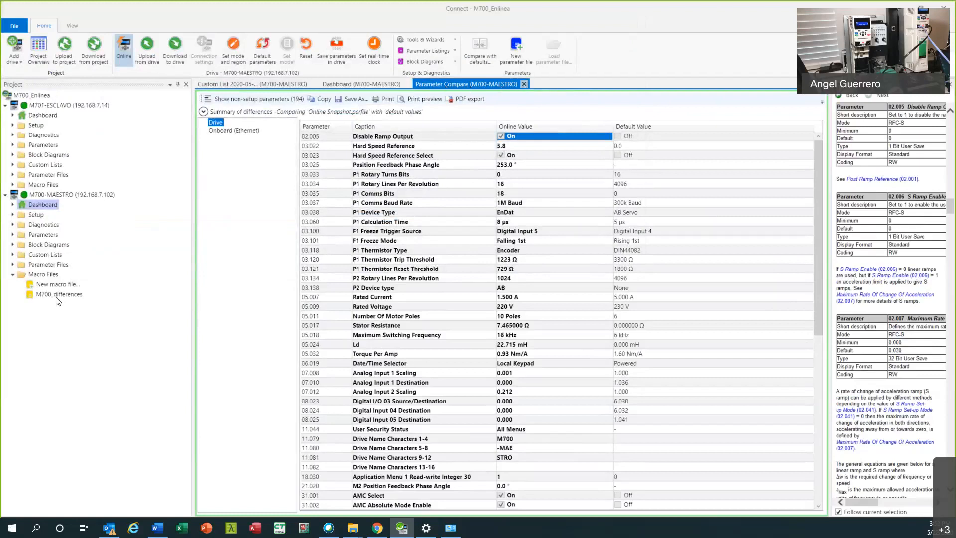
left_click(523, 85)
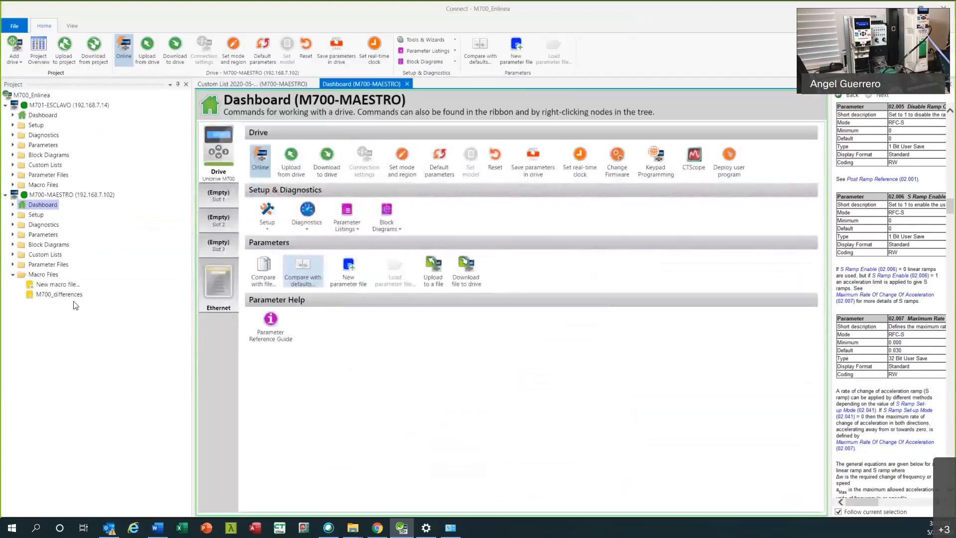
double_click(58, 294)
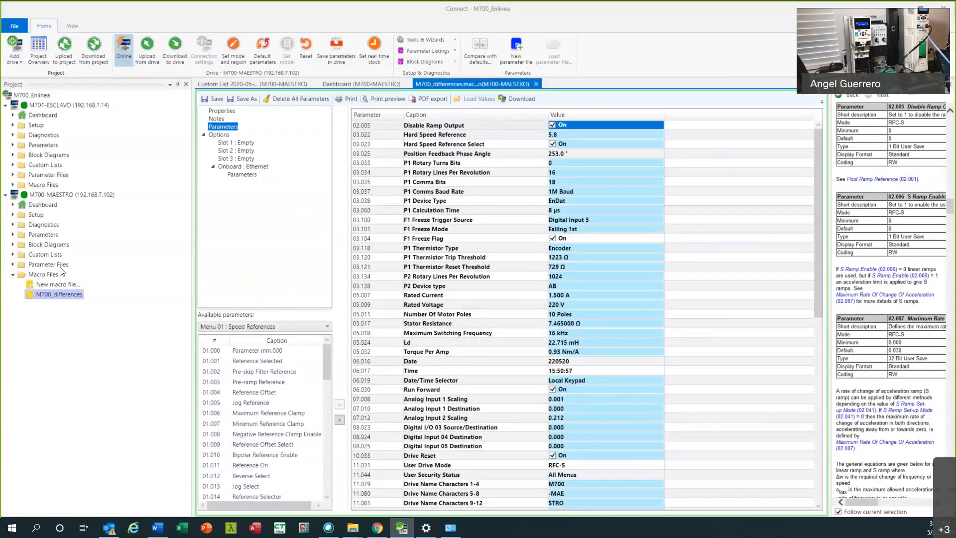
- Set Relay Invert (08.017) to Invert in Menu 08 : Digital I/O of M700-MAESTRO and save the parameters in the drive
left_click(13, 234)
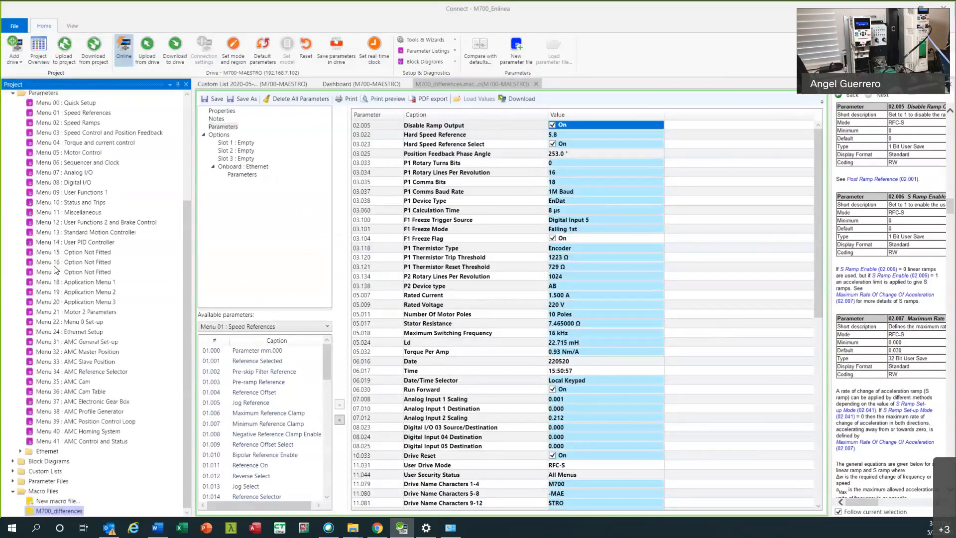
double_click(72, 184)
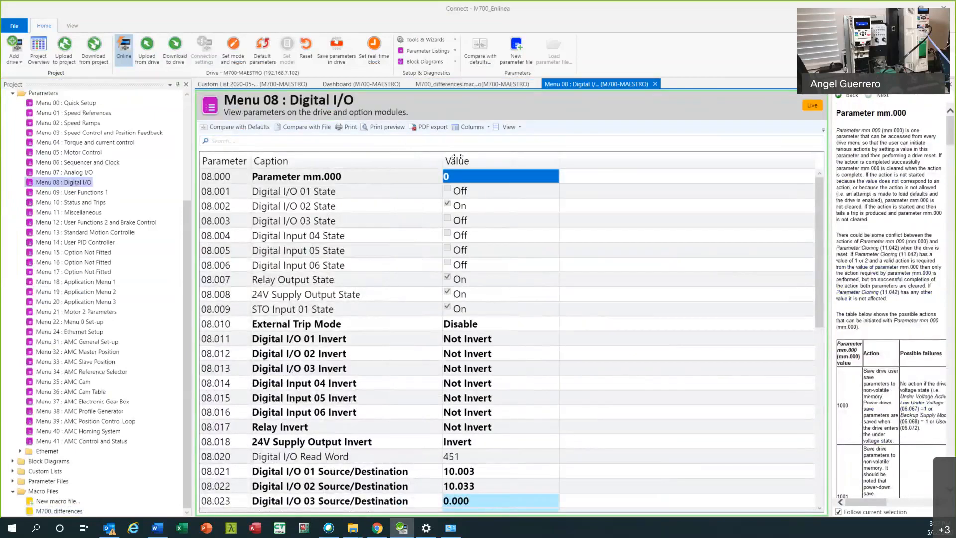
scroll(425, 333, "down", 2)
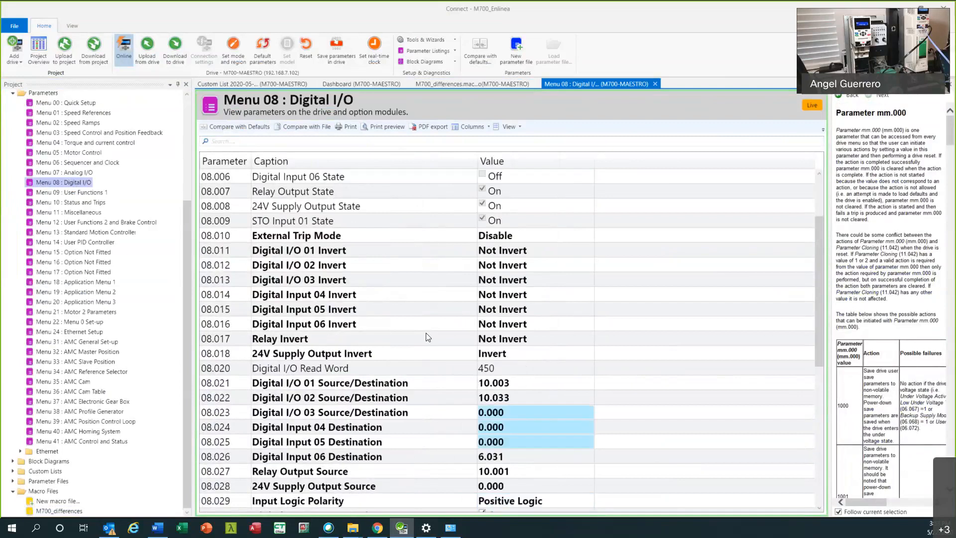
scroll(393, 337, "down", 1)
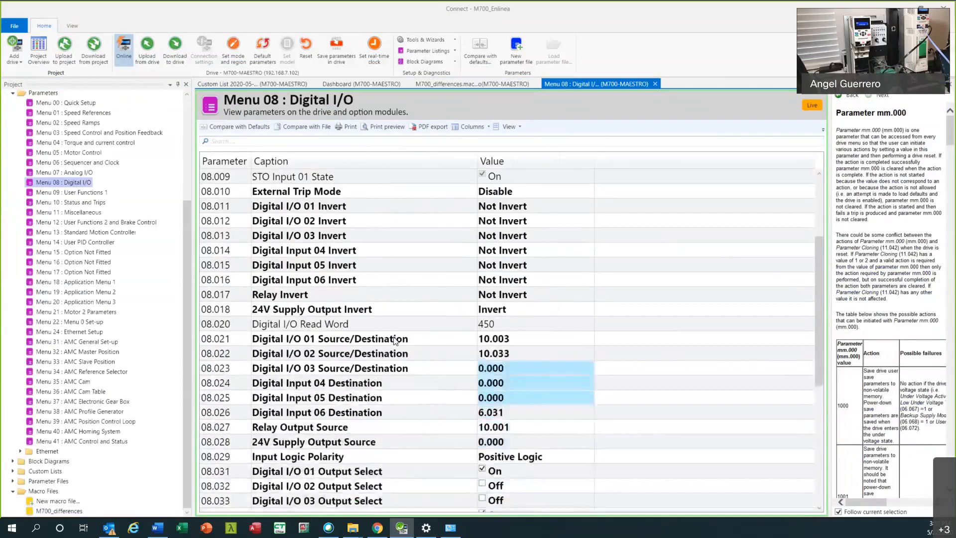
left_click(501, 295)
left_click(509, 295)
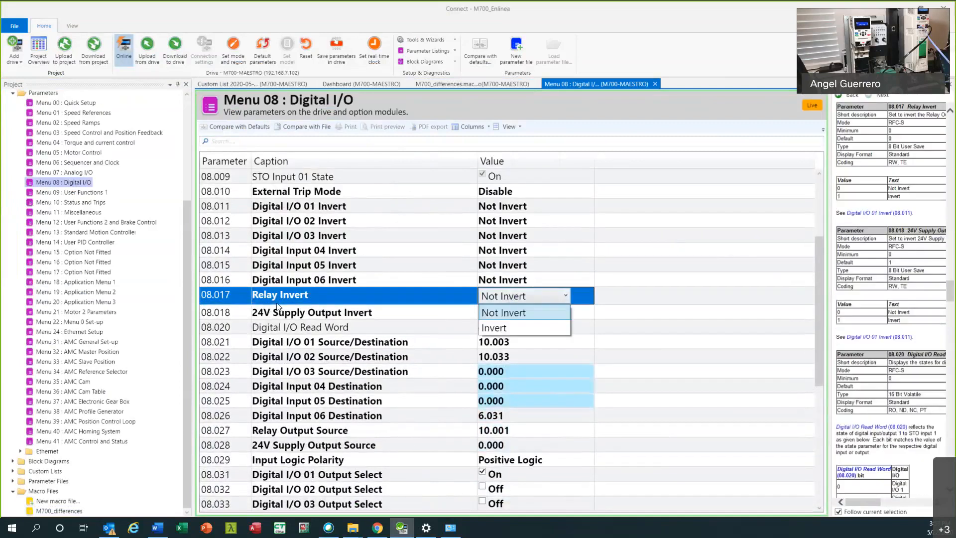
left_click(497, 329)
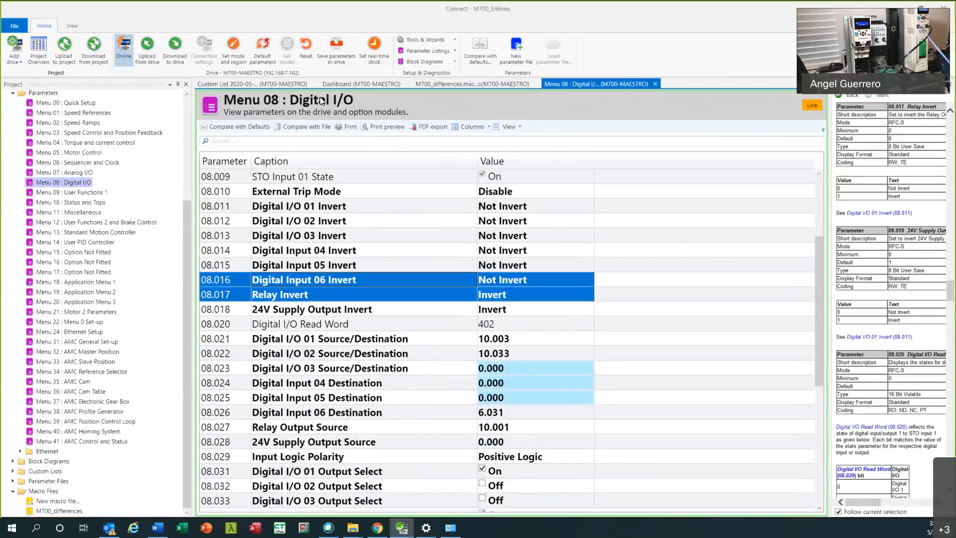
left_click(338, 49)
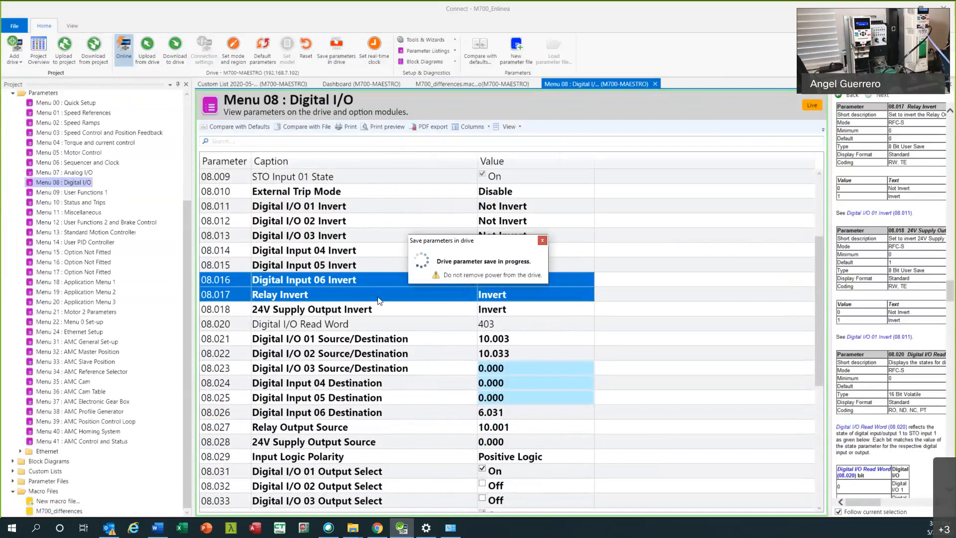
left_click(357, 295)
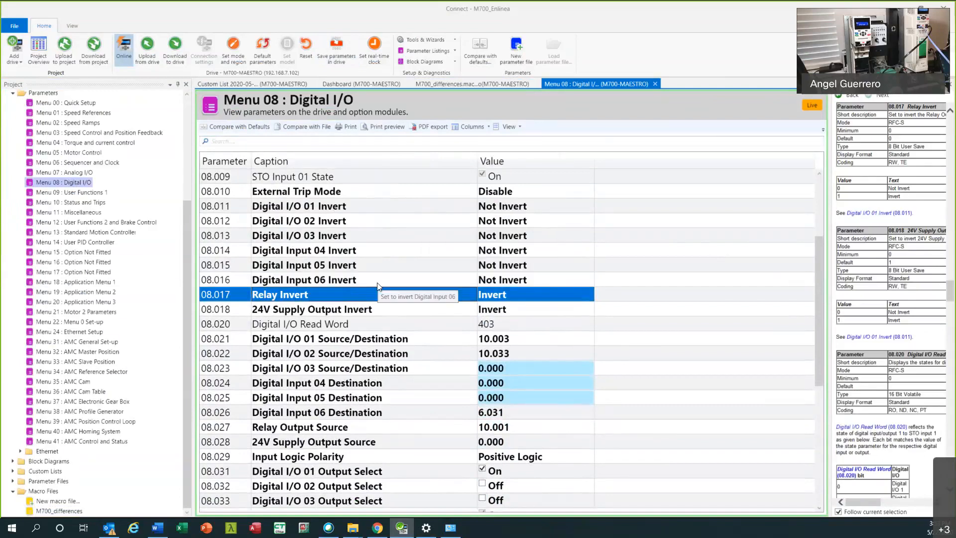
right_click(377, 293)
mouse_move(424, 311)
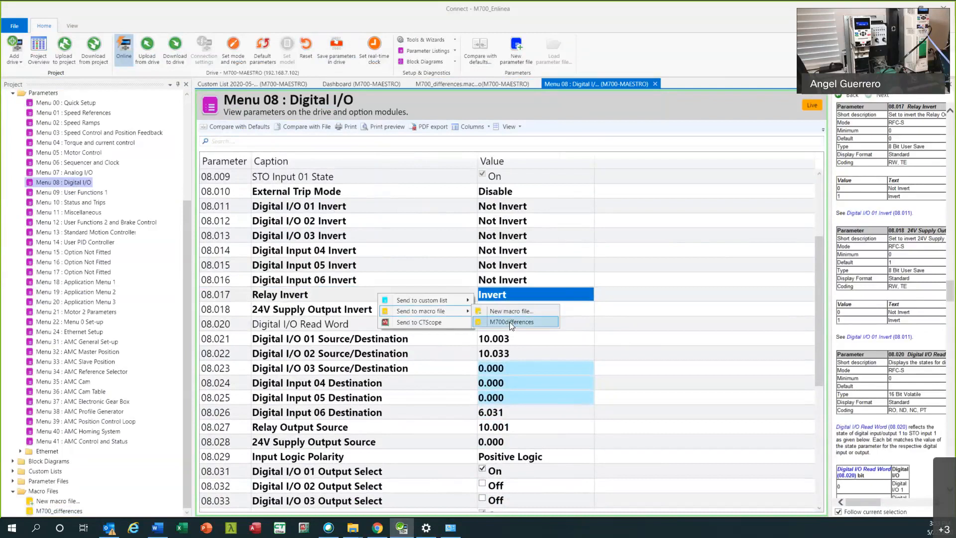
left_click(509, 322)
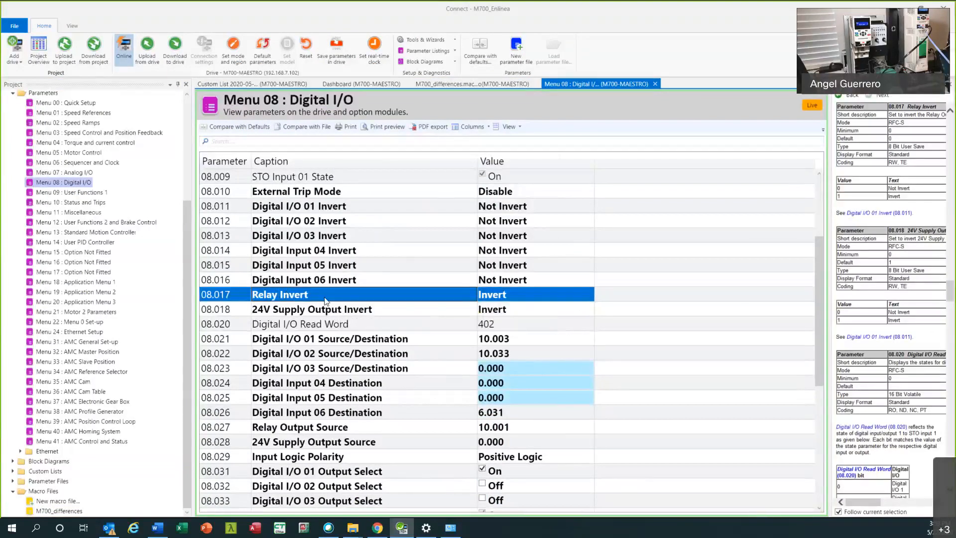
right_click(347, 294)
mouse_move(436, 304)
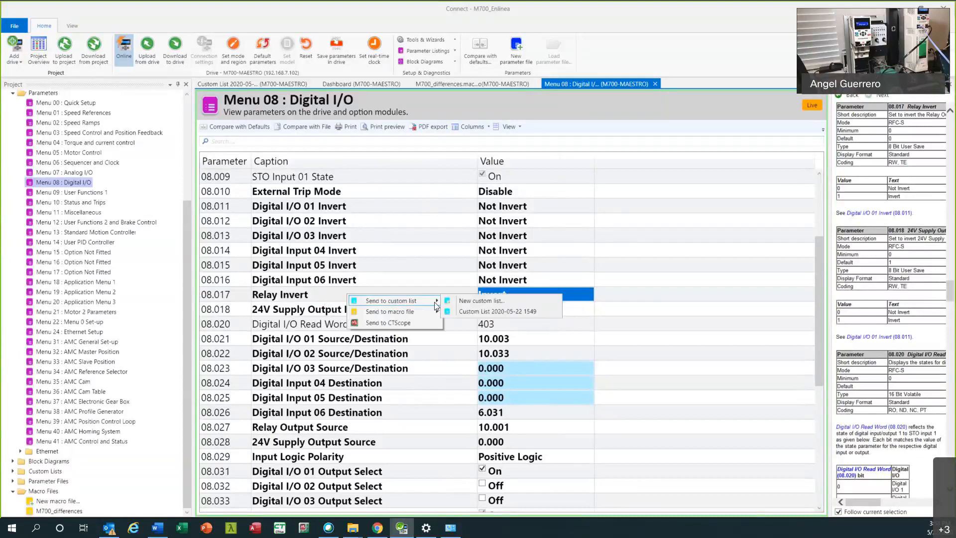
left_click(500, 310)
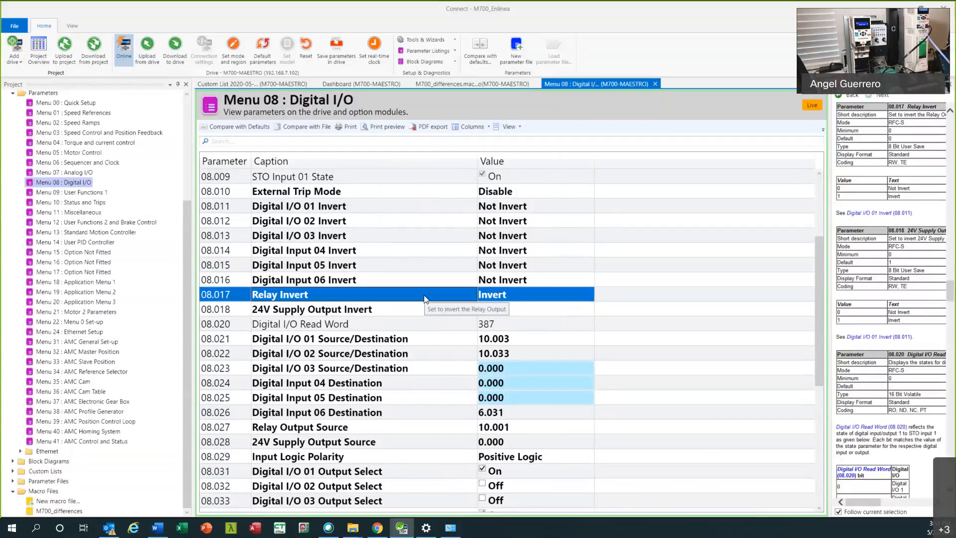
- Collapse the Parameters and Macro Files folders of M700-MAESTRO and narrow the project tree
scroll(17, 243, "up", 5)
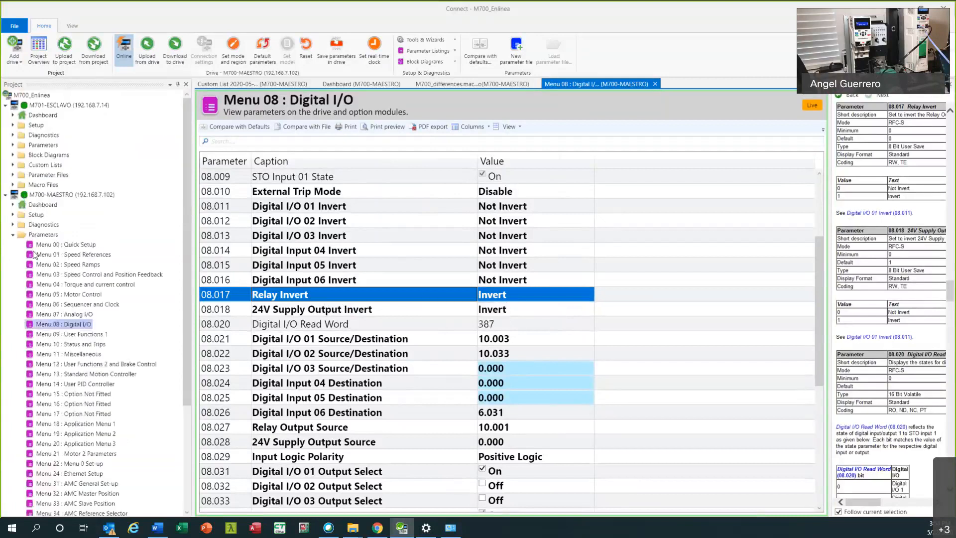
left_click(13, 234)
left_click(13, 275)
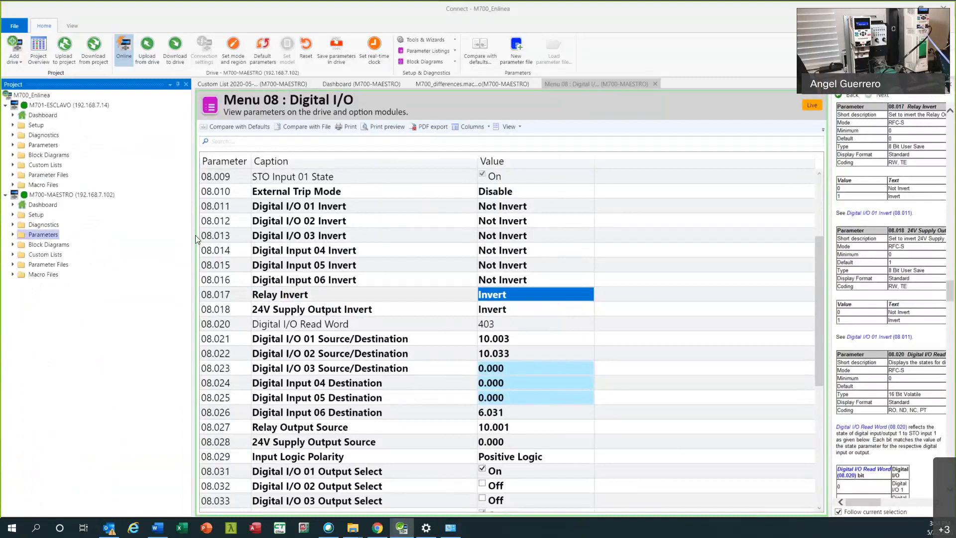
left_click_drag(196, 239, 146, 236)
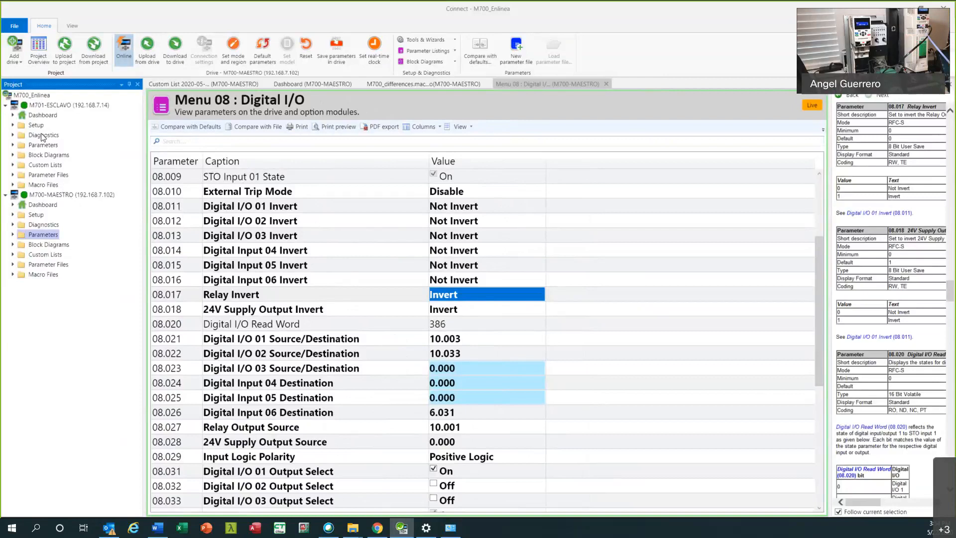
left_click_drag(144, 155, 123, 155)
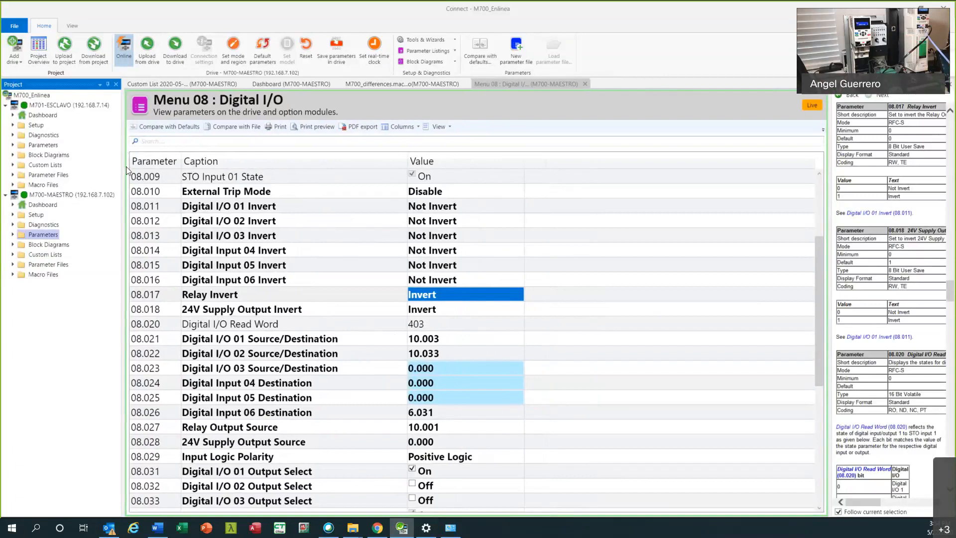
left_click_drag(124, 167, 145, 164)
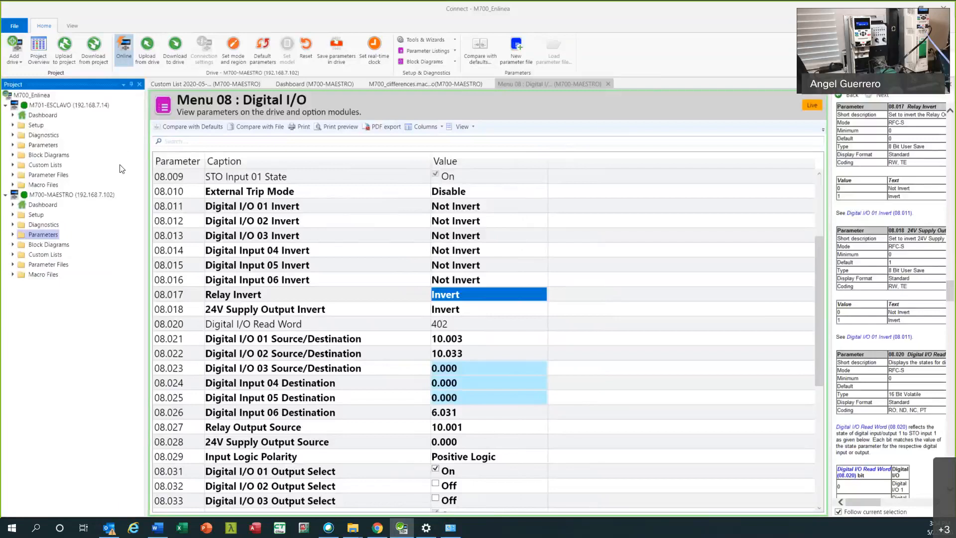
- Bring up Menu 05 : Motor Control of M701-ESCLAVO and examine its parameters, adjusting the Caption column and project tree widths
left_click(14, 145)
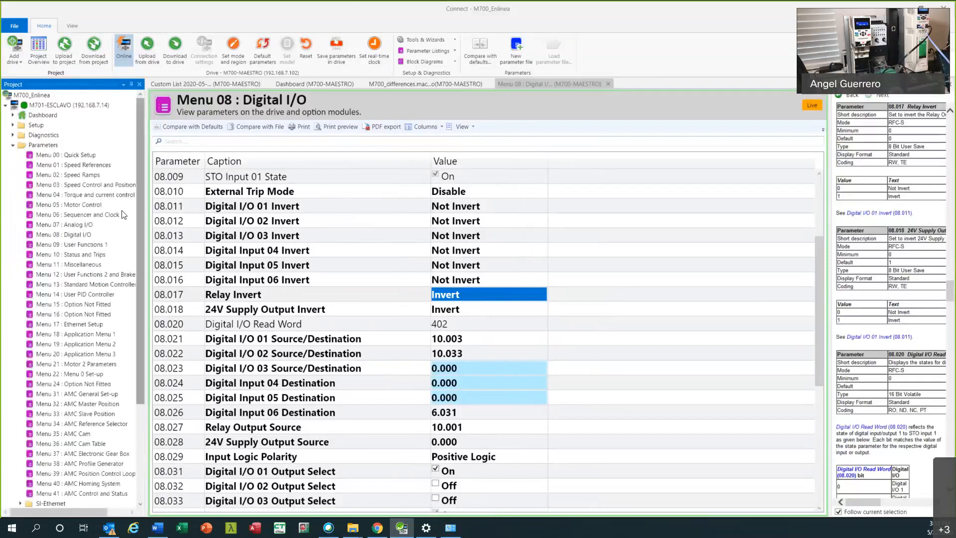
left_click(78, 204)
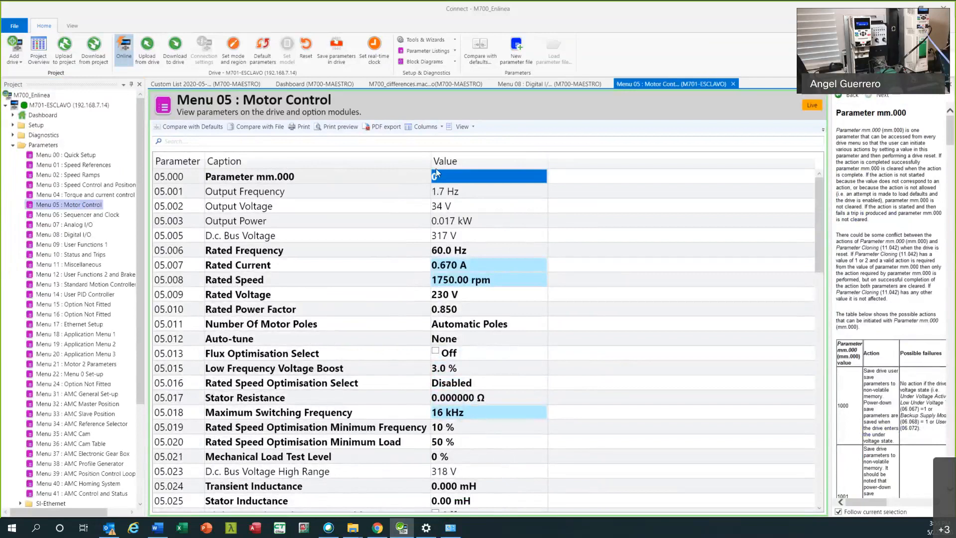
left_click_drag(431, 160, 384, 161)
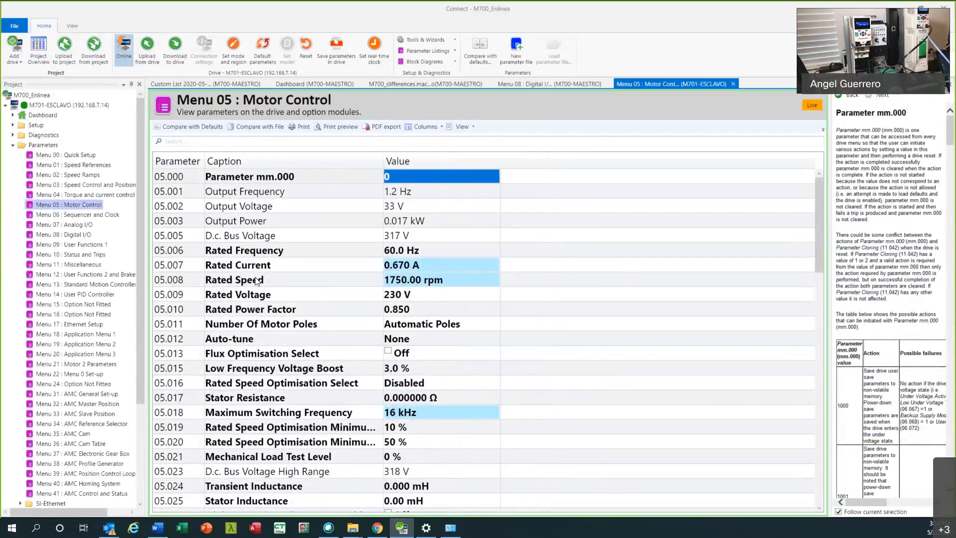
scroll(257, 281, "down", 10)
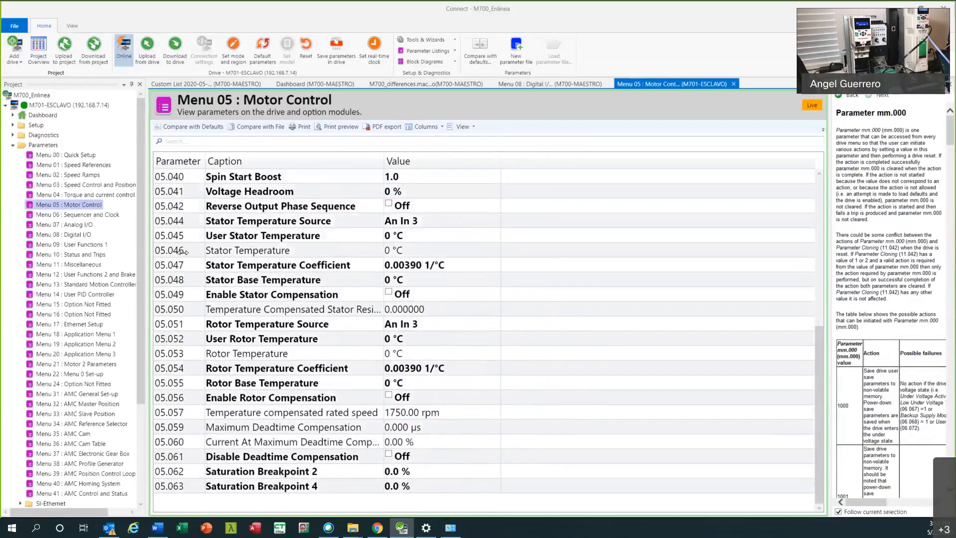
left_click_drag(146, 252, 181, 253)
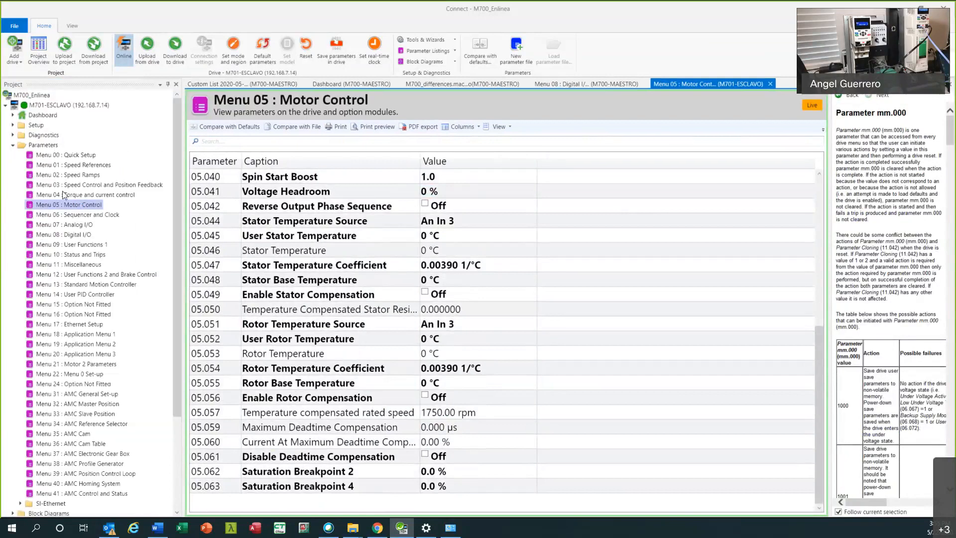
scroll(333, 269, "up", 5)
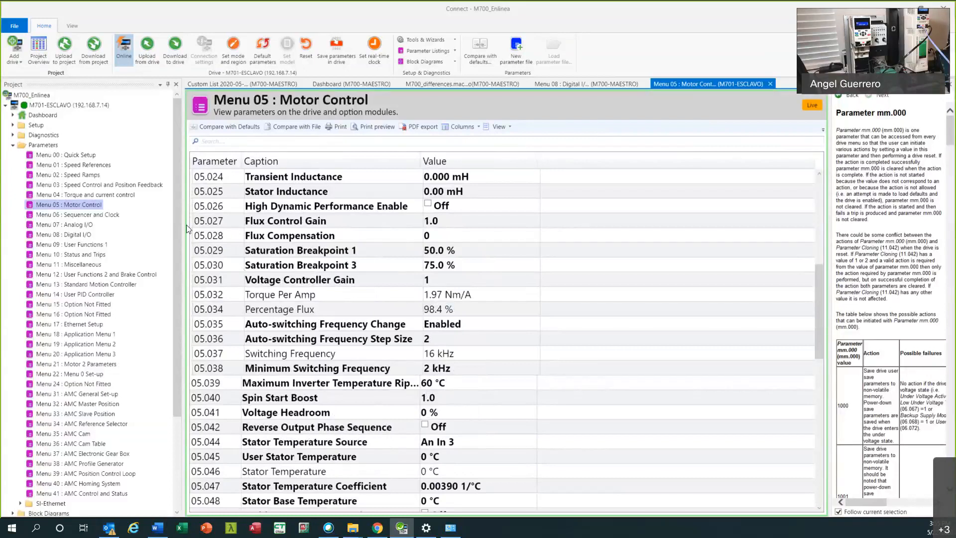
- Bring up Menu 06 : Sequencer and Clock of M701-ESCLAVO and view the options available for Stop Mode (06.001)
left_click(83, 214)
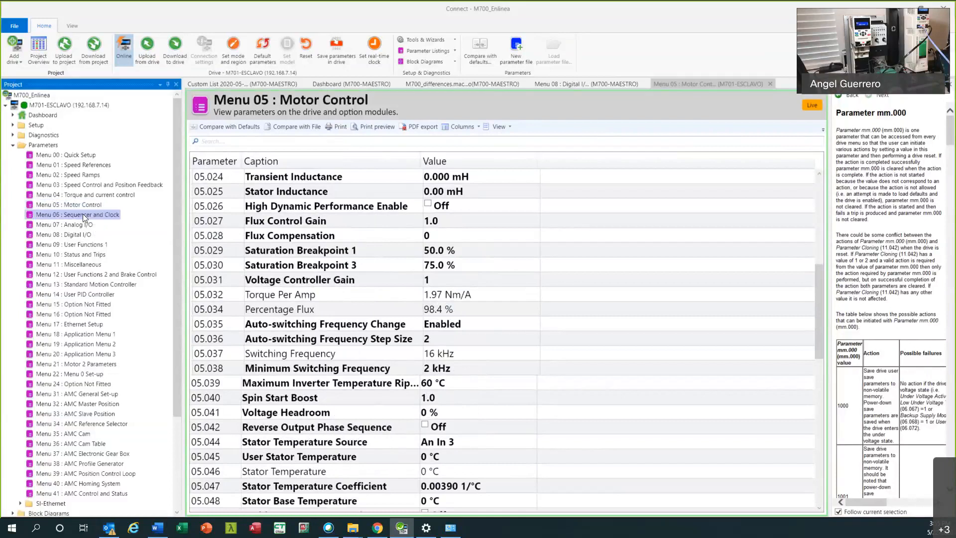
left_click(289, 194)
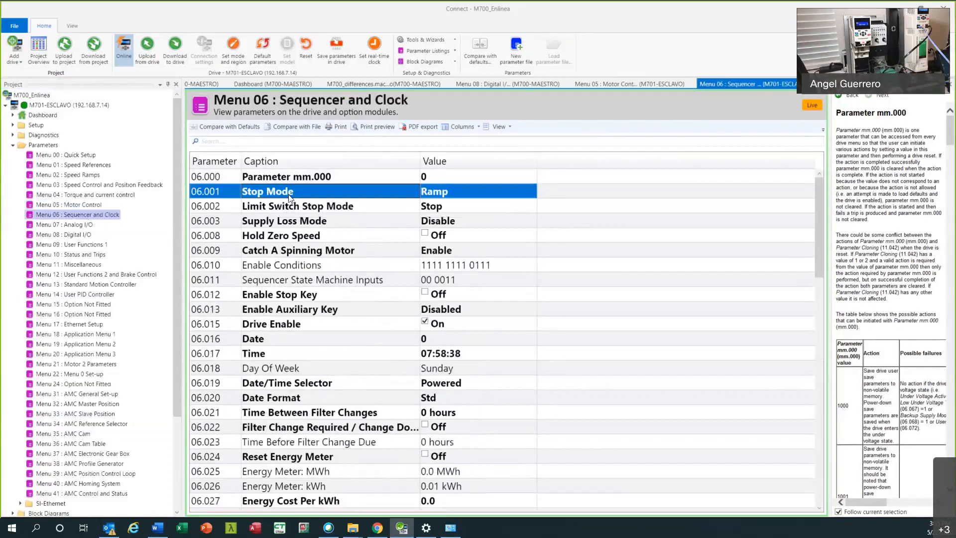
left_click(451, 197)
left_click(468, 193)
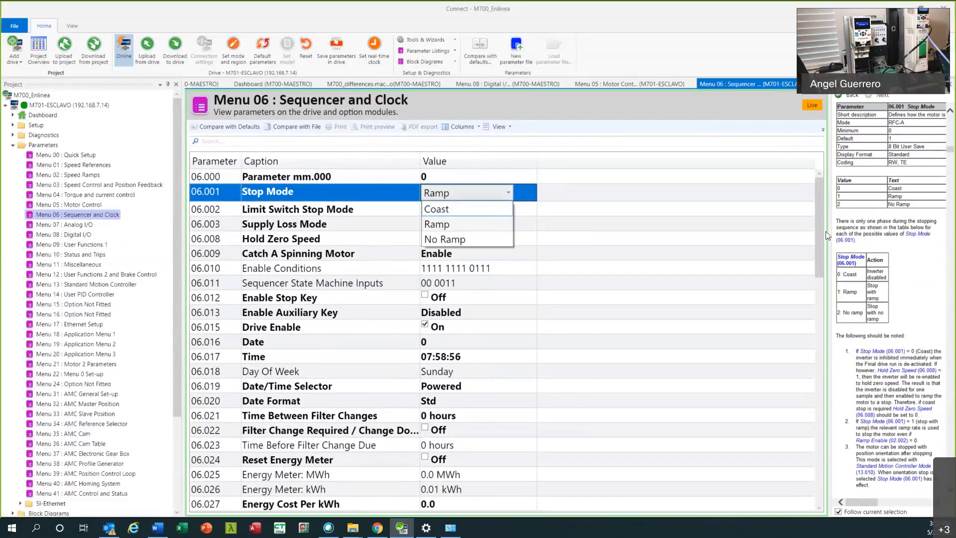
left_click(773, 247)
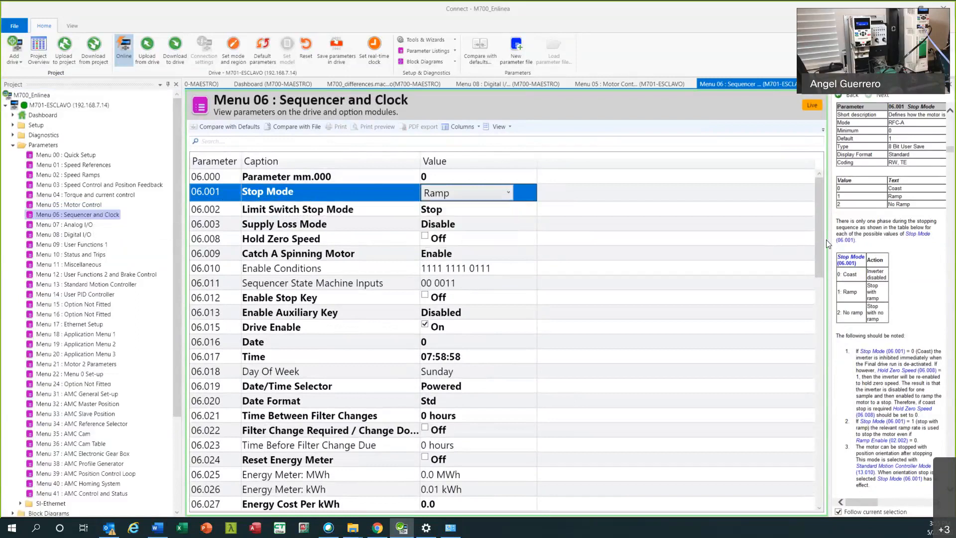
- Widen the parameter help and read the entries for Limit Switch Stop Mode (06.002) and Supply Loss Mode (06.003)
left_click_drag(828, 239, 581, 239)
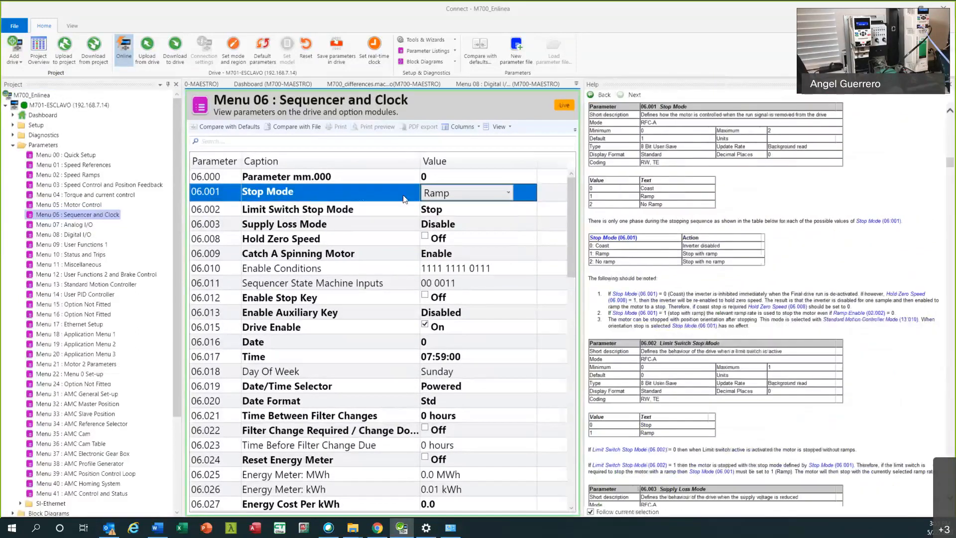
left_click(348, 208)
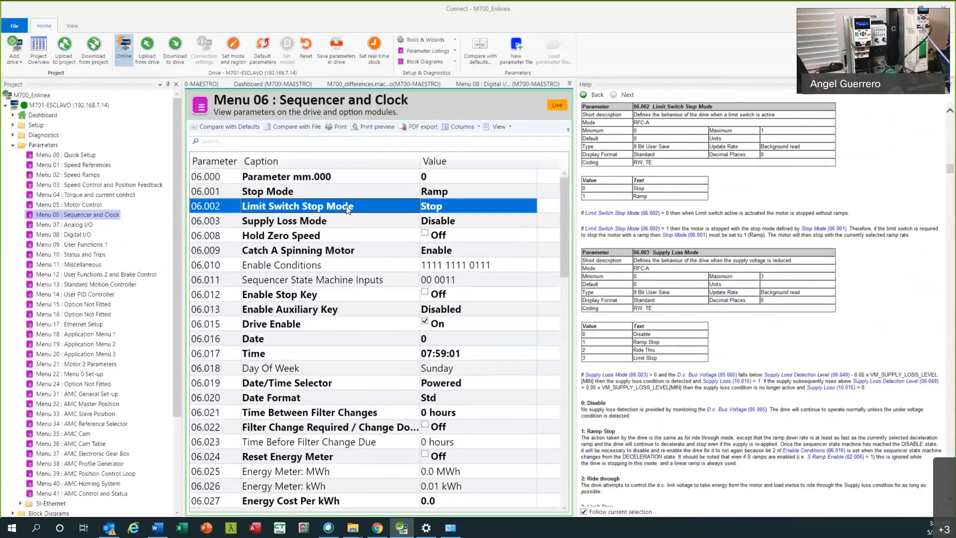
left_click(337, 224)
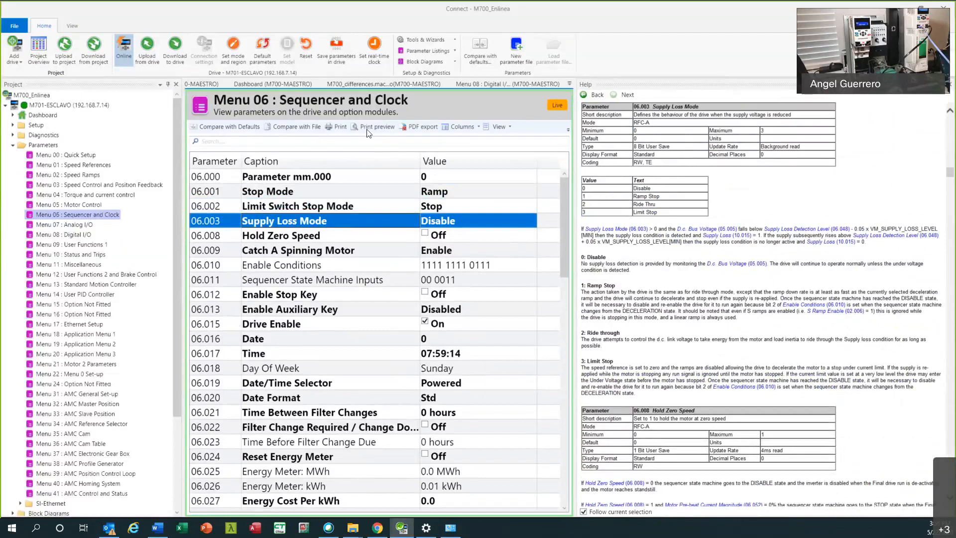
- Collapse the Parameters folder of M701-ESCLAVO in the project tree
mouse_move(176, 199)
left_mouse_down()
mouse_move(177, 292)
mouse_move(191, 193)
left_mouse_up()
left_click(13, 145)
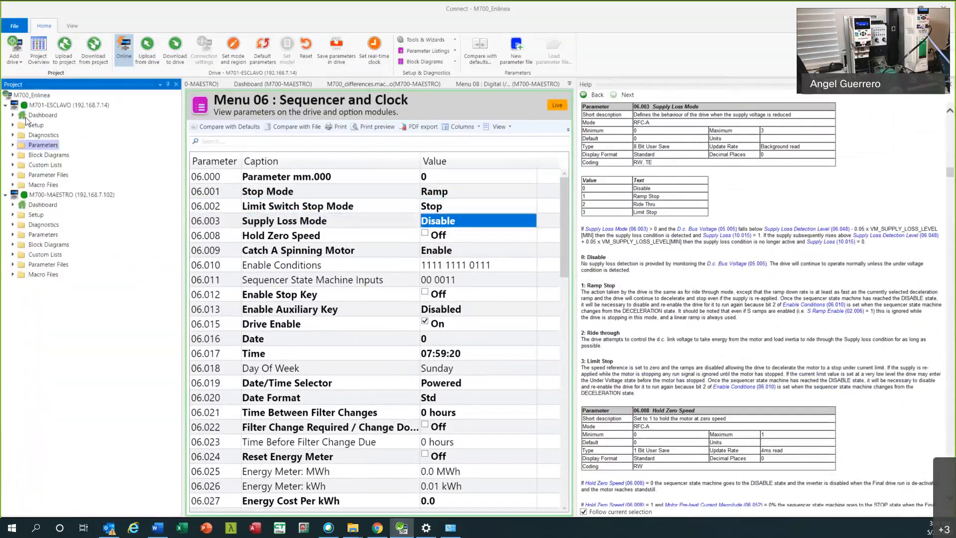